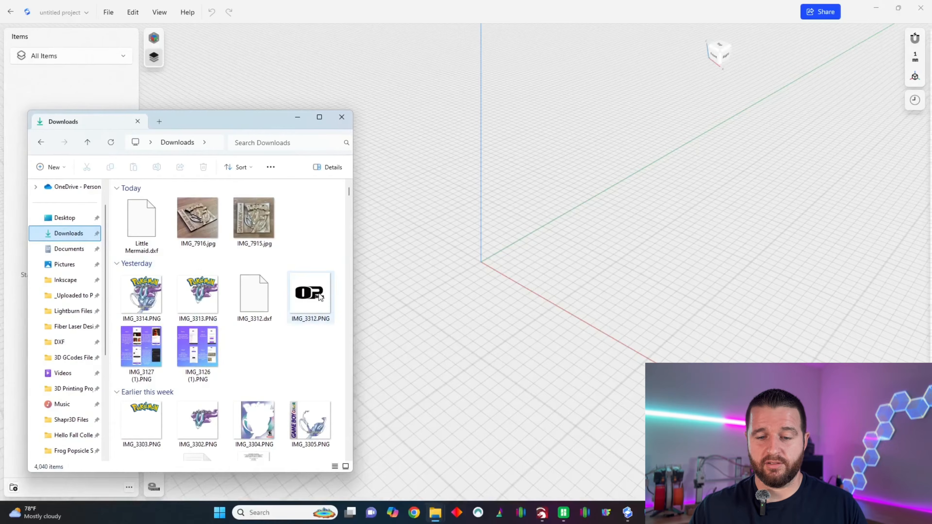
Check the IMG_3312.PNG logo in the Downloads folder and search the web in Chrome for "png to dxf".
{"action": "double_click", "coordinate": [301, 302]}
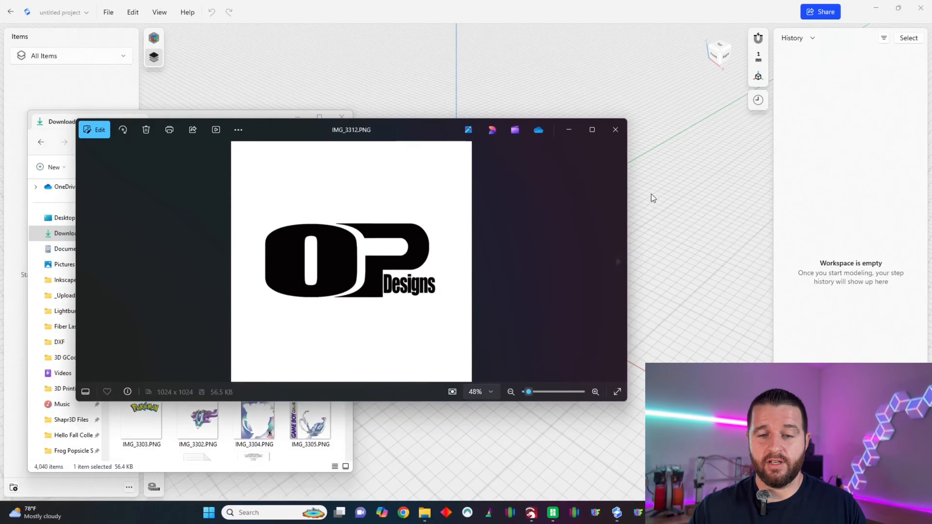
{"action": "left_click", "coordinate": [616, 130]}
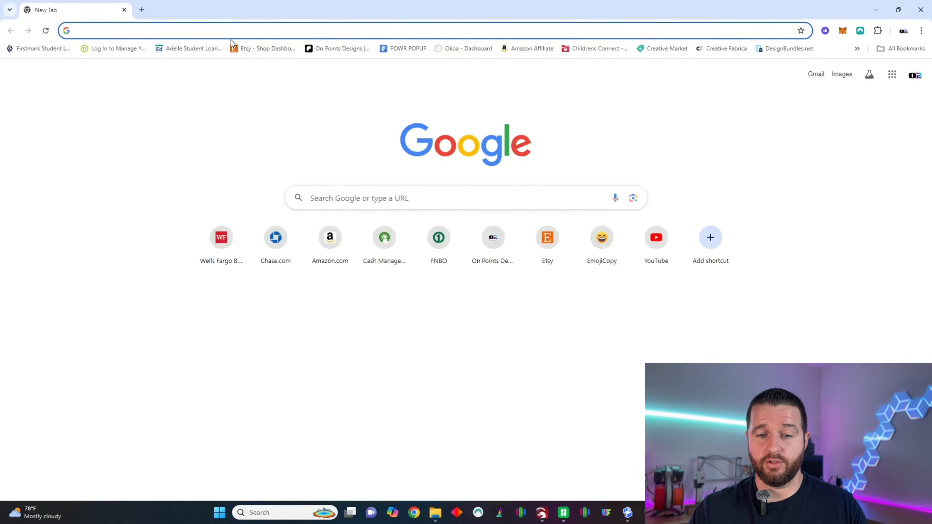
{"action": "type", "text": "png to dxf"}
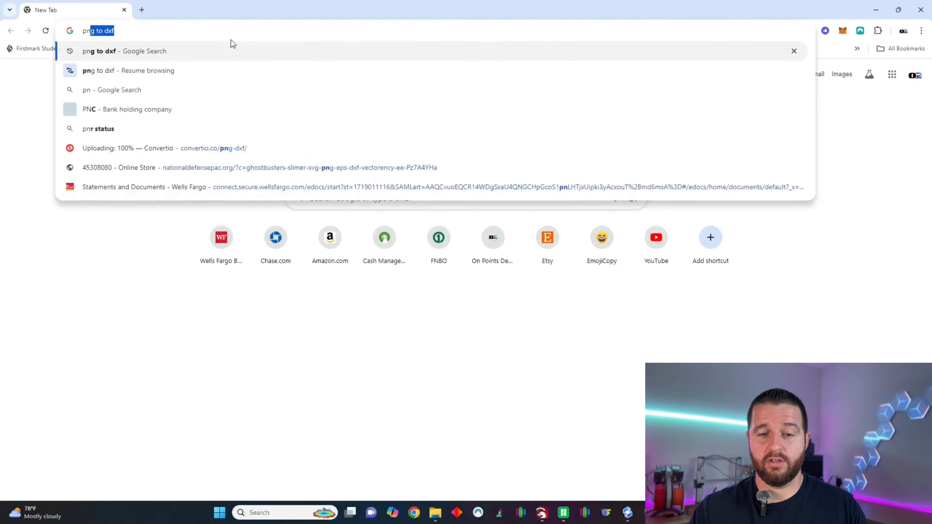
{"action": "key", "text": "Return"}
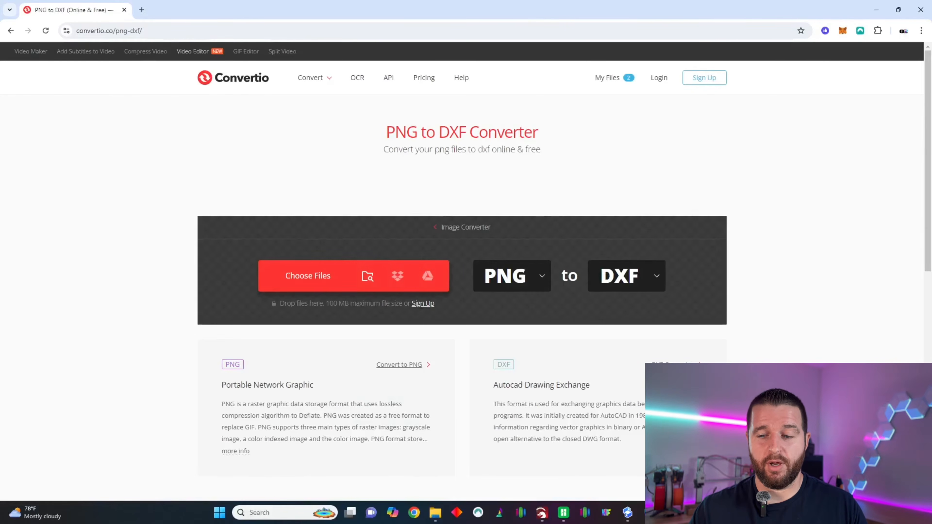
Upload IMG_3312.PNG to Convertio, convert it to DXF and download the converted file.
{"action": "left_click_drag", "start_coordinate": [0, 88], "coordinate": [719, 139]}
{"action": "left_click_drag", "start_coordinate": [815, 308], "coordinate": [371, 272]}
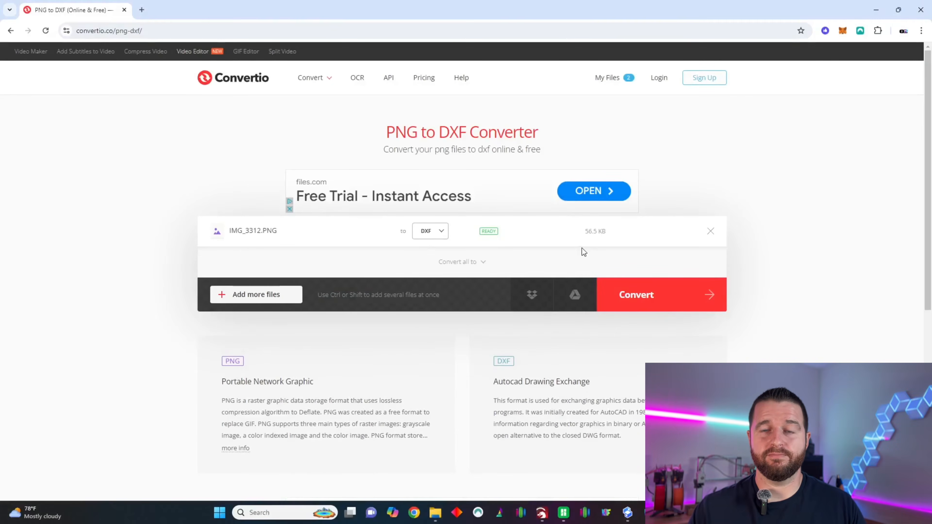
{"action": "left_click", "coordinate": [640, 295]}
{"action": "left_click", "coordinate": [690, 184]}
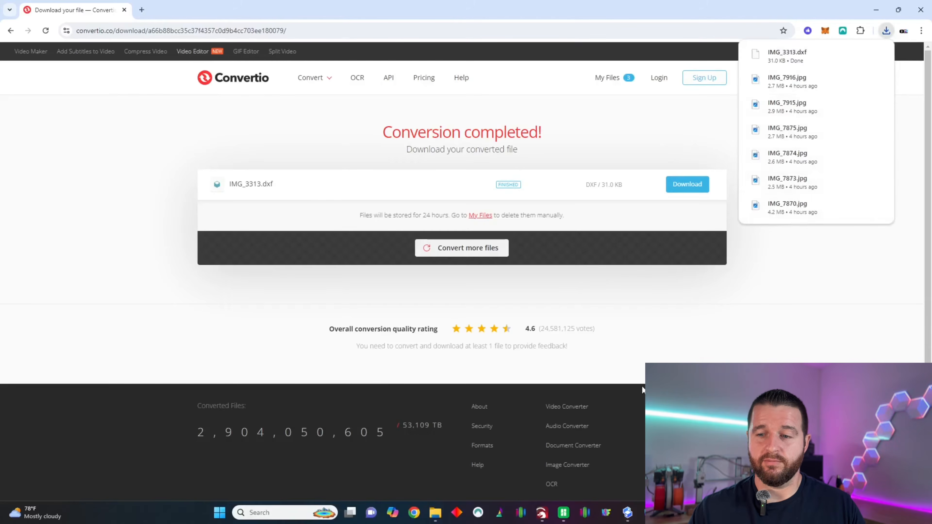
Check the Downloads folder for the converted DXF file and return to the empty Shapr3D project.
{"action": "left_click", "coordinate": [874, 11]}
{"action": "left_click_drag", "start_coordinate": [737, 140], "coordinate": [314, 150]}
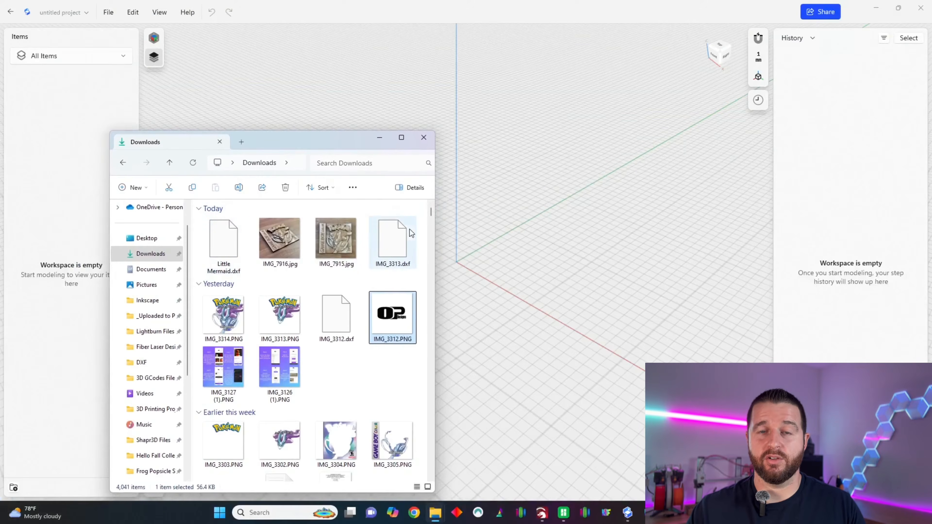
{"action": "left_click", "coordinate": [380, 137]}
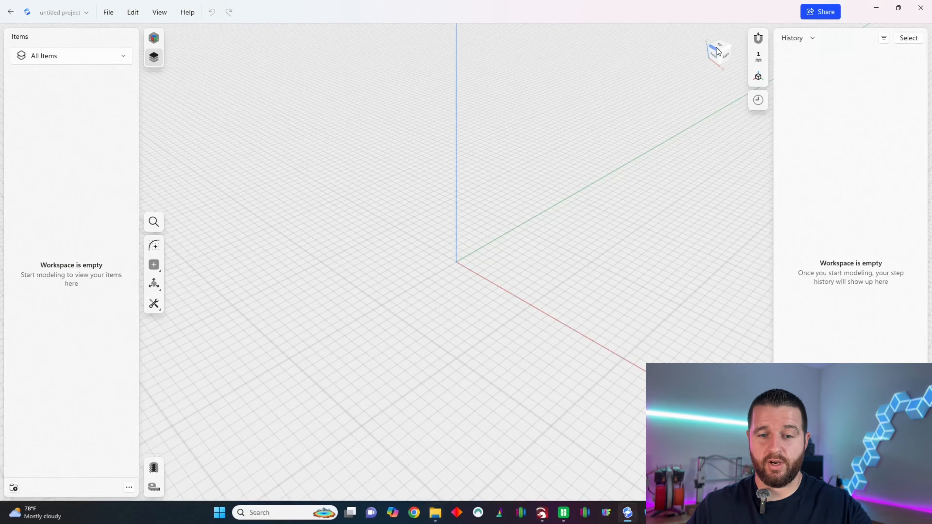
Switch to the top view and import the logo DXF into the current project with Millimeter as the model unit.
{"action": "left_click", "coordinate": [720, 49]}
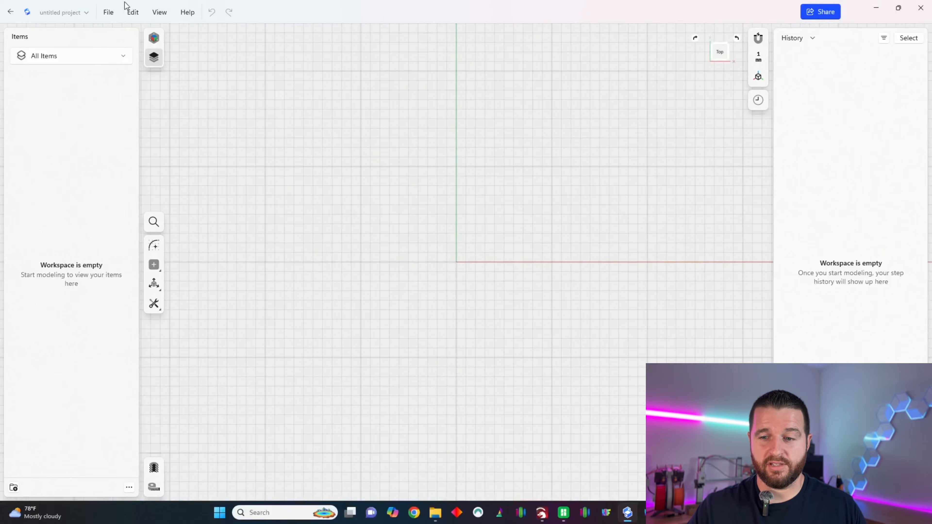
{"action": "left_click", "coordinate": [108, 13]}
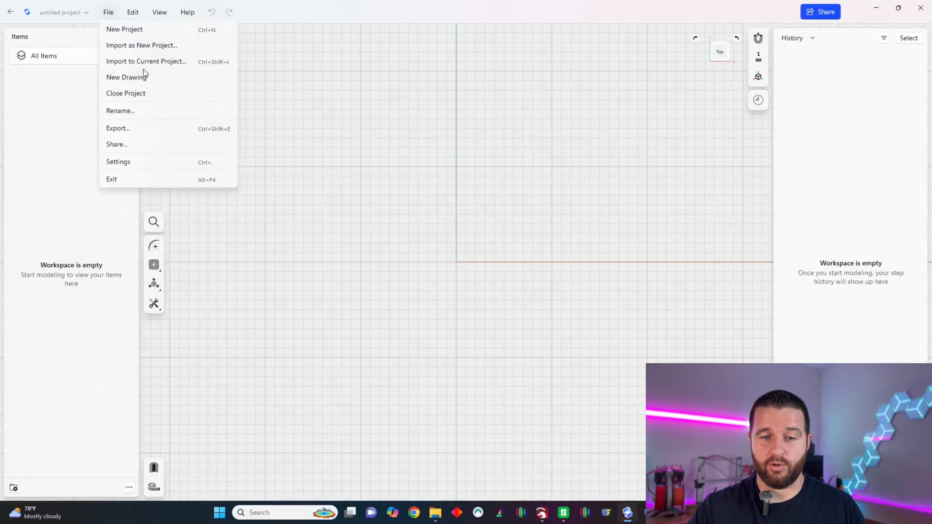
{"action": "left_click", "coordinate": [143, 65]}
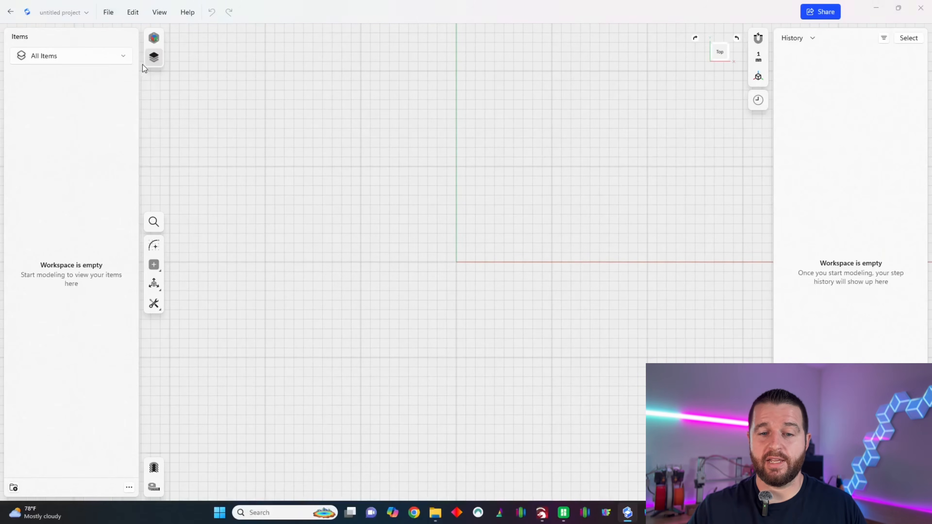
{"action": "left_click", "coordinate": [106, 101]}
{"action": "left_click", "coordinate": [290, 216]}
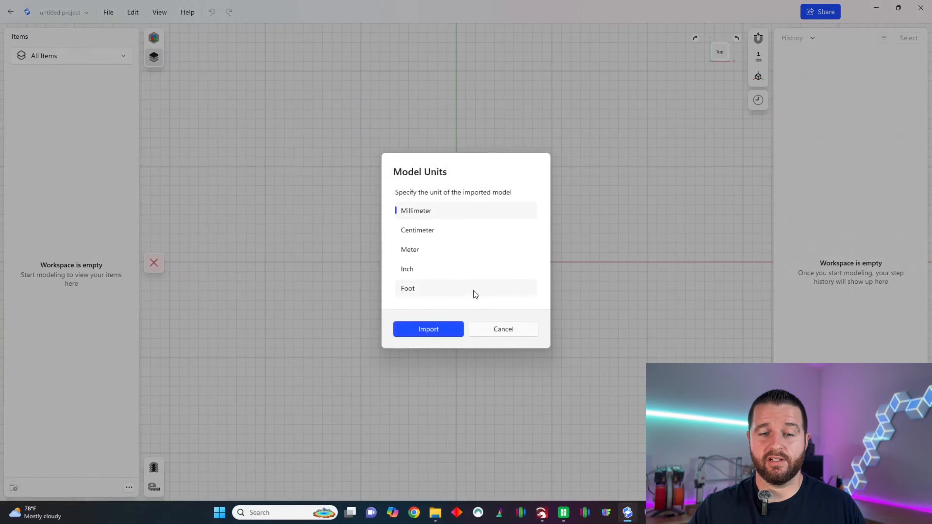
{"action": "left_click", "coordinate": [435, 330]}
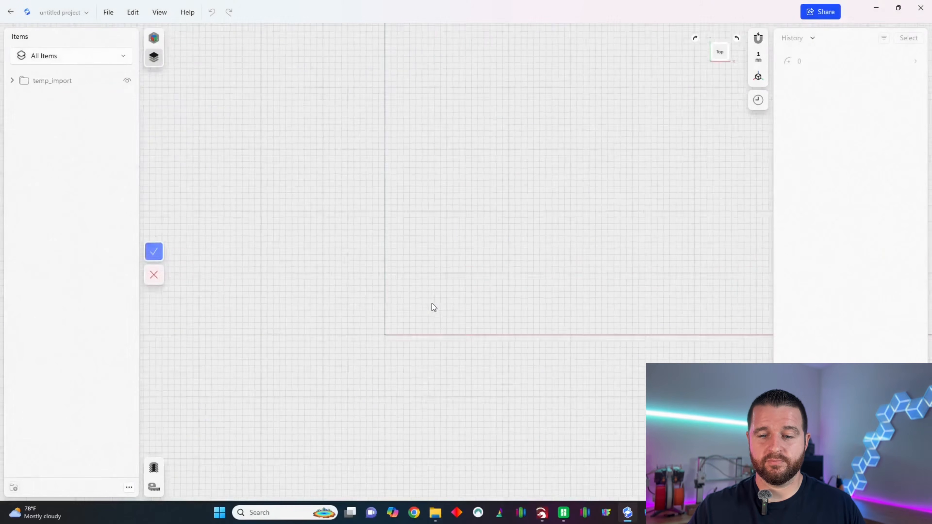
{"action": "scroll", "coordinate": [425, 260], "scroll_direction": "up", "scroll_amount": 5}
{"action": "scroll", "coordinate": [441, 245], "scroll_direction": "down", "scroll_amount": 1}
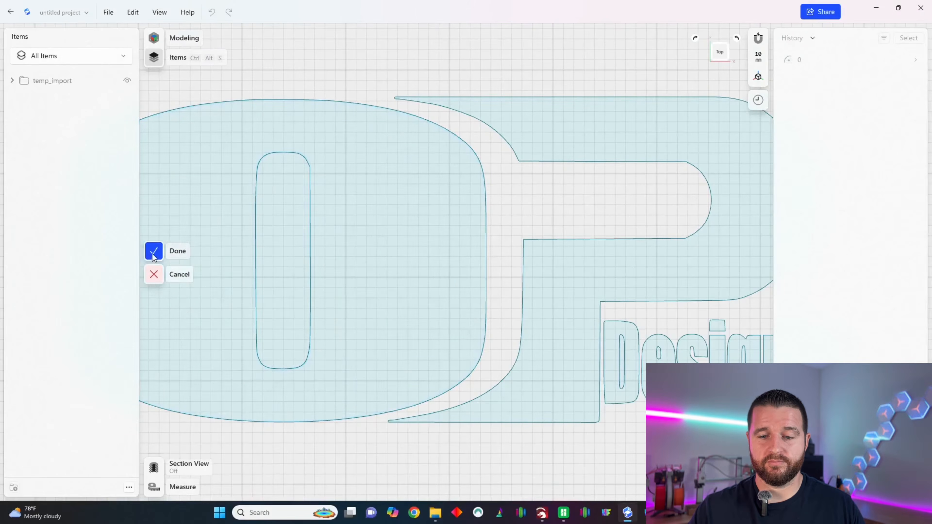
{"action": "left_click", "coordinate": [153, 251]}
Edit the imported sketch and draw a diagonal rectangle about 582 by 642 mm beside the logo, overlapping neither letter.
{"action": "scroll", "coordinate": [340, 269], "scroll_direction": "down", "scroll_amount": 10}
{"action": "middle_click_drag", "start_coordinate": [504, 323], "coordinate": [564, 253]}
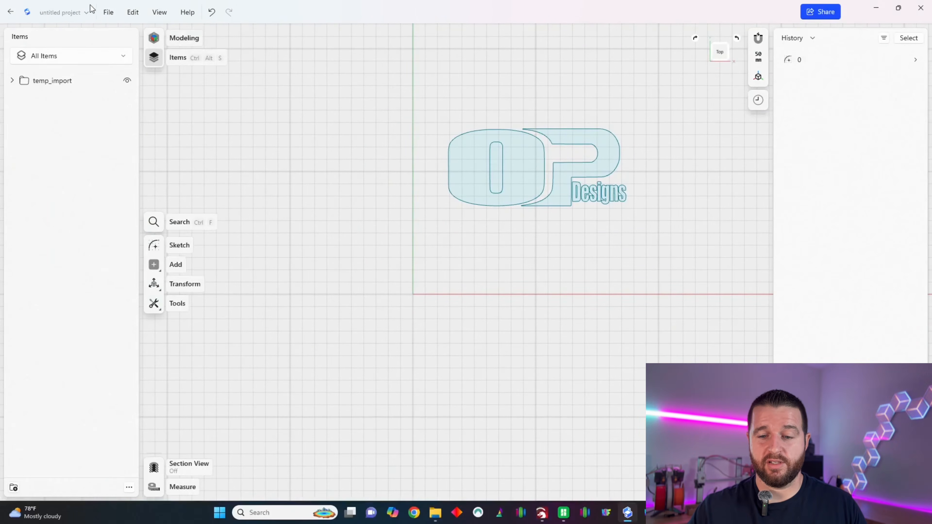
{"action": "left_click", "coordinate": [153, 247]}
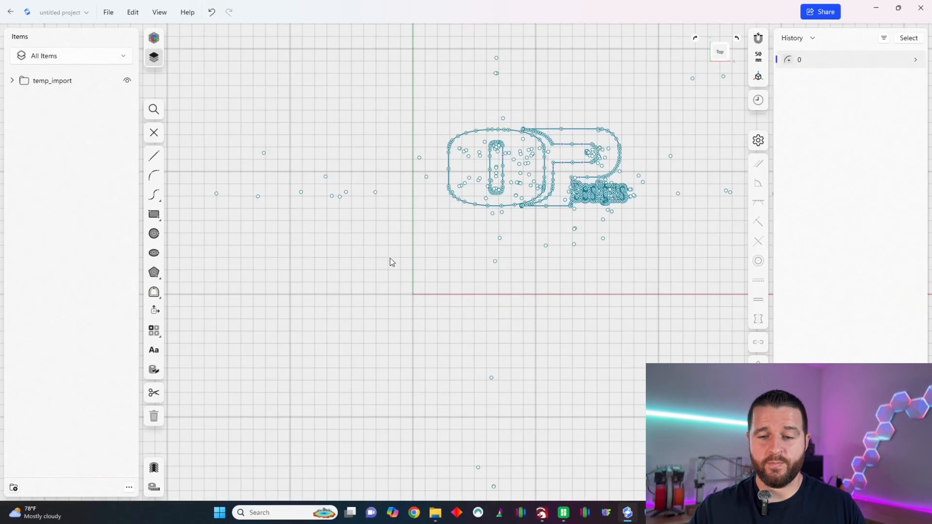
{"action": "left_click", "coordinate": [153, 214]}
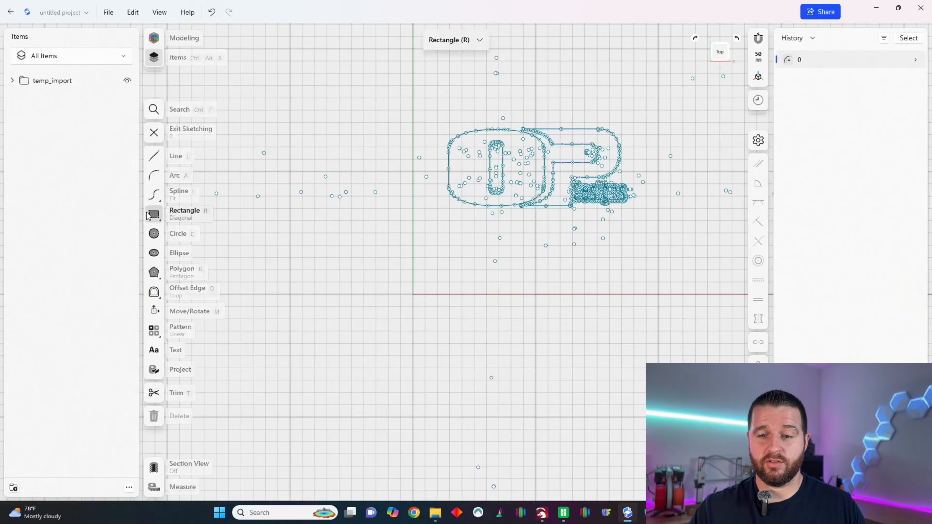
{"action": "left_click", "coordinate": [270, 199]}
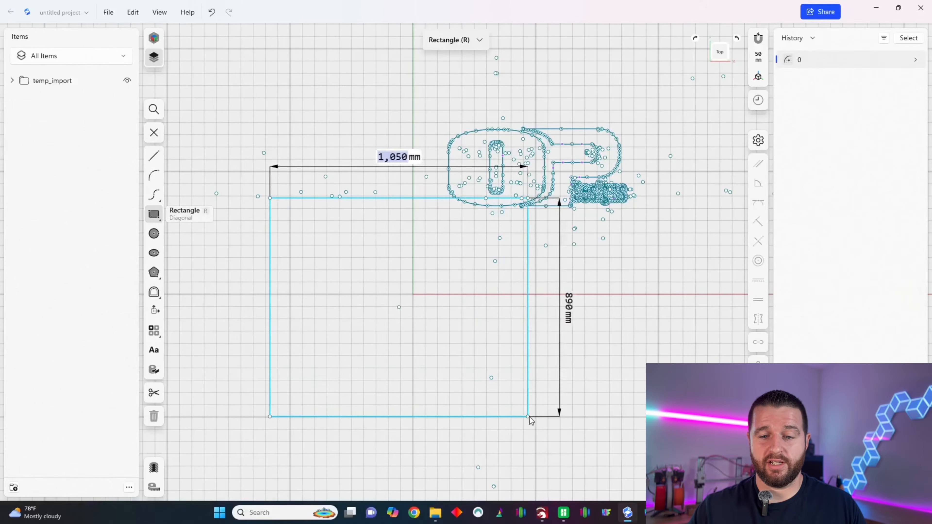
{"action": "left_click", "coordinate": [413, 355]}
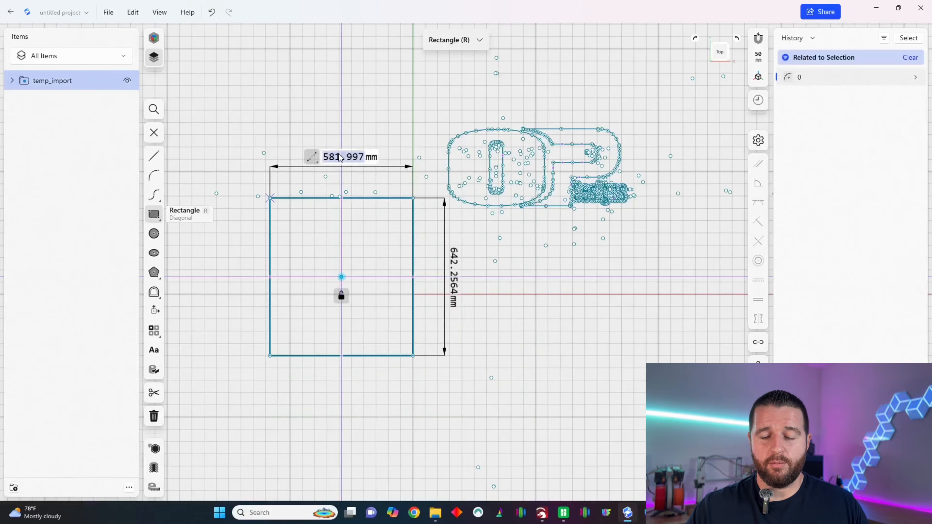
Set both the width and the height of the rectangle to 250 mm.
{"action": "type", "text": "250"}
{"action": "left_click", "coordinate": [457, 265]}
{"action": "left_click", "coordinate": [351, 162]}
{"action": "type", "text": "250"}
{"action": "key", "text": "Return"}
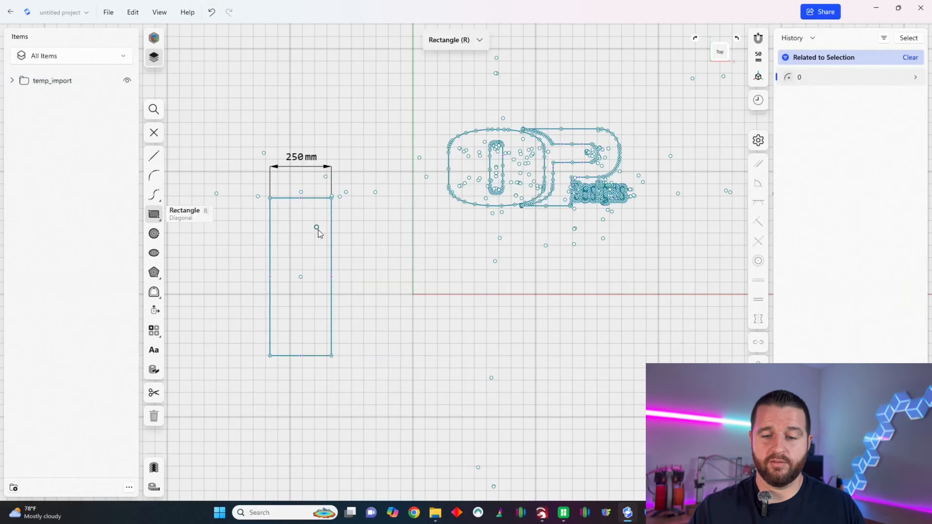
{"action": "key", "text": "Escape"}
{"action": "left_click", "coordinate": [331, 237]}
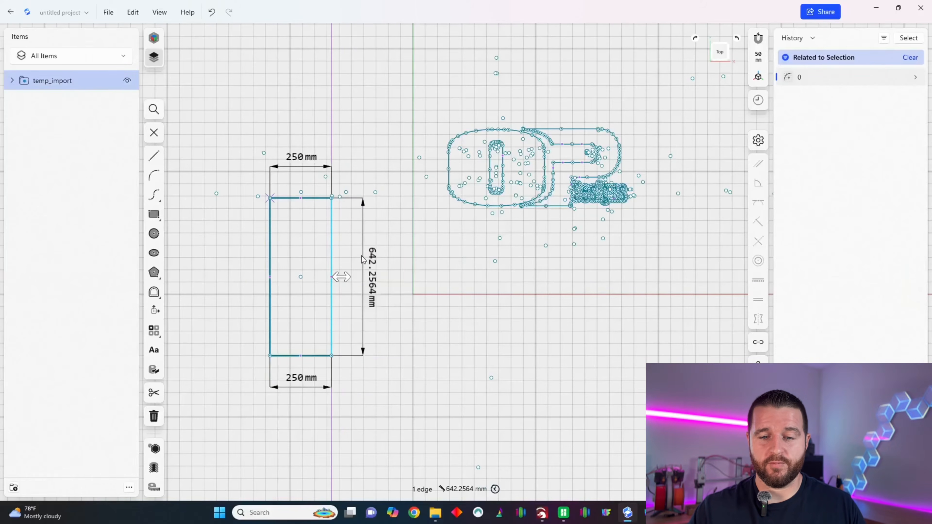
{"action": "type", "text": "250"}
{"action": "key", "text": "Return"}
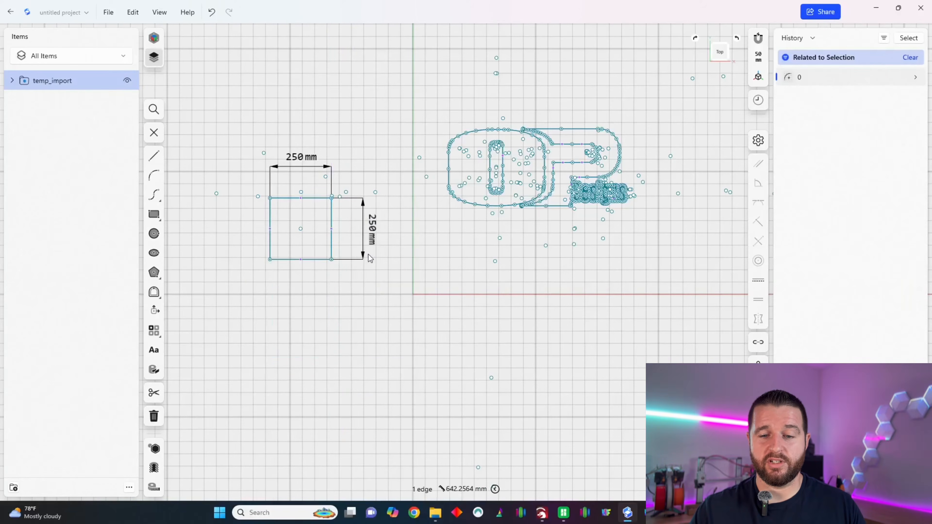
Select the whole 250 mm square and move it so its centre sits on the origin.
{"action": "double_click", "coordinate": [319, 203]}
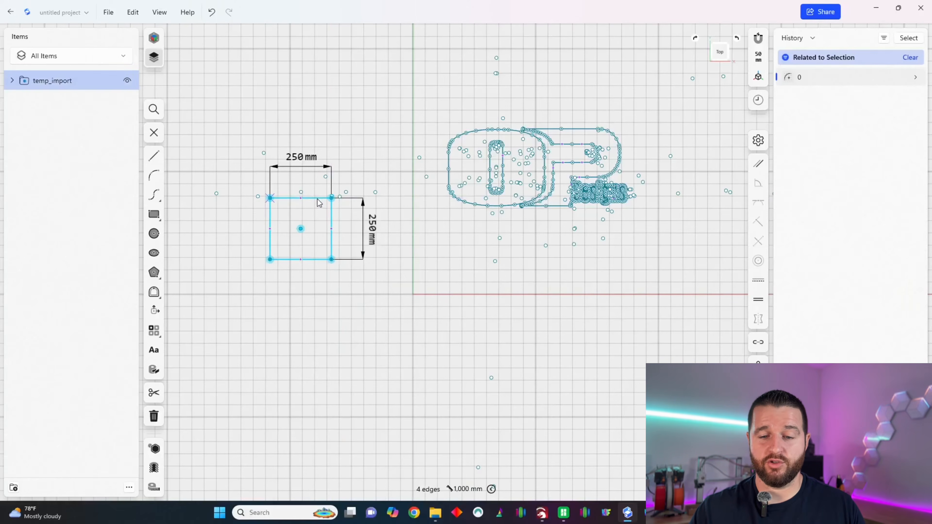
{"action": "left_click", "coordinate": [155, 311]}
{"action": "left_click_drag", "start_coordinate": [315, 214], "coordinate": [430, 285]}
{"action": "key", "text": "Return"}
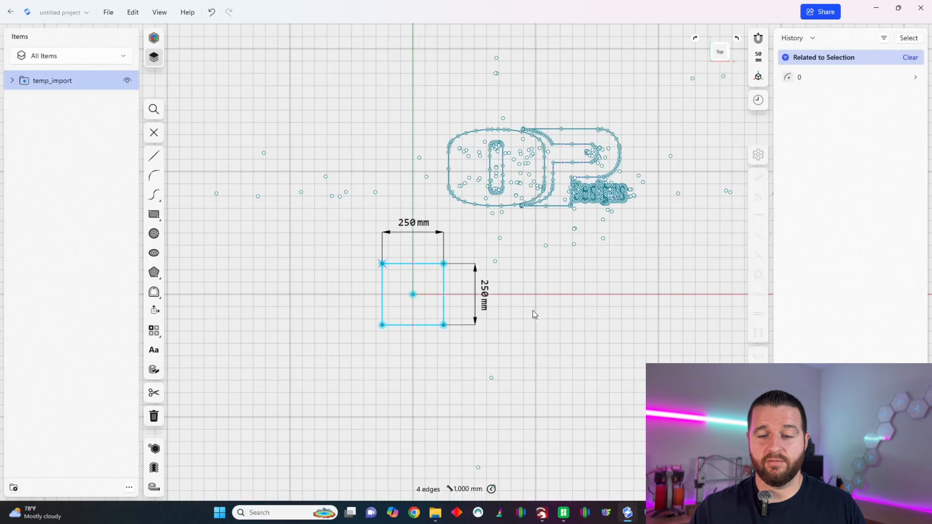
Select the complete OP Designs logo geometry and move it over the square at the origin.
{"action": "scroll", "coordinate": [503, 227], "scroll_direction": "down", "scroll_amount": 1}
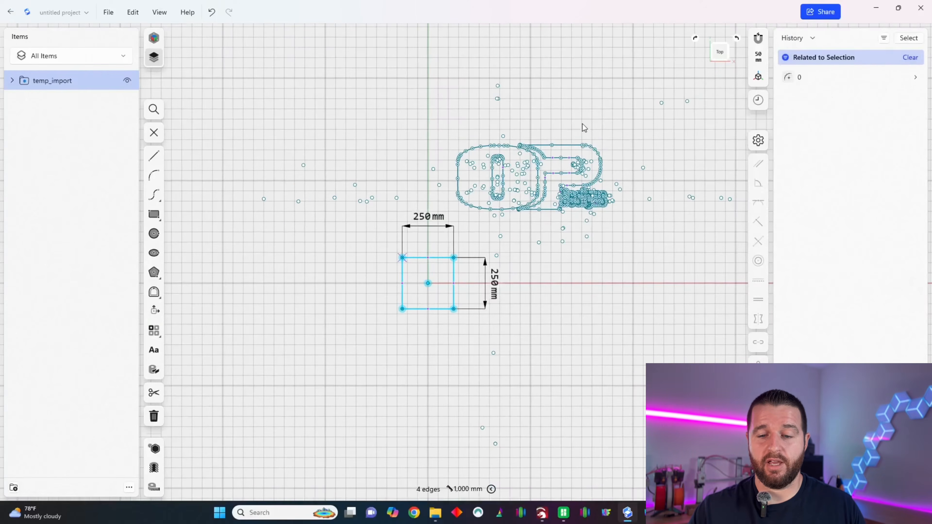
{"action": "mouse_move", "coordinate": [679, 66]}
{"action": "left_mouse_down"}
{"action": "mouse_move", "coordinate": [482, 204]}
{"action": "mouse_move", "coordinate": [437, 223]}
{"action": "left_mouse_up"}
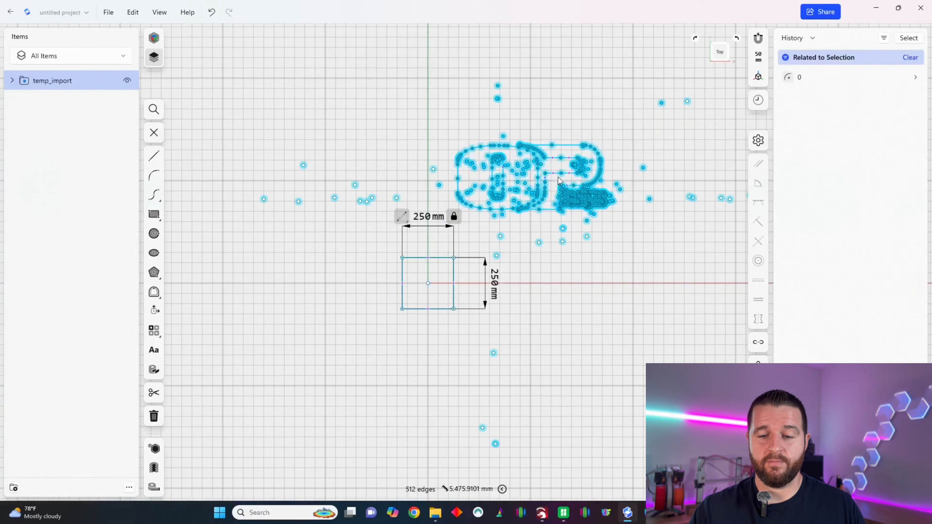
{"action": "key", "text": "m"}
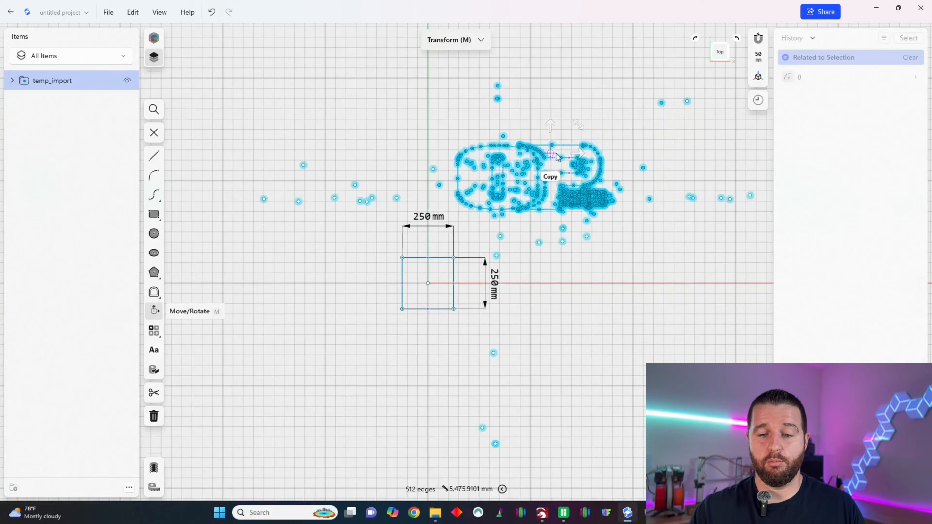
{"action": "mouse_move", "coordinate": [564, 141]}
{"action": "left_mouse_down"}
{"action": "mouse_move", "coordinate": [483, 219]}
{"action": "mouse_move", "coordinate": [445, 237]}
{"action": "mouse_move", "coordinate": [454, 228]}
{"action": "left_mouse_up"}
Scale the selected logo down uniformly to nearly the width of the 250 mm square.
{"action": "scroll", "coordinate": [443, 262], "scroll_direction": "up", "scroll_amount": 3}
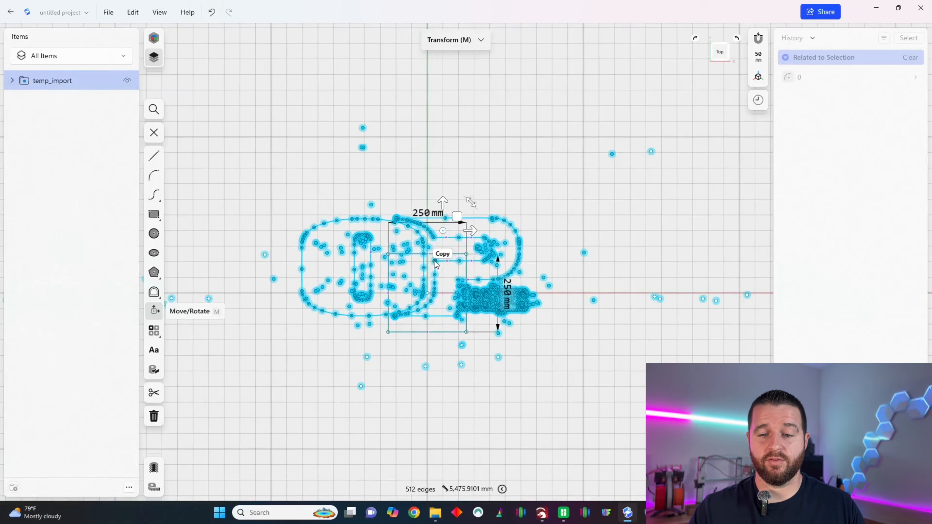
{"action": "key", "text": "s"}
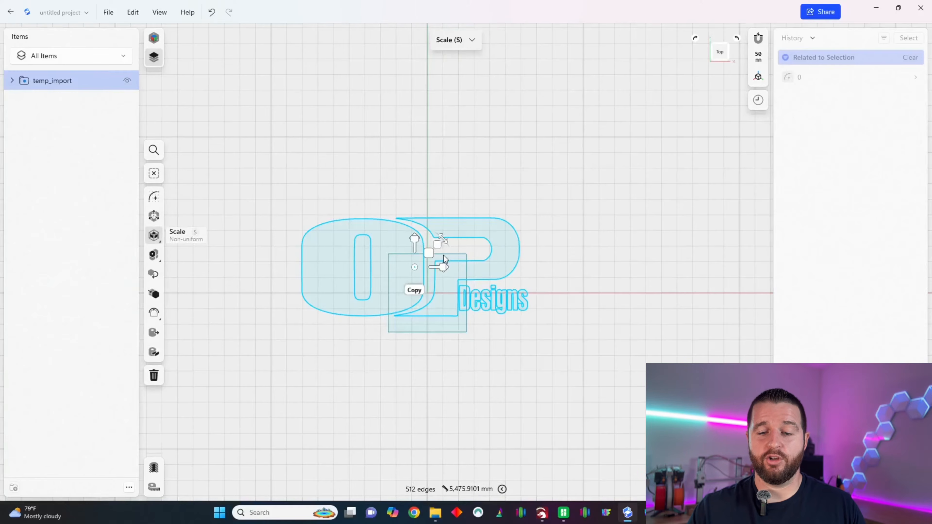
{"action": "scroll", "coordinate": [442, 255], "scroll_direction": "up", "scroll_amount": 4}
{"action": "left_click_drag", "start_coordinate": [428, 256], "coordinate": [354, 309]}
Centre the logo within the square and scale it uniformly by 0.84.
{"action": "scroll", "coordinate": [438, 296], "scroll_direction": "up", "scroll_amount": 3}
{"action": "key", "text": "m"}
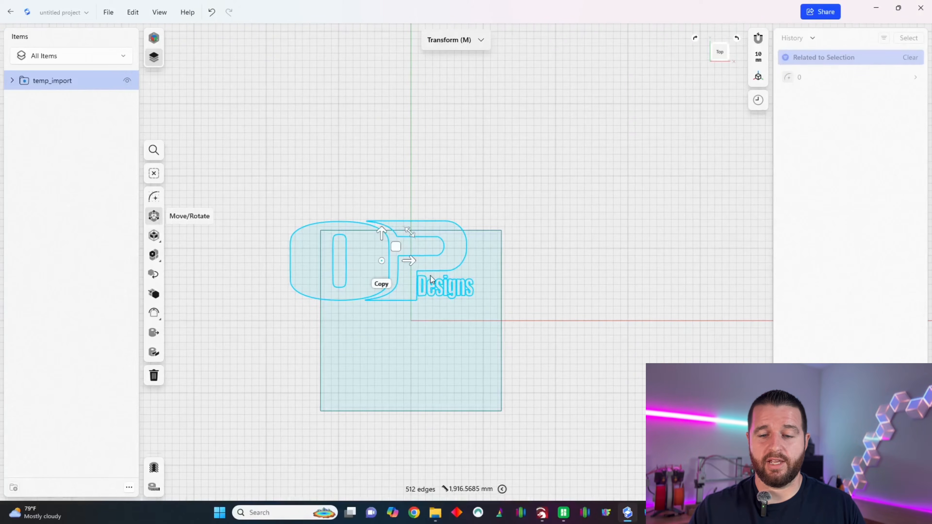
{"action": "mouse_move", "coordinate": [397, 250]}
{"action": "left_mouse_down"}
{"action": "mouse_move", "coordinate": [396, 268]}
{"action": "mouse_move", "coordinate": [427, 310]}
{"action": "mouse_move", "coordinate": [435, 303]}
{"action": "mouse_move", "coordinate": [426, 309]}
{"action": "left_mouse_up"}
{"action": "key", "text": "s"}
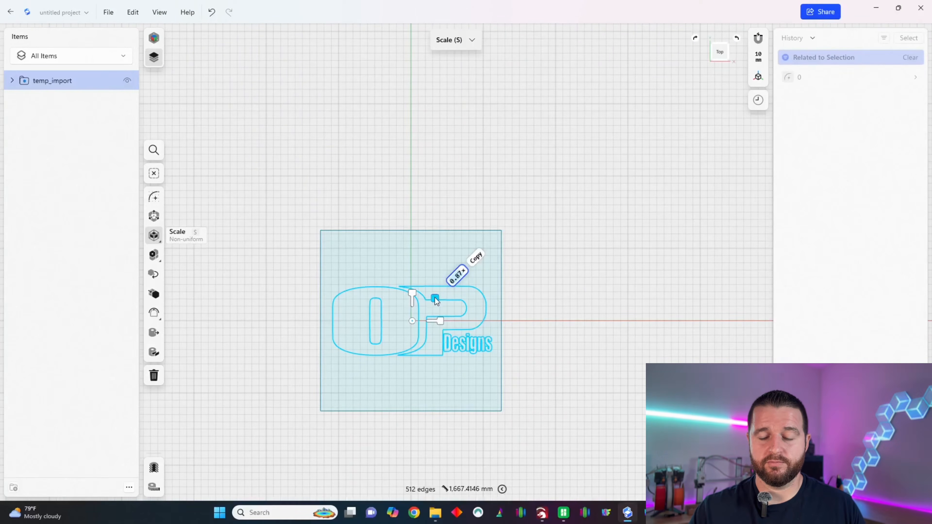
{"action": "left_click_drag", "start_coordinate": [436, 301], "coordinate": [435, 300]}
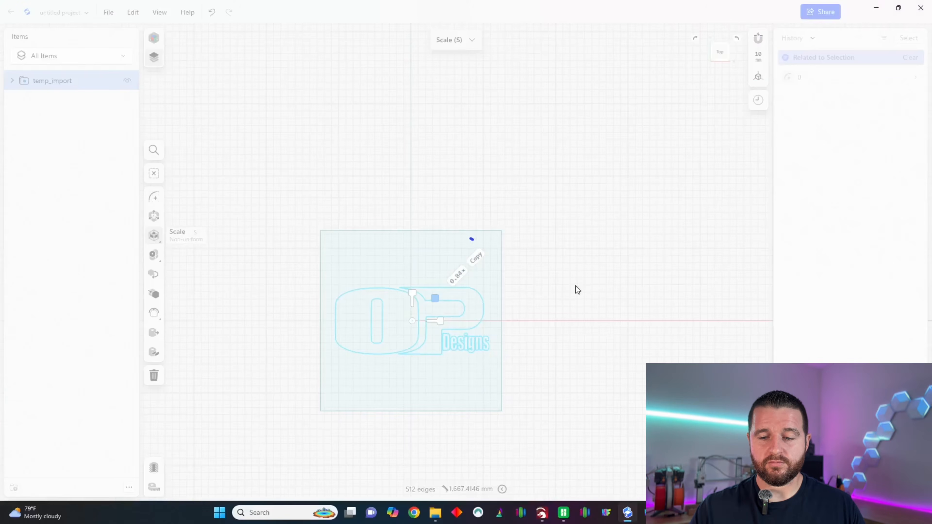
{"action": "key", "text": "w"}
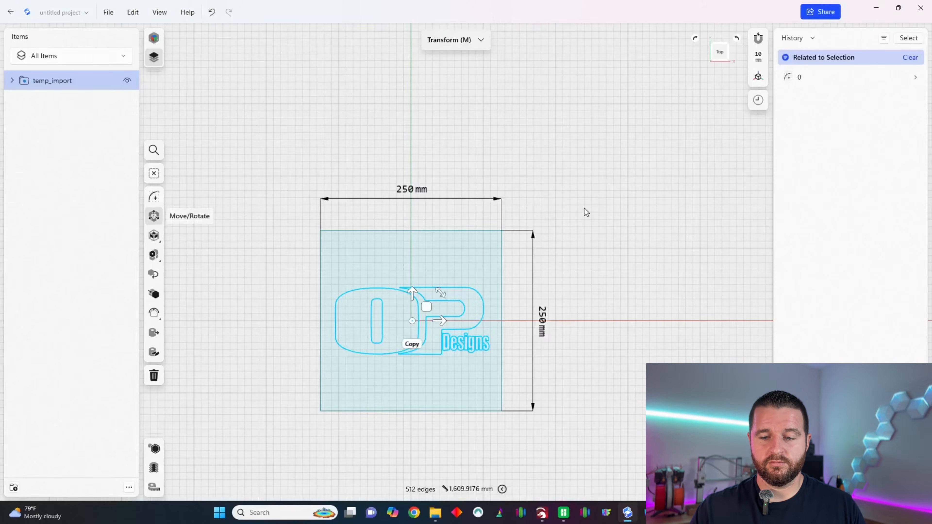
{"action": "key", "text": "Escape"}
Delete the 250 mm square around the logo from the sketch.
{"action": "scroll", "coordinate": [543, 305], "scroll_direction": "up", "scroll_amount": 3}
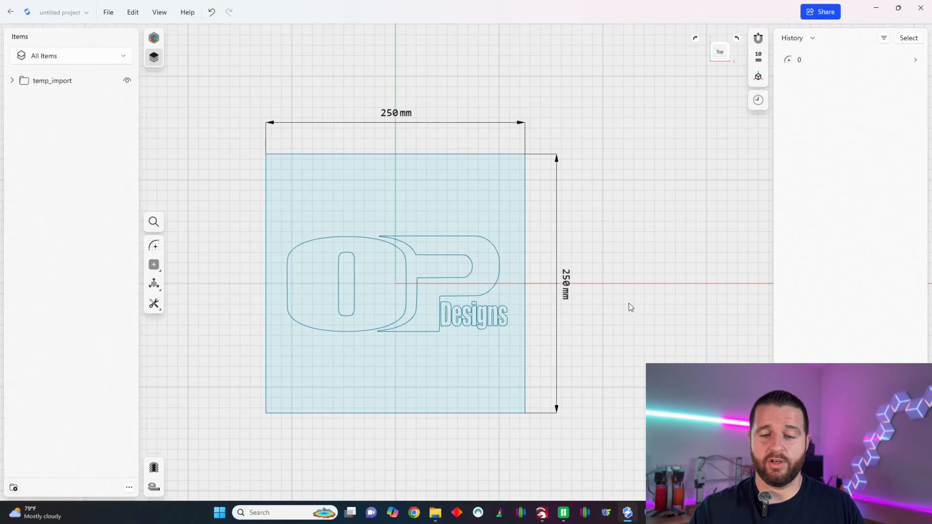
{"action": "double_click", "coordinate": [511, 154]}
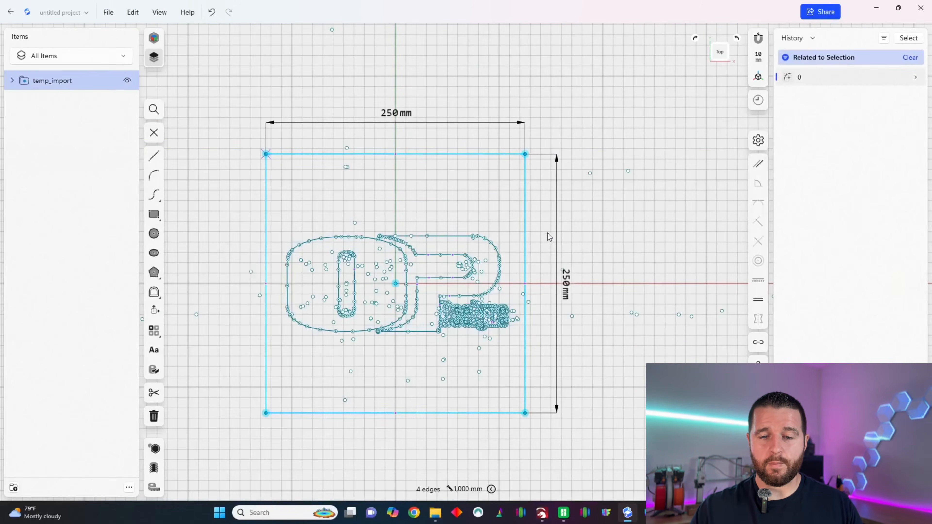
{"action": "key", "text": "Delete"}
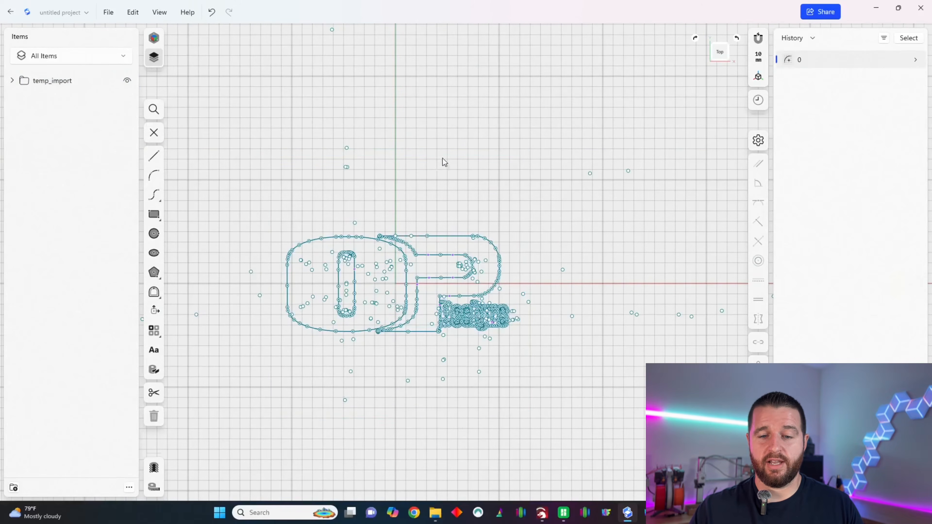
Sketch a diagonal rectangle about 235 mm wide and 110 mm high enclosing the whole OP Designs logo.
{"action": "left_click", "coordinate": [154, 215]}
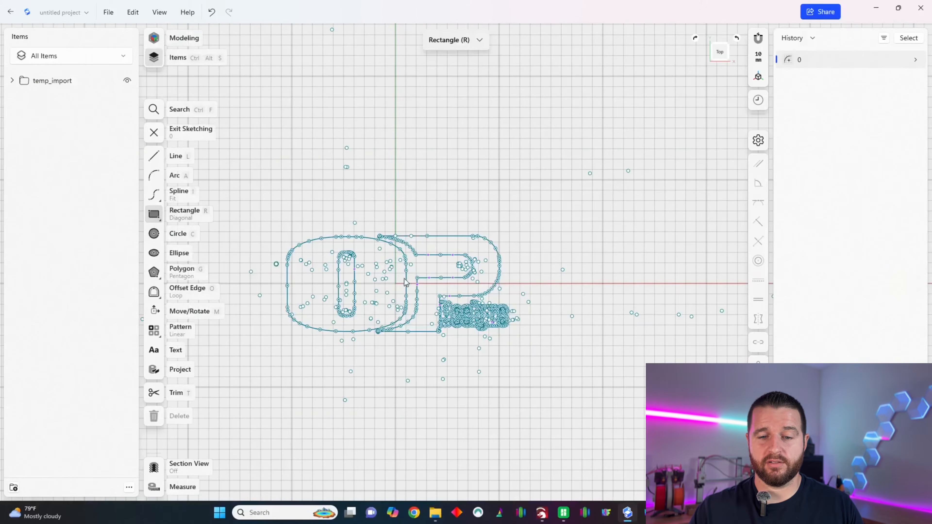
{"action": "scroll", "coordinate": [400, 261], "scroll_direction": "up", "scroll_amount": 5}
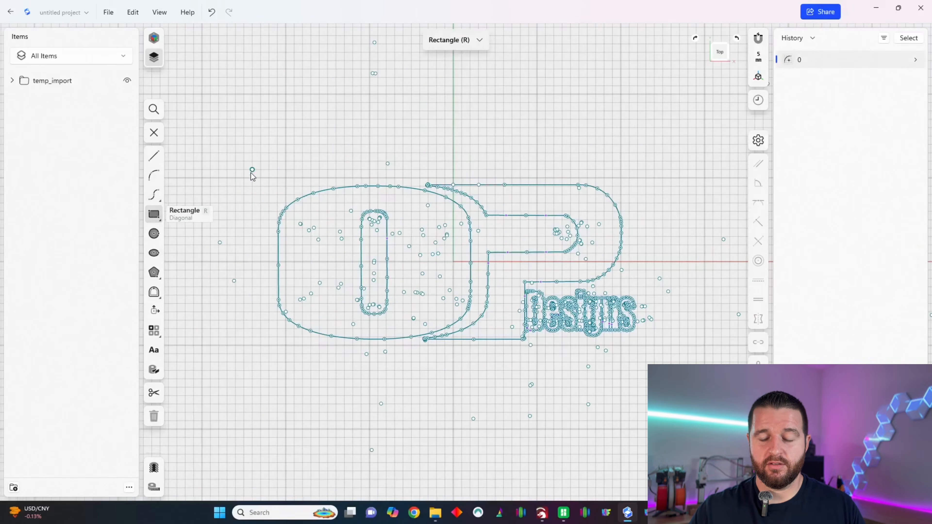
{"action": "left_click", "coordinate": [252, 170]}
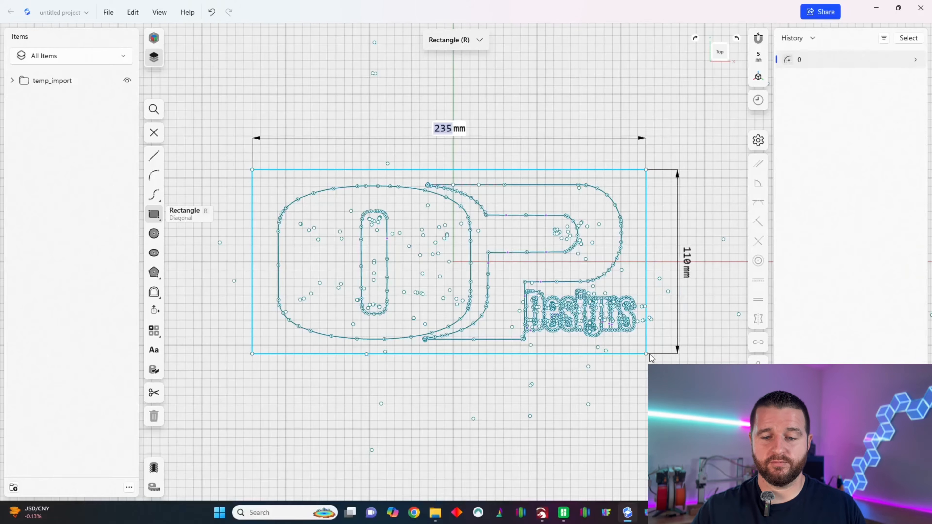
{"action": "left_click", "coordinate": [649, 354]}
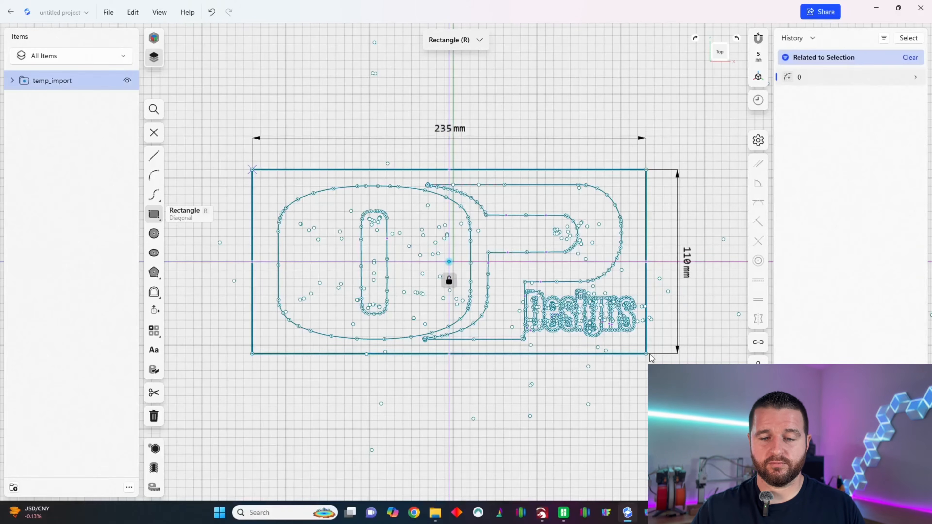
Move the rectangle's left edge inward so the rectangle is about 226 mm wide.
{"action": "left_click", "coordinate": [254, 213]}
{"action": "left_click_drag", "start_coordinate": [247, 263], "coordinate": [261, 264]}
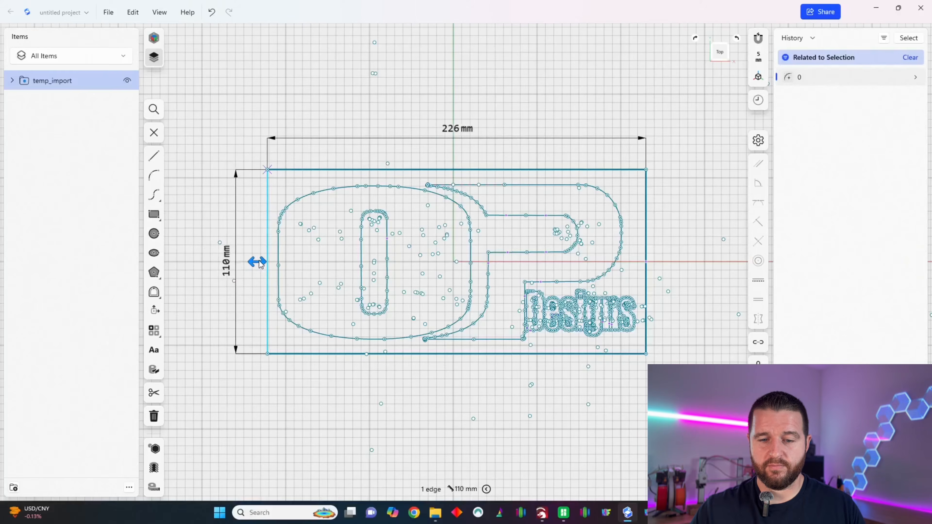
{"action": "left_click", "coordinate": [425, 170]}
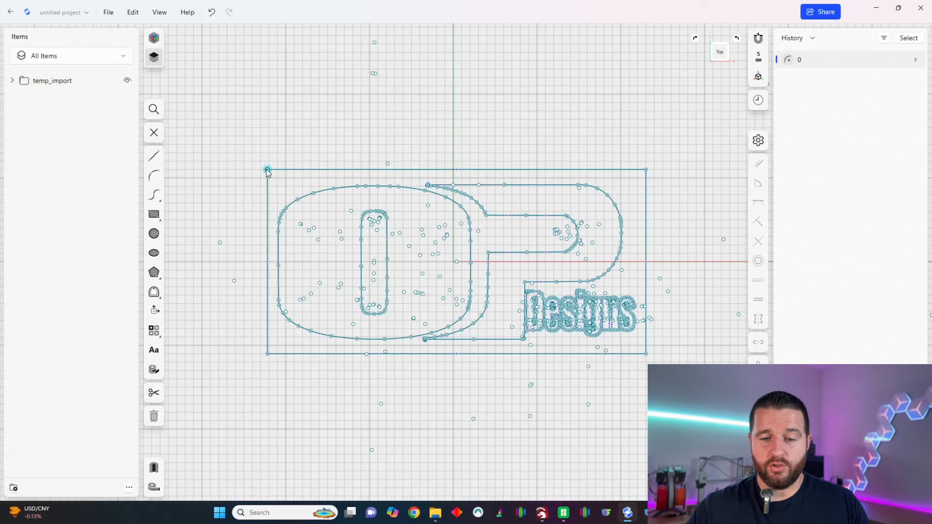
{"action": "left_click", "coordinate": [268, 169]}
{"action": "right_click", "coordinate": [268, 170]}
{"action": "key", "text": "Escape"}
{"action": "left_click", "coordinate": [228, 322]}
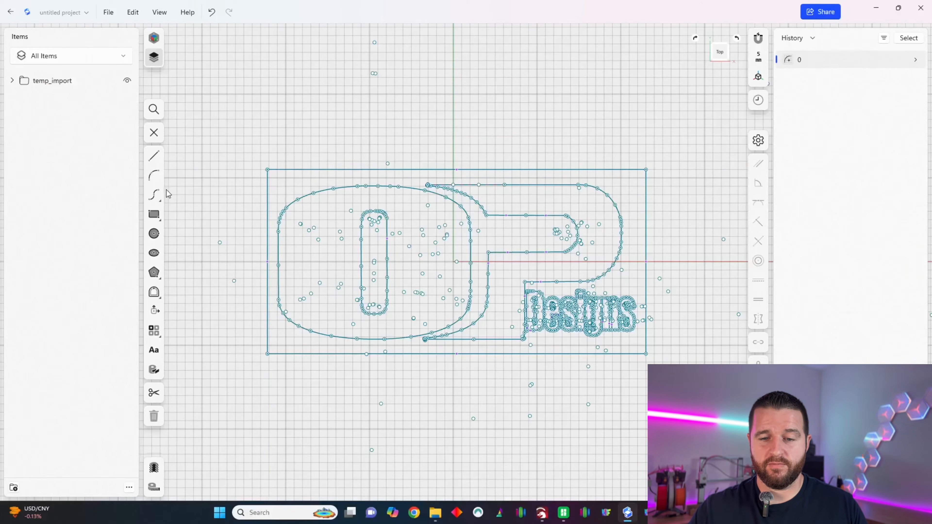
Sketch a three-point arc across the rectangle's upper-left corner, connecting its left and top edges.
{"action": "left_click", "coordinate": [154, 175]}
{"action": "scroll", "coordinate": [282, 171], "scroll_direction": "up", "scroll_amount": 2}
{"action": "scroll", "coordinate": [262, 182], "scroll_direction": "up", "scroll_amount": 3}
{"action": "scroll", "coordinate": [262, 183], "scroll_direction": "down", "scroll_amount": 4}
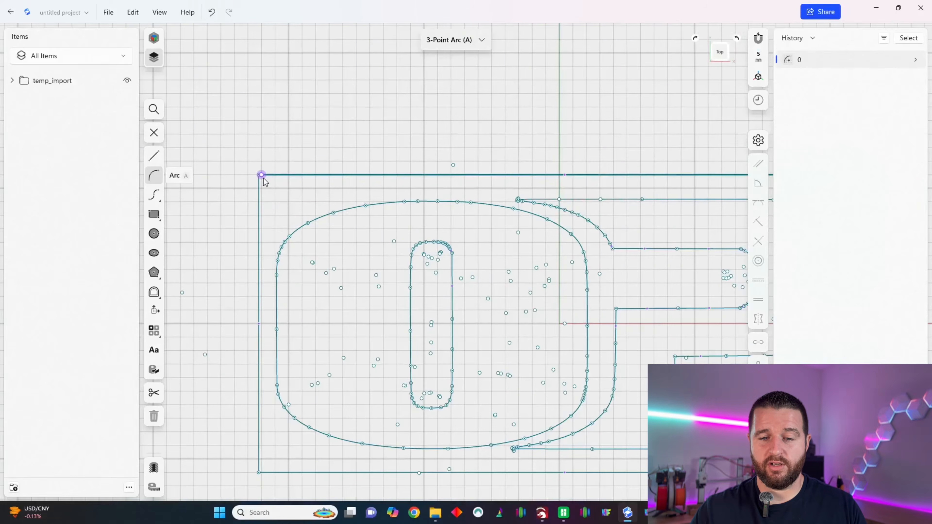
{"action": "left_click", "coordinate": [259, 202]}
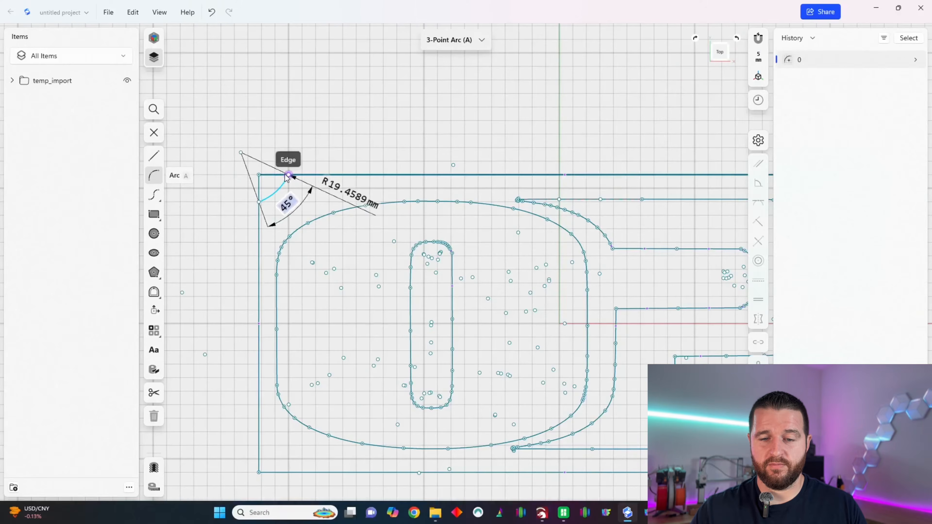
{"action": "left_click", "coordinate": [288, 175]}
{"action": "left_click", "coordinate": [279, 177]}
Sketch a 90° three-point arc of 10 mm radius across the rectangle's upper-right corner.
{"action": "left_click", "coordinate": [153, 175]}
{"action": "scroll", "coordinate": [197, 204], "scroll_direction": "down", "scroll_amount": 3}
{"action": "middle_click_drag", "start_coordinate": [582, 252], "coordinate": [344, 238]}
{"action": "scroll", "coordinate": [533, 211], "scroll_direction": "up", "scroll_amount": 3}
{"action": "scroll", "coordinate": [591, 167], "scroll_direction": "down", "scroll_amount": 1}
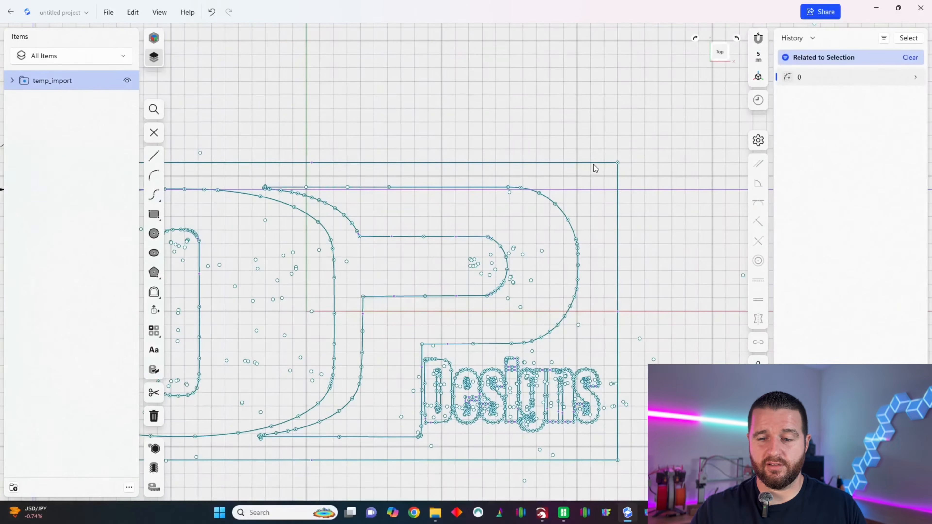
{"action": "left_click", "coordinate": [592, 164]}
{"action": "left_click", "coordinate": [241, 135]}
{"action": "left_click", "coordinate": [156, 196]}
{"action": "left_click", "coordinate": [154, 177]}
{"action": "left_click", "coordinate": [589, 162]}
{"action": "left_click", "coordinate": [618, 189]}
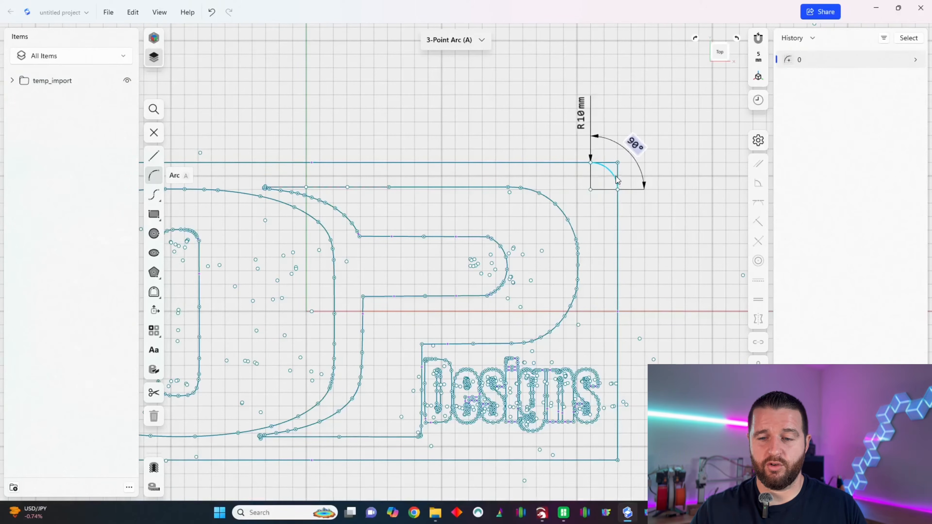
{"action": "left_click", "coordinate": [616, 178]}
Nudge the rectangle's left edge slightly inward, closer to the letter O.
{"action": "scroll", "coordinate": [560, 344], "scroll_direction": "up", "scroll_amount": 5}
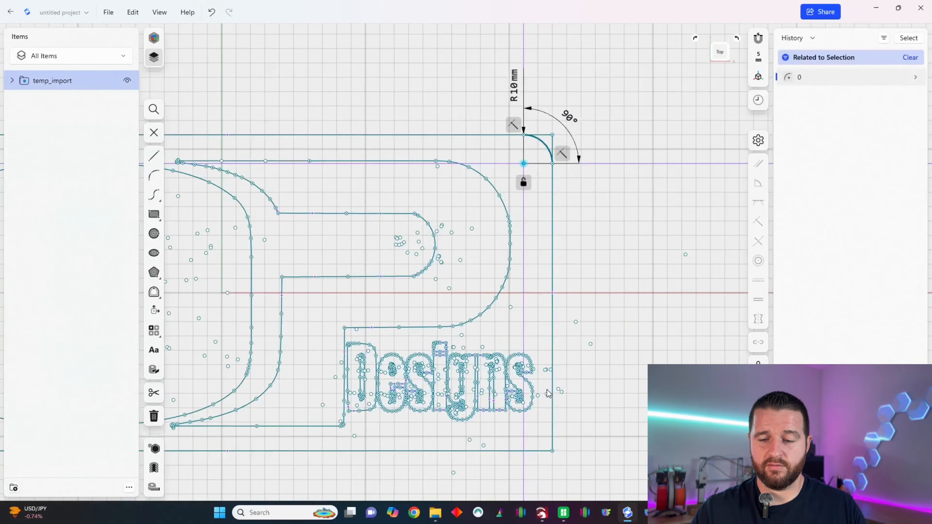
{"action": "scroll", "coordinate": [553, 437], "scroll_direction": "down", "scroll_amount": 2}
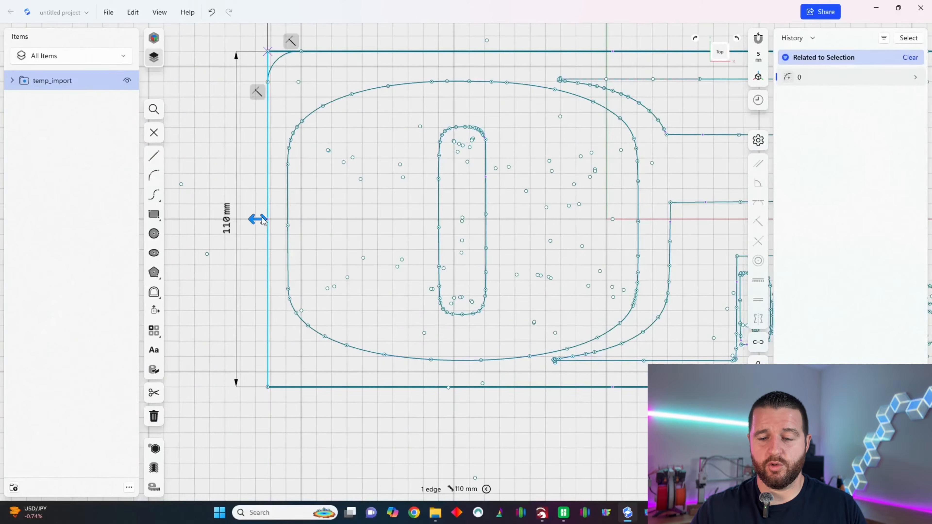
{"action": "left_click_drag", "start_coordinate": [262, 219], "coordinate": [265, 220]}
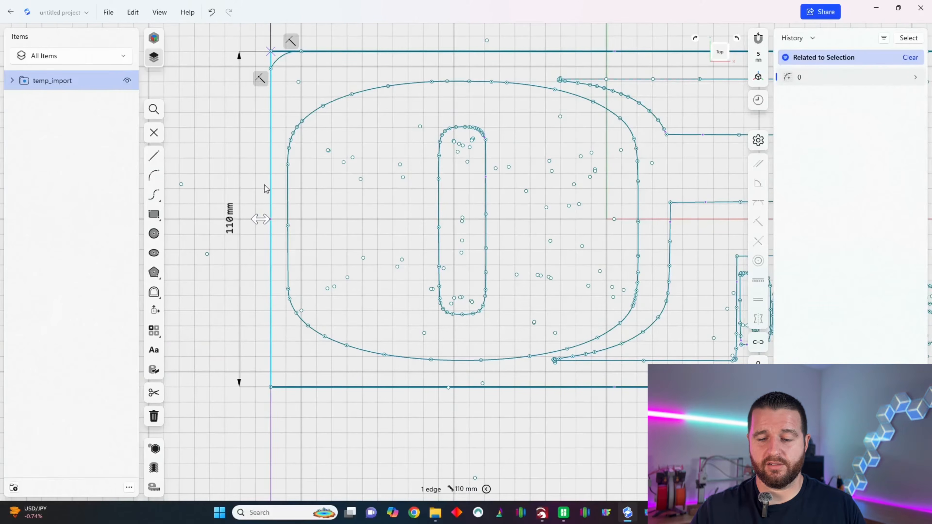
Sketch 90° three-point arcs of 10 mm radius across the rectangle's upper-left and lower-left corners.
{"action": "key", "text": "Escape"}
{"action": "key", "text": "a"}
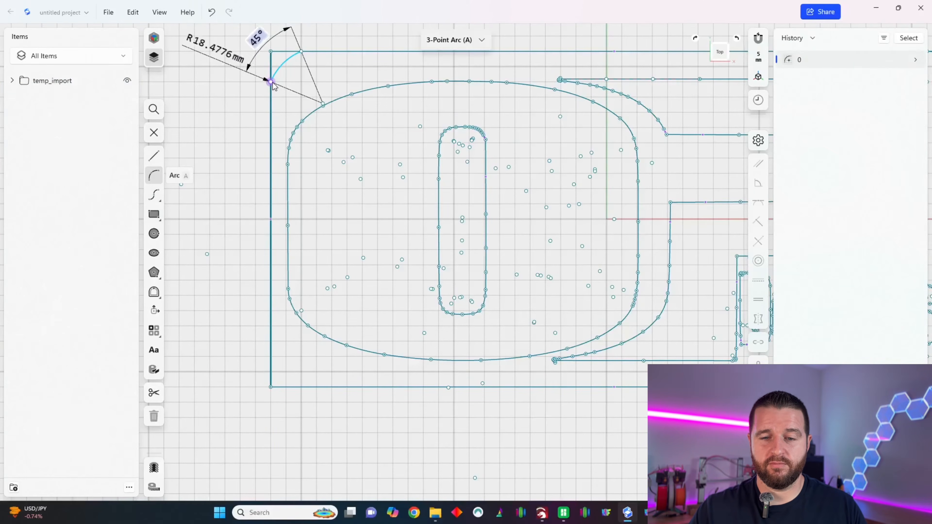
{"action": "left_click", "coordinate": [301, 82]}
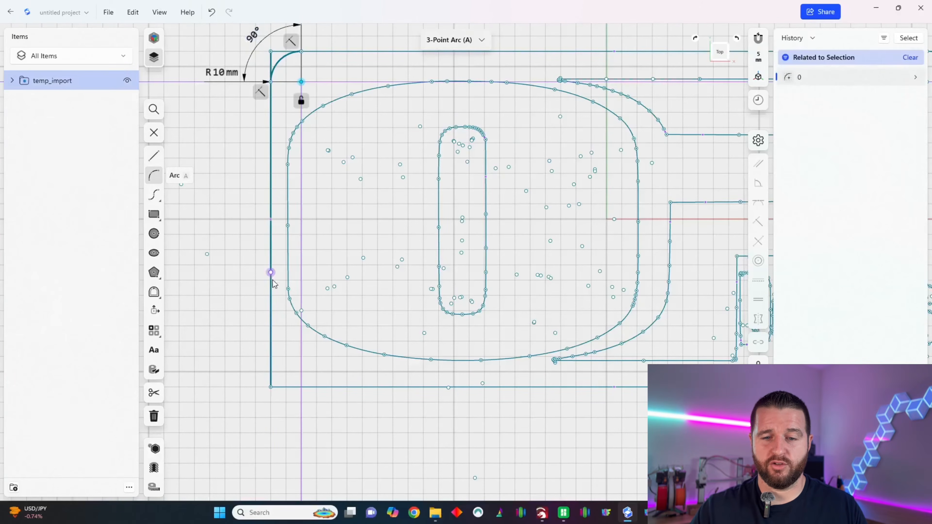
{"action": "left_click", "coordinate": [302, 387]}
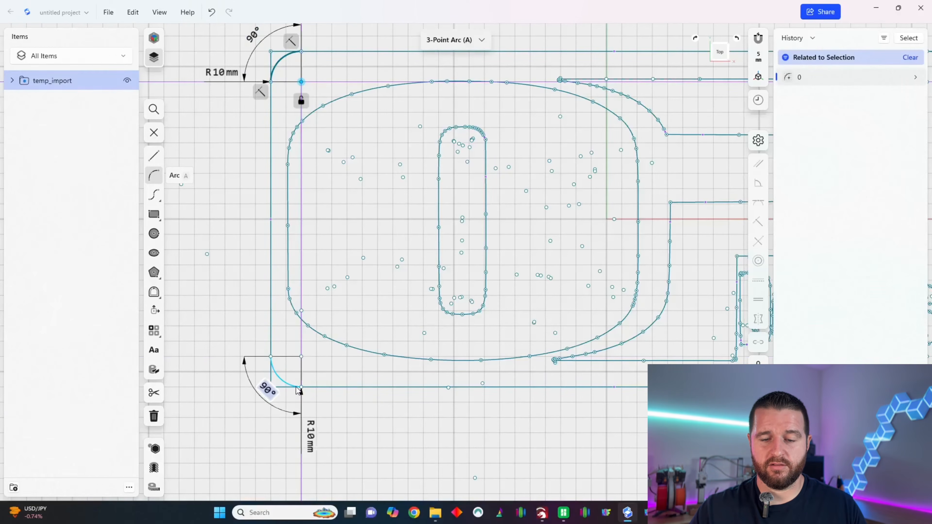
{"action": "scroll", "coordinate": [209, 364], "scroll_direction": "down", "scroll_amount": 2}
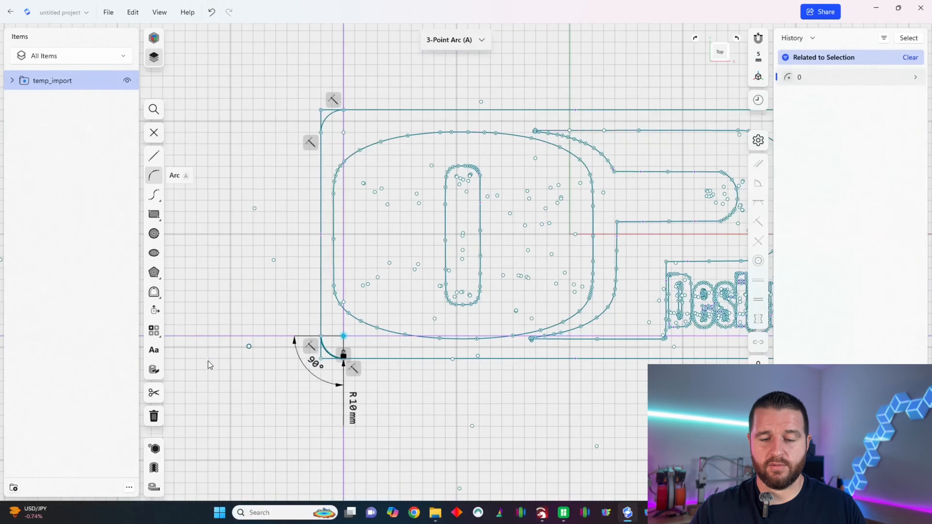
Trim away the leftover square corner segments outside the arcs so the rectangle has rounded corners.
{"action": "left_click", "coordinate": [153, 390]}
{"action": "scroll", "coordinate": [367, 151], "scroll_direction": "up", "scroll_amount": 1}
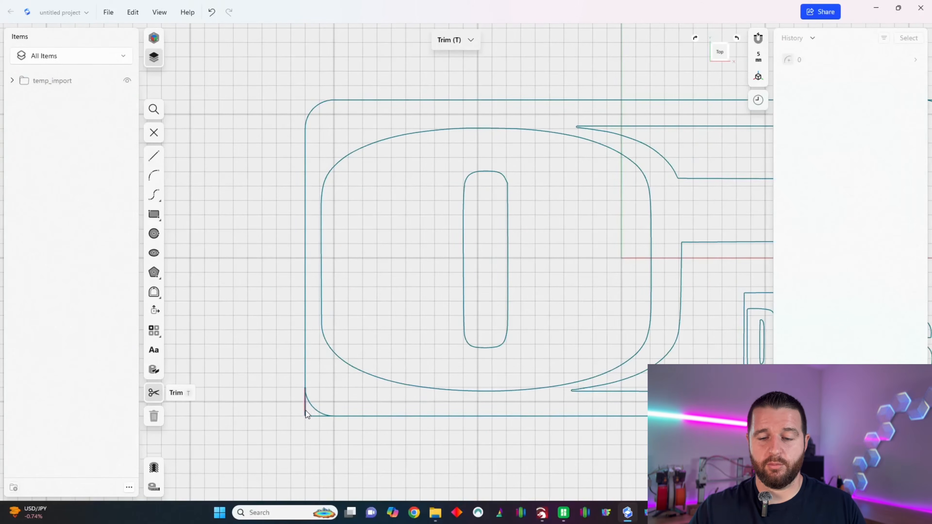
{"action": "left_click", "coordinate": [309, 416]}
{"action": "middle_click_drag", "start_coordinate": [538, 407], "coordinate": [55, 279]}
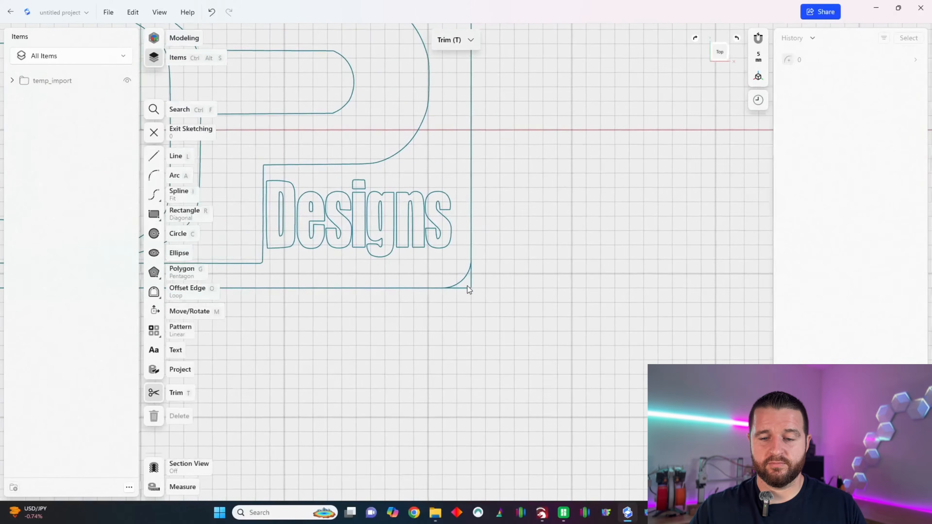
{"action": "left_click", "coordinate": [466, 288]}
{"action": "middle_click_drag", "start_coordinate": [491, 170], "coordinate": [476, 372]}
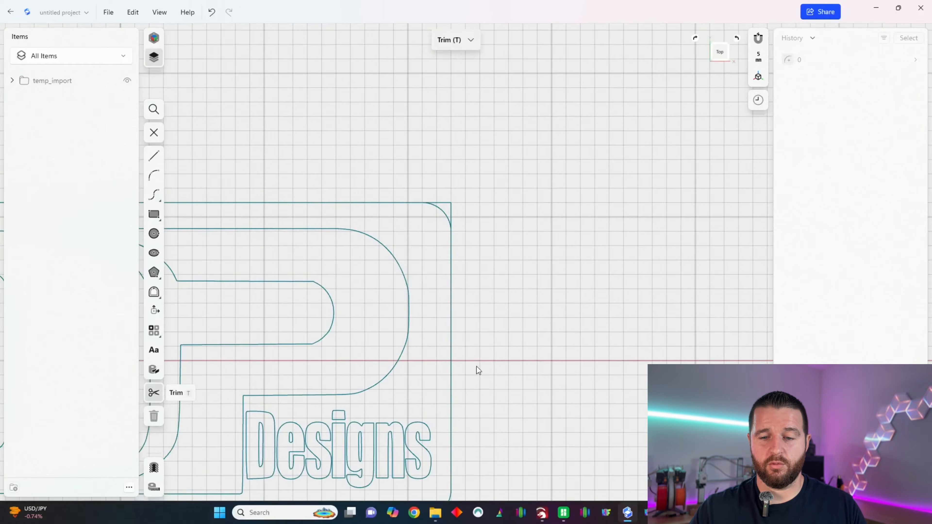
{"action": "left_click", "coordinate": [450, 214]}
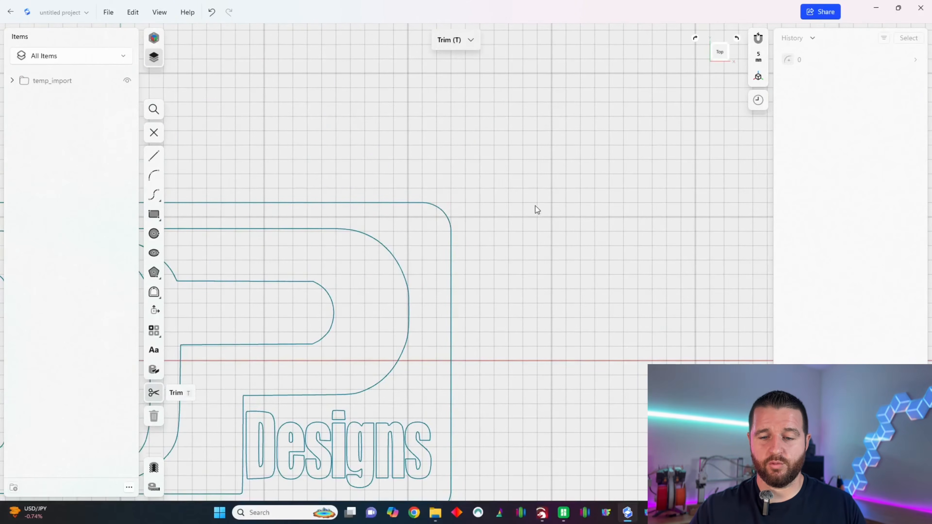
{"action": "key", "text": "Escape"}
Offset the complete rounded rectangle loop slightly outward to form a border around the logo and exit the sketch.
{"action": "scroll", "coordinate": [521, 213], "scroll_direction": "down", "scroll_amount": 1}
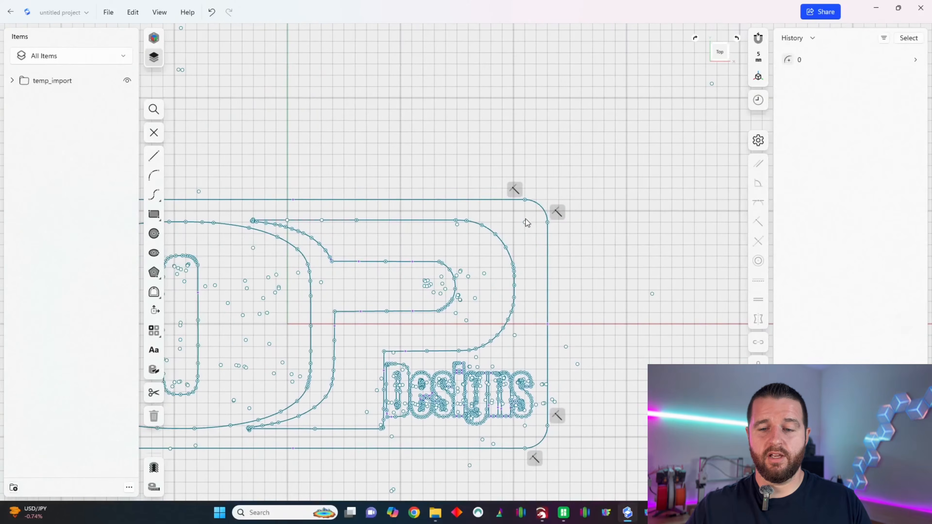
{"action": "left_click", "coordinate": [343, 200]}
{"action": "middle_click_drag", "start_coordinate": [364, 184], "coordinate": [493, 156]}
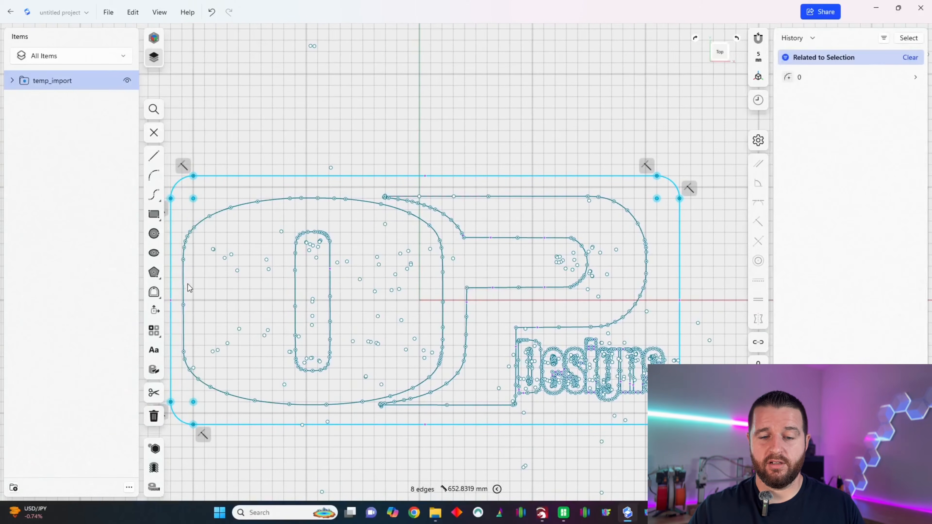
{"action": "left_click", "coordinate": [154, 293]}
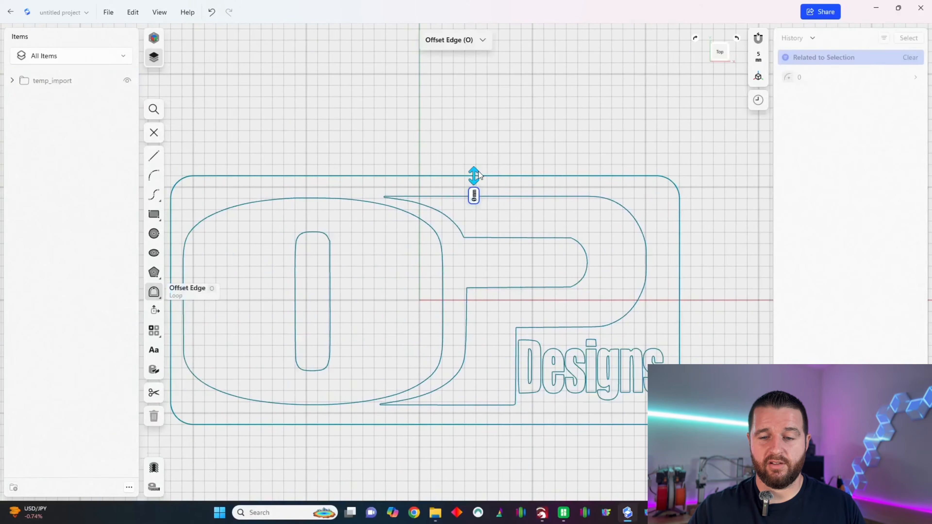
{"action": "left_click_drag", "start_coordinate": [474, 174], "coordinate": [476, 168]}
{"action": "left_click", "coordinate": [537, 113]}
{"action": "scroll", "coordinate": [421, 135], "scroll_direction": "down", "scroll_amount": 2}
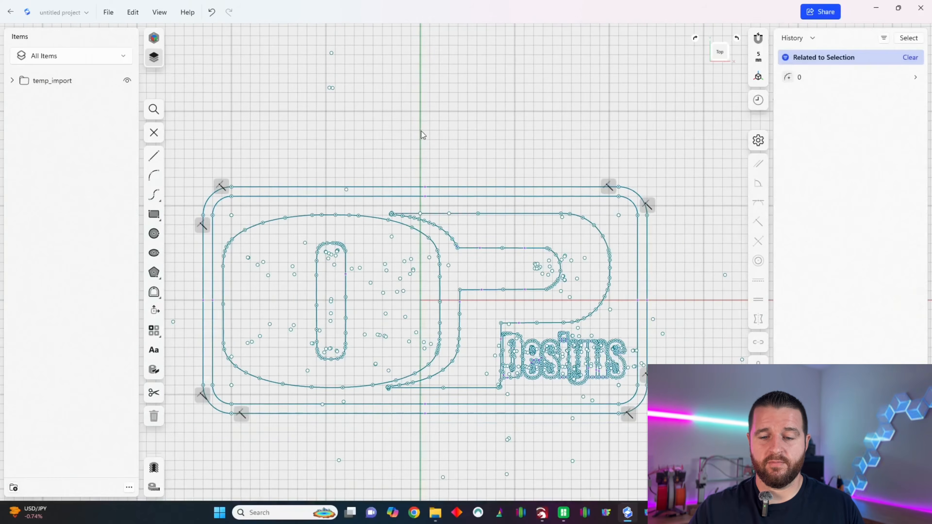
{"action": "scroll", "coordinate": [422, 140], "scroll_direction": "down", "scroll_amount": 3}
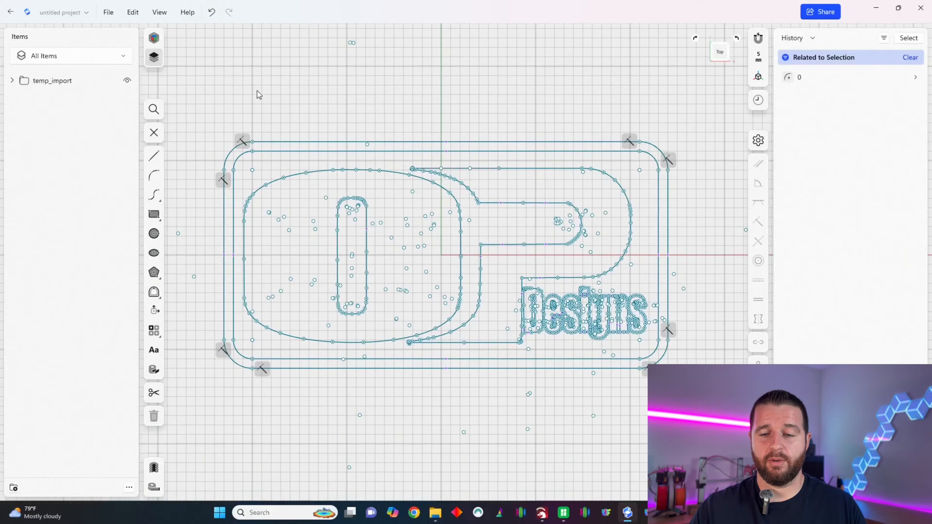
{"action": "left_click", "coordinate": [153, 133]}
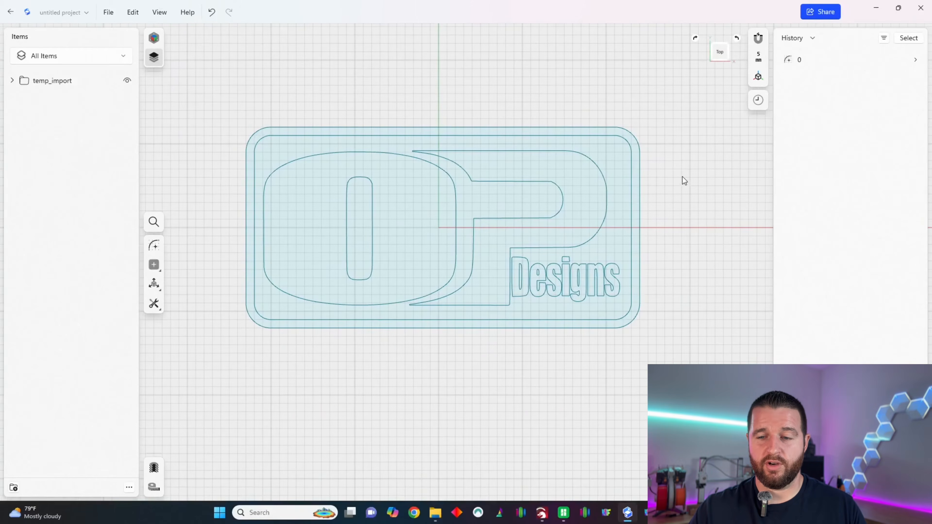
{"action": "left_click_drag", "start_coordinate": [722, 48], "coordinate": [704, 53]}
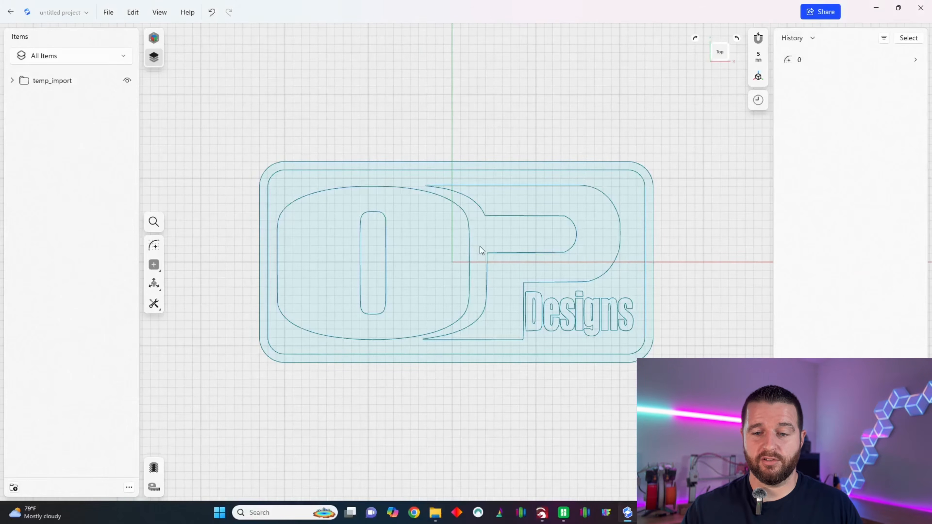
{"action": "key", "text": "e"}
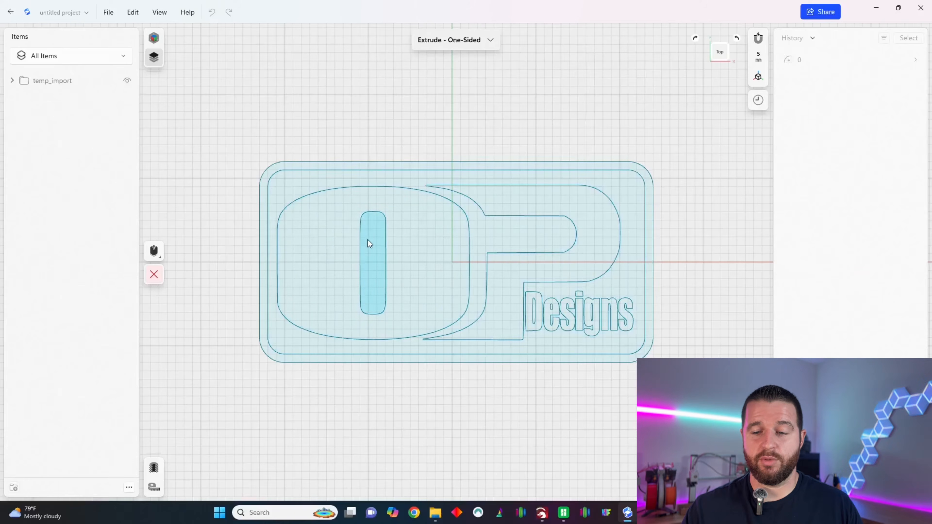
{"action": "scroll", "coordinate": [547, 312], "scroll_direction": "up", "scroll_amount": 2}
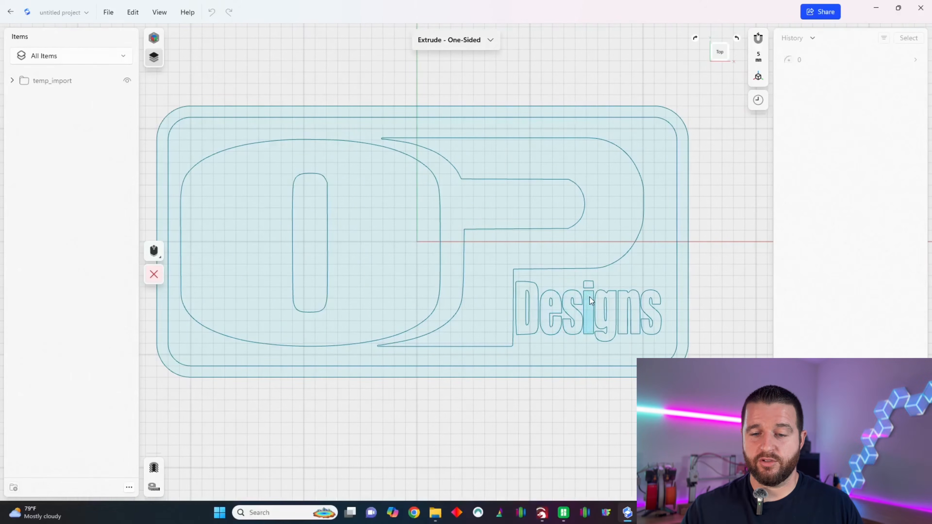
{"action": "scroll", "coordinate": [650, 301], "scroll_direction": "down", "scroll_amount": 1}
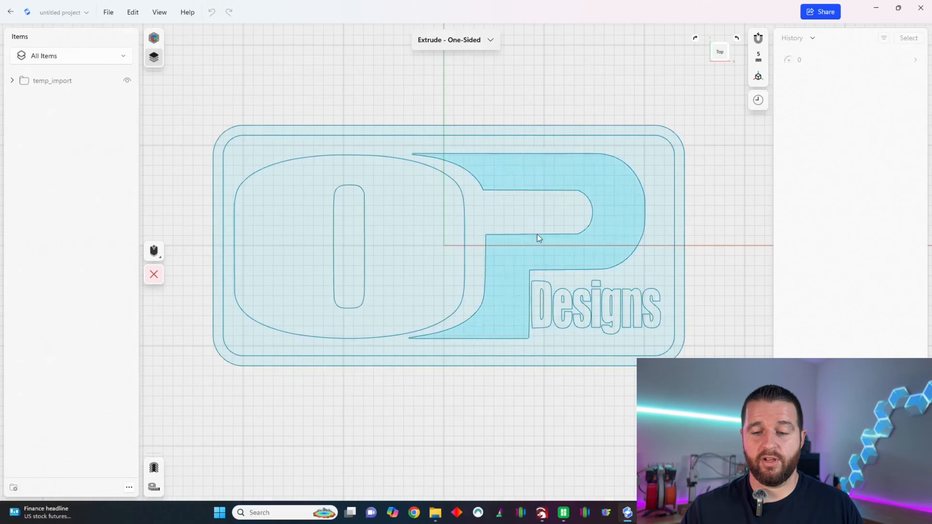
{"action": "key", "text": "Escape"}
Open the logo sketch and delete the middle segment of the left edge of the letter D in "Designs".
{"action": "scroll", "coordinate": [474, 235], "scroll_direction": "up", "scroll_amount": 3}
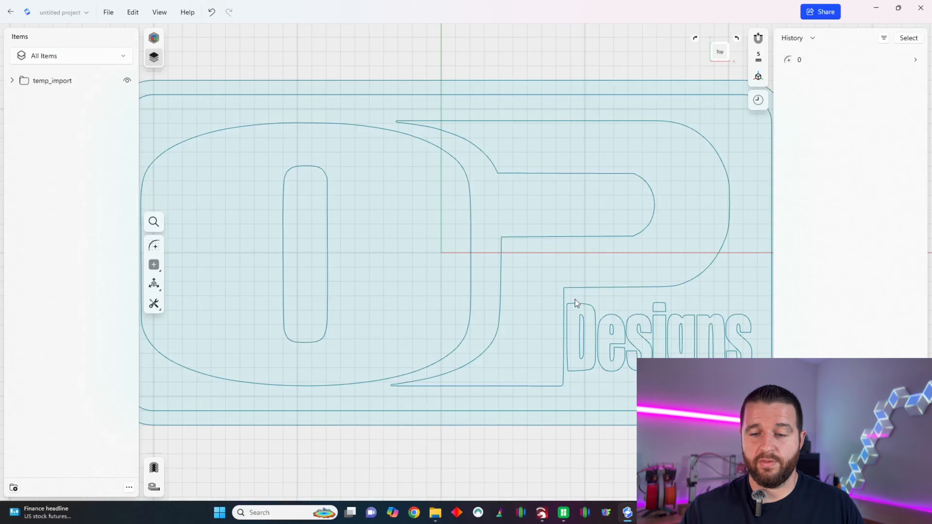
{"action": "scroll", "coordinate": [572, 299], "scroll_direction": "up", "scroll_amount": 1}
{"action": "double_click", "coordinate": [567, 305]}
{"action": "scroll", "coordinate": [567, 308], "scroll_direction": "up", "scroll_amount": 4}
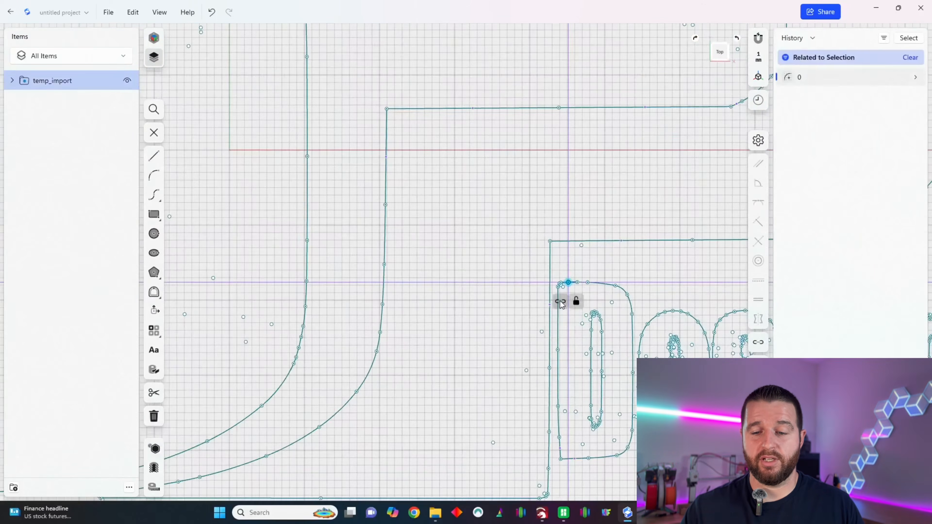
{"action": "scroll", "coordinate": [559, 309], "scroll_direction": "up", "scroll_amount": 5}
{"action": "scroll", "coordinate": [514, 264], "scroll_direction": "down", "scroll_amount": 4}
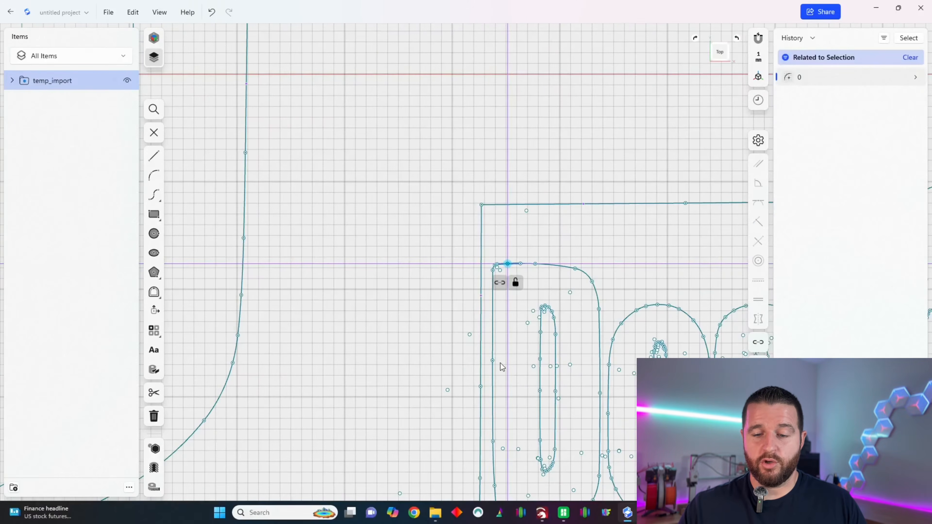
{"action": "scroll", "coordinate": [500, 367], "scroll_direction": "down", "scroll_amount": 2}
{"action": "left_click", "coordinate": [500, 412]}
{"action": "scroll", "coordinate": [545, 404], "scroll_direction": "up", "scroll_amount": 3}
{"action": "key", "text": "Delete"}
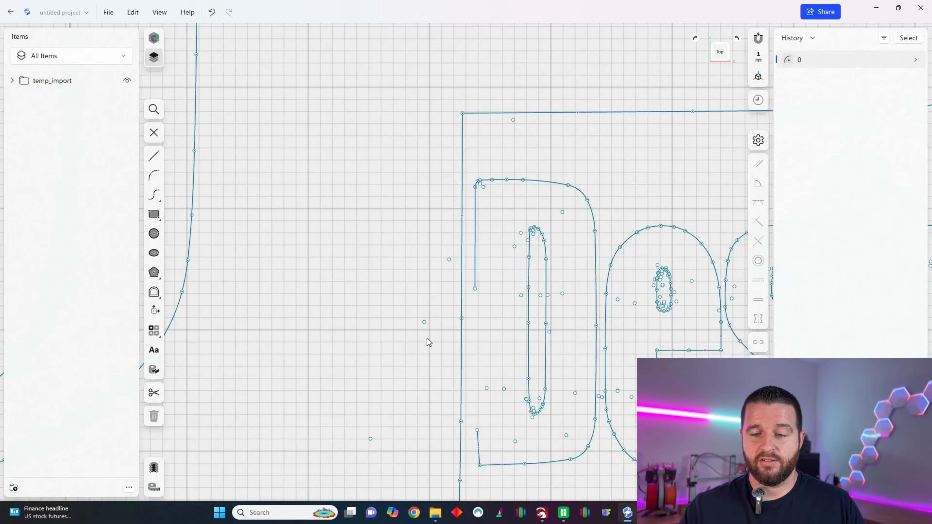
Try to close the gap in the D's left edge by stretching the upper segment down to meet the lower segment's endpoint.
{"action": "left_click_drag", "start_coordinate": [476, 289], "coordinate": [477, 414]}
{"action": "scroll", "coordinate": [473, 415], "scroll_direction": "up", "scroll_amount": 8}
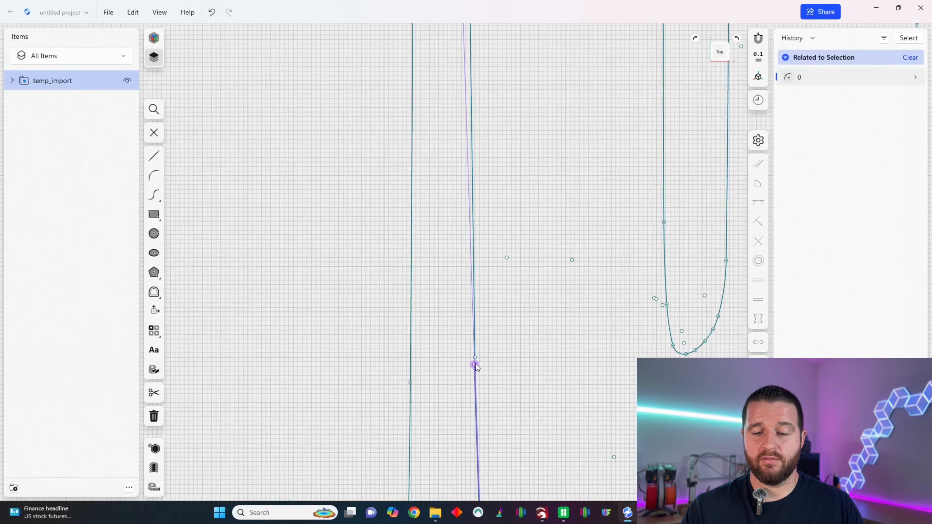
{"action": "scroll", "coordinate": [475, 364], "scroll_direction": "up", "scroll_amount": 4}
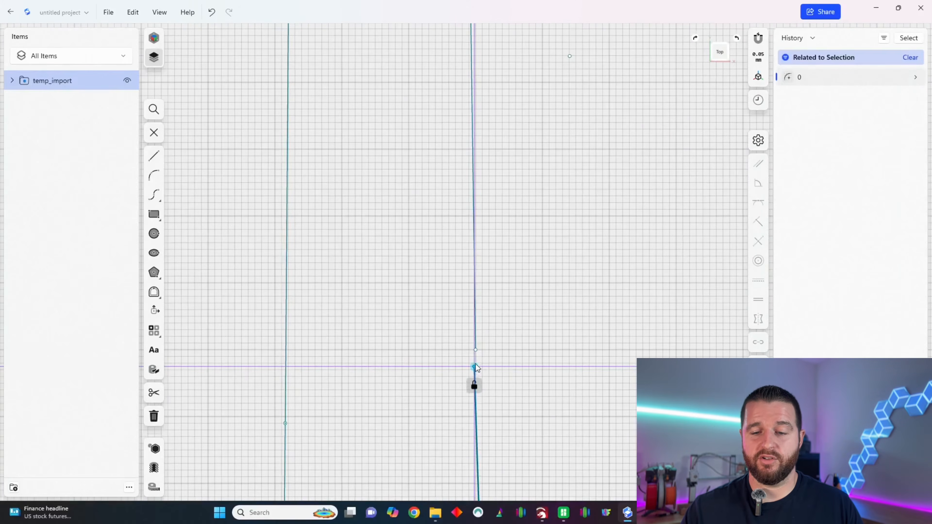
{"action": "scroll", "coordinate": [475, 356], "scroll_direction": "down", "scroll_amount": 5}
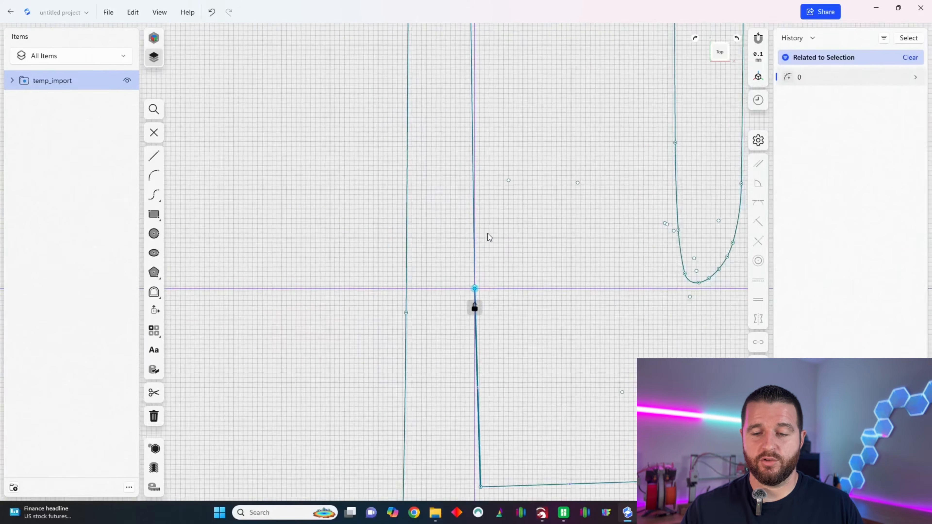
{"action": "left_click_drag", "start_coordinate": [478, 402], "coordinate": [474, 397]}
{"action": "scroll", "coordinate": [466, 386], "scroll_direction": "down", "scroll_amount": 8}
{"action": "left_click", "coordinate": [456, 364]}
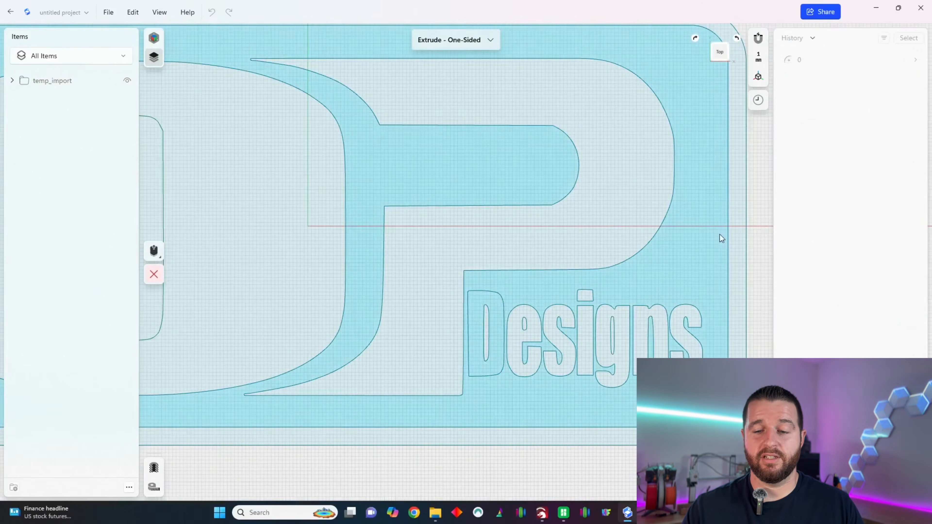
{"action": "key", "text": "Escape"}
Snap the lower end of the D's long left edge onto the short bottom segment's endpoint to close the outline.
{"action": "scroll", "coordinate": [469, 349], "scroll_direction": "up", "scroll_amount": 3}
{"action": "left_click", "coordinate": [469, 350]}
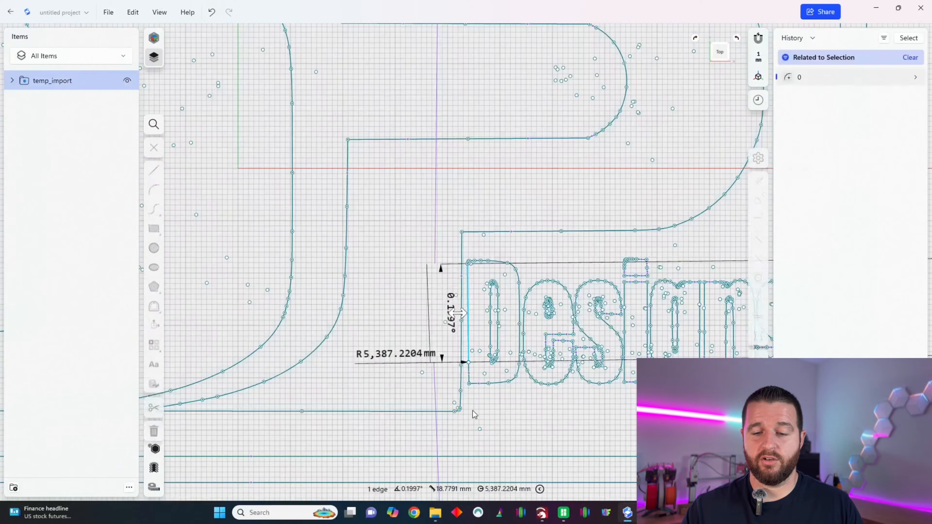
{"action": "scroll", "coordinate": [470, 364], "scroll_direction": "up", "scroll_amount": 5}
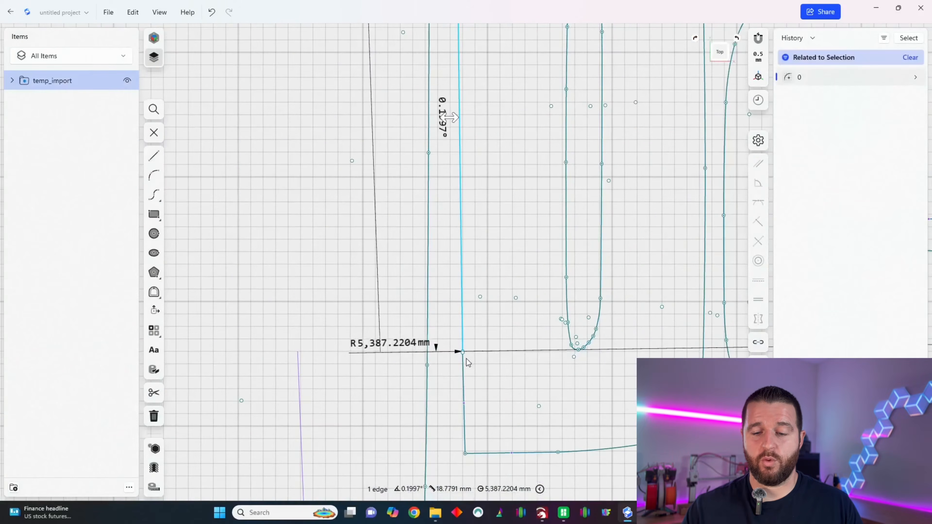
{"action": "scroll", "coordinate": [464, 403], "scroll_direction": "up", "scroll_amount": 4}
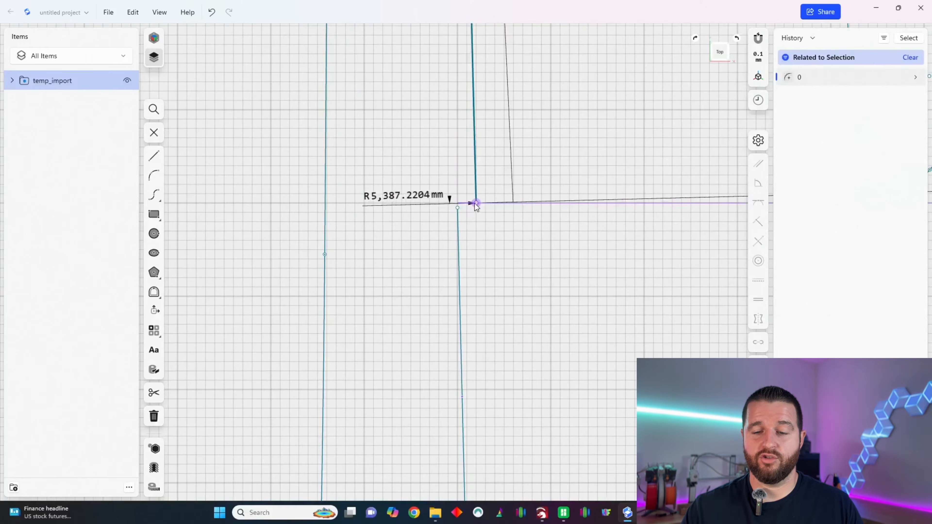
{"action": "left_click", "coordinate": [459, 210]}
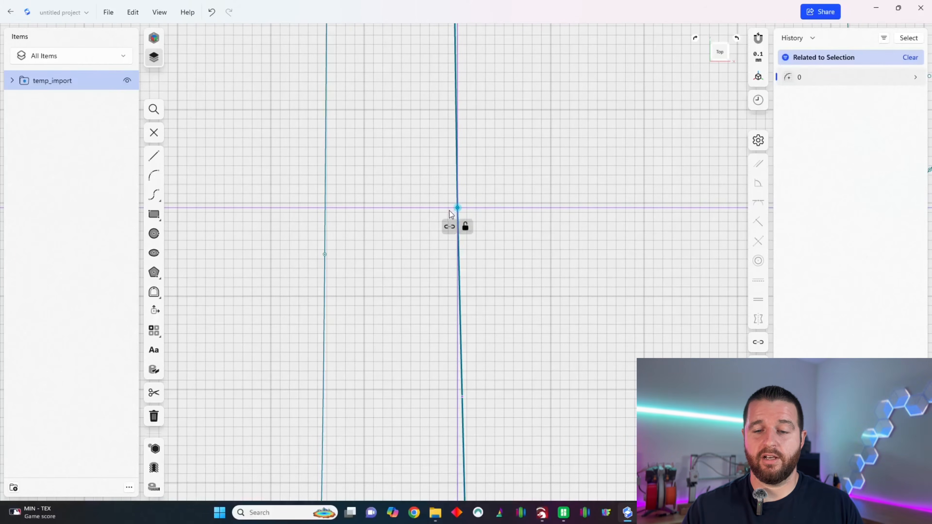
{"action": "scroll", "coordinate": [441, 294], "scroll_direction": "down", "scroll_amount": 8}
{"action": "left_click", "coordinate": [436, 292]}
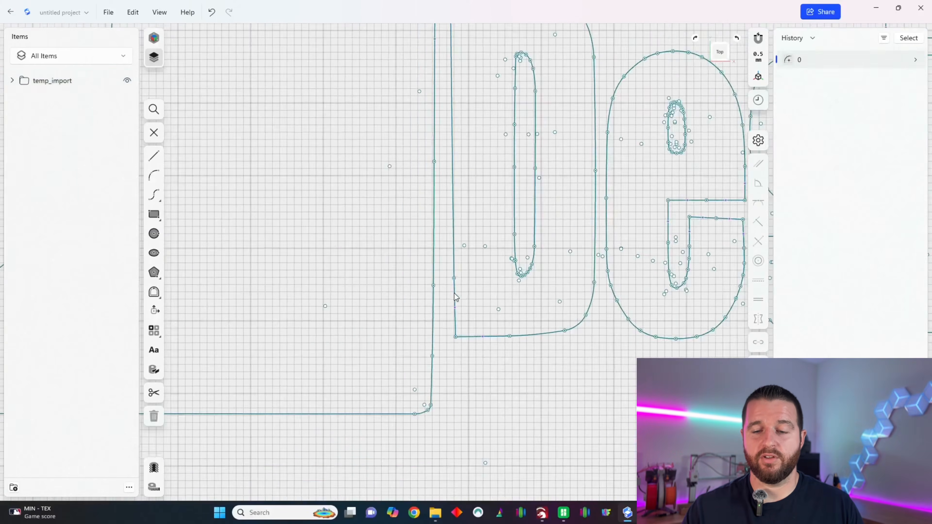
Extrude the letter O and all the letters of "Designs", including the dot of the i, one-sided by -1 mm.
{"action": "scroll", "coordinate": [457, 295], "scroll_direction": "down", "scroll_amount": 2}
{"action": "key", "text": "e"}
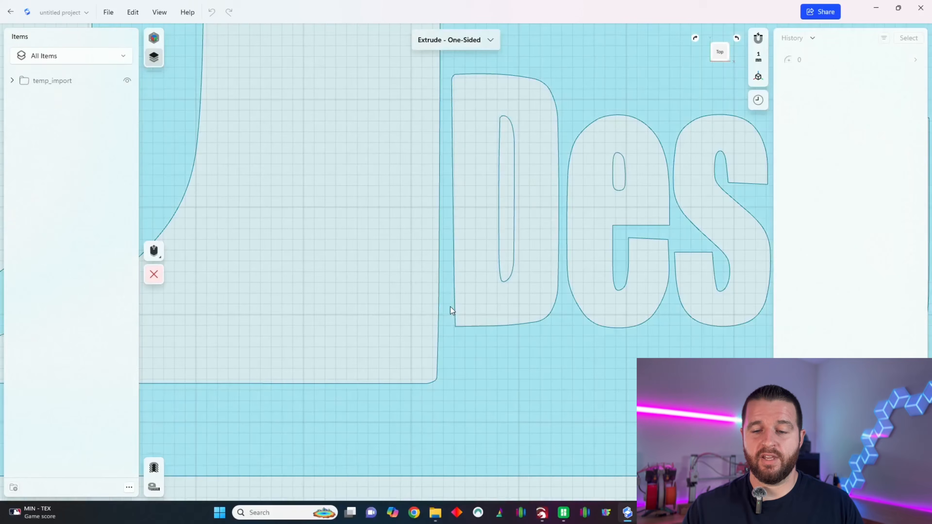
{"action": "scroll", "coordinate": [455, 306], "scroll_direction": "down", "scroll_amount": 6}
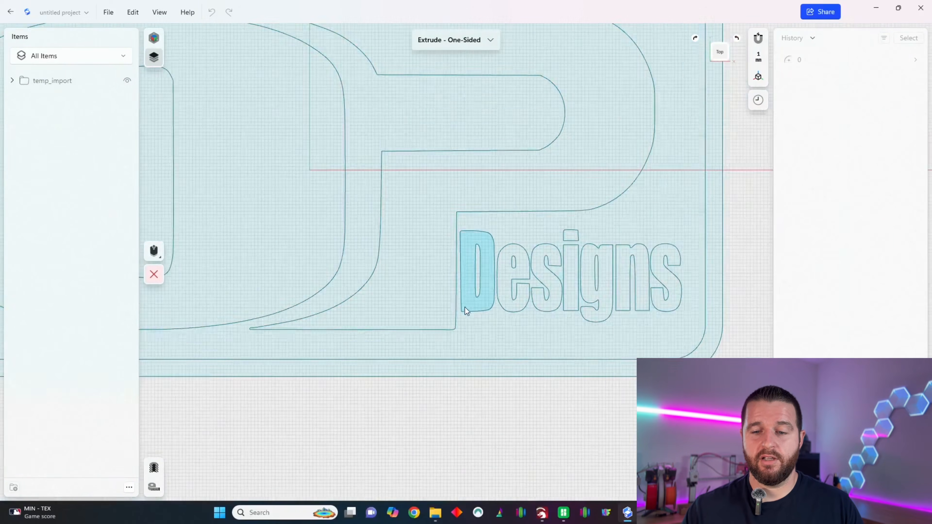
{"action": "scroll", "coordinate": [477, 312], "scroll_direction": "down", "scroll_amount": 3}
{"action": "key", "text": "f"}
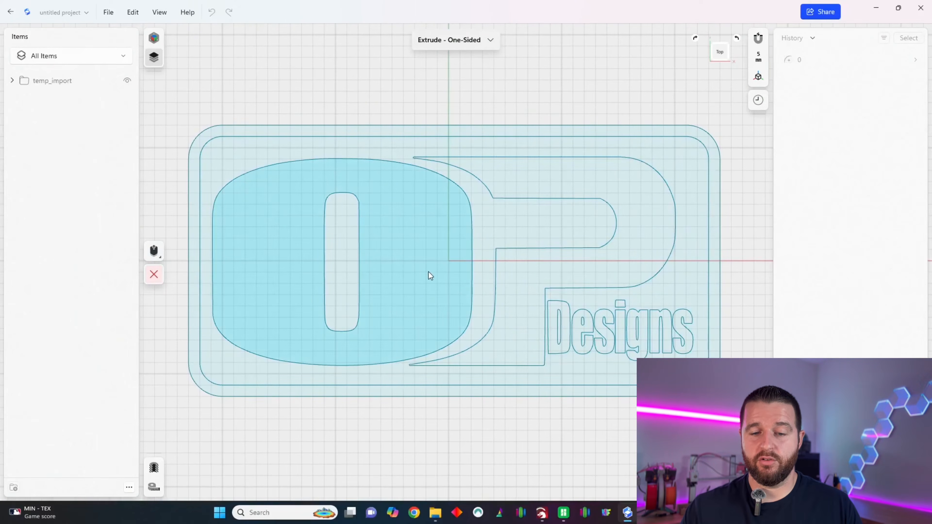
{"action": "left_click", "coordinate": [402, 221]}
{"action": "scroll", "coordinate": [570, 332], "scroll_direction": "up", "scroll_amount": 2}
{"action": "left_click", "coordinate": [566, 321]}
{"action": "left_click", "coordinate": [593, 323]}
{"action": "left_click", "coordinate": [613, 323]}
{"action": "left_click", "coordinate": [633, 294]}
{"action": "left_click", "coordinate": [634, 313]}
{"action": "left_click", "coordinate": [657, 312]}
{"action": "left_click", "coordinate": [677, 311]}
{"action": "scroll", "coordinate": [708, 323], "scroll_direction": "down", "scroll_amount": 5}
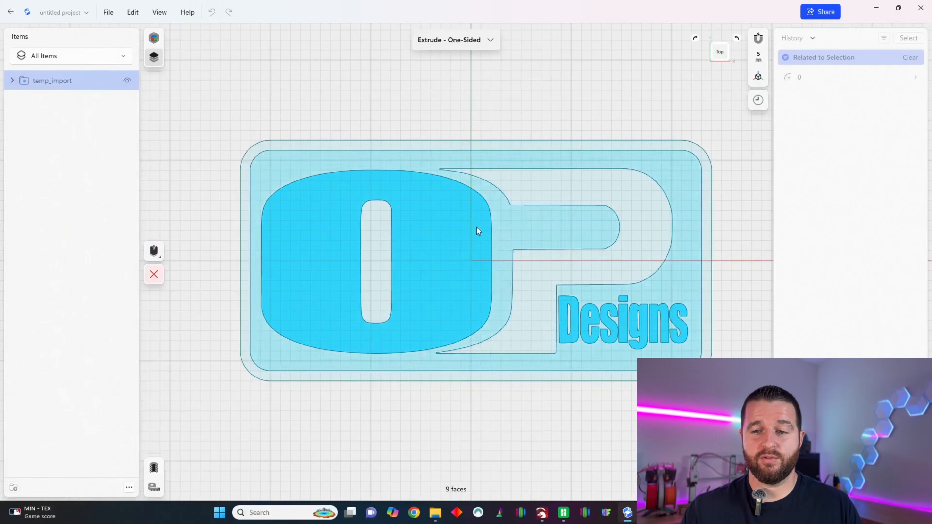
{"action": "left_click_drag", "start_coordinate": [720, 57], "coordinate": [705, 229]}
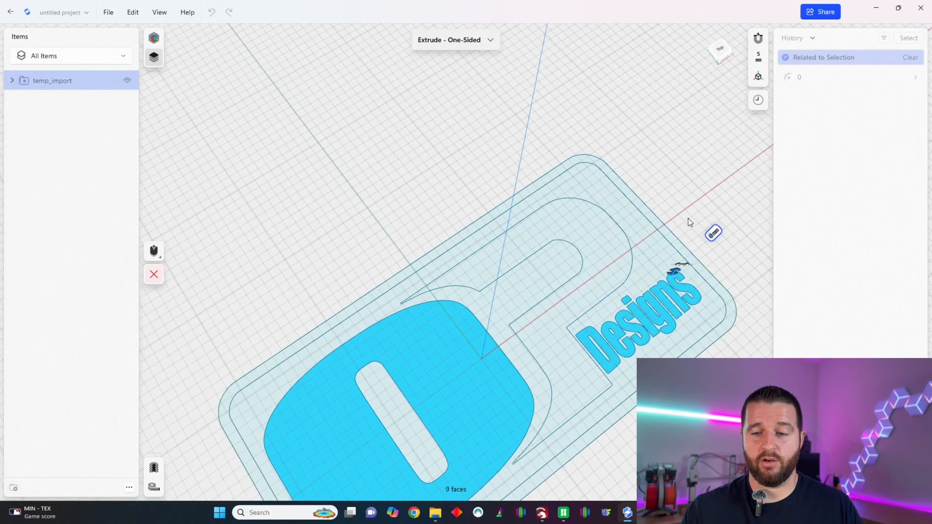
{"action": "scroll", "coordinate": [676, 271], "scroll_direction": "up", "scroll_amount": 1}
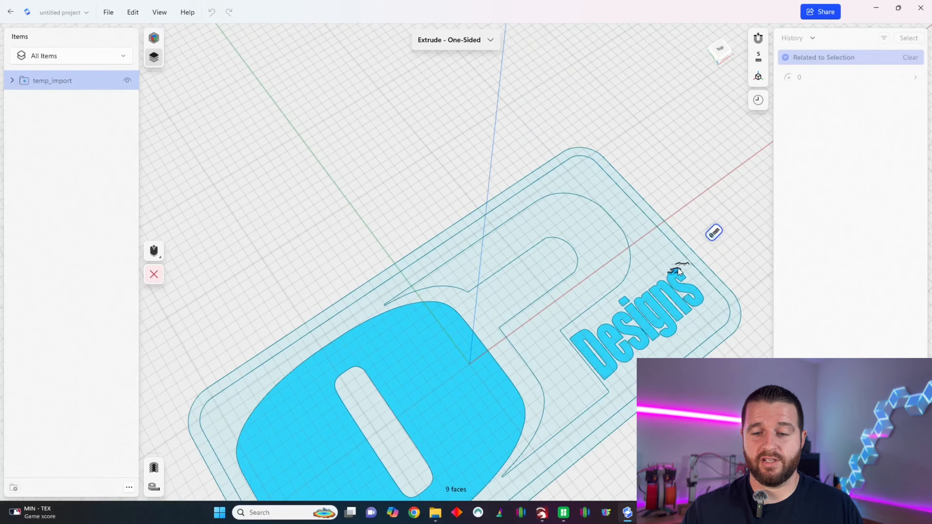
{"action": "middle_click_drag", "start_coordinate": [631, 341], "coordinate": [624, 239]}
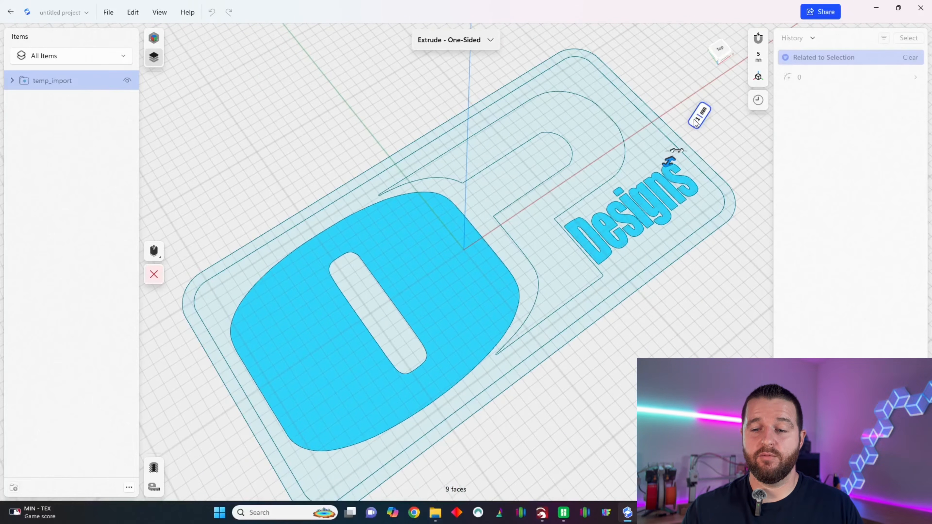
{"action": "key", "text": "Tab"}
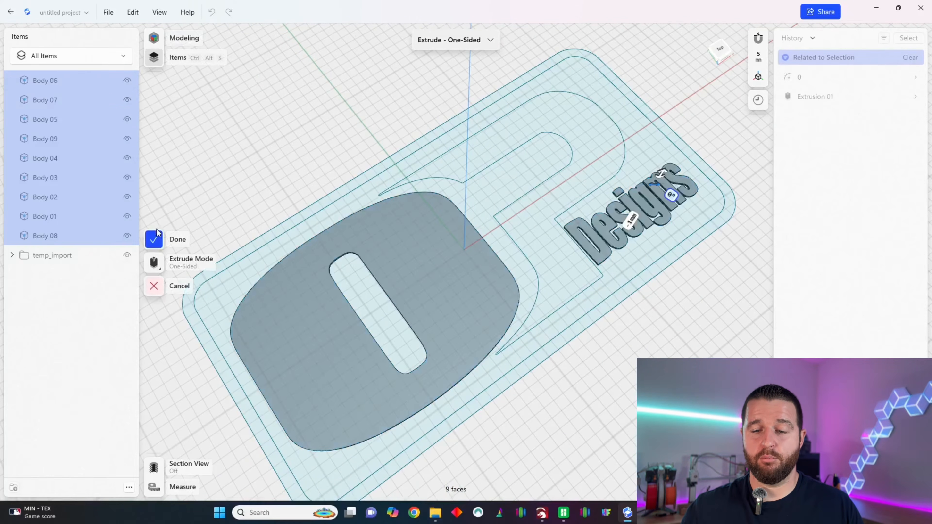
{"action": "left_click", "coordinate": [178, 241]}
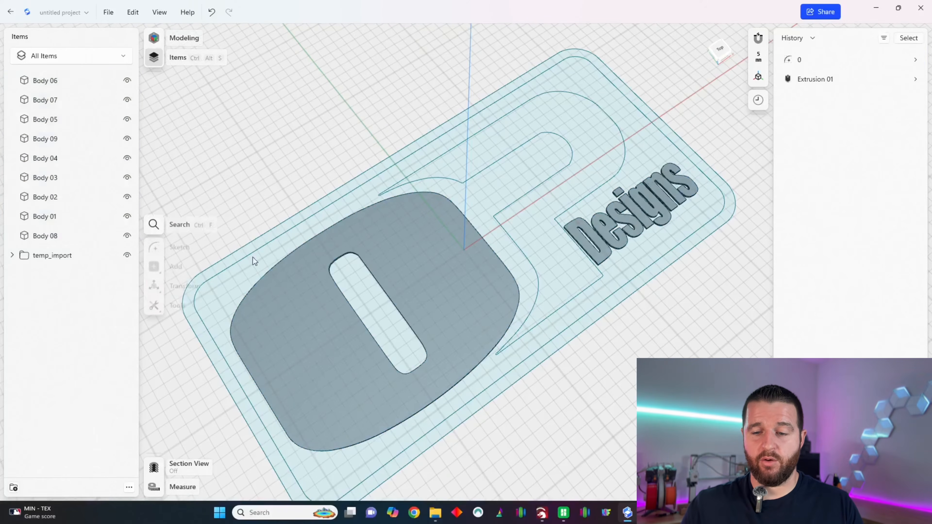
Rename Body 08, the stem of the letter i, as Black and copy that name for reuse.
{"action": "left_click", "coordinate": [719, 62]}
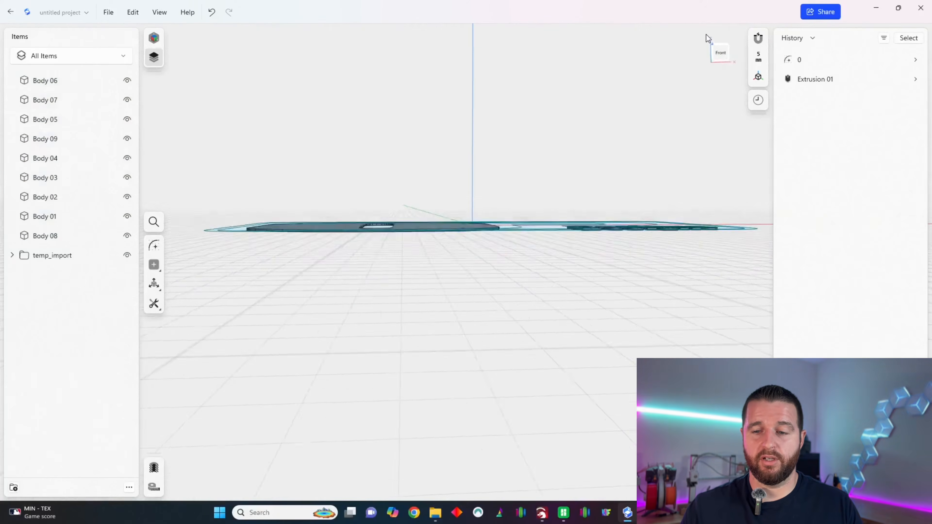
{"action": "left_click", "coordinate": [708, 37]}
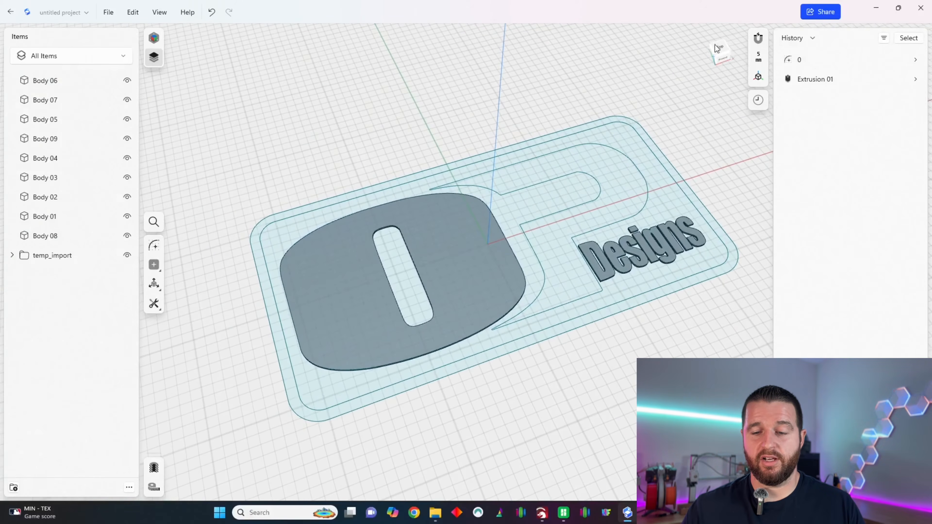
{"action": "left_click", "coordinate": [721, 51]}
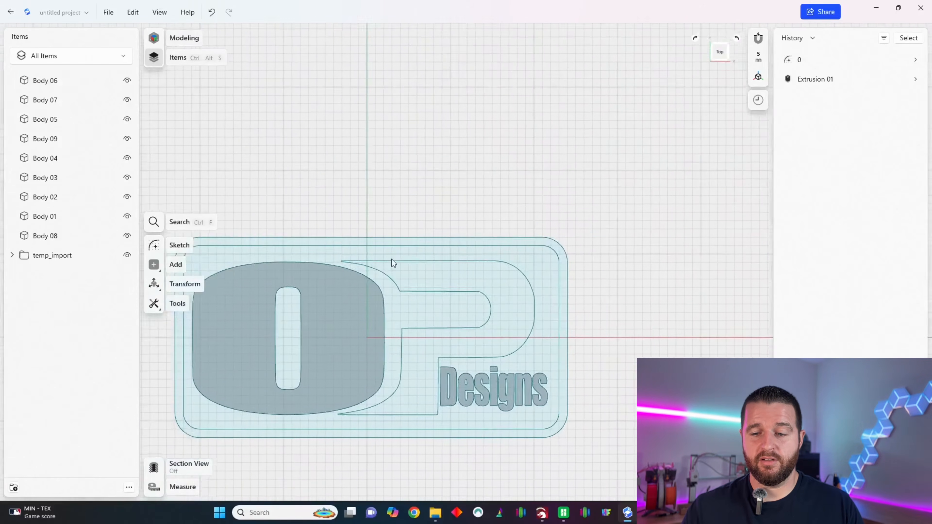
{"action": "right_click", "coordinate": [48, 236]}
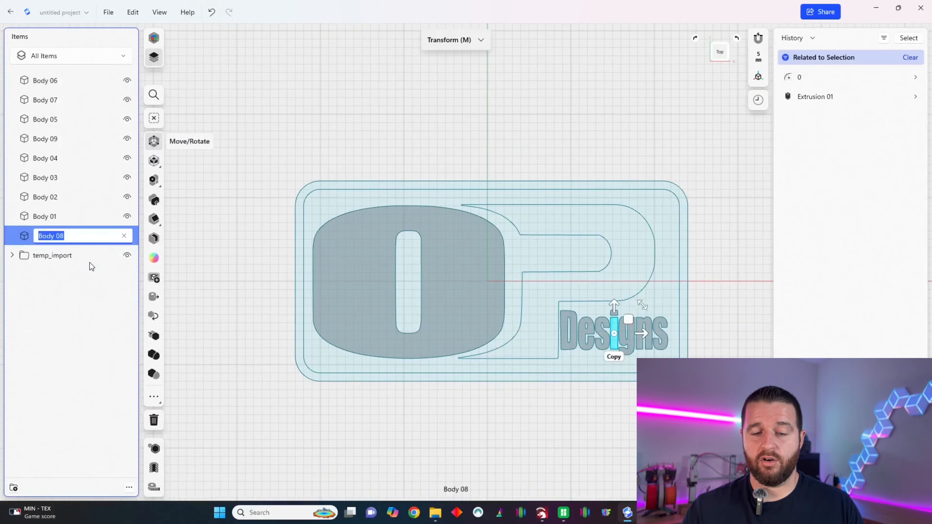
{"action": "type", "text": "Black"}
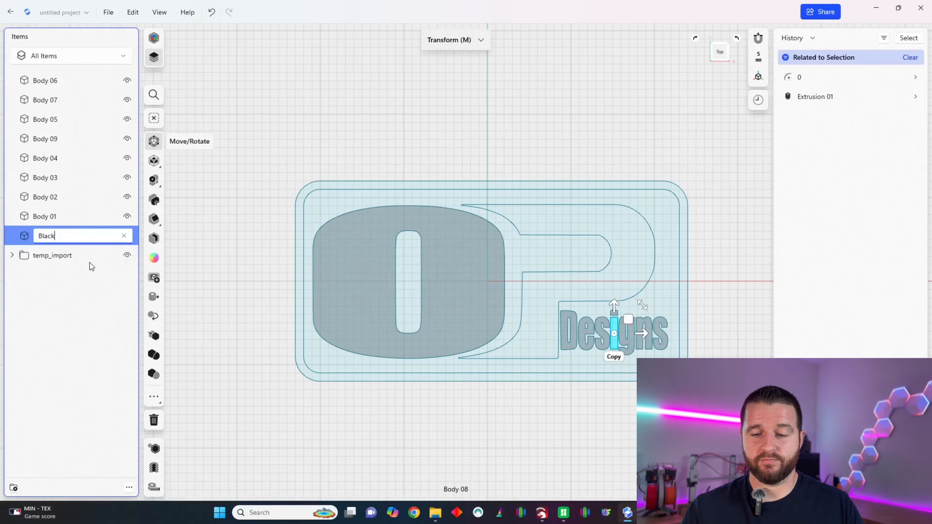
{"action": "key", "text": "shift+Left"}
{"action": "key", "text": "shift+Left"}
{"action": "key", "text": "shift+Left"}
{"action": "key", "text": "shift+Left"}
{"action": "key", "text": "shift+Left"}
{"action": "key", "text": "ctrl+c"}
{"action": "key", "text": "Return"}
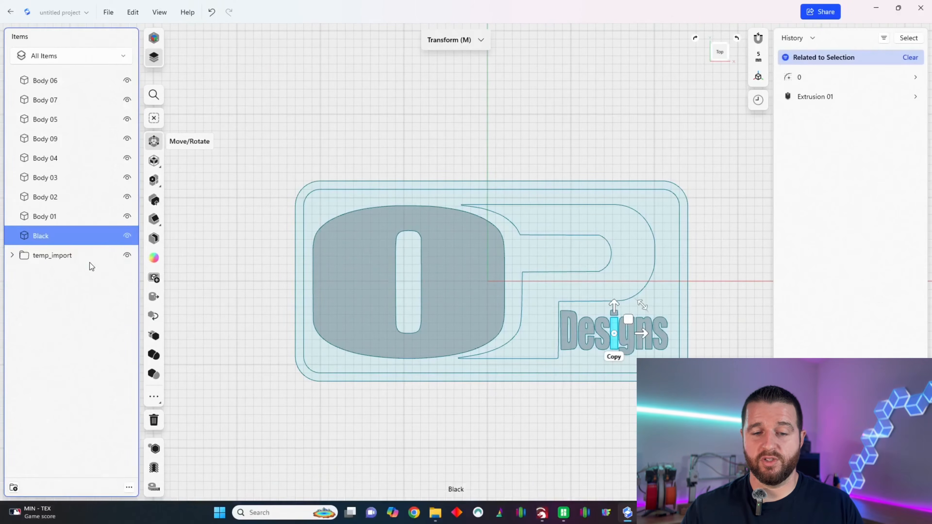
Rename Body 01 and Body 02 as Black using the copied name.
{"action": "right_click", "coordinate": [83, 217]}
{"action": "left_click", "coordinate": [109, 235]}
{"action": "key", "text": "ctrl+v"}
{"action": "key", "text": "Return"}
{"action": "right_click", "coordinate": [75, 198]}
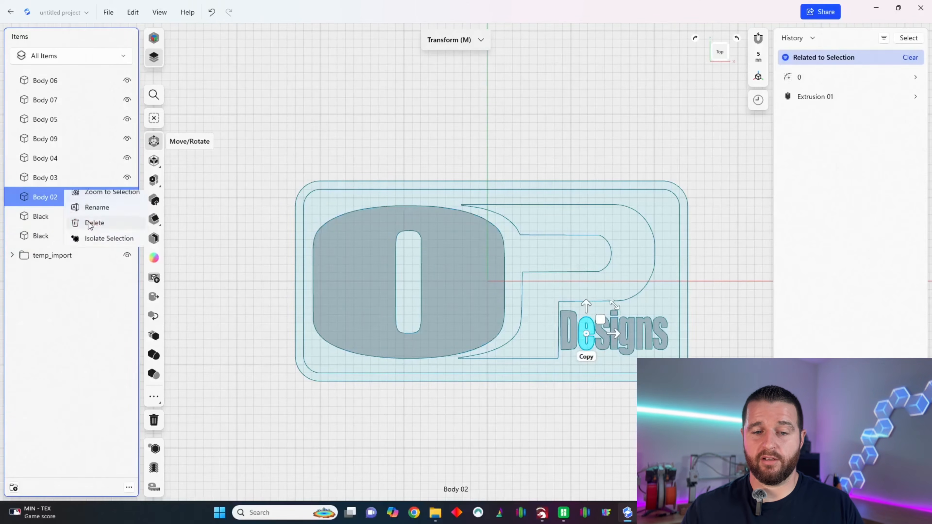
{"action": "left_click", "coordinate": [90, 218]}
{"action": "key", "text": "ctrl+v"}
{"action": "key", "text": "Return"}
Rename Body 03 and Body 04 as Black using the copied name.
{"action": "right_click", "coordinate": [70, 180]}
{"action": "left_click", "coordinate": [93, 207]}
{"action": "key", "text": "ctrl+v"}
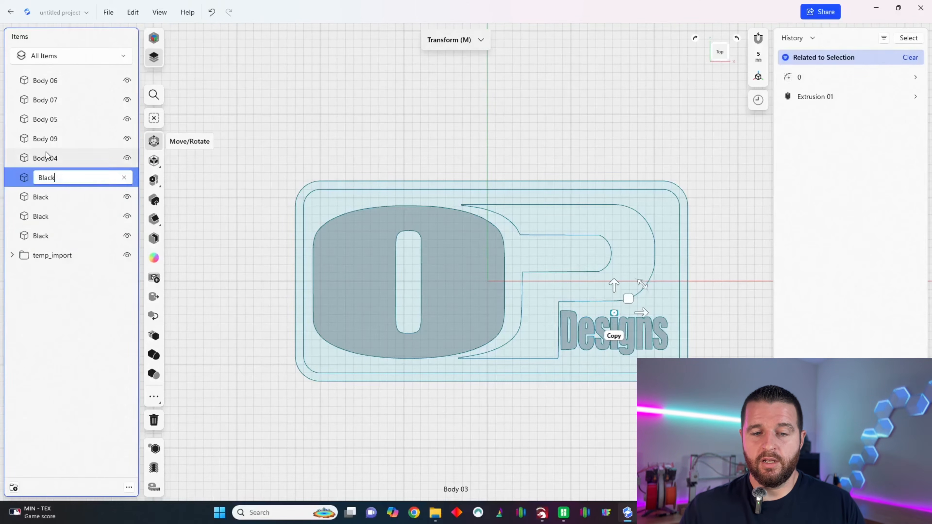
{"action": "key", "text": "Return"}
{"action": "right_click", "coordinate": [48, 156]}
{"action": "left_click", "coordinate": [73, 176]}
{"action": "key", "text": "ctrl+v"}
{"action": "key", "text": "Return"}
Rename Body 09 and Body 05 as Black using the copied name.
{"action": "right_click", "coordinate": [55, 138]}
{"action": "left_click", "coordinate": [80, 158]}
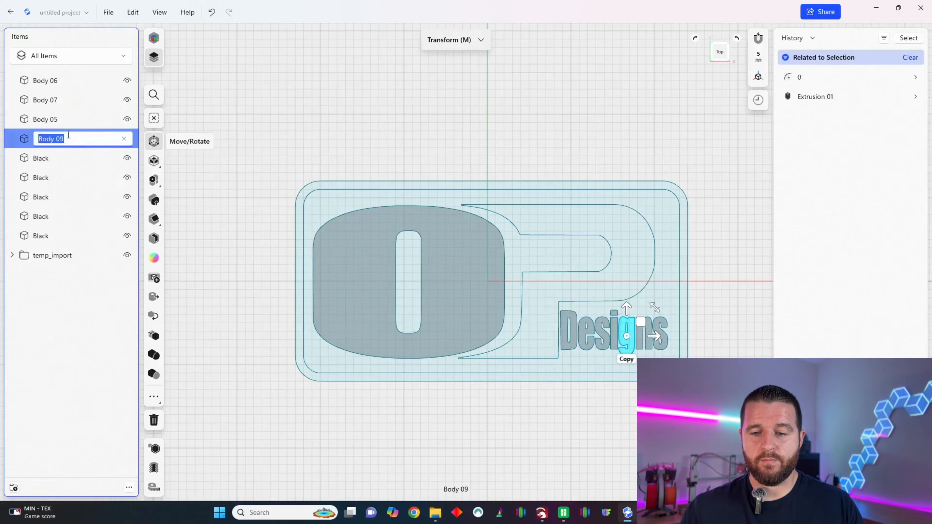
{"action": "key", "text": "ctrl+v"}
{"action": "key", "text": "Return"}
{"action": "right_click", "coordinate": [57, 119]}
{"action": "left_click", "coordinate": [88, 120]}
{"action": "key", "text": "ctrl+v"}
{"action": "key", "text": "Return"}
Rename Body 07 and Body 06 as Black using the copied name.
{"action": "right_click", "coordinate": [56, 100]}
{"action": "left_click", "coordinate": [88, 100]}
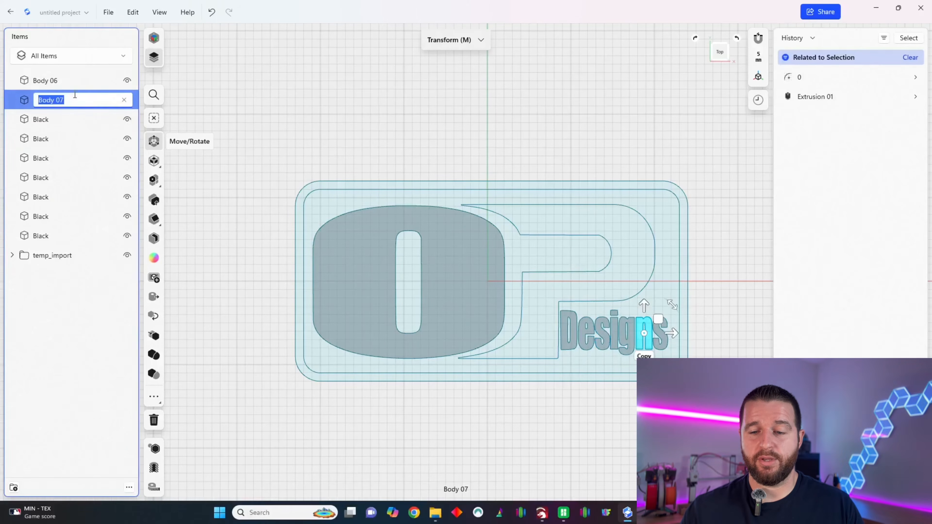
{"action": "key", "text": "ctrl+v"}
{"action": "key", "text": "Return"}
{"action": "left_click", "coordinate": [72, 82]}
{"action": "right_click", "coordinate": [73, 82]}
{"action": "left_click", "coordinate": [90, 104]}
{"action": "key", "text": "ctrl+v"}
{"action": "key", "text": "Return"}
{"action": "left_click", "coordinate": [325, 126]}
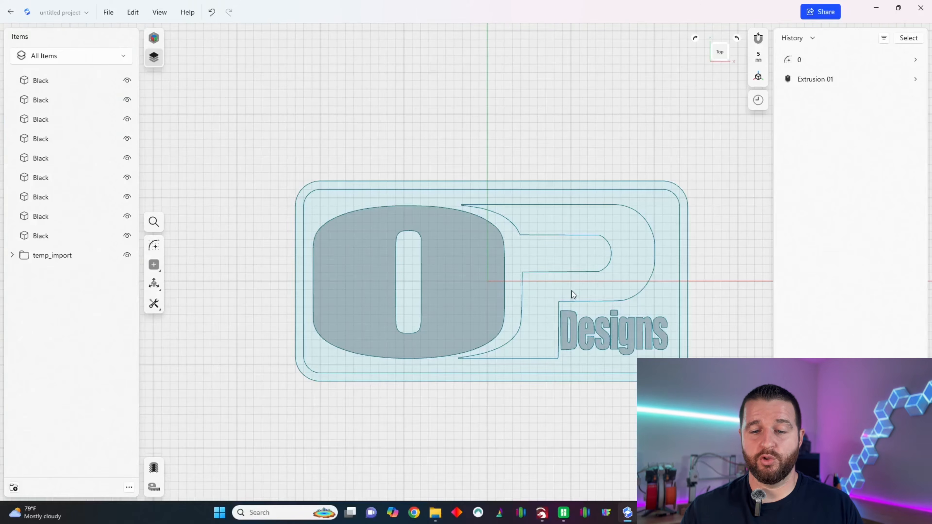
Expand the temp_import folder and open its sketch 0 for editing.
{"action": "scroll", "coordinate": [606, 298], "scroll_direction": "up", "scroll_amount": 2}
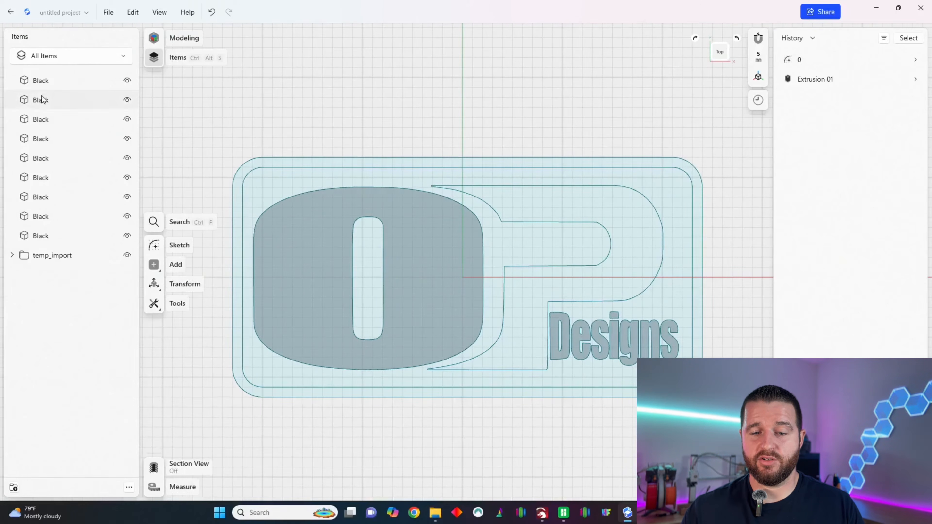
{"action": "left_click", "coordinate": [563, 186]}
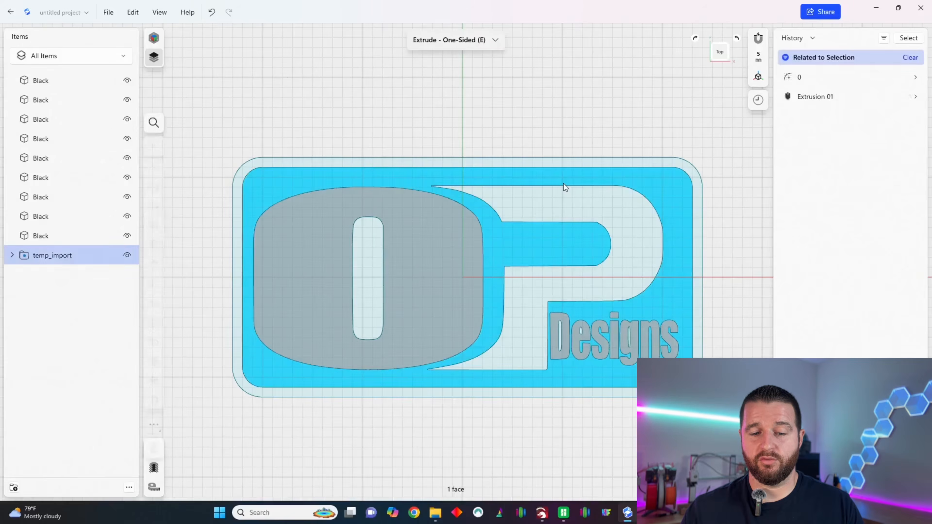
{"action": "left_click", "coordinate": [153, 206]}
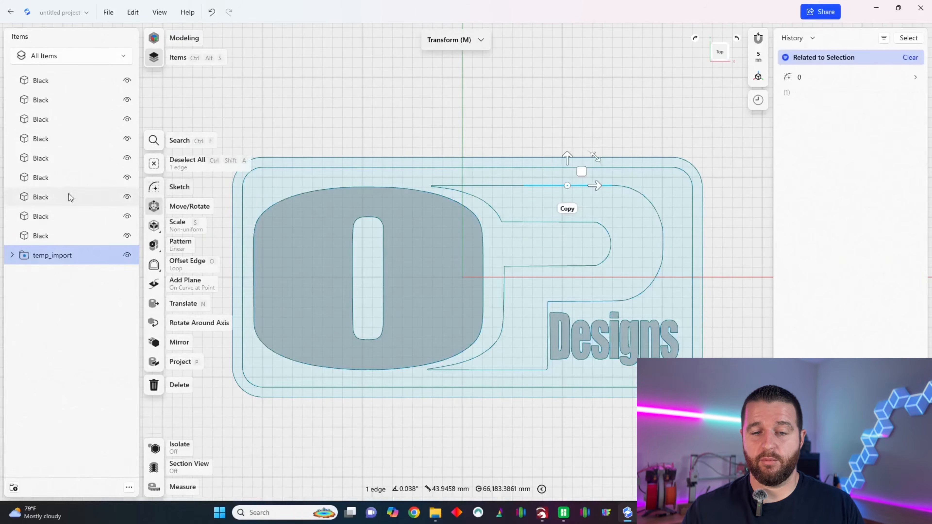
{"action": "left_click", "coordinate": [13, 256]}
{"action": "left_click", "coordinate": [54, 278]}
{"action": "left_click", "coordinate": [55, 278]}
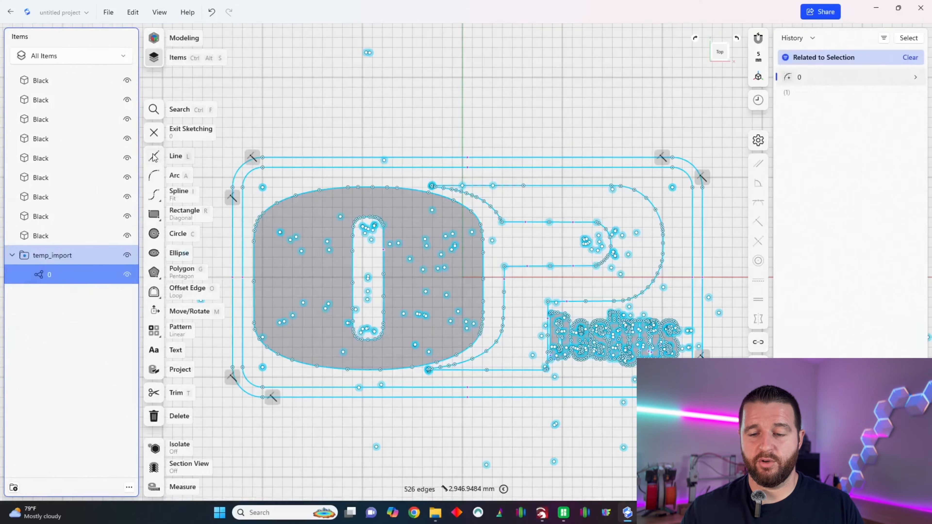
Draw a vertical line about 58 mm long across the letter P, from its upper edge to the lower edge of its bowl.
{"action": "left_click", "coordinate": [154, 157]}
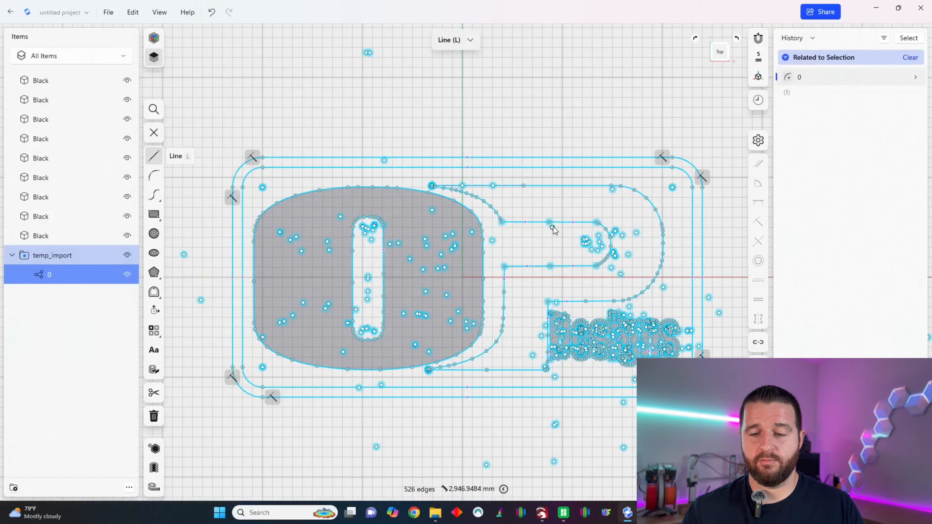
{"action": "left_click", "coordinate": [555, 186]}
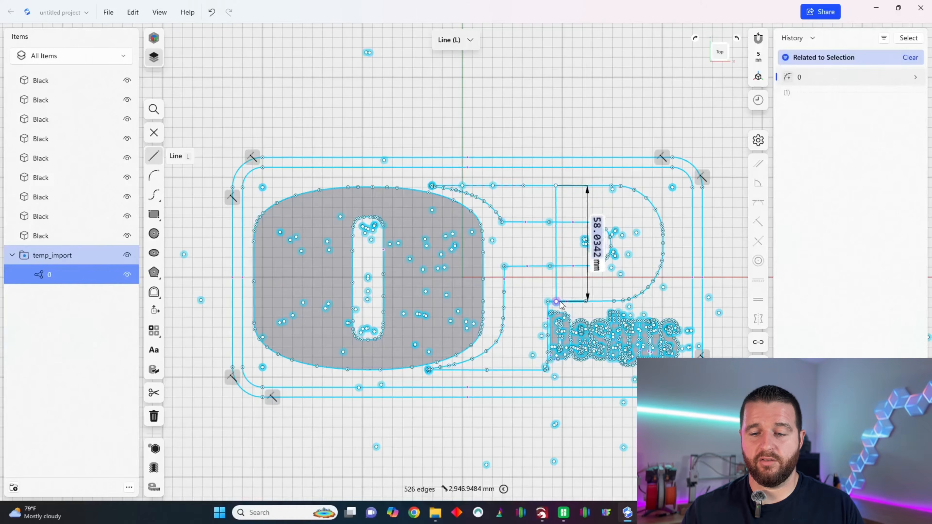
{"action": "scroll", "coordinate": [560, 305], "scroll_direction": "up", "scroll_amount": 5}
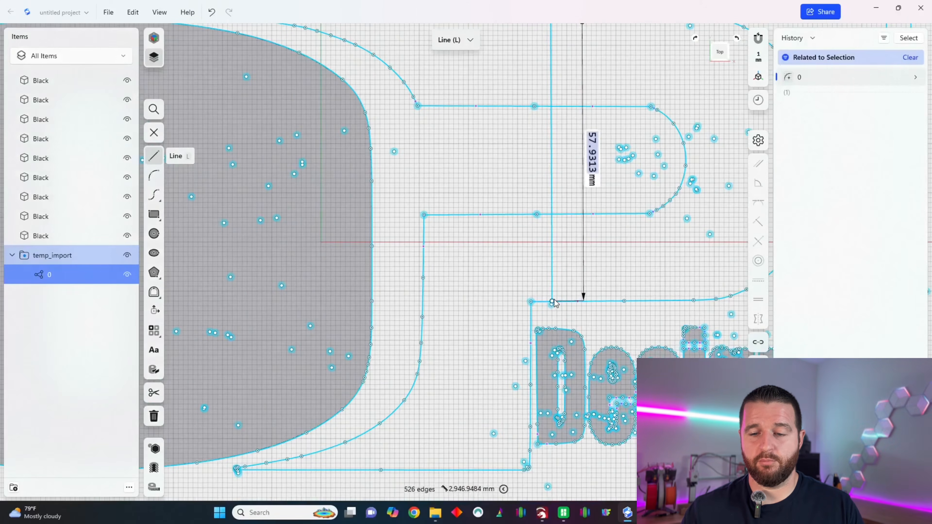
{"action": "scroll", "coordinate": [553, 303], "scroll_direction": "up", "scroll_amount": 3}
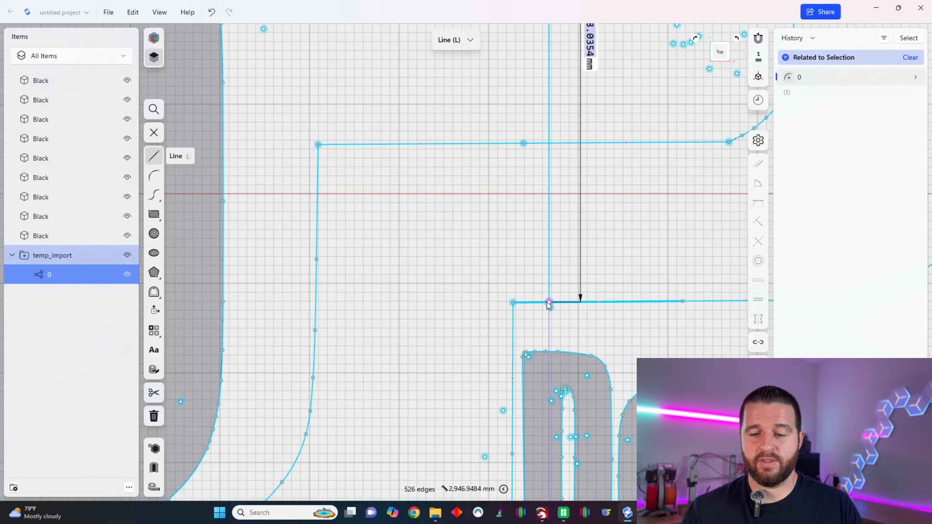
{"action": "left_click", "coordinate": [549, 303]}
{"action": "scroll", "coordinate": [547, 303], "scroll_direction": "down", "scroll_amount": 3}
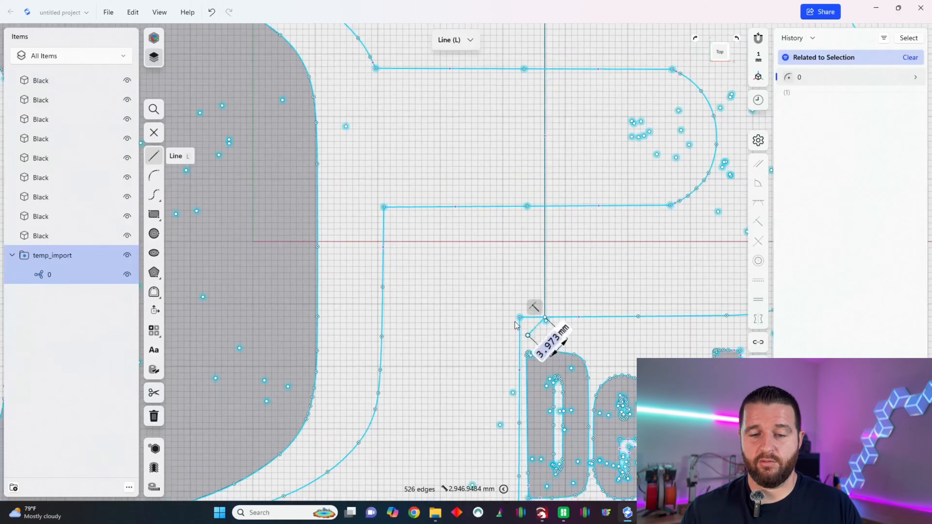
{"action": "key", "text": "Escape"}
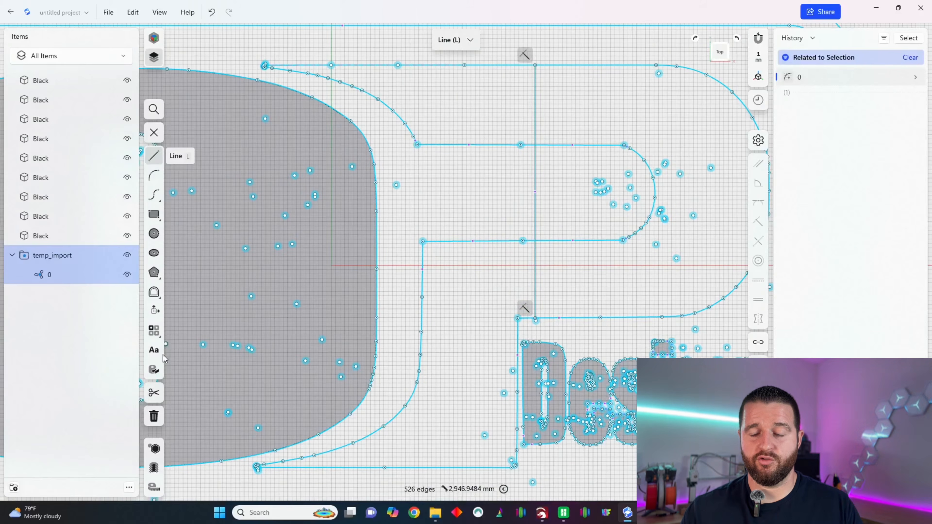
Trim away the part of the vertical line that crosses the inner opening of the P.
{"action": "left_click", "coordinate": [154, 392]}
{"action": "left_click", "coordinate": [536, 185]}
{"action": "scroll", "coordinate": [443, 192], "scroll_direction": "down", "scroll_amount": 2}
{"action": "scroll", "coordinate": [472, 201], "scroll_direction": "down", "scroll_amount": 2}
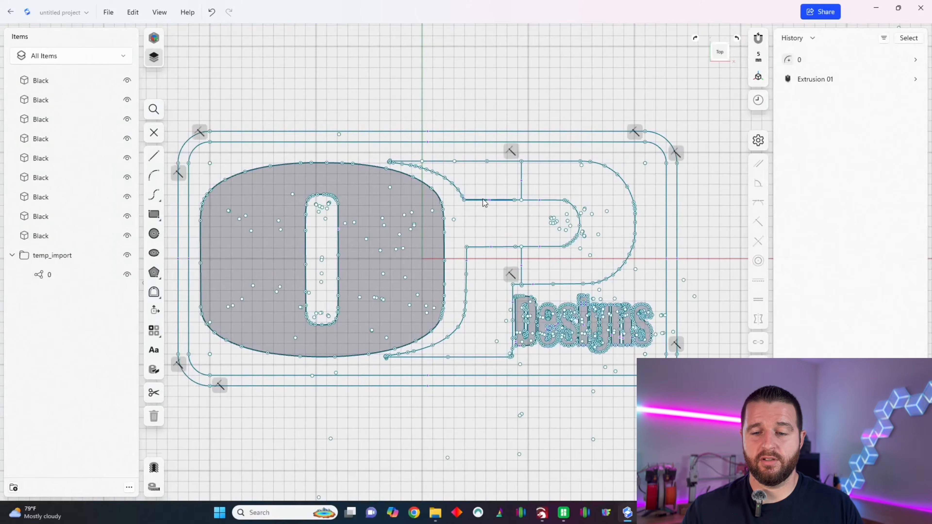
Extrude the two P regions on the O side of the dividing line one-sided by -1 mm.
{"action": "key", "text": "e"}
{"action": "left_click", "coordinate": [488, 188]}
{"action": "left_click", "coordinate": [485, 286]}
{"action": "left_click_drag", "start_coordinate": [721, 54], "coordinate": [726, 47]}
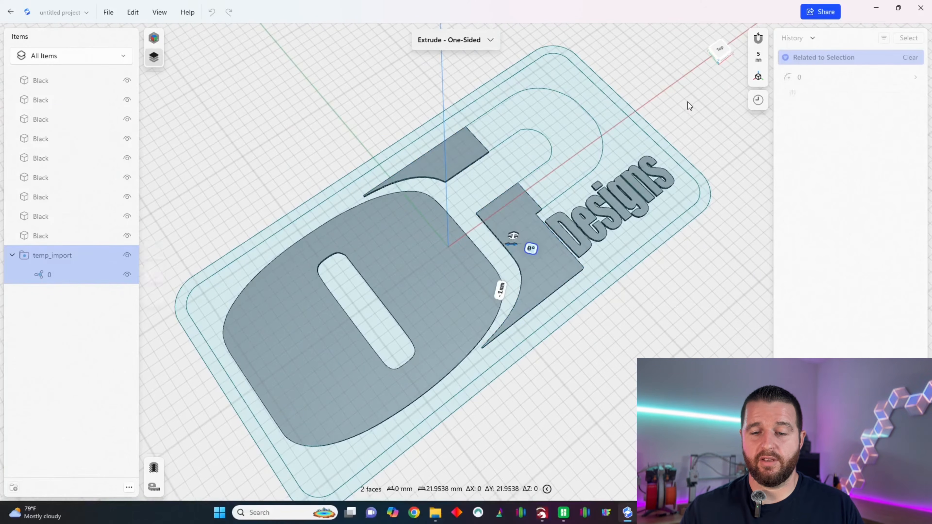
{"action": "left_click", "coordinate": [153, 239]}
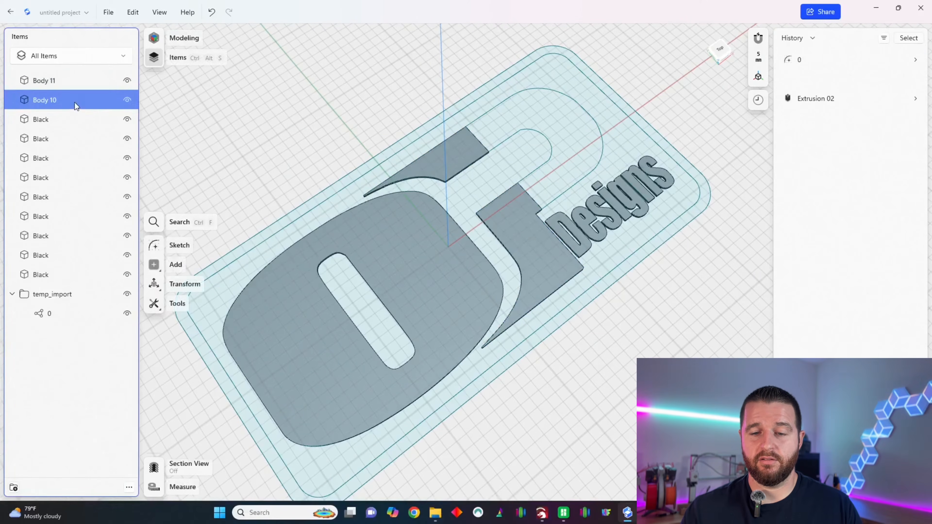
Rename Body 10 and Body 11, the two extruded P pieces beside the O, as Purple.
{"action": "right_click", "coordinate": [74, 102]}
{"action": "left_click", "coordinate": [100, 124]}
{"action": "type", "text": "Purp"}
{"action": "key", "text": "Return"}
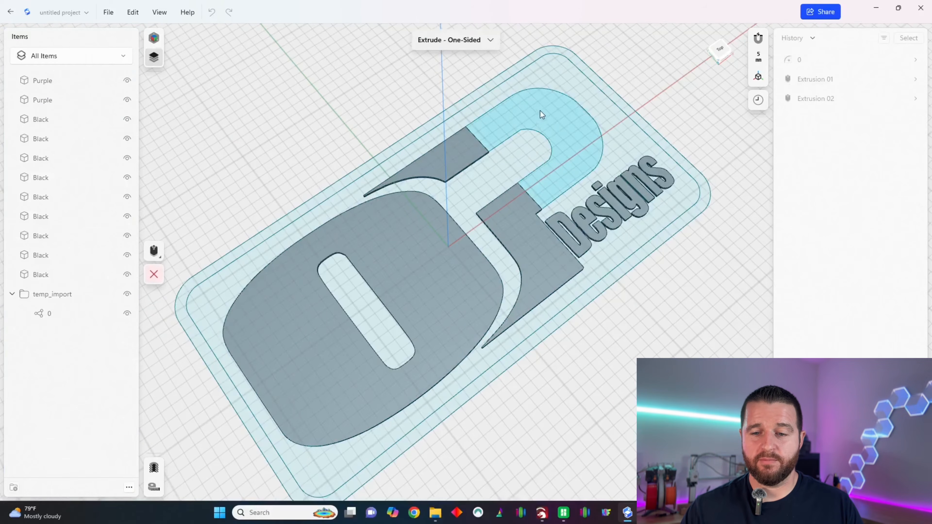
Extrude the curved bowl region of the P one-sided by -1 mm.
{"action": "left_click", "coordinate": [540, 112]}
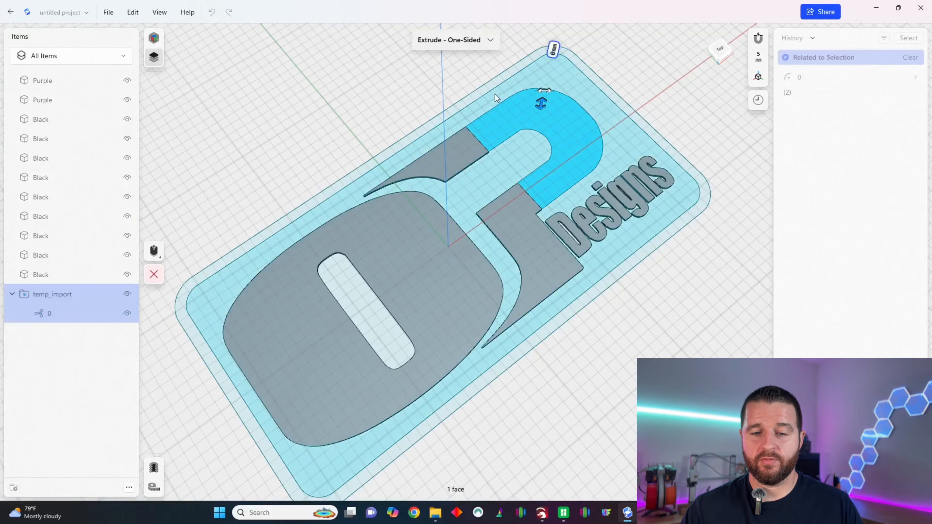
{"action": "type", "text": "-1"}
{"action": "key", "text": "Tab"}
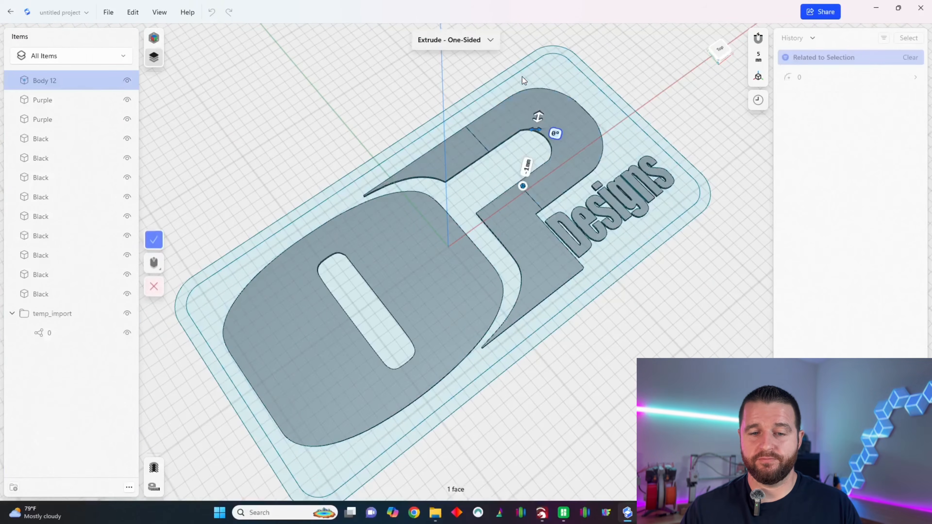
{"action": "left_click", "coordinate": [154, 239]}
Rename Body 12, the curved bowl of the P, as Blue.
{"action": "left_click", "coordinate": [70, 83]}
{"action": "right_click", "coordinate": [81, 83]}
{"action": "left_click", "coordinate": [97, 113]}
{"action": "type", "text": "Blue"}
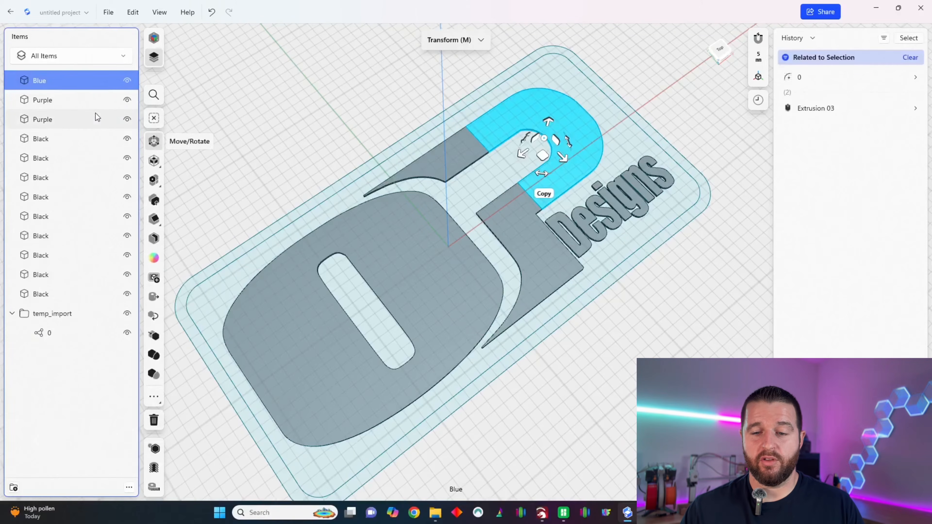
Extrude the background around the lettering together with the openings inside the O, D, e and g, using a one-sided extrusion.
{"action": "scroll", "coordinate": [524, 162], "scroll_direction": "down", "scroll_amount": 2}
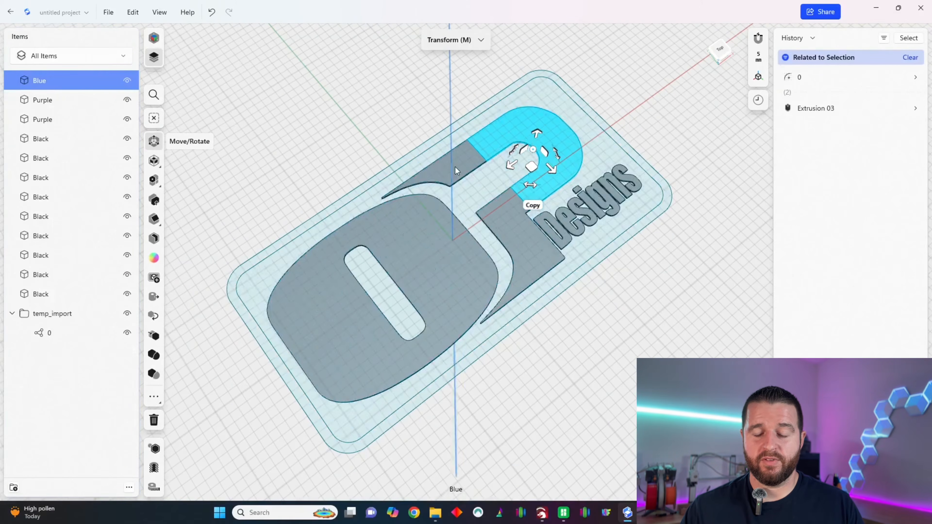
{"action": "scroll", "coordinate": [452, 191], "scroll_direction": "down", "scroll_amount": 1}
{"action": "key", "text": "e"}
{"action": "left_click", "coordinate": [602, 89]}
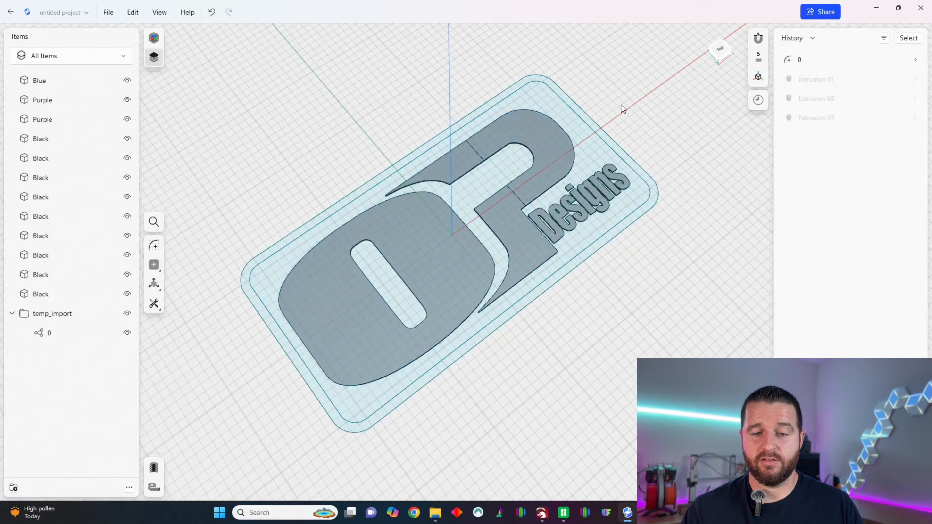
{"action": "scroll", "coordinate": [574, 160], "scroll_direction": "up", "scroll_amount": 3}
{"action": "left_click", "coordinate": [486, 173]}
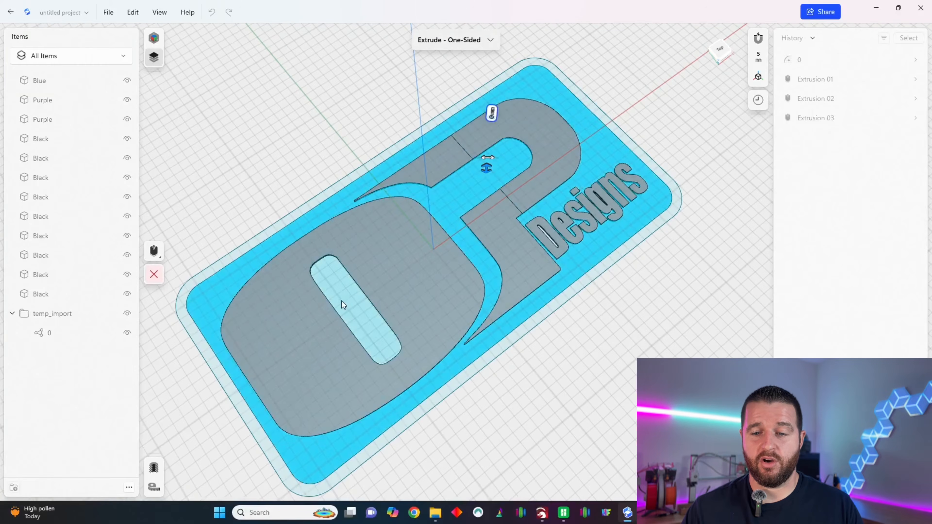
{"action": "left_click", "coordinate": [347, 306]}
{"action": "scroll", "coordinate": [587, 229], "scroll_direction": "up", "scroll_amount": 3}
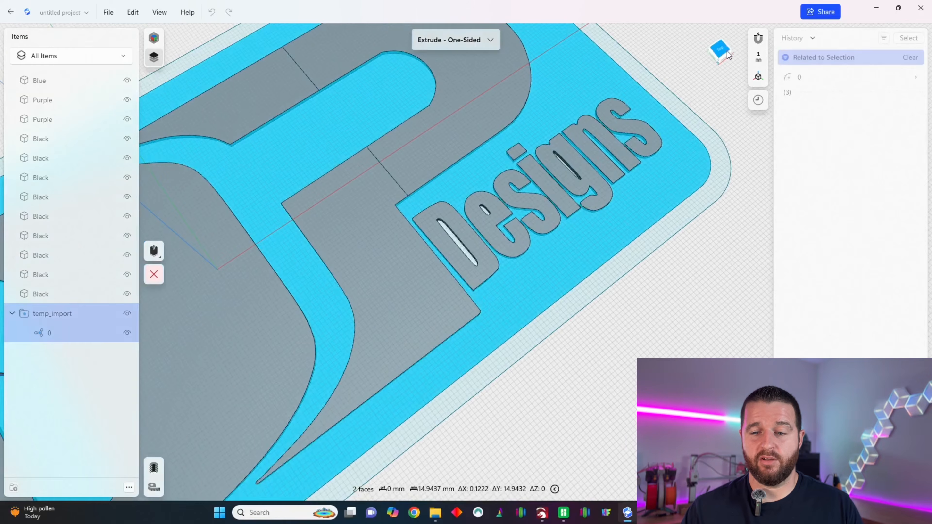
{"action": "left_click", "coordinate": [728, 53]}
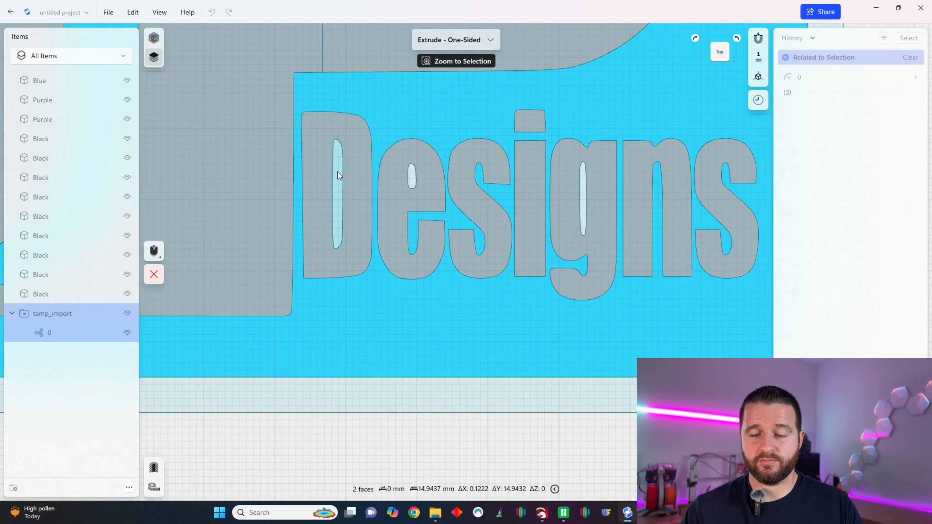
{"action": "left_click", "coordinate": [338, 172]}
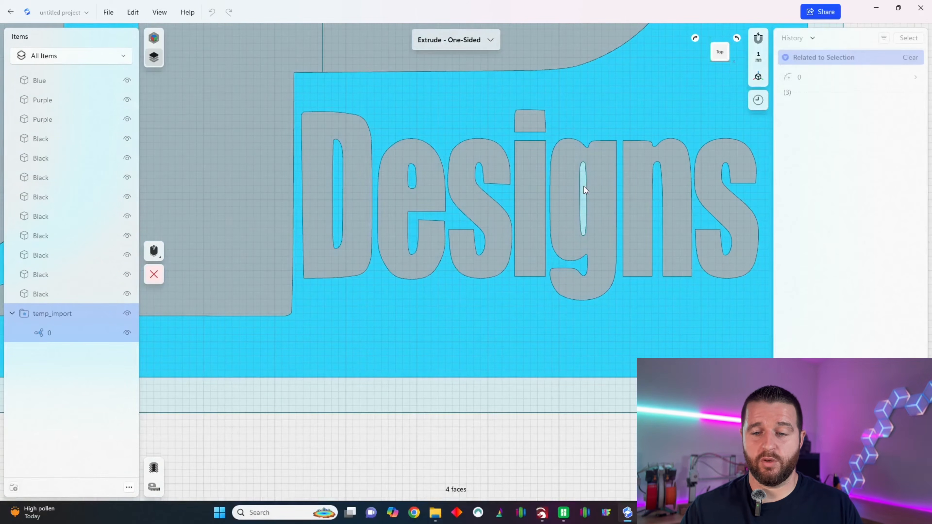
{"action": "left_click", "coordinate": [584, 187]}
{"action": "right_click_drag", "start_coordinate": [553, 219], "coordinate": [389, 293]}
{"action": "left_click", "coordinate": [154, 239]}
Rename the five newly extruded background and letter-opening bodies as White.
{"action": "double_click", "coordinate": [57, 161]}
{"action": "type", "text": "White"}
{"action": "key", "text": "Return"}
{"action": "double_click", "coordinate": [66, 141]}
{"action": "type", "text": "White"}
{"action": "right_click", "coordinate": [76, 99]}
{"action": "left_click", "coordinate": [103, 118]}
{"action": "type", "text": "White"}
{"action": "right_click", "coordinate": [77, 82]}
{"action": "left_click", "coordinate": [105, 106]}
{"action": "type", "text": "White"}
{"action": "left_click", "coordinate": [282, 63]}
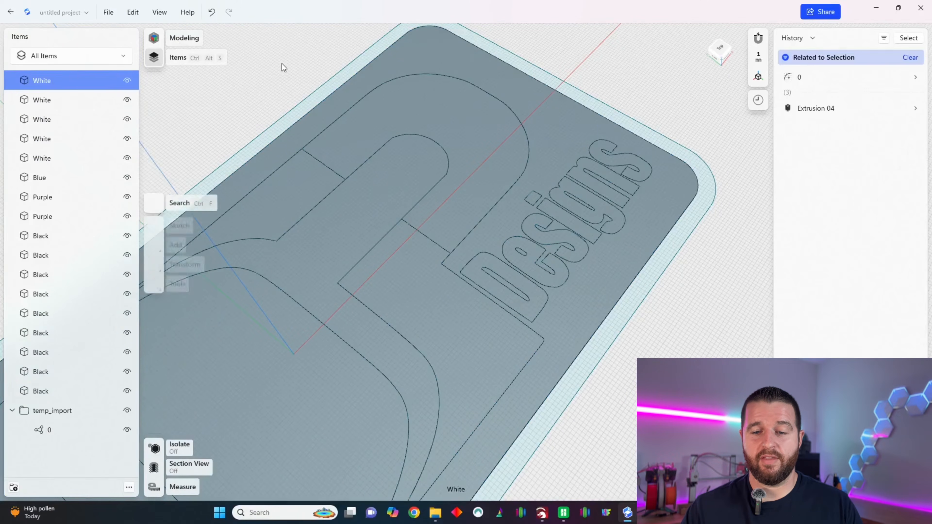
Extrude the outer rounded border ring one-sided by -40 mm.
{"action": "scroll", "coordinate": [346, 163], "scroll_direction": "down", "scroll_amount": 3}
{"action": "right_click_drag", "start_coordinate": [346, 164], "coordinate": [656, 73]}
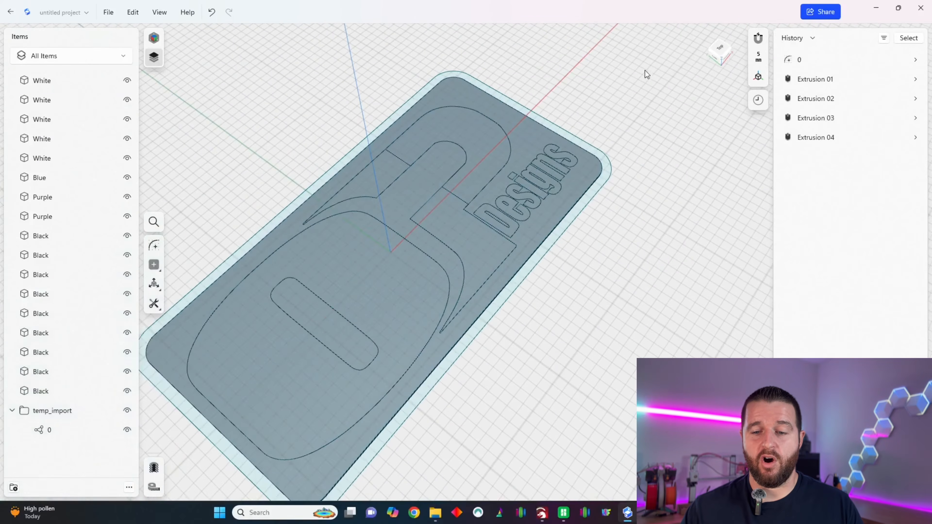
{"action": "left_click", "coordinate": [726, 50]}
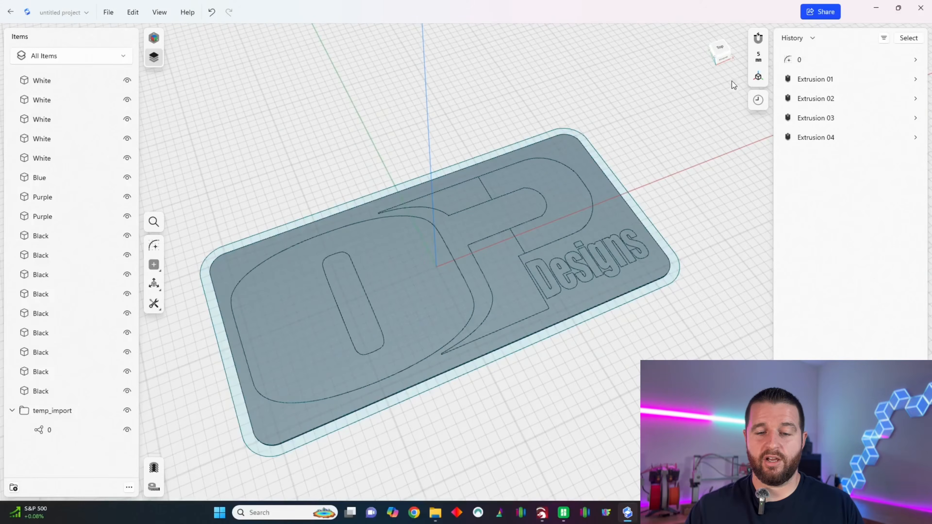
{"action": "left_click", "coordinate": [725, 45]}
{"action": "left_click", "coordinate": [452, 216]}
{"action": "key", "text": "e"}
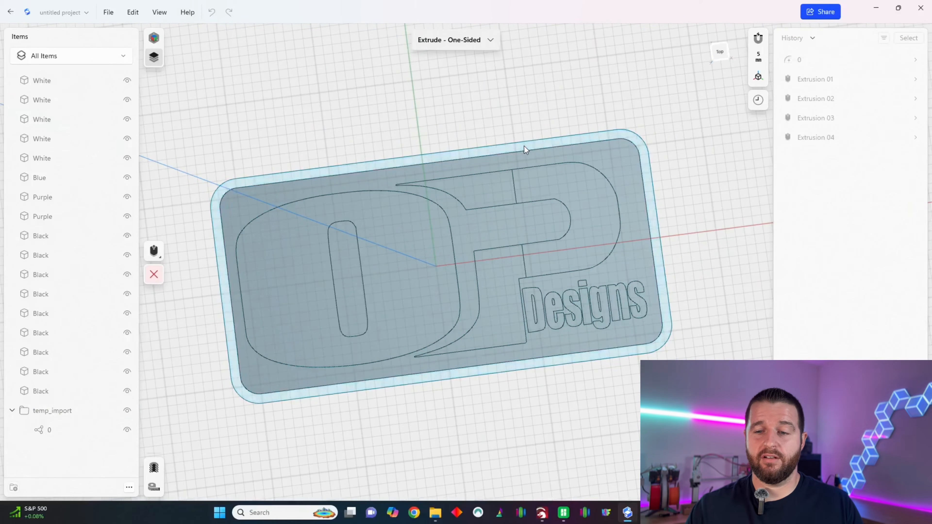
{"action": "left_click_drag", "start_coordinate": [707, 59], "coordinate": [726, 37]}
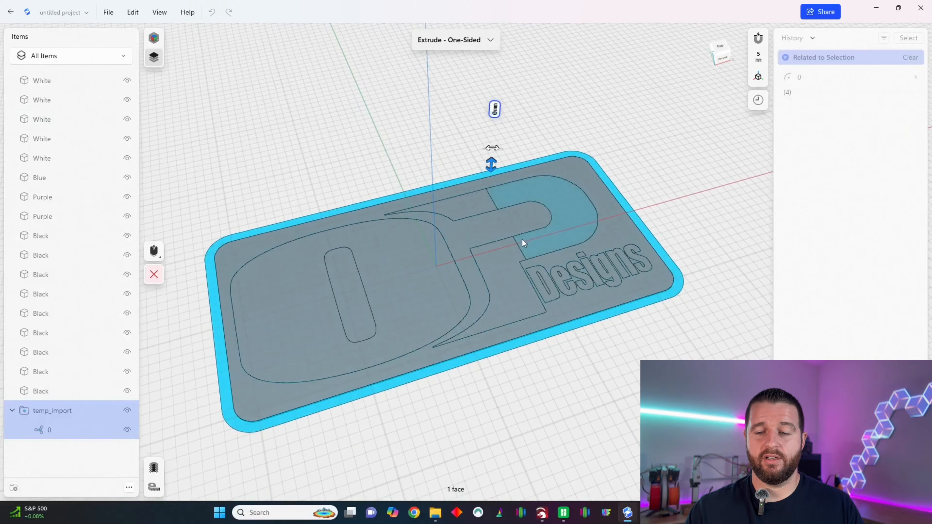
{"action": "type", "text": "-40"}
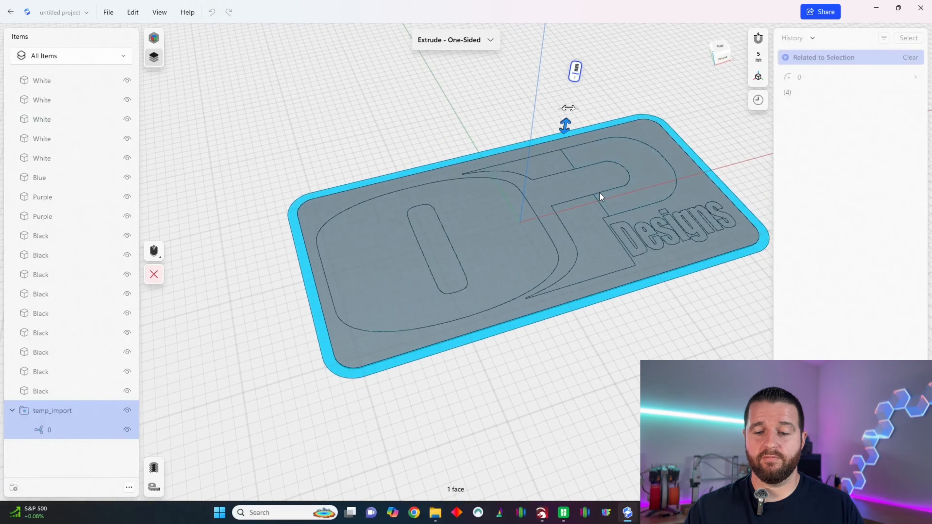
{"action": "key", "text": "Return"}
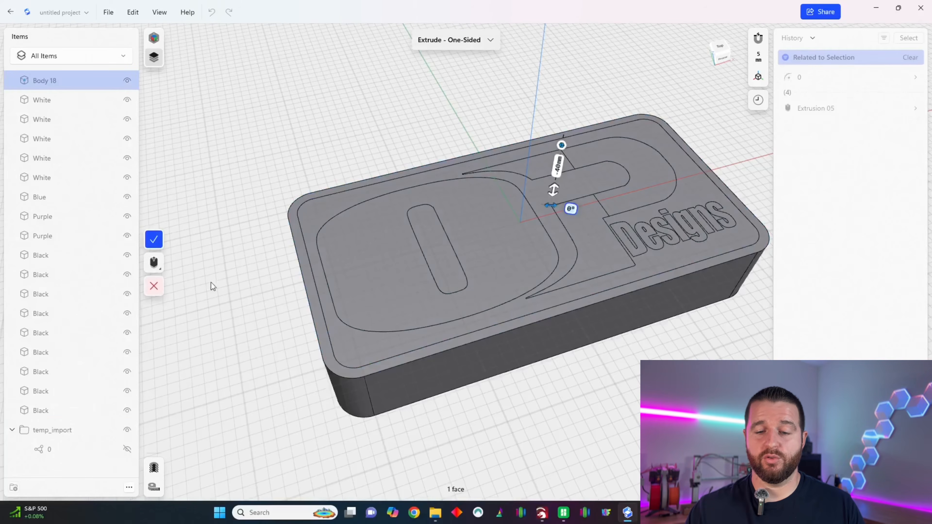
{"action": "left_click", "coordinate": [153, 239]}
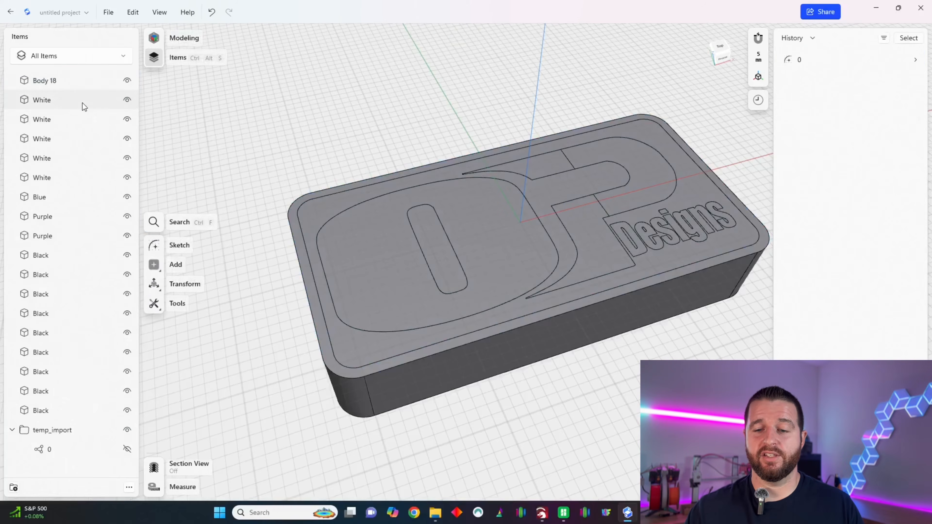
Rename Body 18, the extruded border, as Black.
{"action": "left_click", "coordinate": [61, 84]}
{"action": "right_click", "coordinate": [61, 83]}
{"action": "left_click", "coordinate": [90, 109]}
{"action": "type", "text": "Black"}
{"action": "key", "text": "Return"}
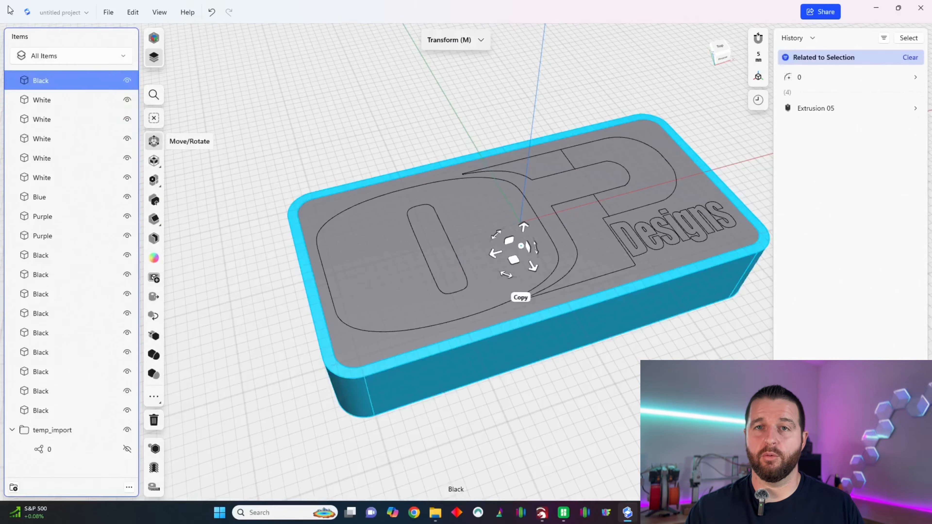
Start a sketch on the underside face of the extruded border ring, viewed straight on.
{"action": "left_click", "coordinate": [431, 144]}
{"action": "right_click_drag", "start_coordinate": [737, 56], "coordinate": [511, 130]}
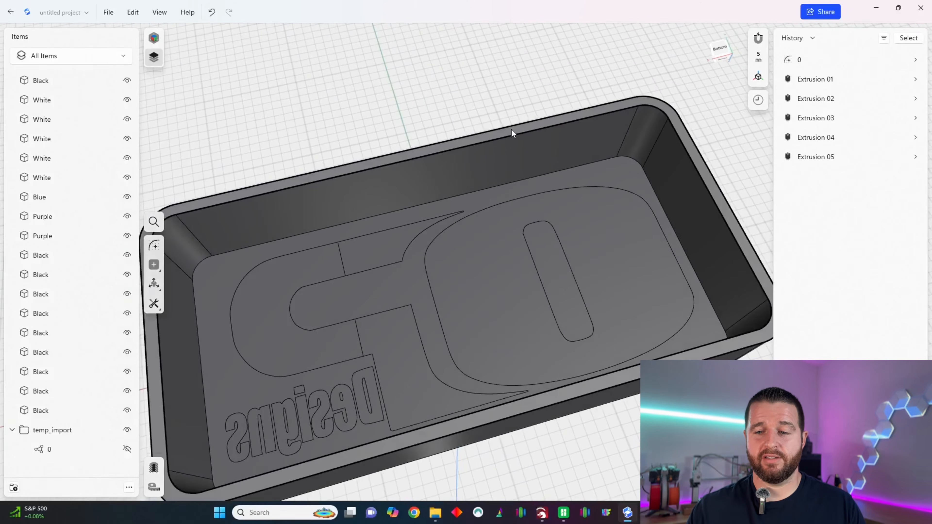
{"action": "left_click", "coordinate": [510, 131]}
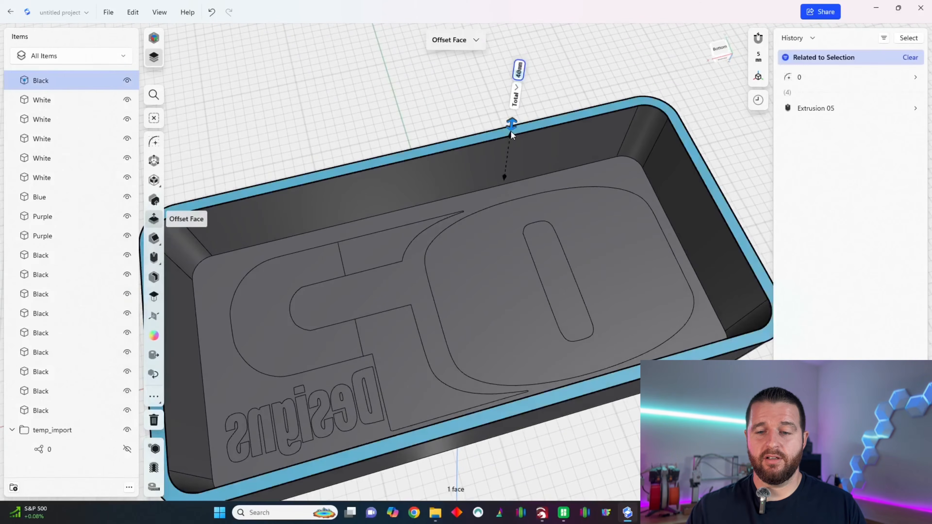
{"action": "left_click", "coordinate": [153, 141]}
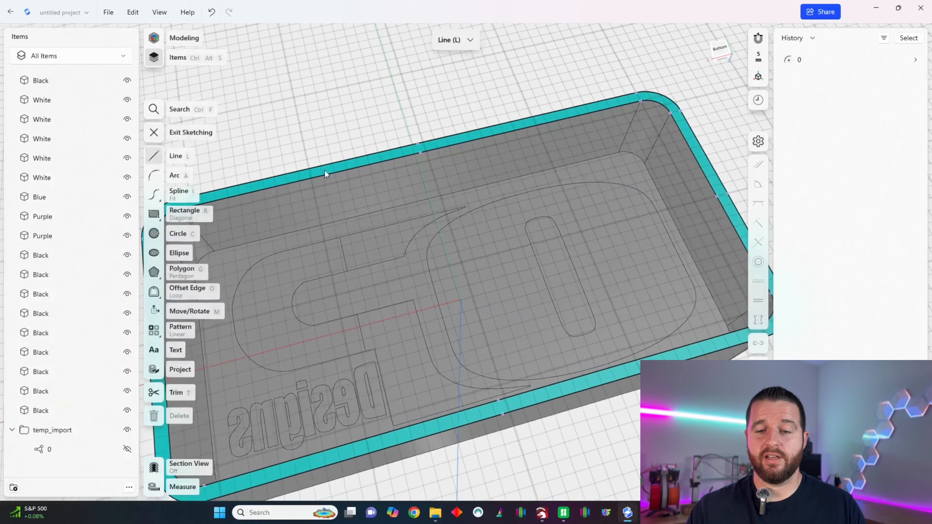
{"action": "left_click_drag", "start_coordinate": [725, 40], "coordinate": [729, 21]}
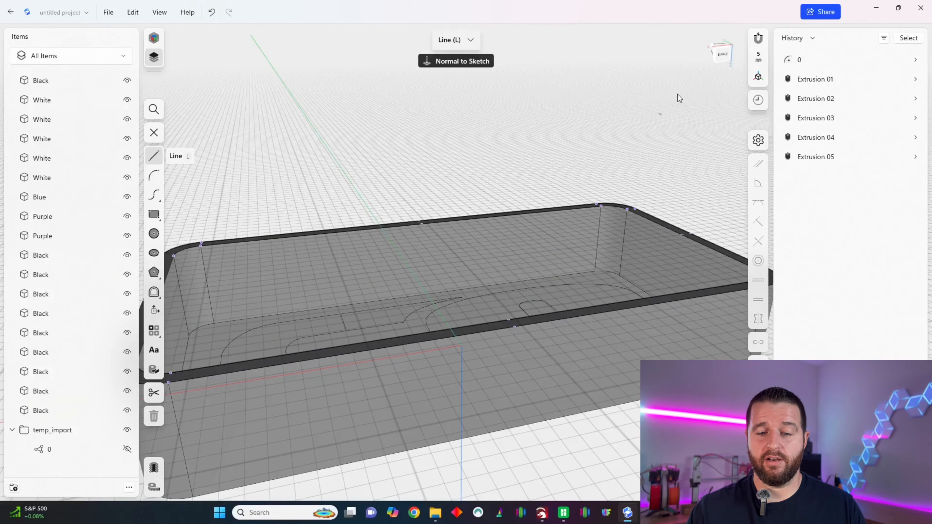
{"action": "left_click", "coordinate": [721, 54]}
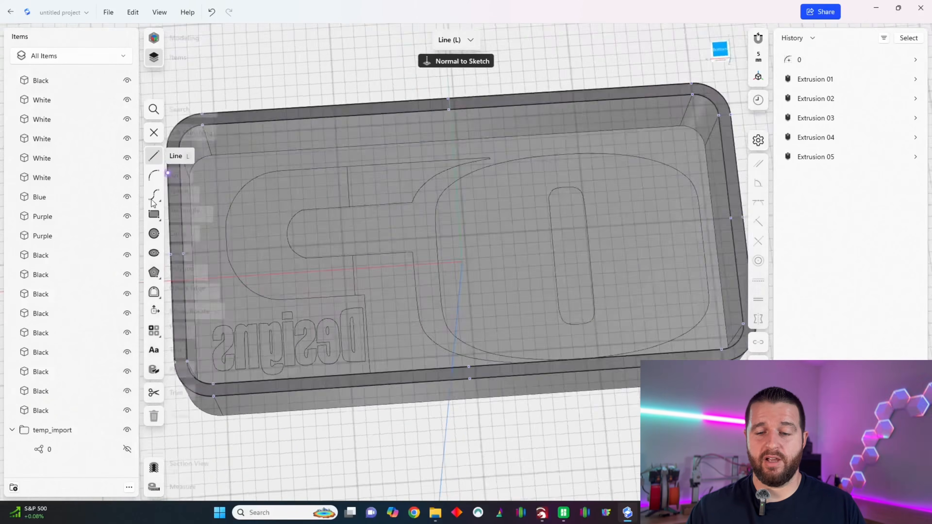
Offset the border ring's inner edge loop inward by 2 mm in the sketch.
{"action": "left_click", "coordinate": [154, 293]}
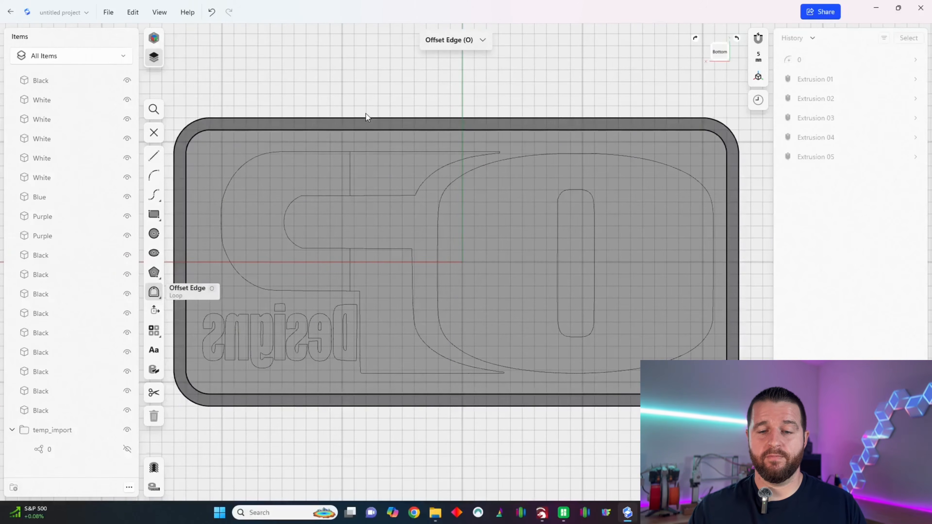
{"action": "scroll", "coordinate": [364, 130], "scroll_direction": "up", "scroll_amount": 5}
{"action": "left_click", "coordinate": [374, 132]}
{"action": "scroll", "coordinate": [377, 133], "scroll_direction": "up", "scroll_amount": 3}
{"action": "left_click_drag", "start_coordinate": [391, 128], "coordinate": [390, 143]}
{"action": "scroll", "coordinate": [498, 210], "scroll_direction": "down", "scroll_amount": 4}
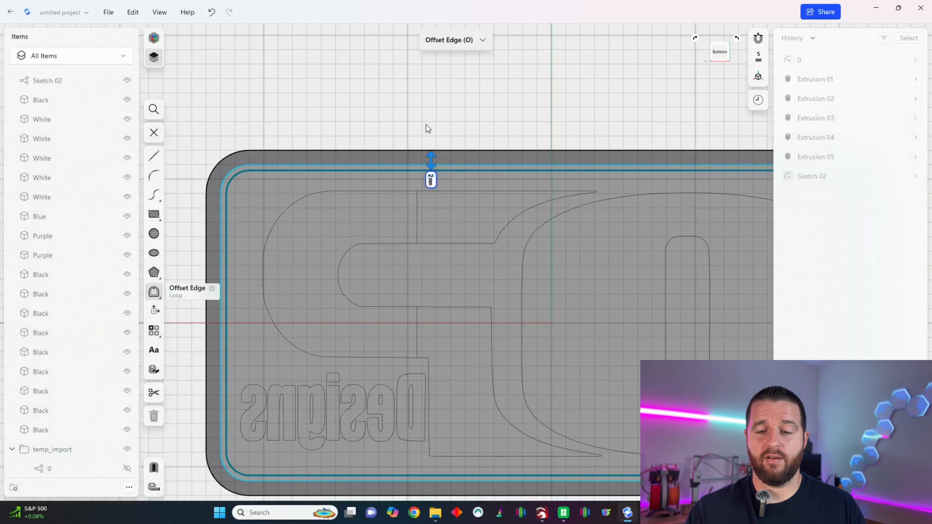
{"action": "left_click", "coordinate": [461, 117]}
Extrude the area inside the offset outline one-sided by -4 mm into the border.
{"action": "mouse_move", "coordinate": [719, 53]}
{"action": "left_mouse_down"}
{"action": "mouse_move", "coordinate": [630, 116]}
{"action": "mouse_move", "coordinate": [502, 94]}
{"action": "mouse_move", "coordinate": [469, 179]}
{"action": "left_mouse_up"}
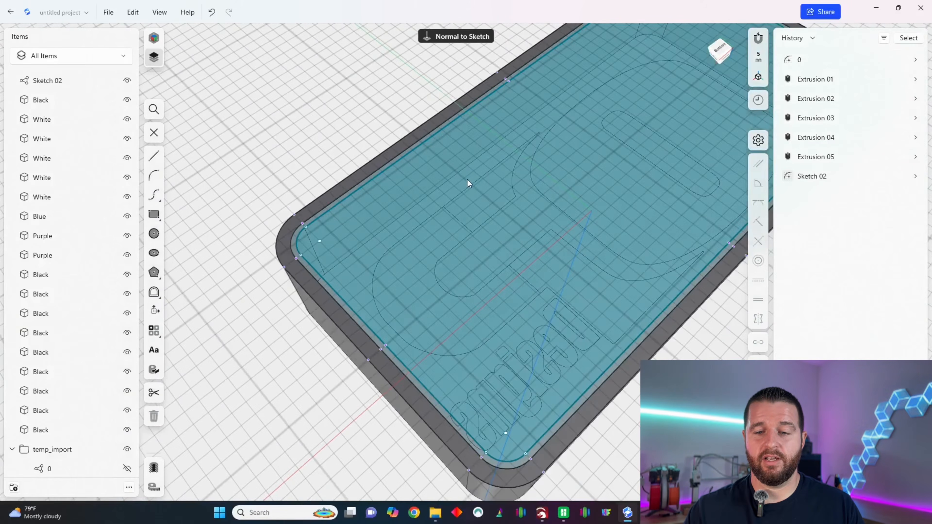
{"action": "key", "text": "e"}
{"action": "left_click", "coordinate": [468, 204]}
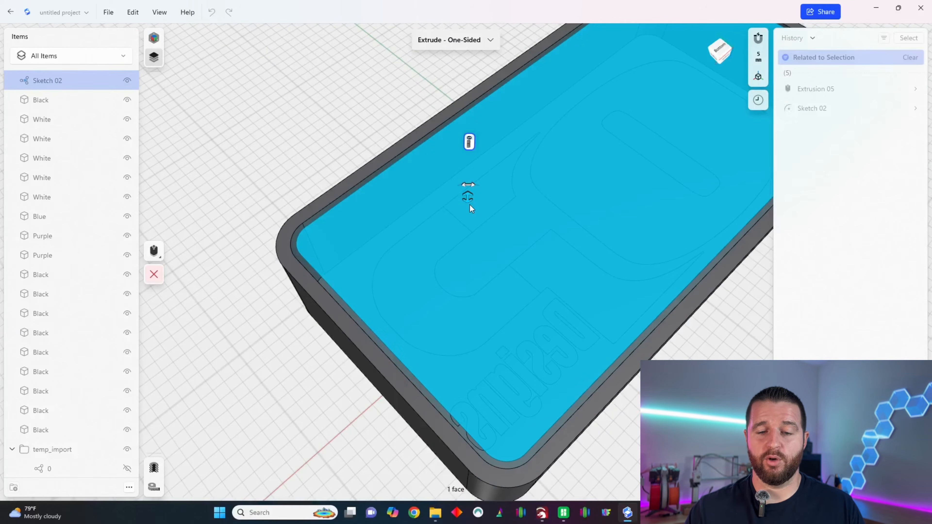
{"action": "type", "text": "-4"}
{"action": "key", "text": "Tab"}
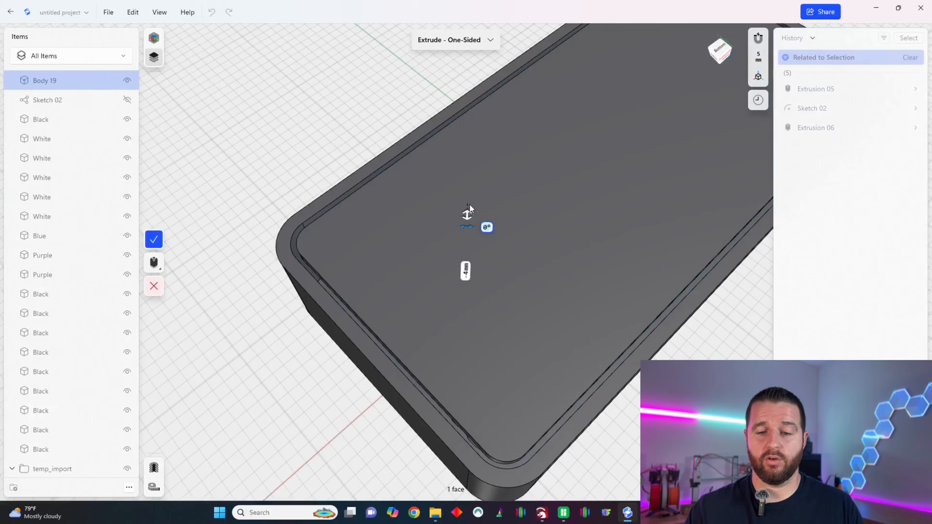
{"action": "left_click", "coordinate": [154, 241]}
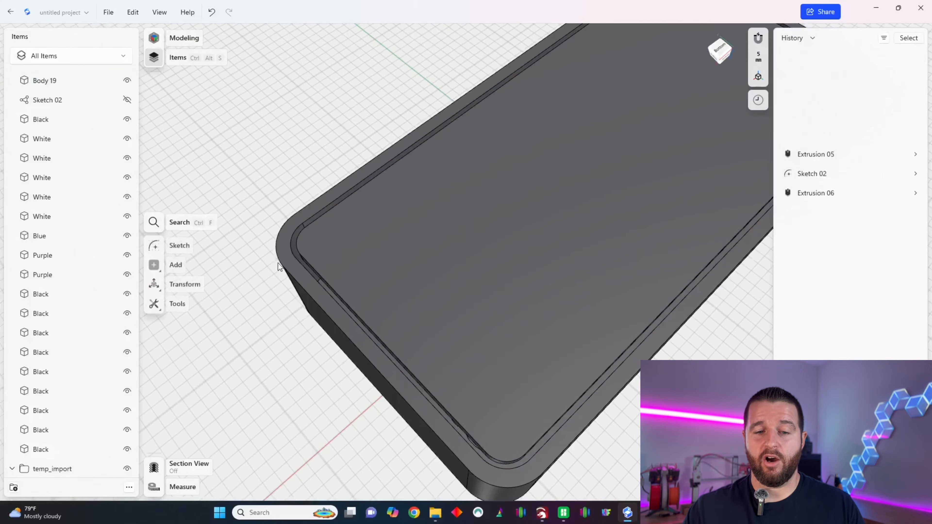
Show Sketch 02 again so its profiles are available over the recessed plate.
{"action": "left_click", "coordinate": [127, 100]}
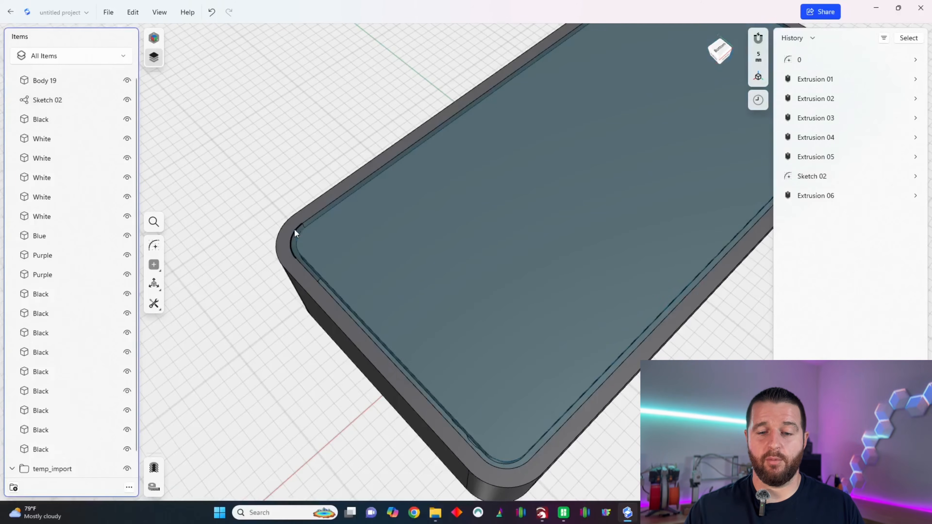
{"action": "scroll", "coordinate": [295, 233], "scroll_direction": "up", "scroll_amount": 2}
{"action": "left_click", "coordinate": [127, 99]}
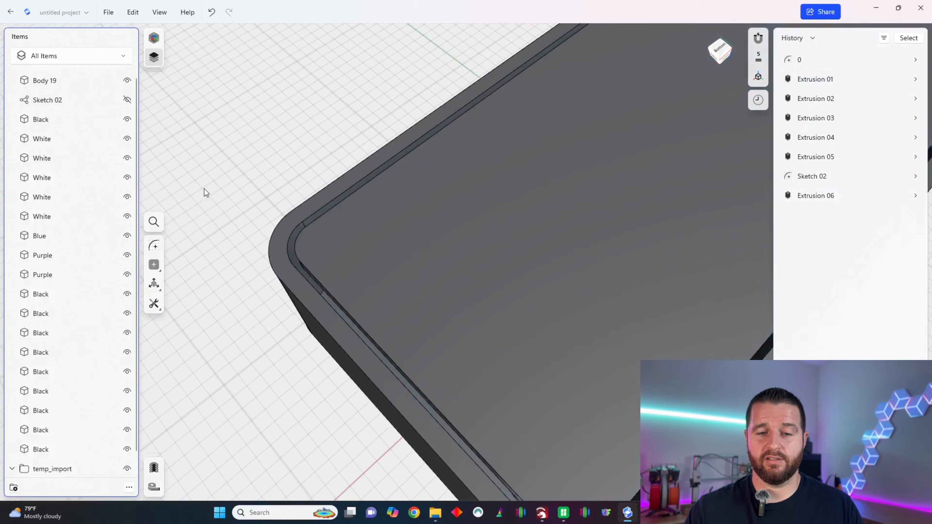
{"action": "scroll", "coordinate": [319, 244], "scroll_direction": "up", "scroll_amount": 3}
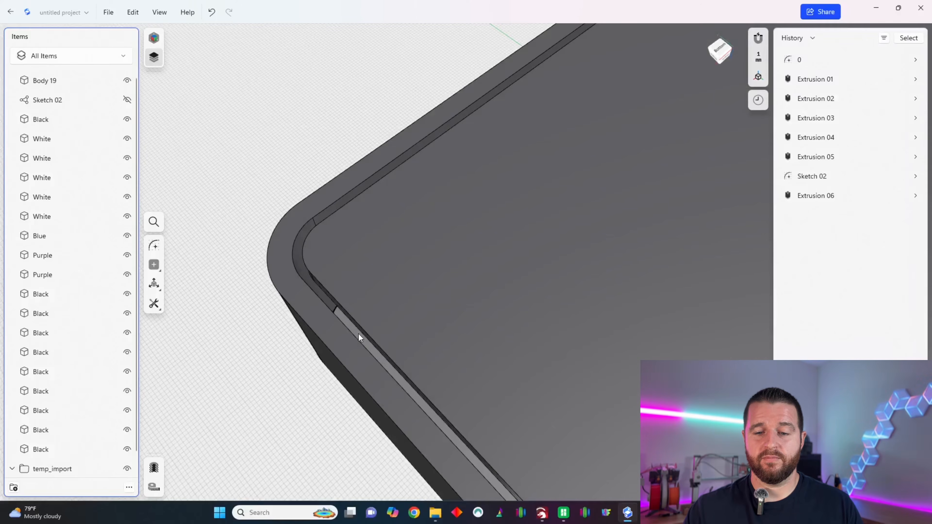
{"action": "left_click", "coordinate": [125, 99]}
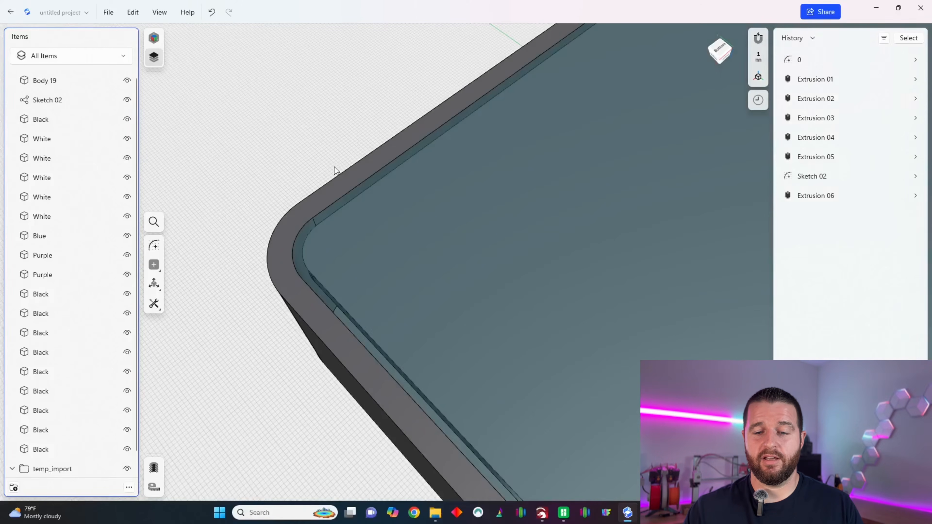
Extrude the inner sketch area, the narrow offset strip and the border's underside face together one-sided by 4 mm.
{"action": "left_click", "coordinate": [398, 239]}
{"action": "scroll", "coordinate": [327, 225], "scroll_direction": "up", "scroll_amount": 2}
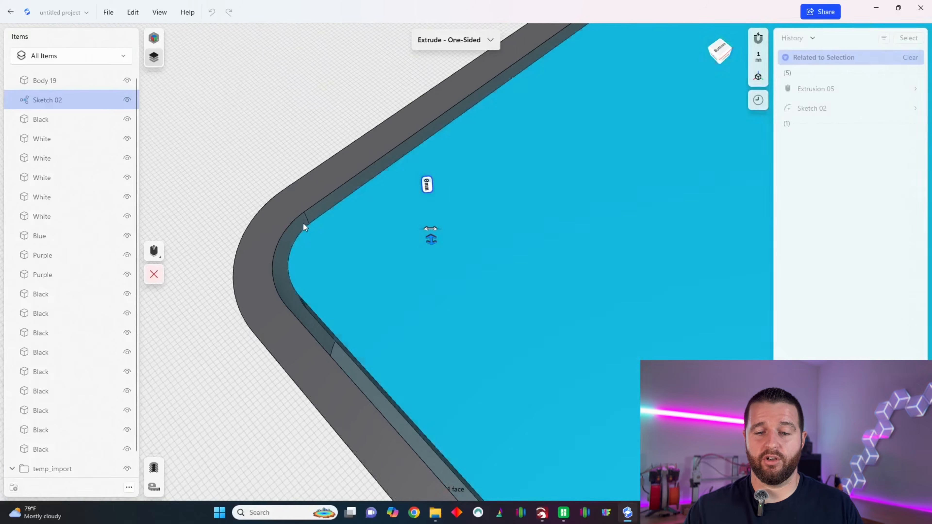
{"action": "left_click", "coordinate": [299, 226]}
{"action": "left_click", "coordinate": [267, 222]}
{"action": "scroll", "coordinate": [267, 208], "scroll_direction": "down", "scroll_amount": 5}
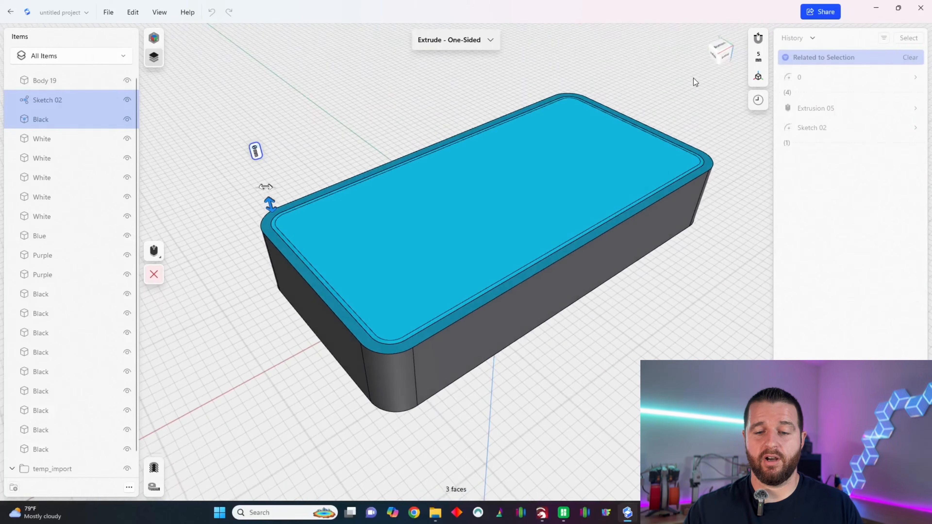
{"action": "type", "text": "4"}
{"action": "key", "text": "Tab"}
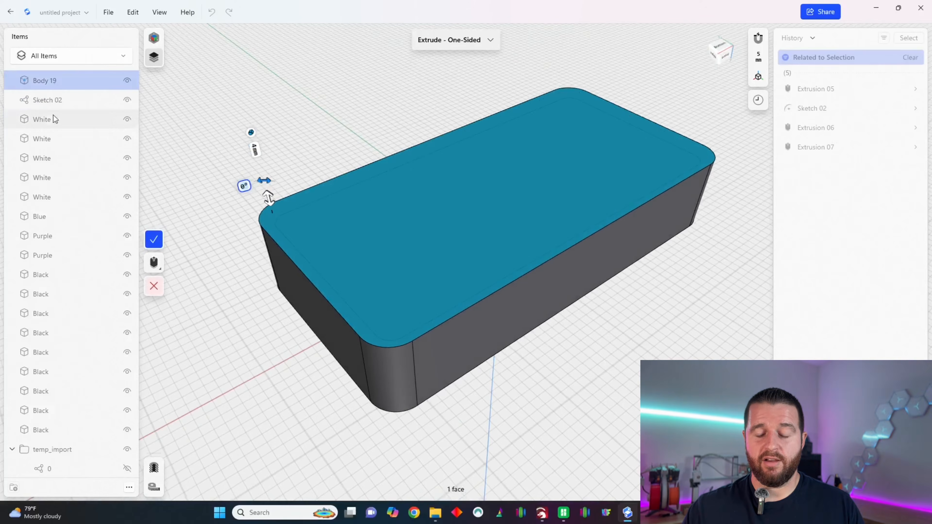
Set the 4 mm extrusion's result to New Body, finish it, and inspect the underlying plate by toggling the new body's visibility.
{"action": "mouse_move", "coordinate": [724, 63]}
{"action": "left_mouse_down"}
{"action": "mouse_move", "coordinate": [729, 45]}
{"action": "mouse_move", "coordinate": [722, 54]}
{"action": "left_mouse_up"}
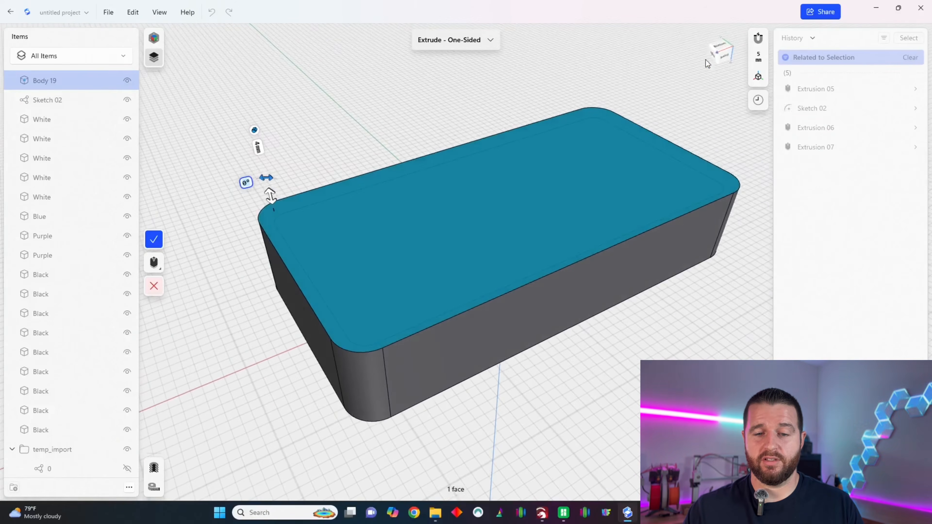
{"action": "scroll", "coordinate": [268, 159], "scroll_direction": "up", "scroll_amount": 2}
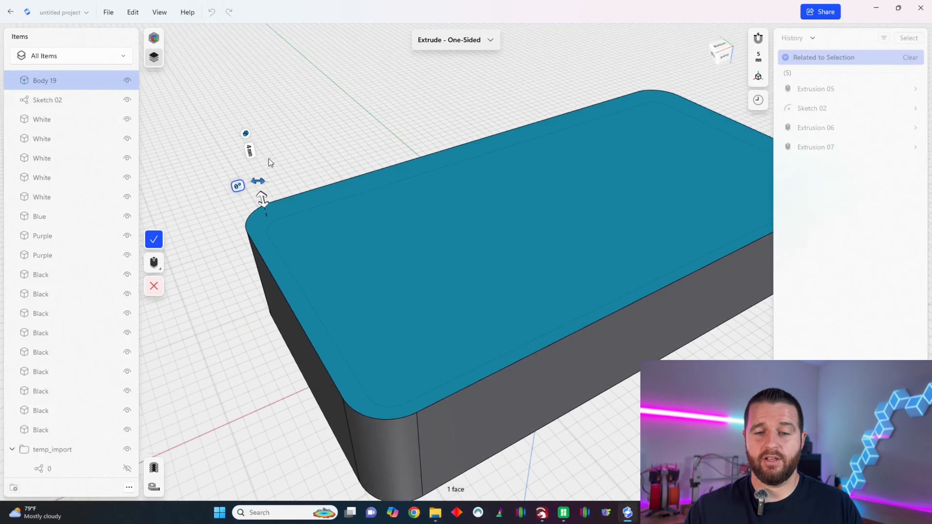
{"action": "left_click", "coordinate": [248, 135]}
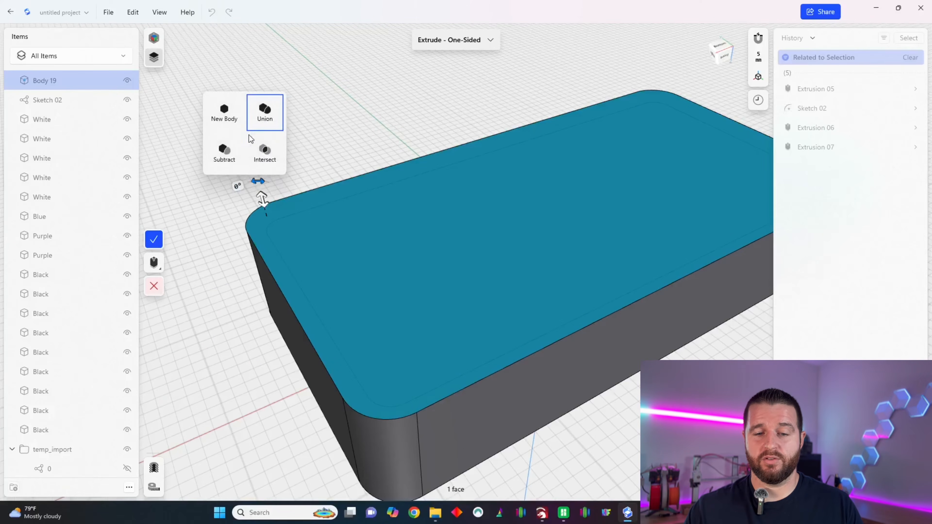
{"action": "left_click", "coordinate": [220, 118]}
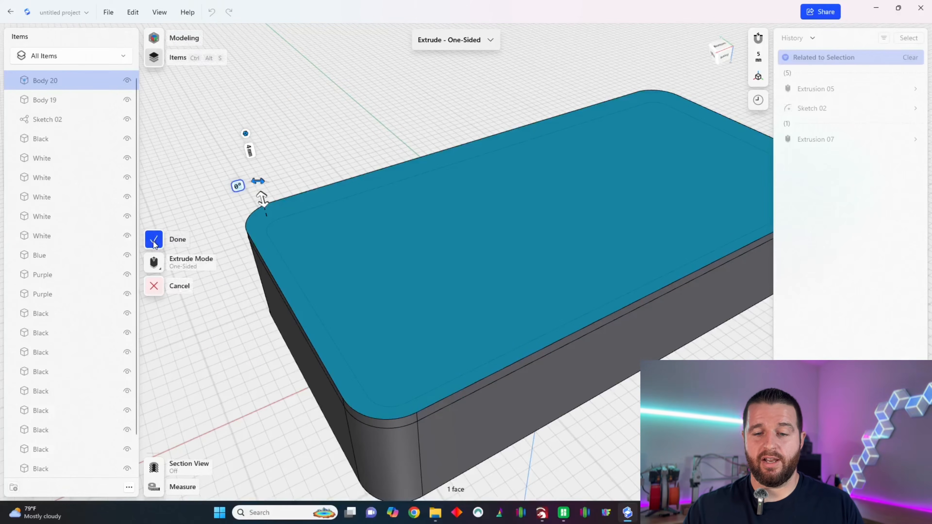
{"action": "left_click", "coordinate": [154, 239]}
{"action": "left_click", "coordinate": [721, 52]}
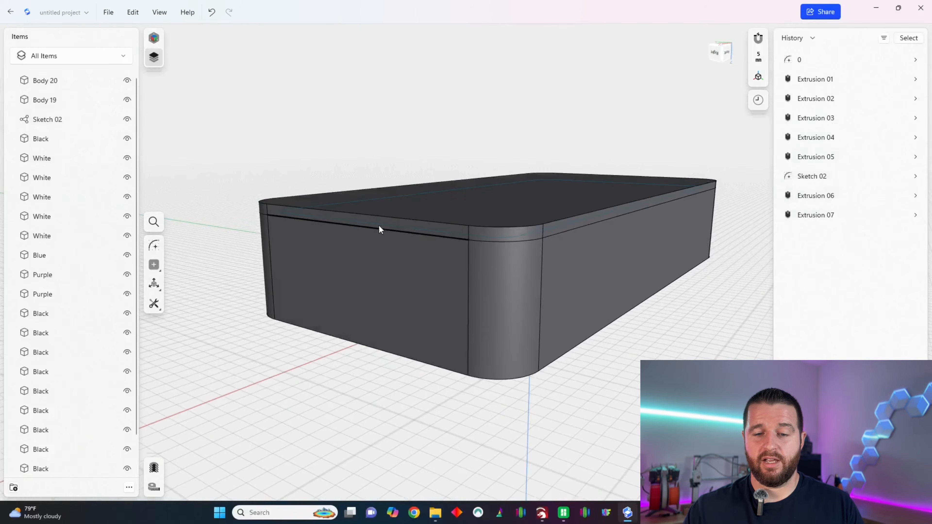
{"action": "left_click", "coordinate": [127, 80]}
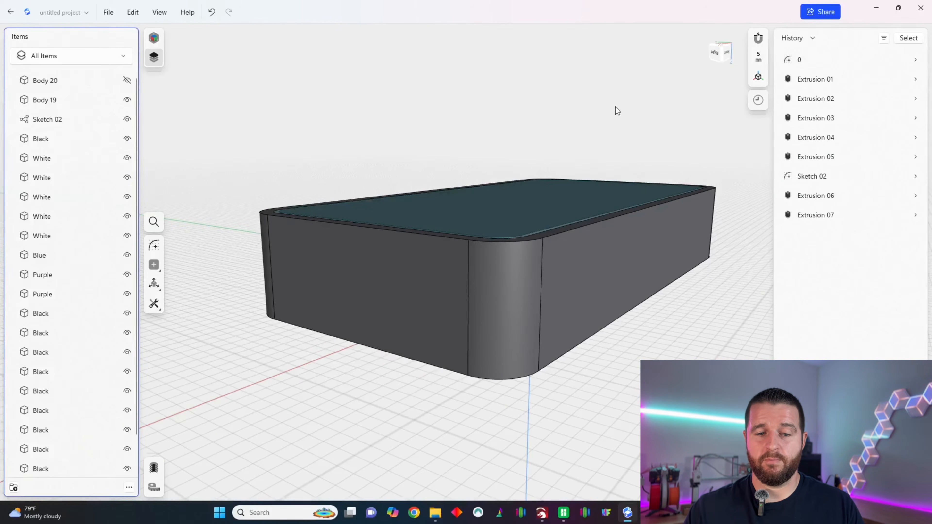
{"action": "left_click", "coordinate": [716, 54]}
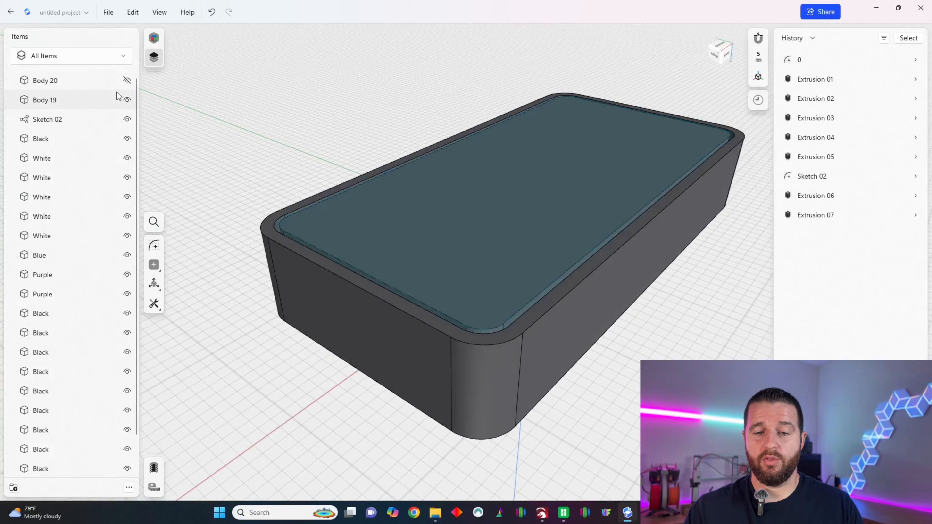
{"action": "left_click", "coordinate": [127, 83]}
Union Body 20 with Body 19 without keeping the originals, and check the combined plate by toggling its visibility.
{"action": "left_click", "coordinate": [62, 84]}
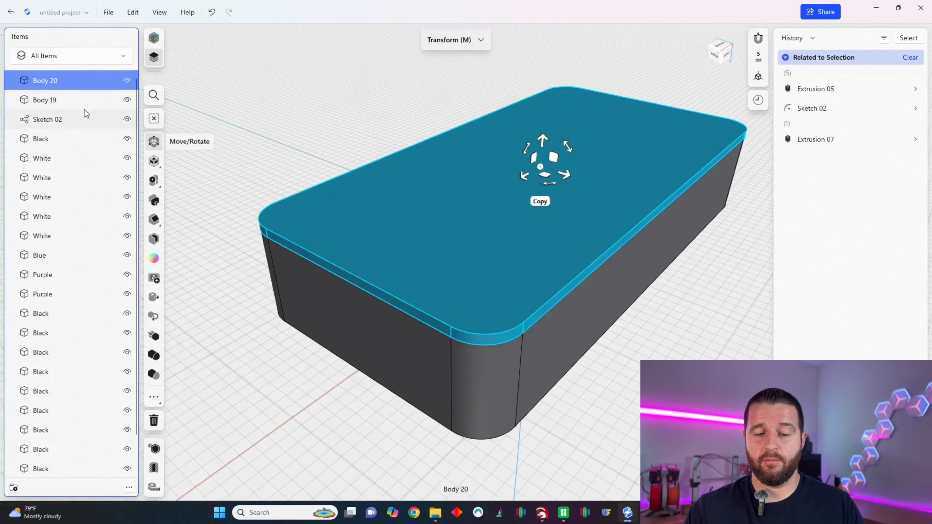
{"action": "left_click", "coordinate": [59, 103]}
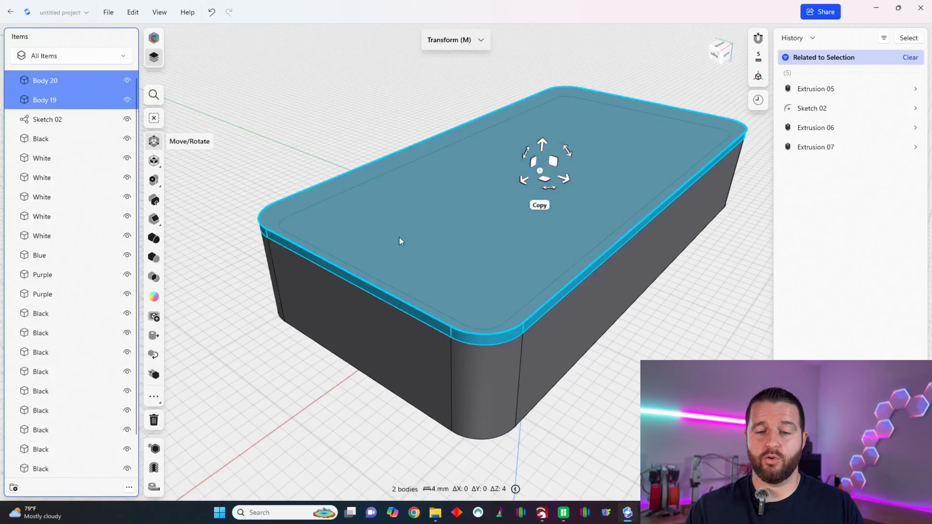
{"action": "left_click", "coordinate": [152, 241]}
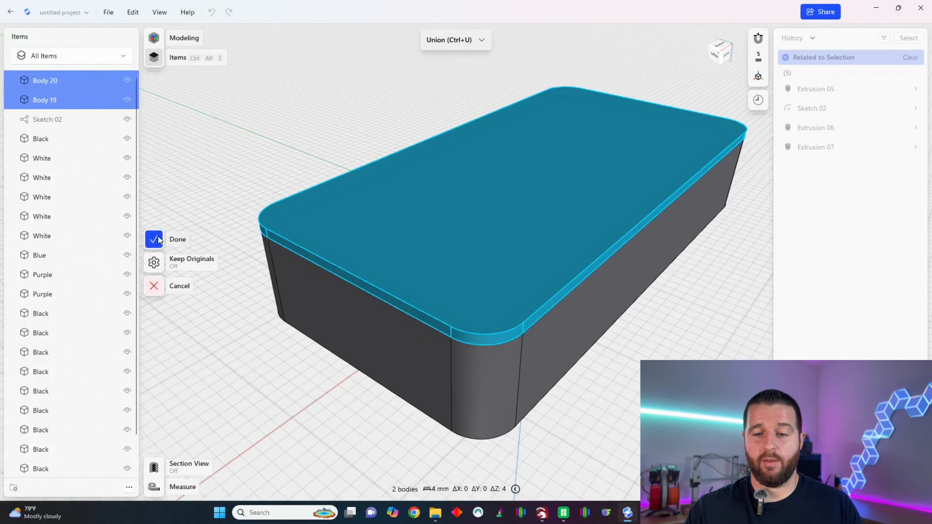
{"action": "left_click", "coordinate": [155, 240]}
{"action": "left_click", "coordinate": [127, 81]}
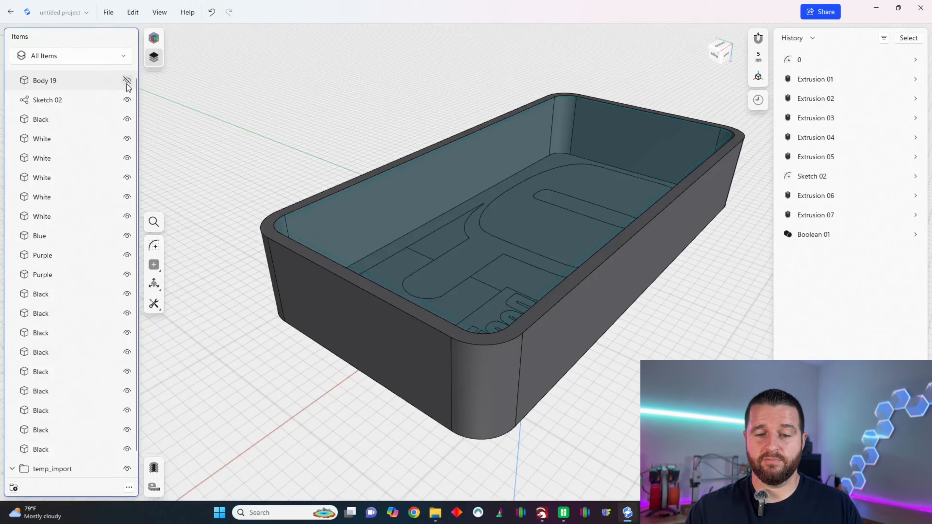
{"action": "left_click", "coordinate": [127, 81]}
{"action": "left_click", "coordinate": [126, 81]}
{"action": "left_click", "coordinate": [127, 80]}
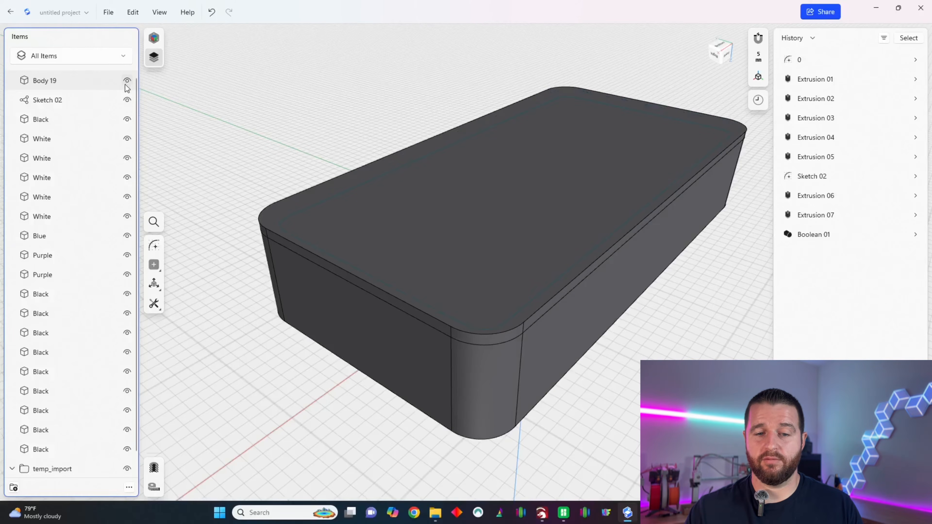
Rename the combined plate body, Body 19, as Back Plate Black.
{"action": "left_click", "coordinate": [92, 81]}
{"action": "right_click", "coordinate": [91, 81]}
{"action": "left_click", "coordinate": [106, 110]}
{"action": "type", "text": "Ba"}
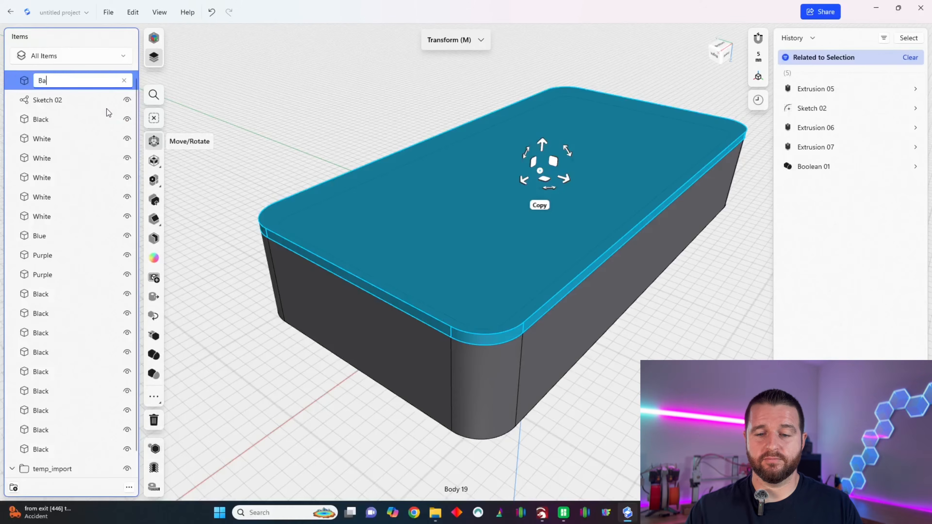
{"action": "type", "text": "ck Plate Bl"}
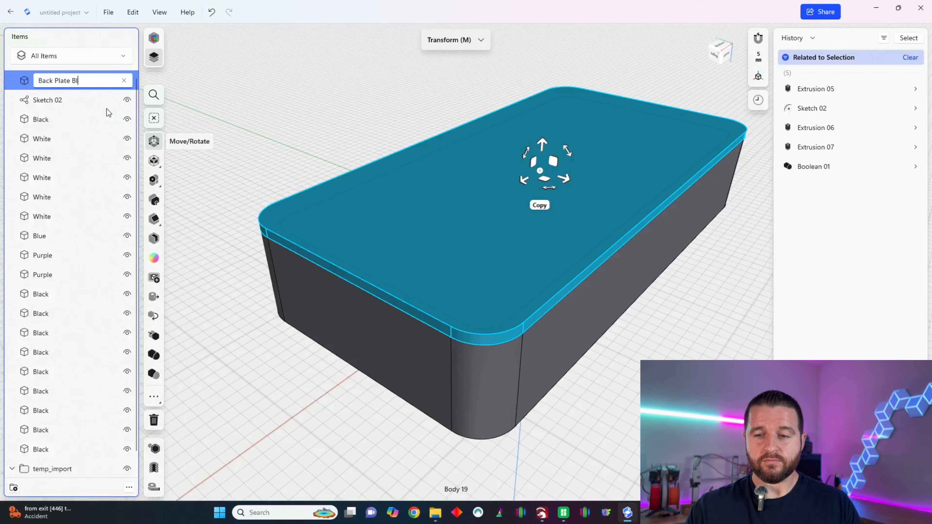
{"action": "type", "text": "ack"}
{"action": "key", "text": "Return"}
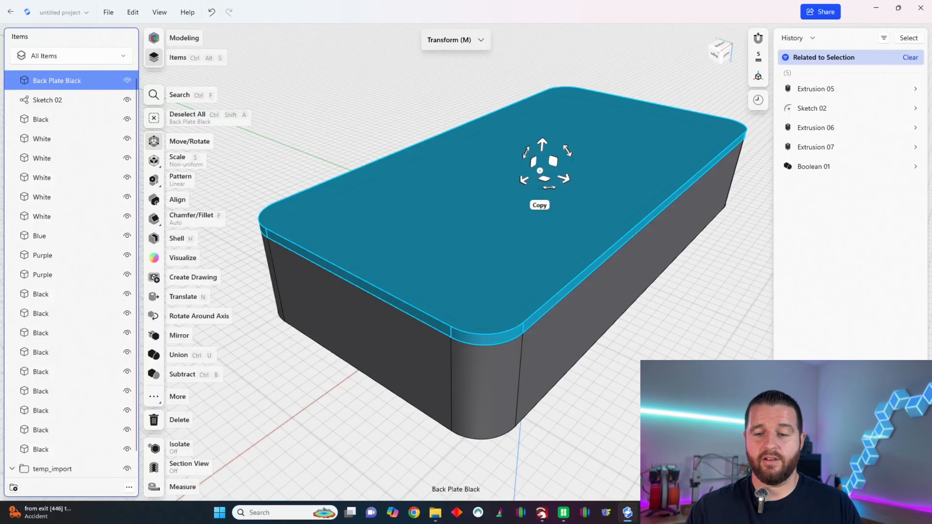
Hide the Black border body between the back plate and the logo face.
{"action": "left_click", "coordinate": [523, 270]}
{"action": "left_click_drag", "start_coordinate": [717, 51], "coordinate": [721, 55]}
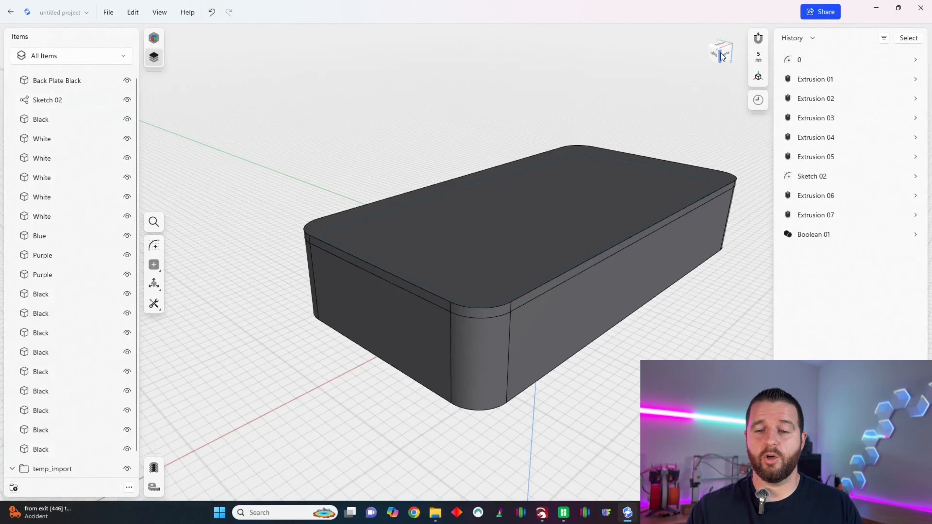
{"action": "left_click", "coordinate": [127, 119]}
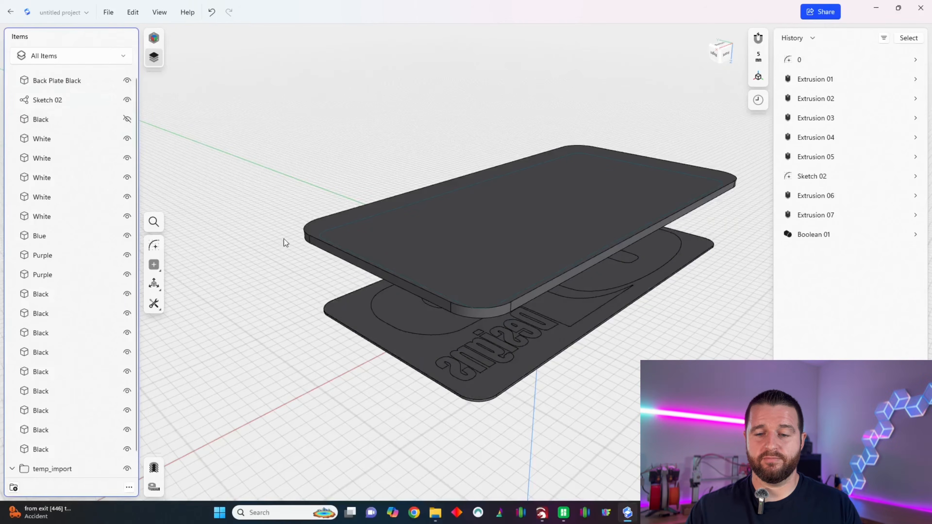
Start a sketch on the long front side face of the back plate's raised inner section.
{"action": "left_click_drag", "start_coordinate": [705, 56], "coordinate": [718, 33]}
{"action": "left_click", "coordinate": [722, 45]}
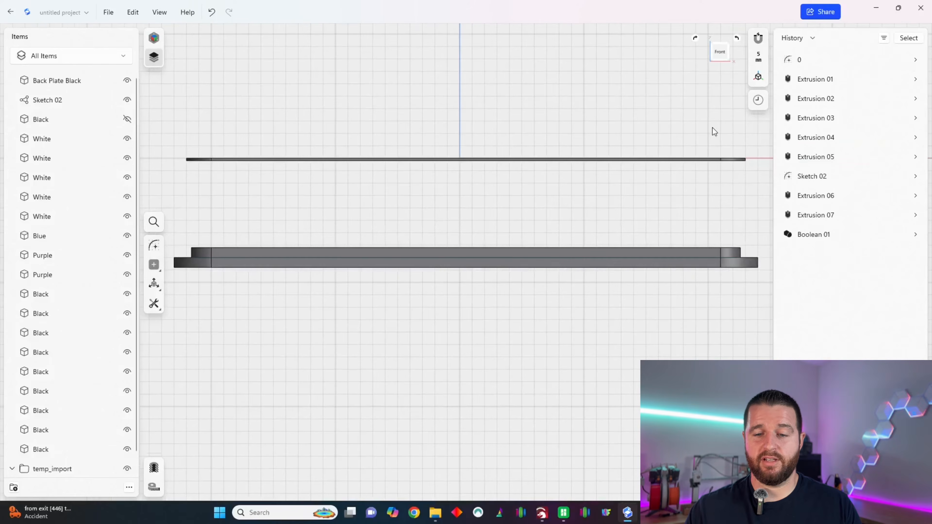
{"action": "left_click_drag", "start_coordinate": [723, 58], "coordinate": [721, 60]}
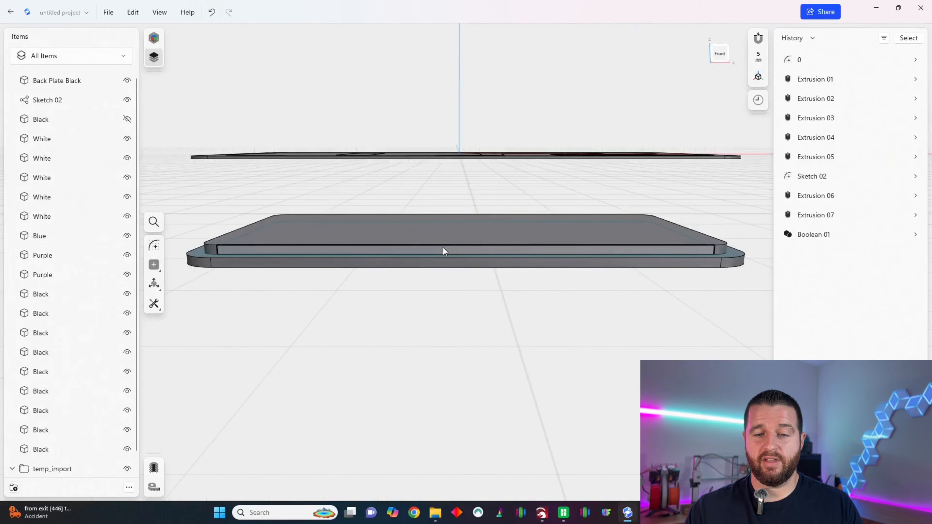
{"action": "left_click", "coordinate": [452, 250]}
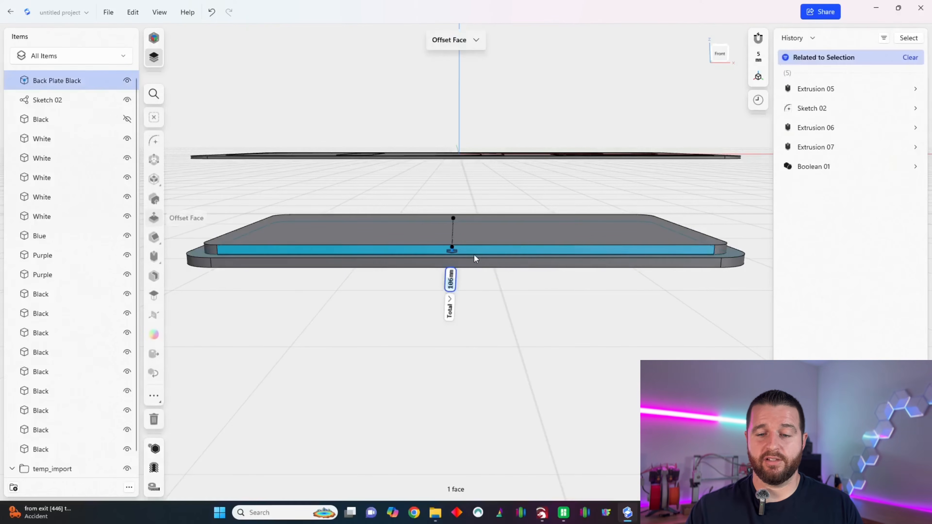
{"action": "left_click", "coordinate": [156, 143]}
{"action": "scroll", "coordinate": [449, 249], "scroll_direction": "up", "scroll_amount": 5}
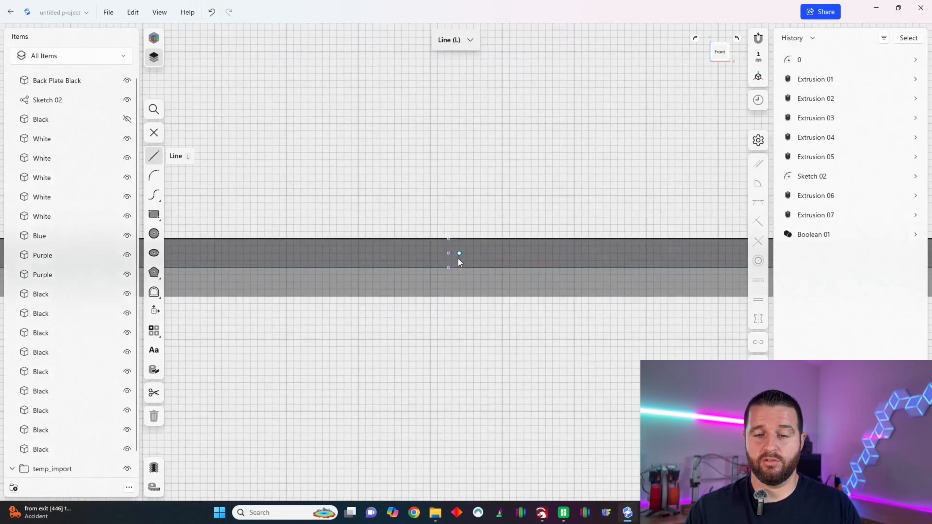
{"action": "scroll", "coordinate": [449, 247], "scroll_direction": "down", "scroll_amount": 2}
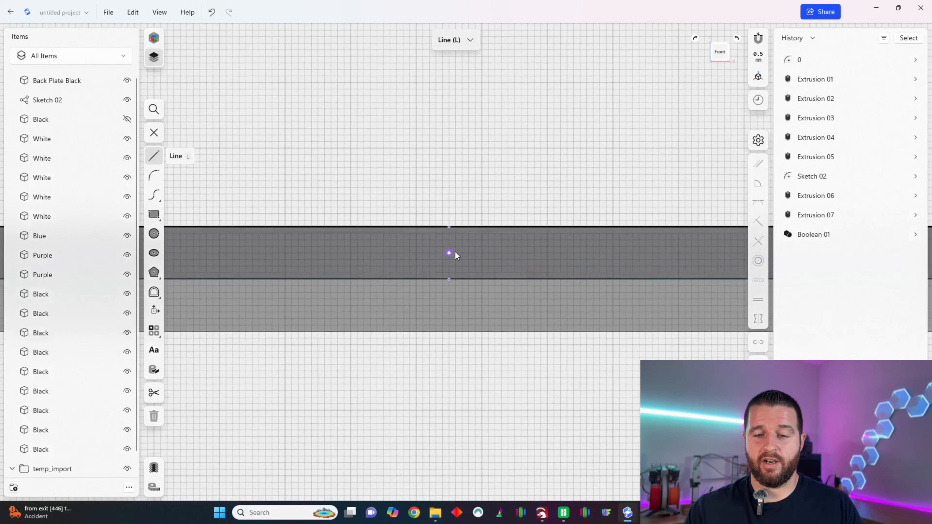
Sketch a rectangle about 13 mm wide, centred on the long side face and hanging from its upper edge.
{"action": "left_click", "coordinate": [154, 215]}
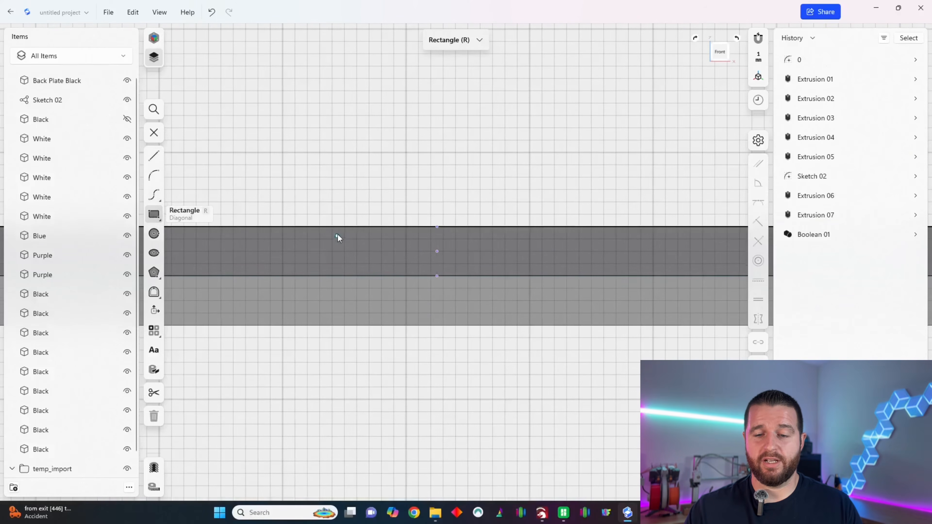
{"action": "left_click", "coordinate": [344, 227]}
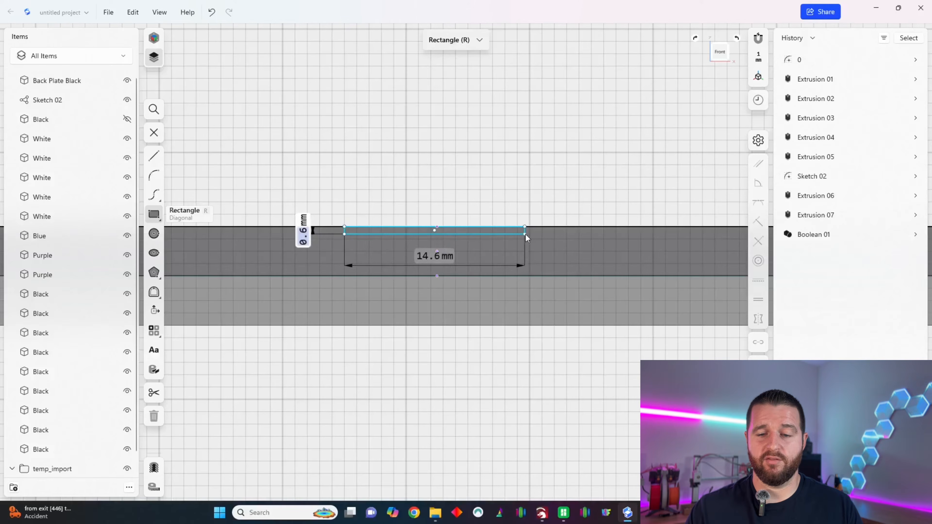
{"action": "left_click", "coordinate": [464, 235]}
{"action": "key", "text": "Escape"}
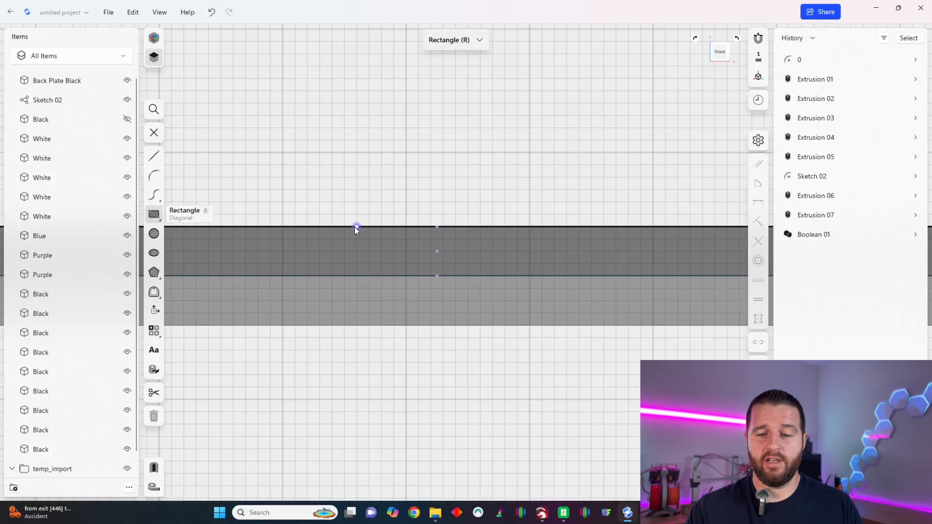
{"action": "left_click", "coordinate": [357, 226]}
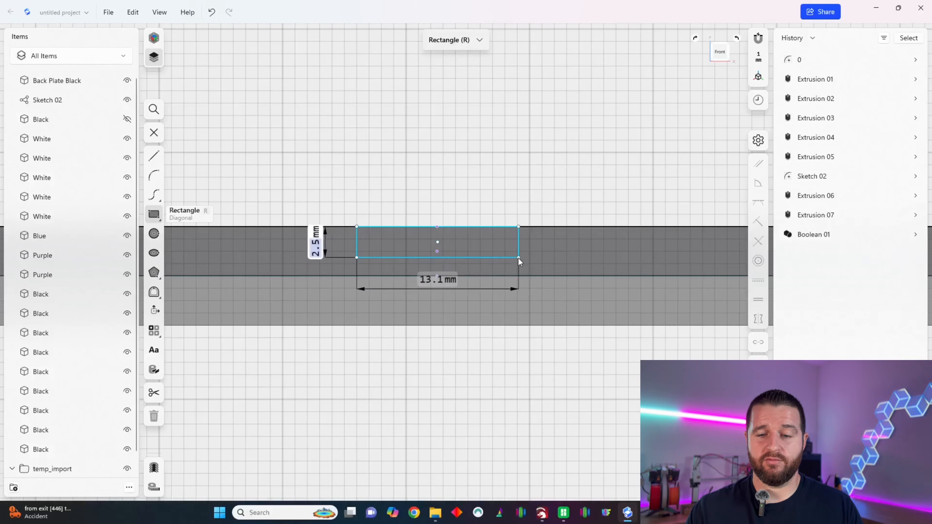
{"action": "scroll", "coordinate": [518, 271], "scroll_direction": "up", "scroll_amount": 2}
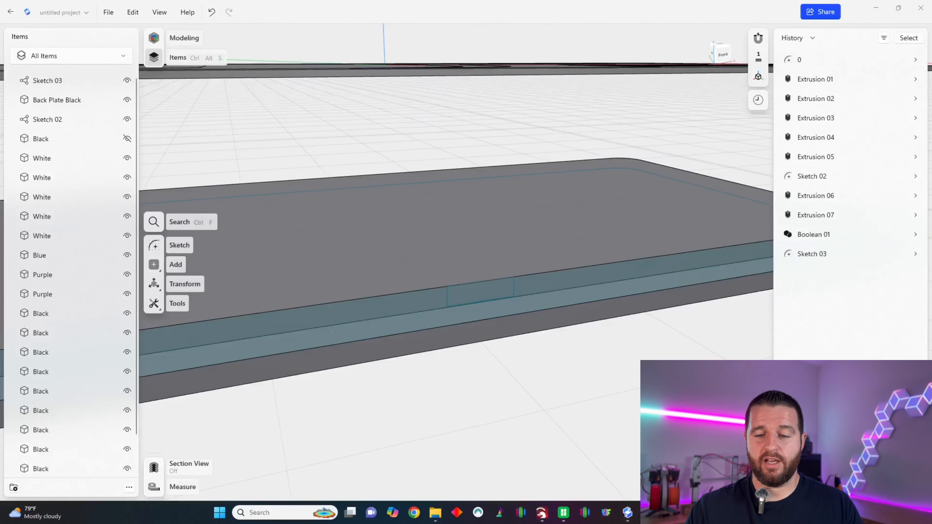
Extrude the rectangle about 121 mm back through the plate and past its opposite side as a new body.
{"action": "left_click", "coordinate": [472, 298]}
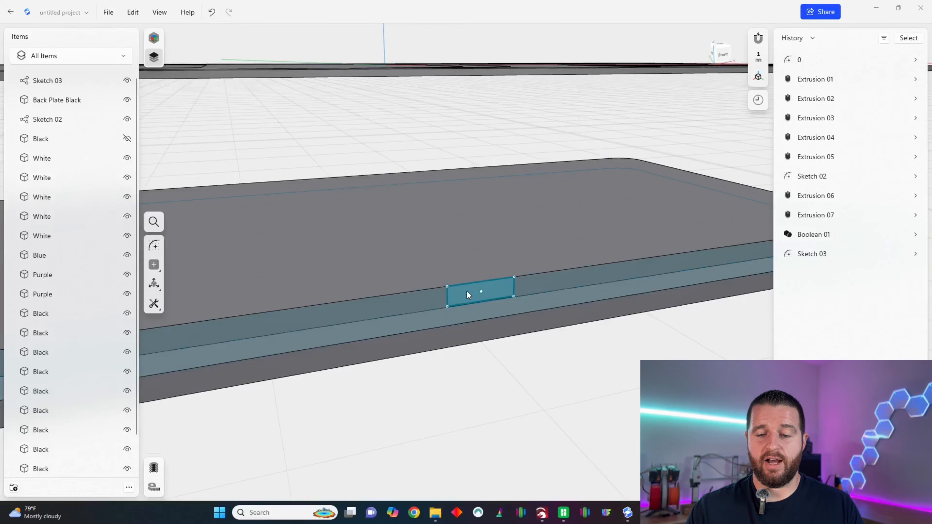
{"action": "key", "text": "e"}
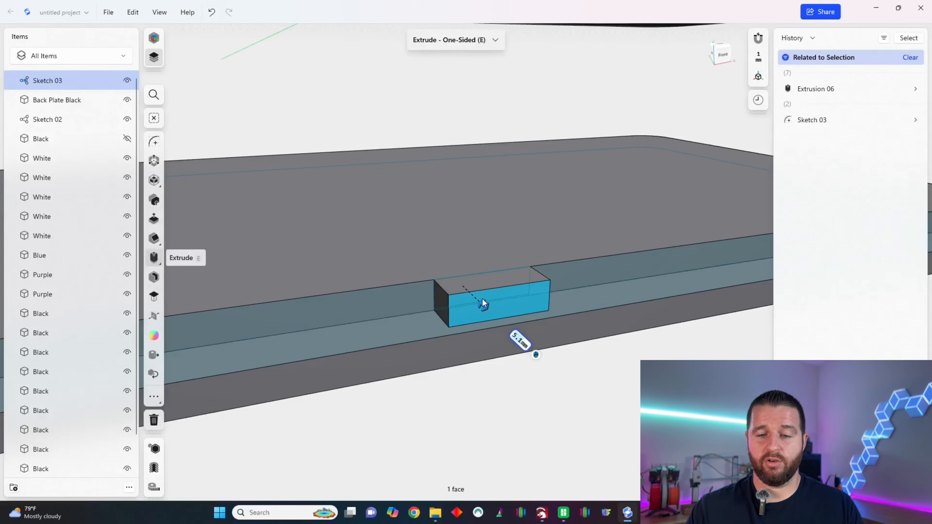
{"action": "left_click_drag", "start_coordinate": [482, 299], "coordinate": [481, 298]}
{"action": "left_click", "coordinate": [364, 158]}
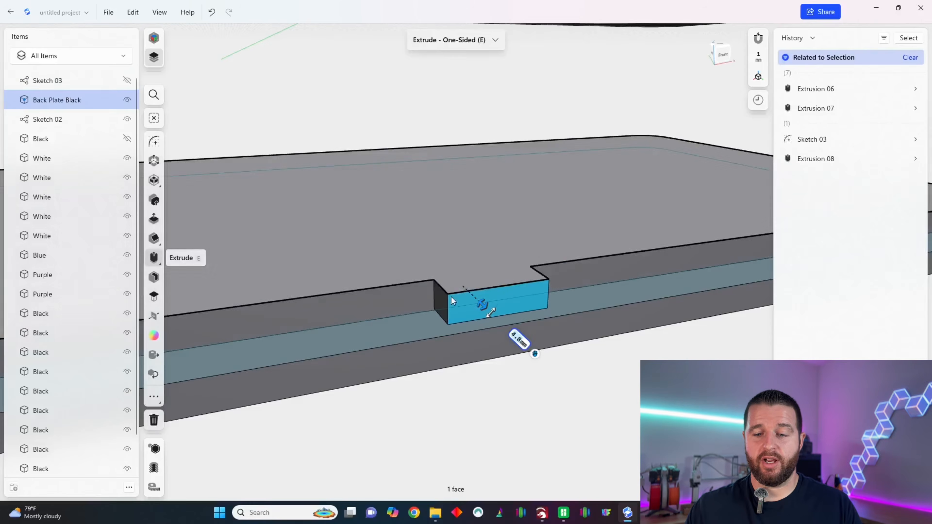
{"action": "right_click_drag", "start_coordinate": [452, 297], "coordinate": [485, 317]}
{"action": "left_click_drag", "start_coordinate": [485, 317], "coordinate": [339, 182]}
{"action": "left_click", "coordinate": [417, 251]}
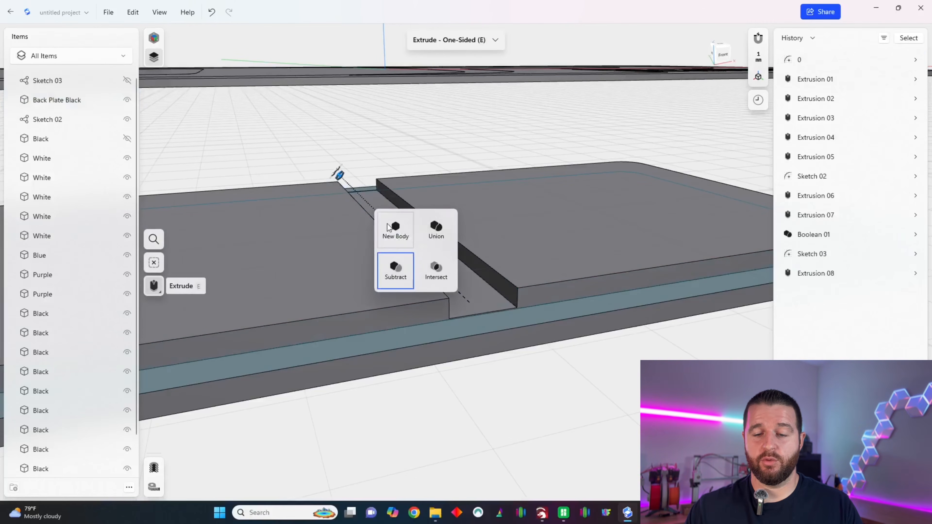
{"action": "left_click", "coordinate": [388, 227]}
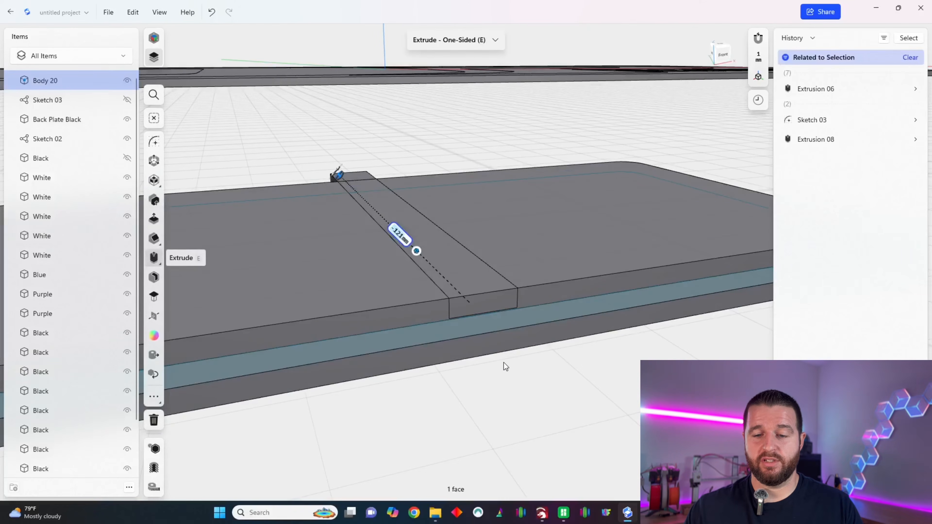
{"action": "left_click", "coordinate": [507, 359]}
Extrude the bar's front end face 5 mm outward so it forms a tab merged with the back plate.
{"action": "left_click", "coordinate": [496, 302]}
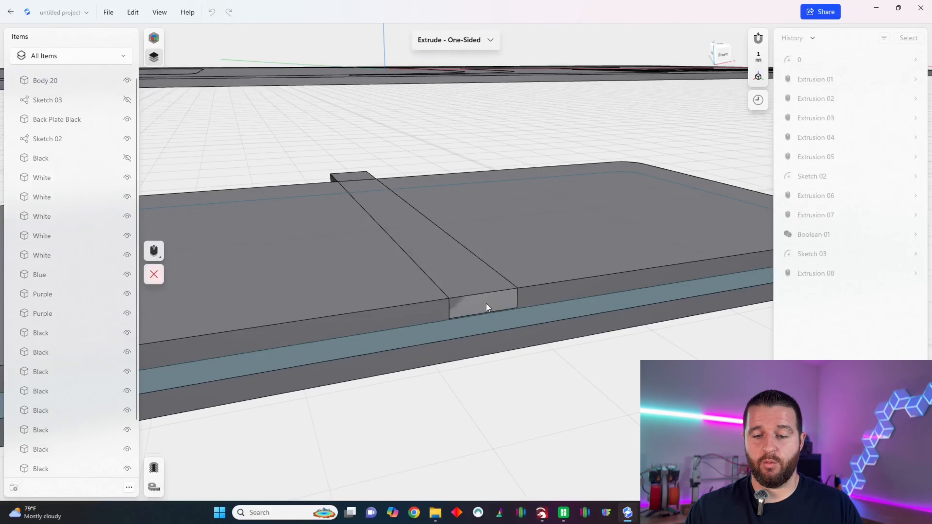
{"action": "left_click", "coordinate": [487, 304]}
{"action": "left_click_drag", "start_coordinate": [489, 306], "coordinate": [484, 350]}
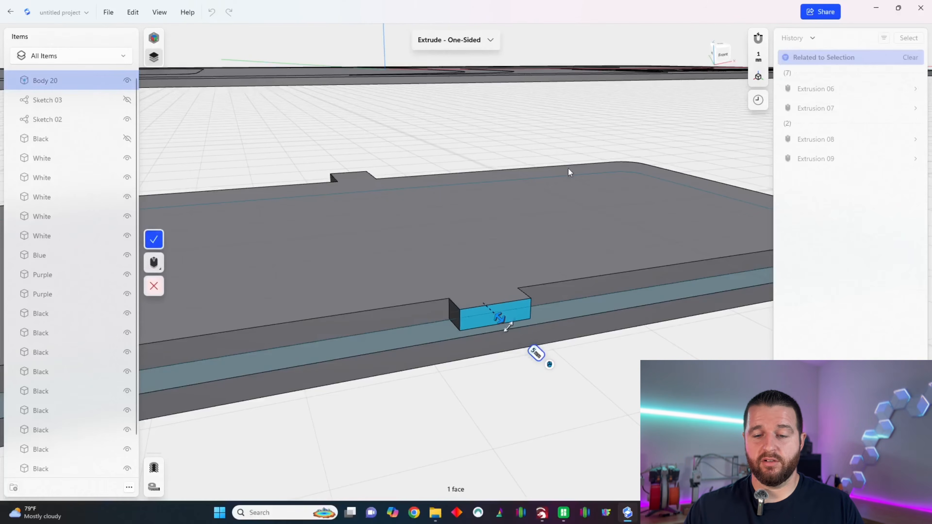
{"action": "left_click_drag", "start_coordinate": [720, 57], "coordinate": [756, 97]}
{"action": "right_click_drag", "start_coordinate": [467, 338], "coordinate": [364, 378]}
{"action": "scroll", "coordinate": [598, 299], "scroll_direction": "down", "scroll_amount": 5}
{"action": "left_click", "coordinate": [153, 240]}
Offset the end face of the tab on the opposite long side to a total of 116 mm.
{"action": "left_click", "coordinate": [357, 298]}
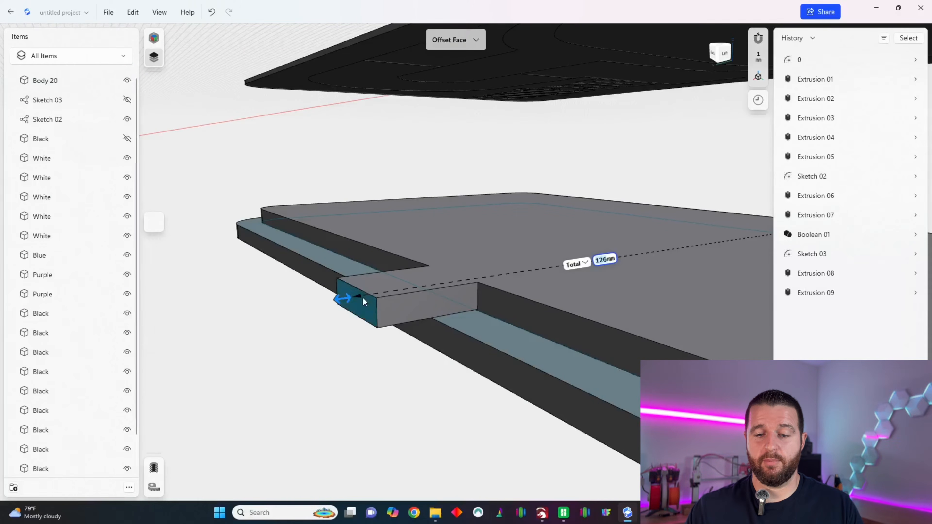
{"action": "left_click_drag", "start_coordinate": [340, 302], "coordinate": [437, 282]}
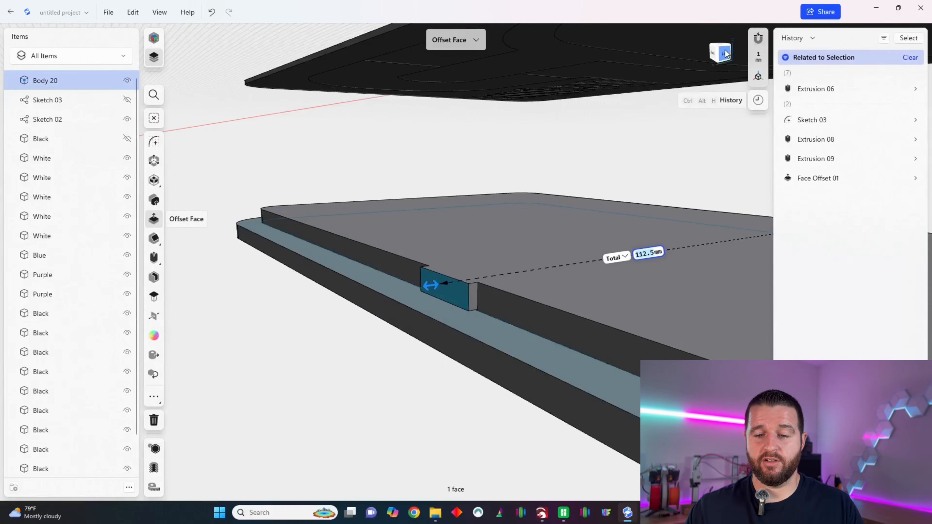
{"action": "left_click_drag", "start_coordinate": [718, 47], "coordinate": [722, 60]}
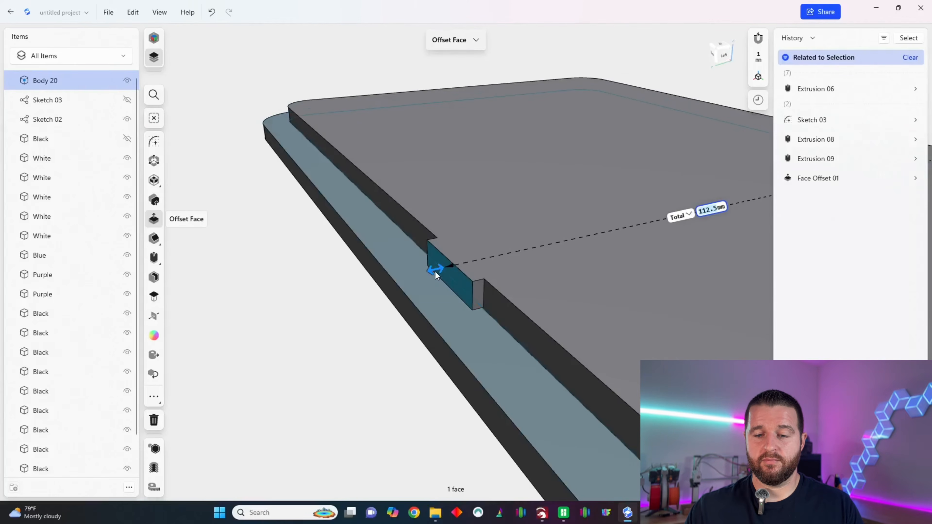
{"action": "left_click_drag", "start_coordinate": [435, 272], "coordinate": [442, 270]}
{"action": "key", "text": "Escape"}
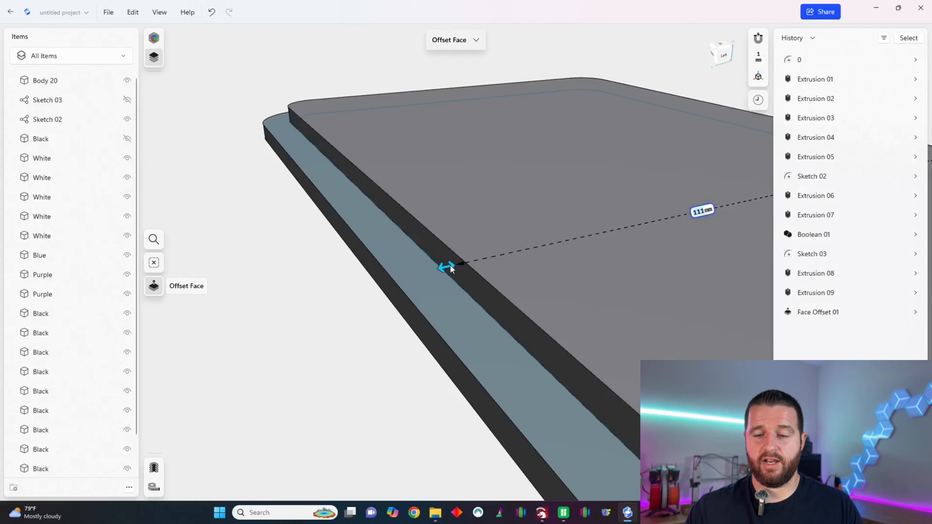
{"action": "left_click_drag", "start_coordinate": [447, 266], "coordinate": [414, 274]}
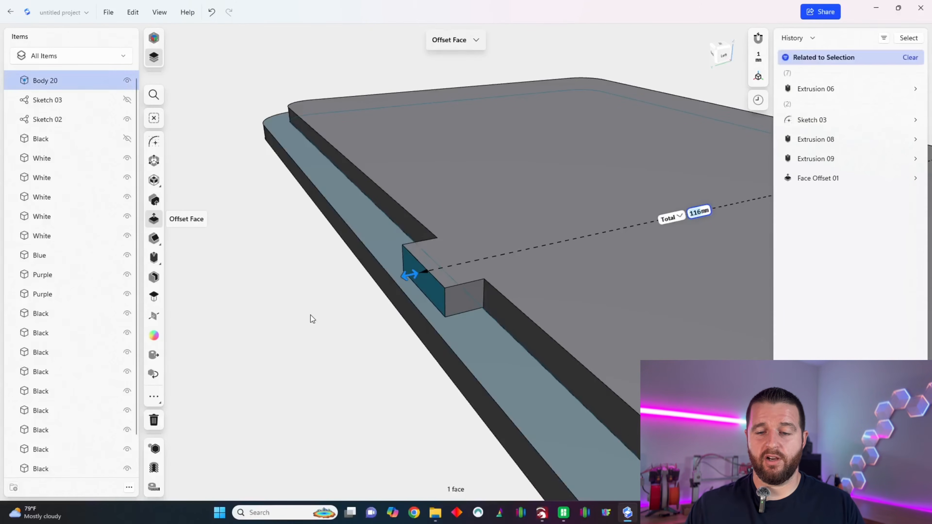
{"action": "left_click", "coordinate": [306, 310]}
Start a sketch on the short side face of the plate's raised inner section.
{"action": "scroll", "coordinate": [305, 308], "scroll_direction": "down", "scroll_amount": 3}
{"action": "scroll", "coordinate": [305, 310], "scroll_direction": "down", "scroll_amount": 3}
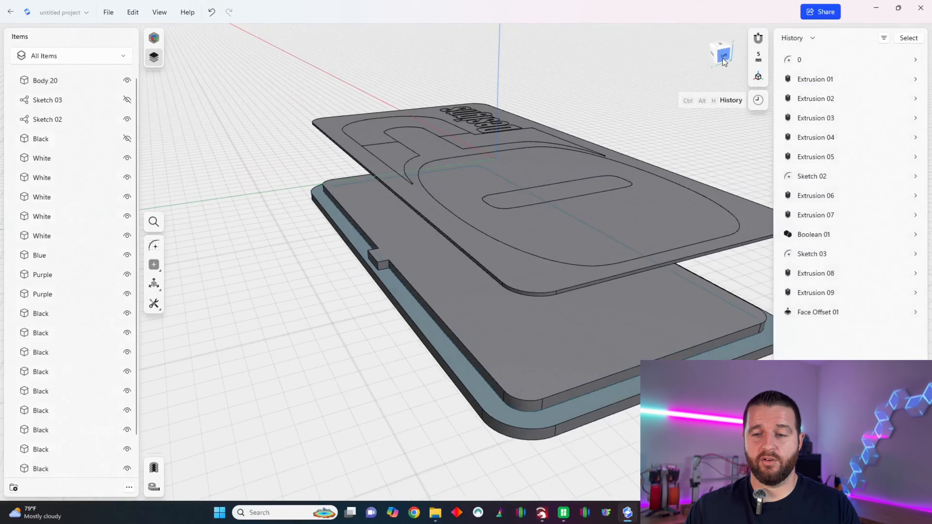
{"action": "left_click", "coordinate": [722, 57]}
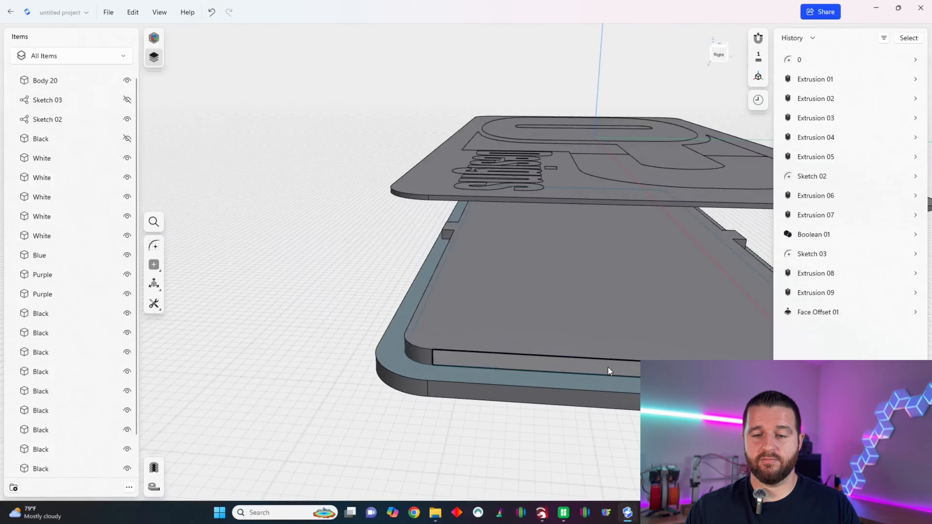
{"action": "left_click", "coordinate": [608, 367]}
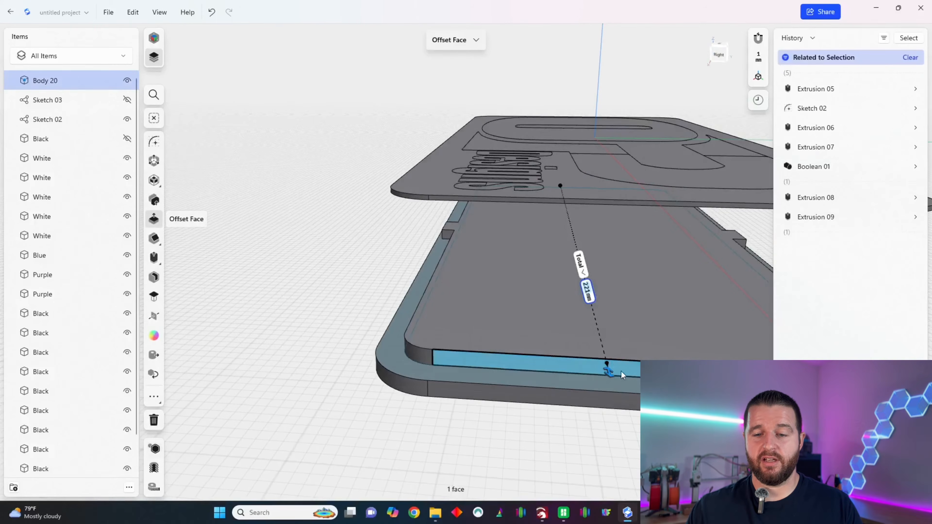
{"action": "left_click", "coordinate": [157, 143]}
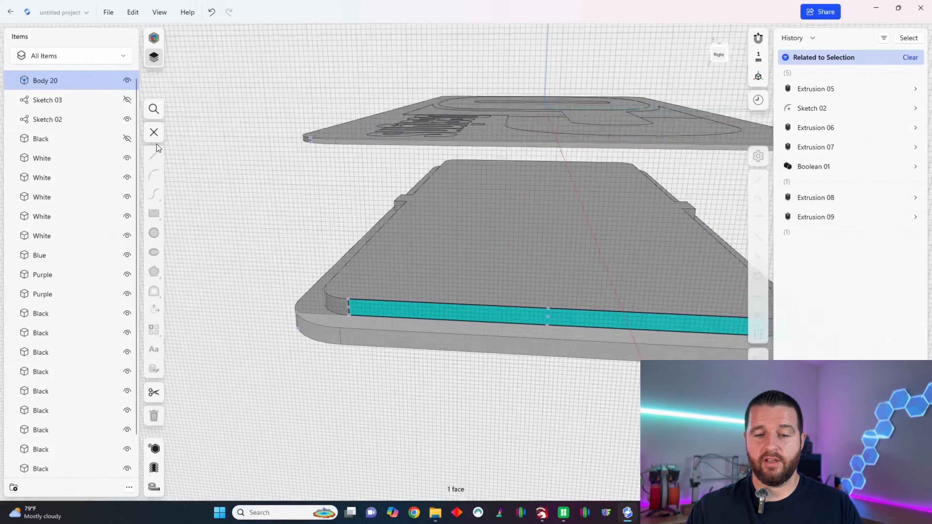
{"action": "scroll", "coordinate": [457, 262], "scroll_direction": "up", "scroll_amount": 1}
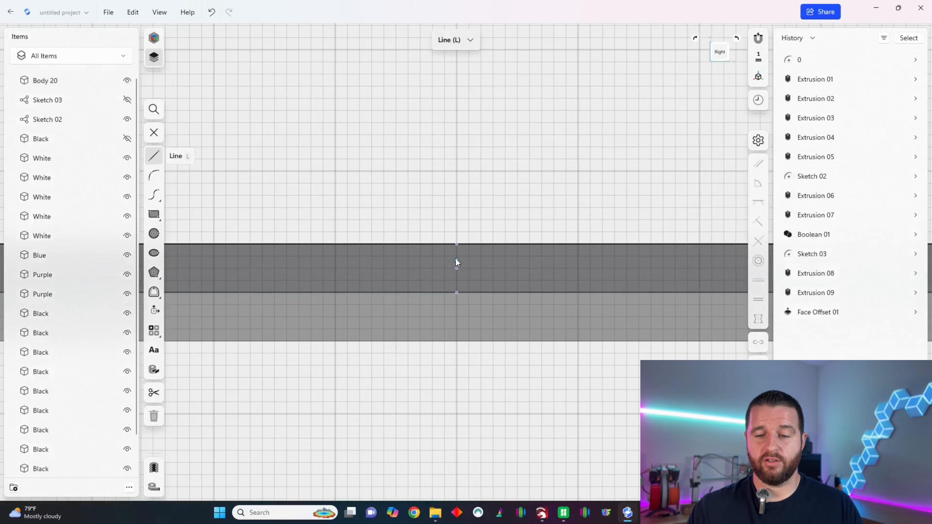
Sketch a rectangle about 13 mm by 3.8 mm, centred on the short side face from its upper edge.
{"action": "left_click", "coordinate": [155, 214]}
{"action": "left_click", "coordinate": [384, 244]}
{"action": "key", "text": "Escape"}
{"action": "left_click", "coordinate": [371, 243]}
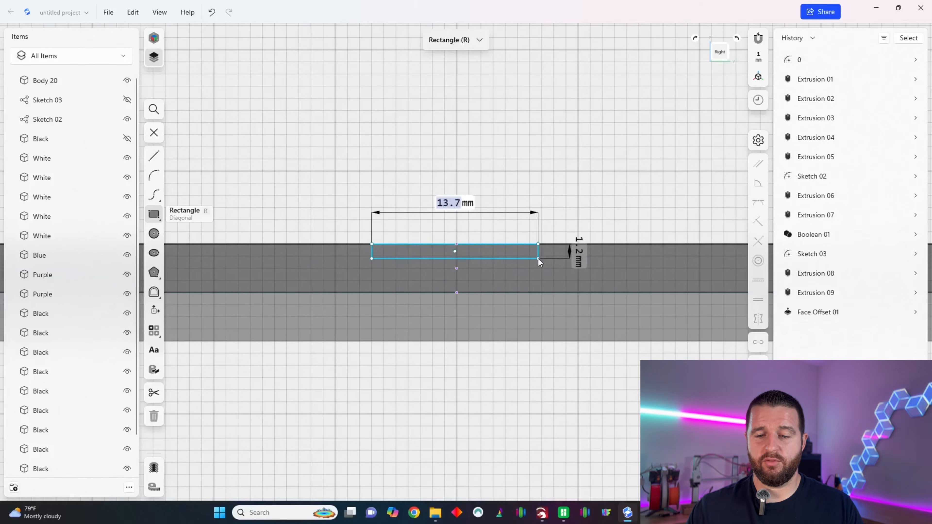
{"action": "key", "text": "Escape"}
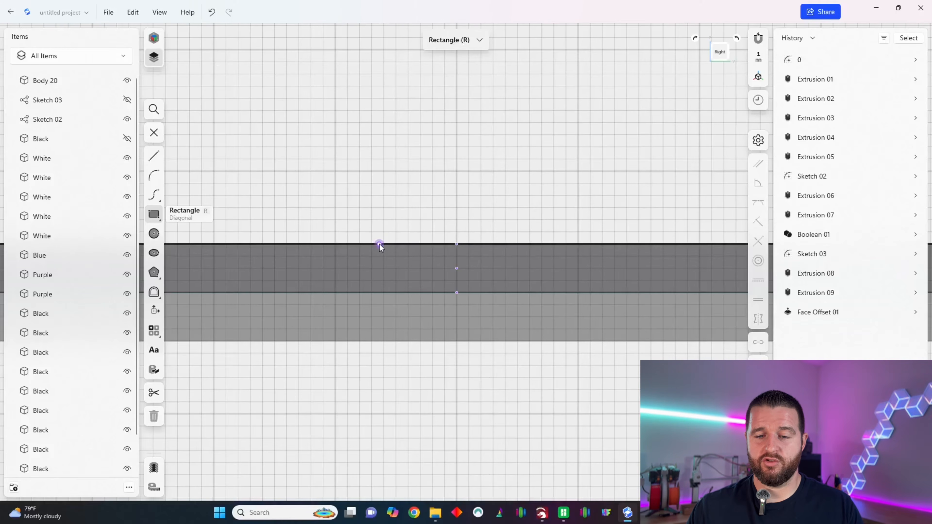
{"action": "left_click", "coordinate": [378, 244]}
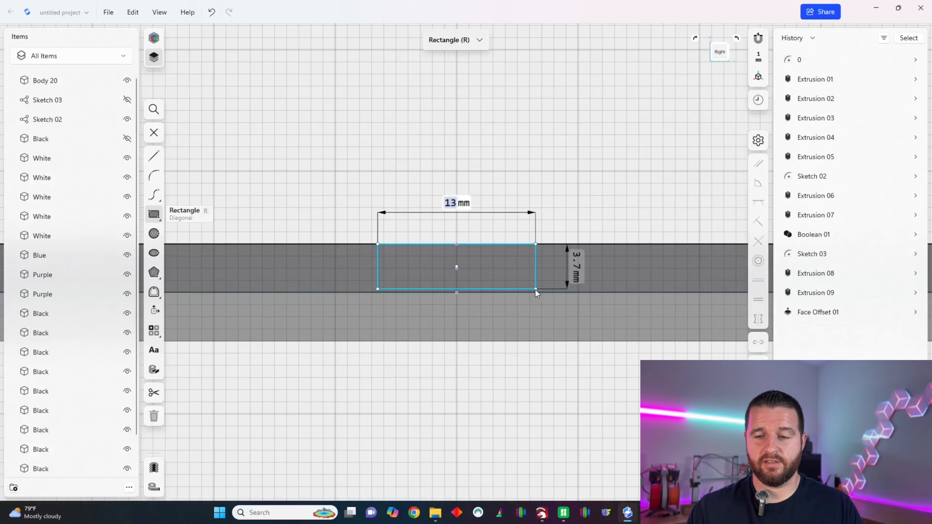
{"action": "left_click", "coordinate": [536, 291]}
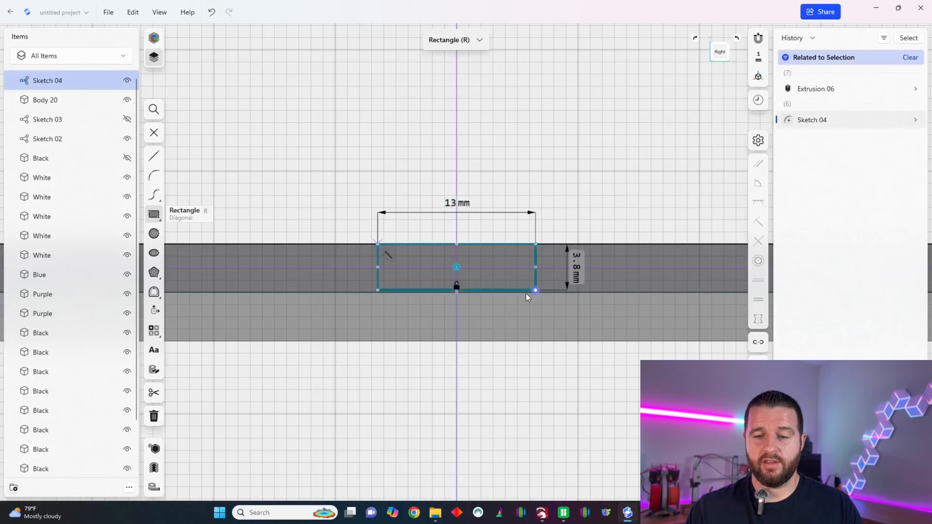
Extrude the short-side rectangle about 251 mm through the plate's length and past the far end as a new body.
{"action": "right_click_drag", "start_coordinate": [550, 139], "coordinate": [529, 231]}
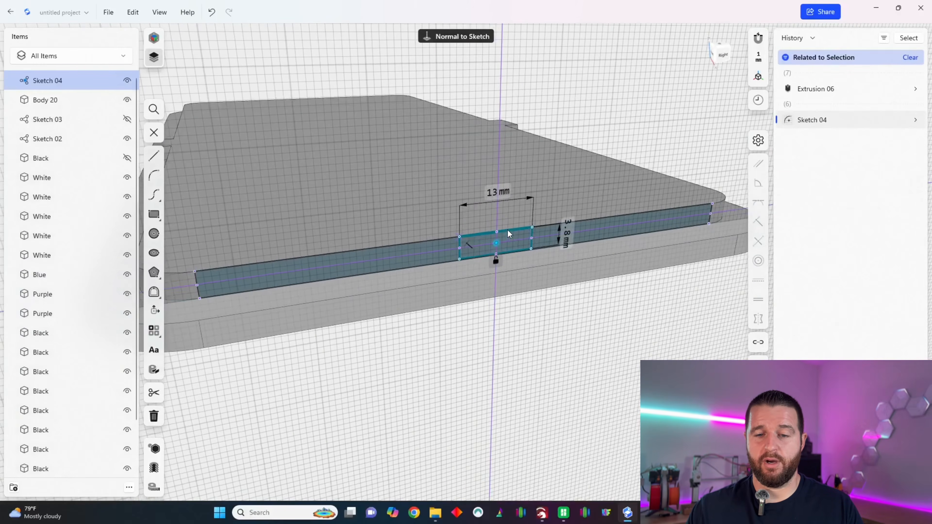
{"action": "left_click", "coordinate": [494, 242]}
{"action": "left_click_drag", "start_coordinate": [544, 276], "coordinate": [299, 107]}
{"action": "left_click", "coordinate": [410, 182]}
{"action": "left_click", "coordinate": [397, 166]}
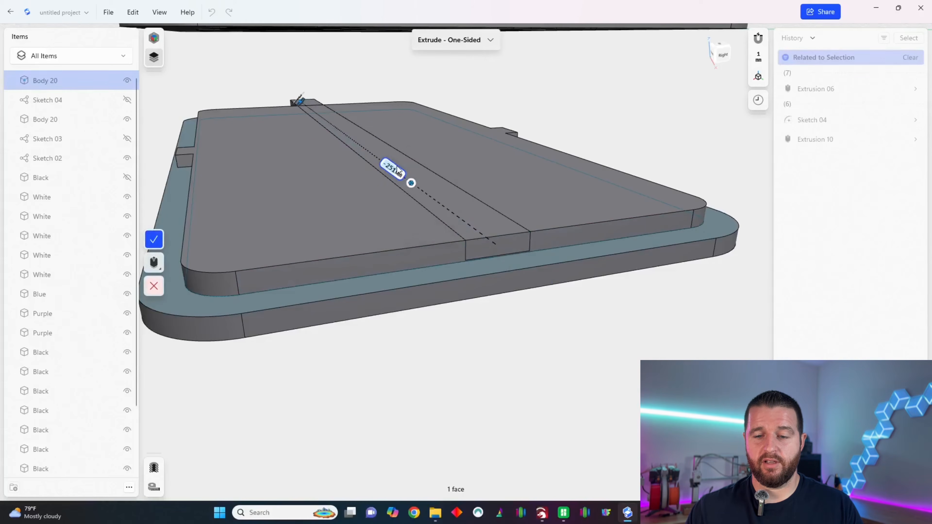
{"action": "left_click", "coordinate": [153, 239]}
Extrude the lengthwise bar's near end face 5 mm outward to form a short-side tab merged with the plate.
{"action": "left_click", "coordinate": [517, 245]}
{"action": "left_click_drag", "start_coordinate": [516, 245], "coordinate": [528, 254]}
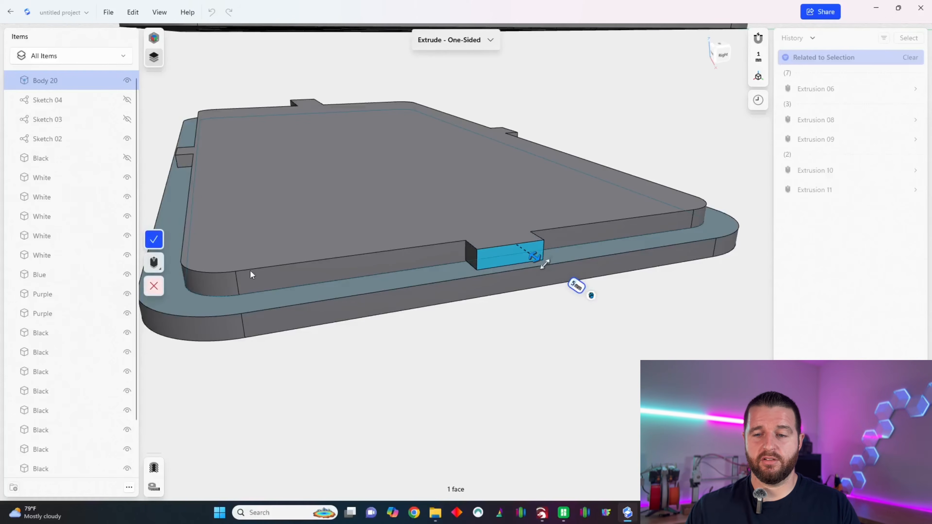
{"action": "left_click", "coordinate": [153, 240]}
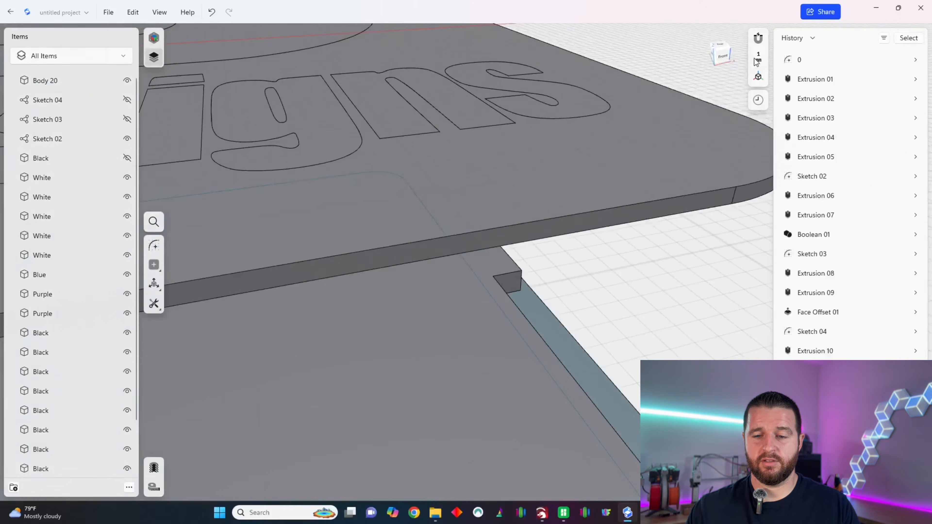
Offset the lengthwise bar's protruding far end face inward to form the matching tab on the opposite short side.
{"action": "middle_click_drag", "start_coordinate": [257, 280], "coordinate": [697, 235]}
{"action": "left_click_drag", "start_coordinate": [715, 59], "coordinate": [741, 68]}
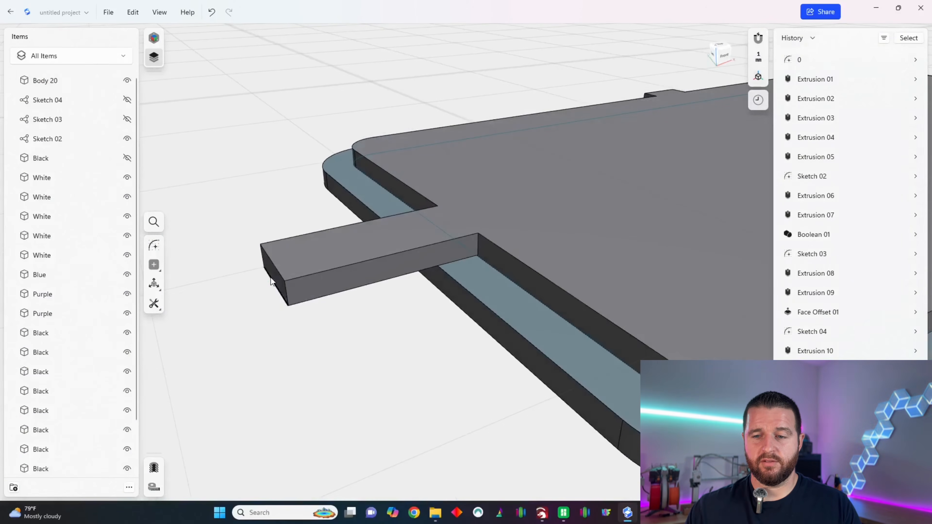
{"action": "left_click", "coordinate": [271, 277]}
{"action": "left_click_drag", "start_coordinate": [272, 276], "coordinate": [447, 244]}
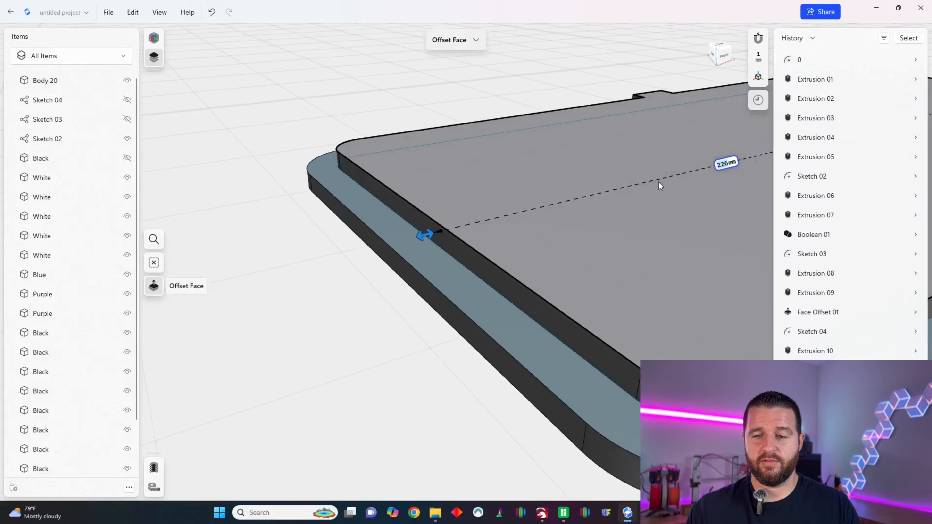
{"action": "left_click_drag", "start_coordinate": [420, 235], "coordinate": [398, 239]}
{"action": "left_click", "coordinate": [334, 254]}
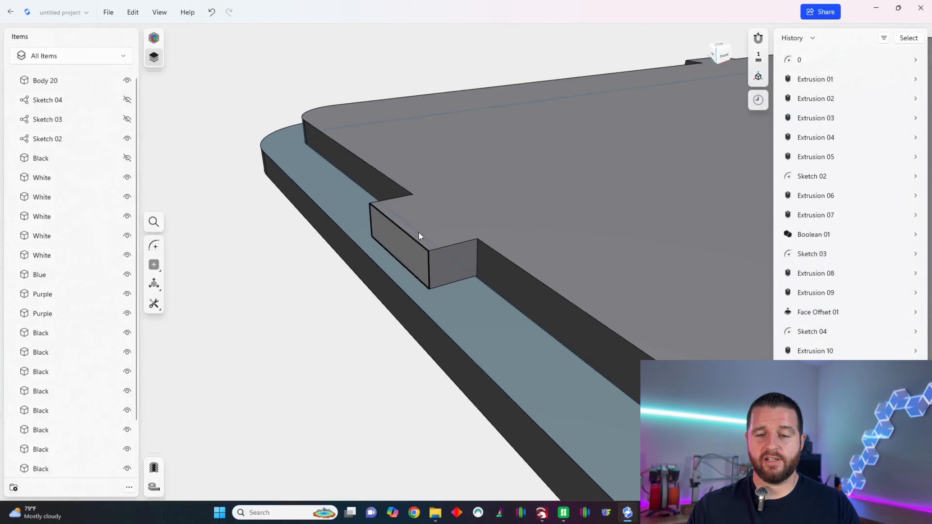
{"action": "right_click_drag", "start_coordinate": [406, 241], "coordinate": [454, 240]}
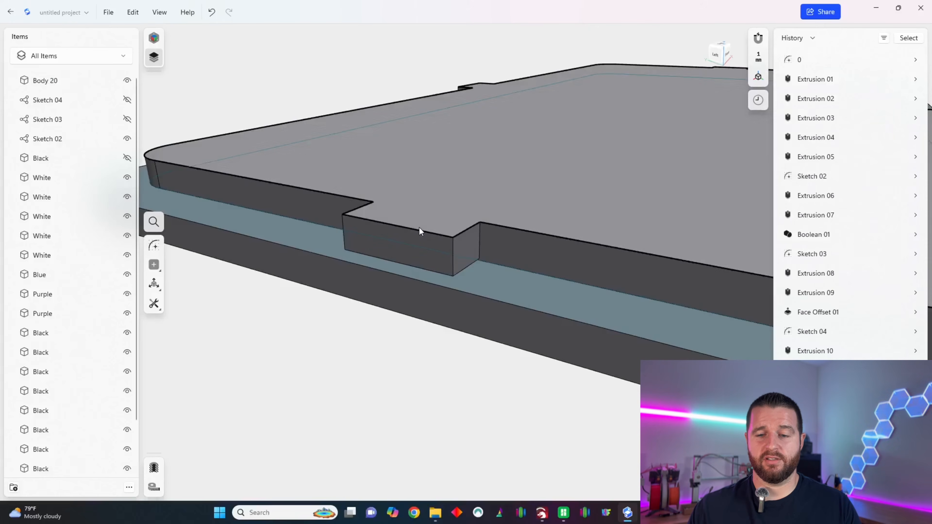
{"action": "left_click", "coordinate": [417, 227]}
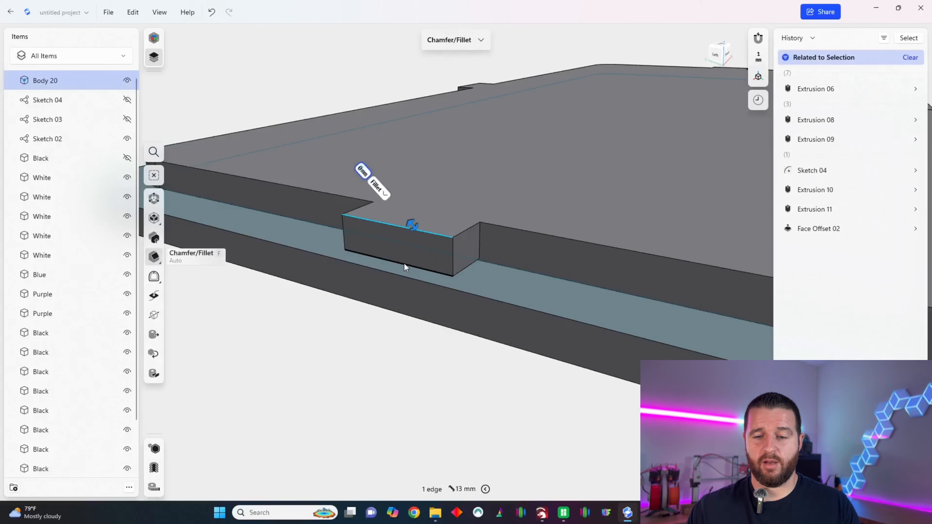
{"action": "left_click", "coordinate": [404, 264]}
{"action": "scroll", "coordinate": [259, 268], "scroll_direction": "down", "scroll_amount": 5}
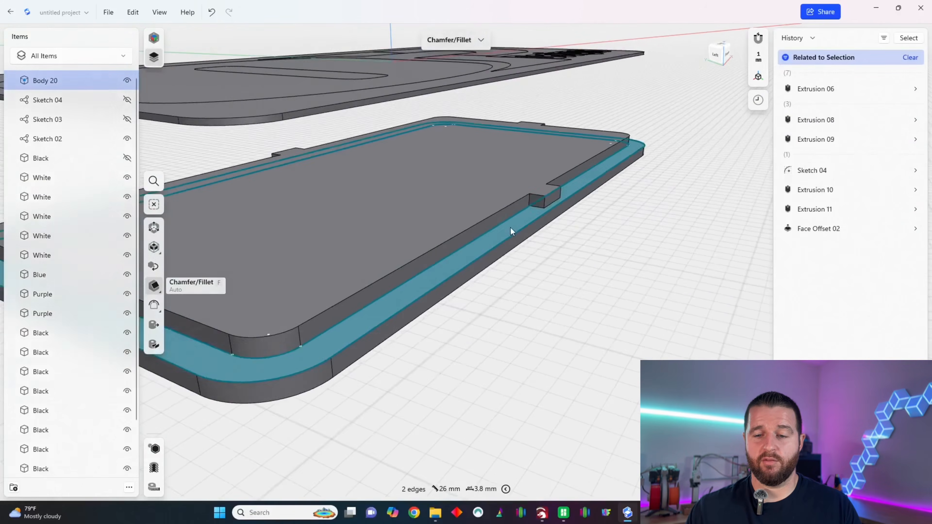
{"action": "scroll", "coordinate": [502, 230], "scroll_direction": "up", "scroll_amount": 5}
Chamfer the upper and lower outer edges of three of the back plate's tabs by 1.4 mm.
{"action": "left_click", "coordinate": [563, 208]}
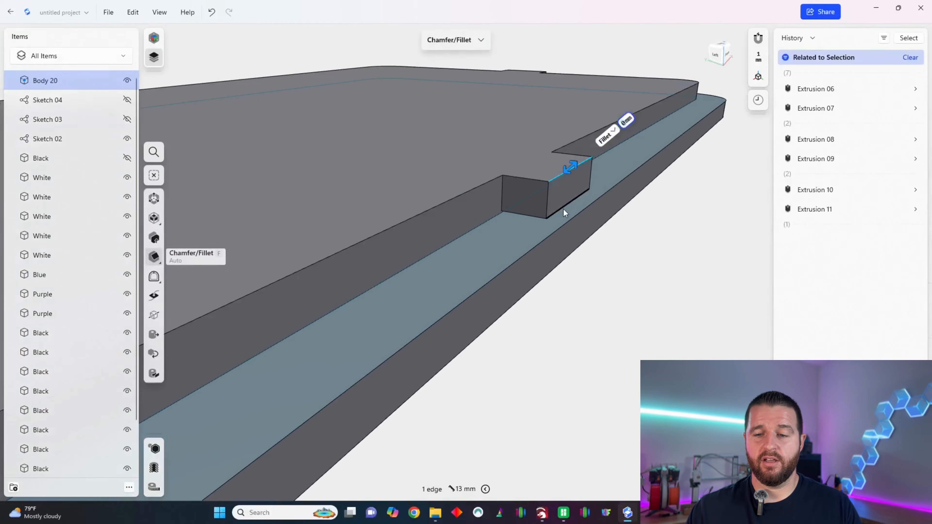
{"action": "left_click", "coordinate": [563, 208]}
{"action": "right_click_drag", "start_coordinate": [716, 52], "coordinate": [699, 121]}
{"action": "middle_click_drag", "start_coordinate": [699, 121], "coordinate": [293, 165]}
{"action": "middle_click_drag", "start_coordinate": [697, 141], "coordinate": [345, 206]}
{"action": "left_click_drag", "start_coordinate": [729, 54], "coordinate": [697, 47]}
{"action": "scroll", "coordinate": [621, 206], "scroll_direction": "up", "scroll_amount": 4}
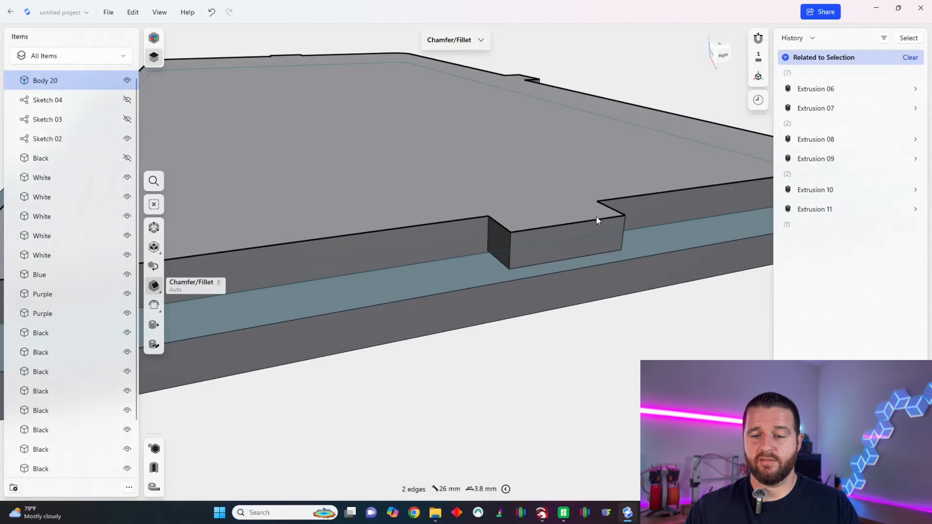
{"action": "left_click", "coordinate": [592, 220]}
{"action": "left_click", "coordinate": [579, 256]}
{"action": "scroll", "coordinate": [449, 275], "scroll_direction": "down", "scroll_amount": 2}
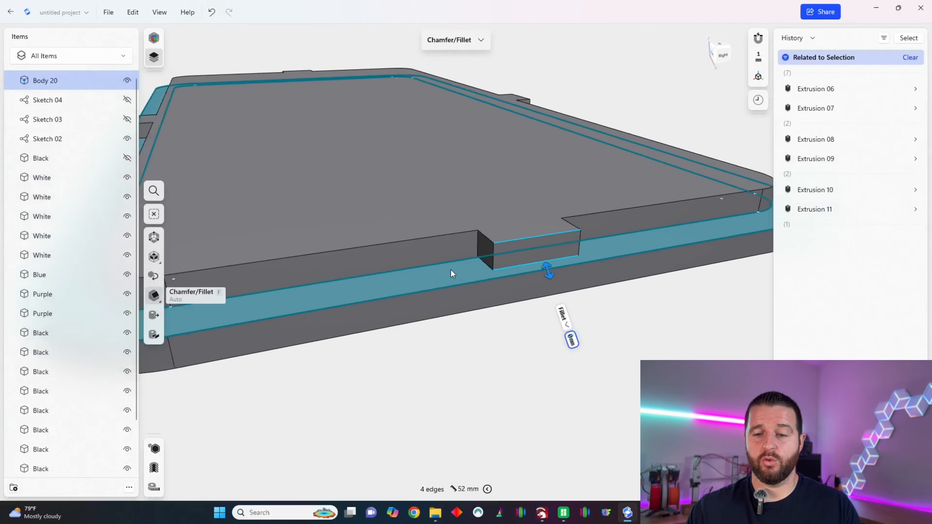
{"action": "scroll", "coordinate": [449, 273], "scroll_direction": "down", "scroll_amount": 2}
{"action": "left_click_drag", "start_coordinate": [720, 57], "coordinate": [695, 49]}
{"action": "middle_click_drag", "start_coordinate": [670, 163], "coordinate": [301, 143]}
{"action": "scroll", "coordinate": [597, 113], "scroll_direction": "up", "scroll_amount": 3}
{"action": "scroll", "coordinate": [524, 138], "scroll_direction": "up", "scroll_amount": 3}
{"action": "left_click", "coordinate": [522, 142]}
{"action": "left_click", "coordinate": [516, 175]}
{"action": "scroll", "coordinate": [587, 235], "scroll_direction": "down", "scroll_amount": 2}
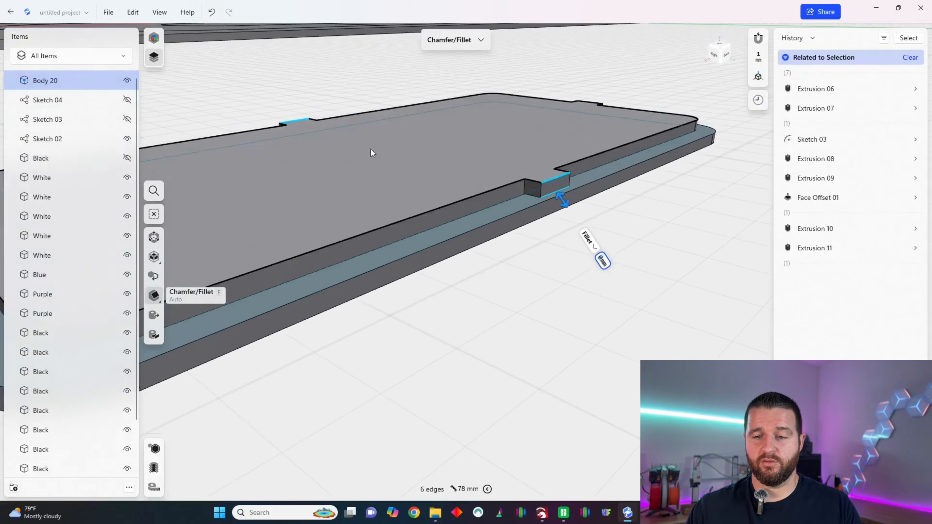
{"action": "scroll", "coordinate": [572, 206], "scroll_direction": "up", "scroll_amount": 4}
{"action": "left_click_drag", "start_coordinate": [557, 235], "coordinate": [538, 226]}
{"action": "scroll", "coordinate": [480, 324], "scroll_direction": "down", "scroll_amount": 4}
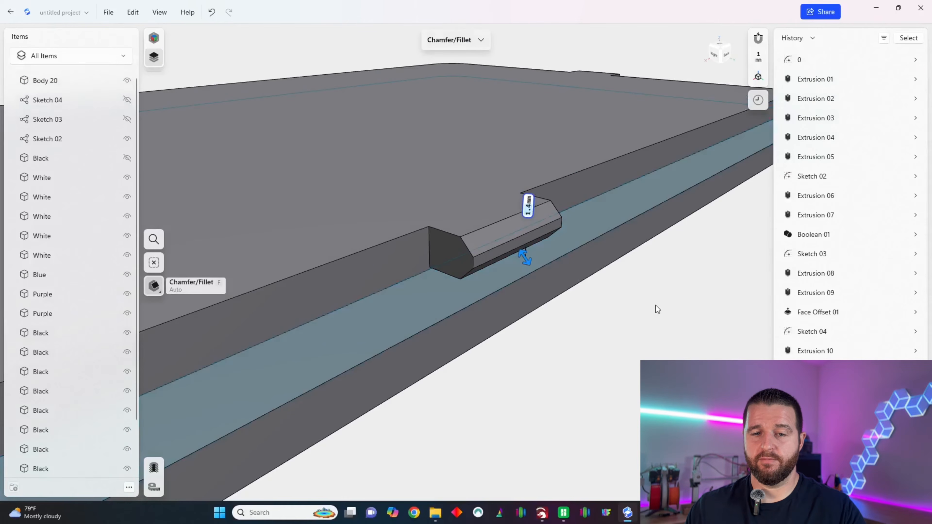
{"action": "left_click", "coordinate": [655, 305]}
Chamfer the upper and lower outer edges of the remaining short-side tab by 1.4 mm.
{"action": "scroll", "coordinate": [548, 316], "scroll_direction": "down", "scroll_amount": 2}
{"action": "left_click_drag", "start_coordinate": [721, 60], "coordinate": [710, 99]}
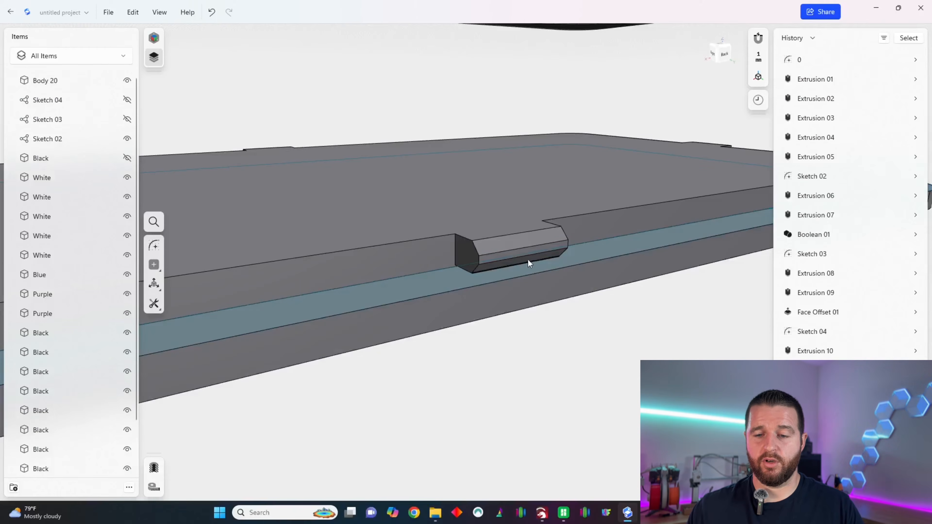
{"action": "left_click", "coordinate": [513, 254]}
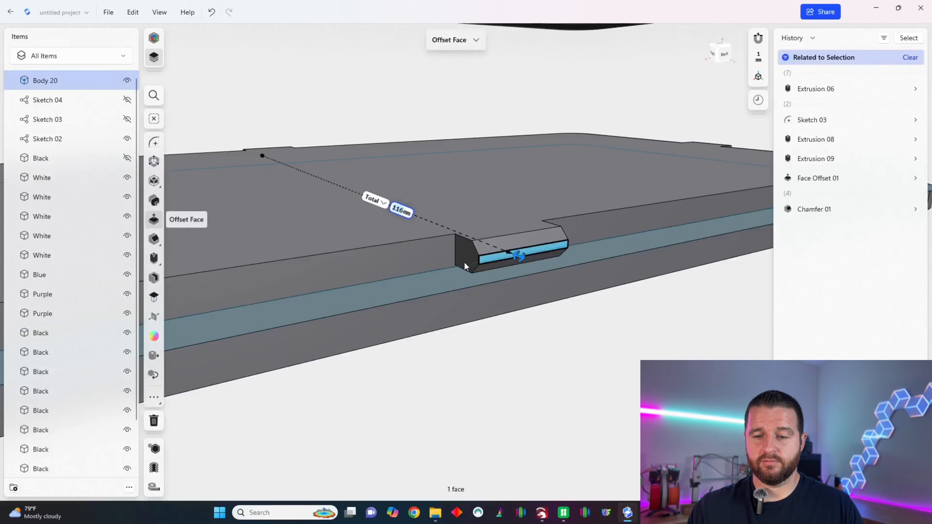
{"action": "left_click_drag", "start_coordinate": [728, 57], "coordinate": [681, 107]}
{"action": "middle_click_drag", "start_coordinate": [551, 205], "coordinate": [264, 186]}
{"action": "middle_click_drag", "start_coordinate": [728, 128], "coordinate": [571, 133]}
{"action": "left_click_drag", "start_coordinate": [722, 54], "coordinate": [686, 56]}
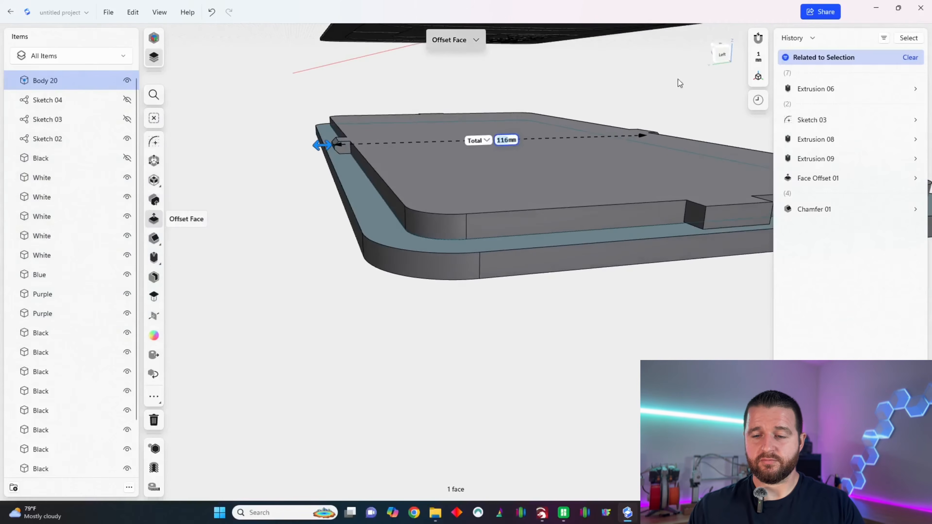
{"action": "scroll", "coordinate": [688, 226], "scroll_direction": "up", "scroll_amount": 4}
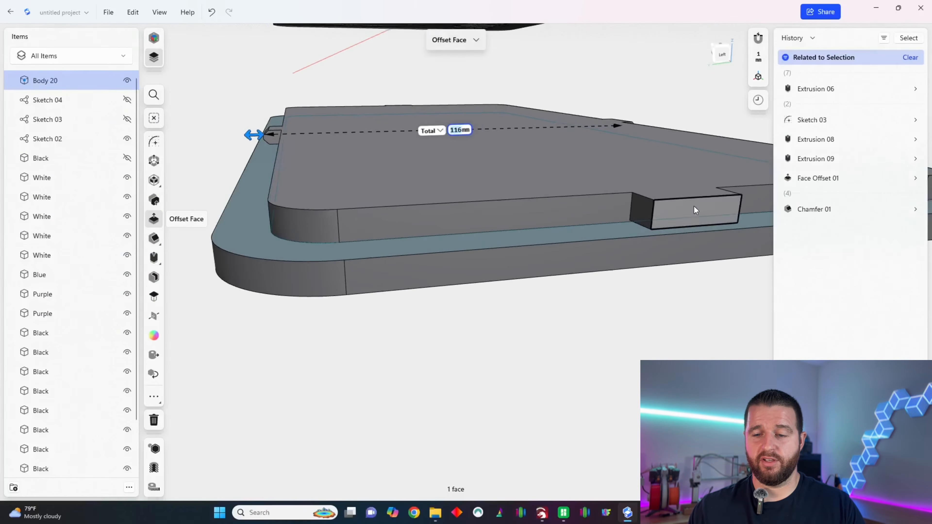
{"action": "left_click", "coordinate": [694, 199]}
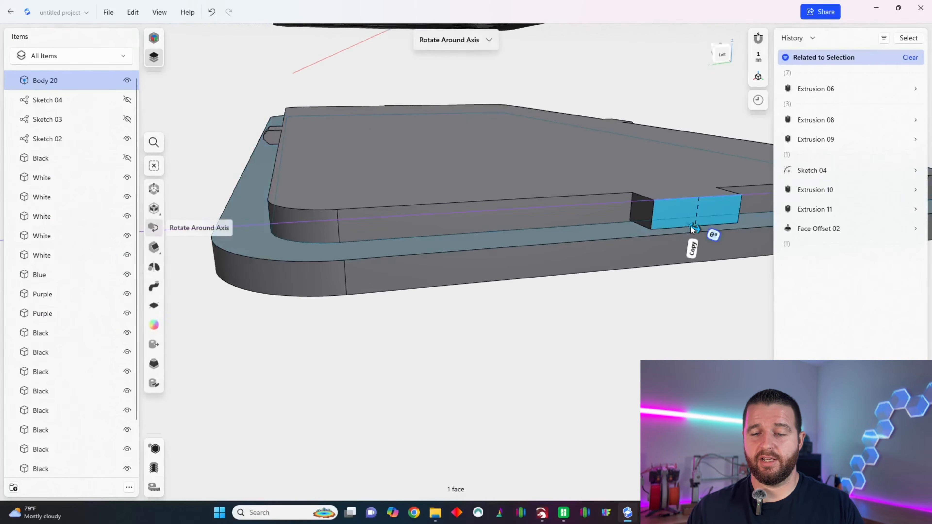
{"action": "left_click", "coordinate": [676, 228]}
{"action": "left_click_drag", "start_coordinate": [681, 239], "coordinate": [677, 230]}
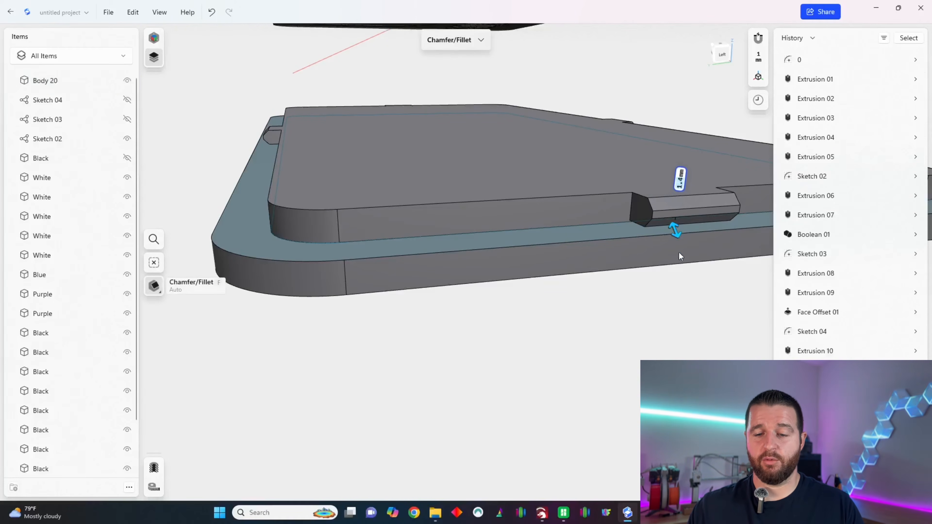
Offset the narrow outer end faces of all four chamfered tabs by -0.8 mm.
{"action": "left_click", "coordinate": [683, 213]}
{"action": "right_click_drag", "start_coordinate": [514, 235], "coordinate": [697, 235]}
{"action": "left_click", "coordinate": [383, 240]}
{"action": "right_click_drag", "start_coordinate": [383, 243], "coordinate": [660, 235]}
{"action": "left_click", "coordinate": [359, 333]}
{"action": "right_click_drag", "start_coordinate": [464, 352], "coordinate": [624, 330]}
{"action": "scroll", "coordinate": [367, 286], "scroll_direction": "up", "scroll_amount": 3}
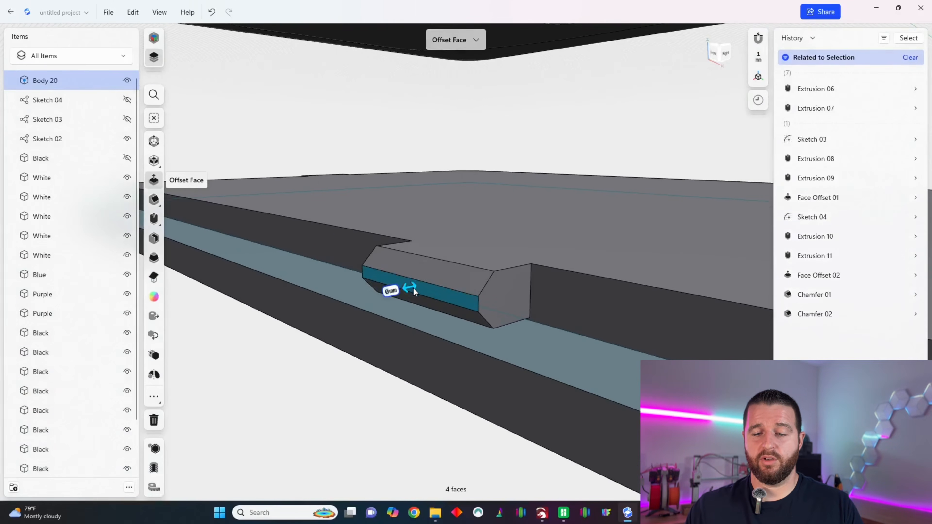
{"action": "left_click", "coordinate": [412, 284]}
{"action": "left_click_drag", "start_coordinate": [416, 282], "coordinate": [418, 280]}
{"action": "scroll", "coordinate": [318, 284], "scroll_direction": "down", "scroll_amount": 3}
{"action": "scroll", "coordinate": [317, 283], "scroll_direction": "down", "scroll_amount": 4}
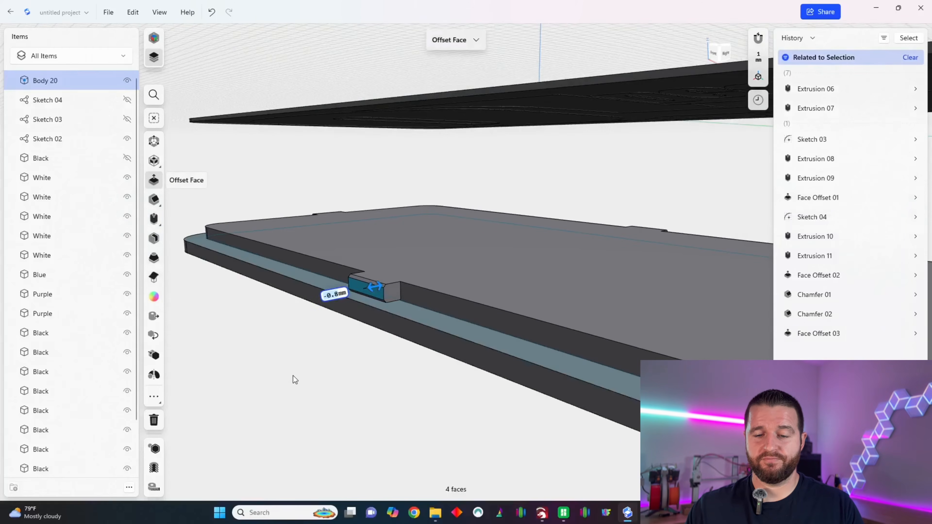
{"action": "left_click", "coordinate": [293, 374]}
Unhide the Black border body above the back plate and select it.
{"action": "scroll", "coordinate": [258, 325], "scroll_direction": "down", "scroll_amount": 6}
{"action": "left_click_drag", "start_coordinate": [724, 61], "coordinate": [676, 60]}
{"action": "middle_click_drag", "start_coordinate": [378, 357], "coordinate": [631, 312]}
{"action": "scroll", "coordinate": [402, 357], "scroll_direction": "down", "scroll_amount": 2}
{"action": "middle_click_drag", "start_coordinate": [191, 332], "coordinate": [269, 289]}
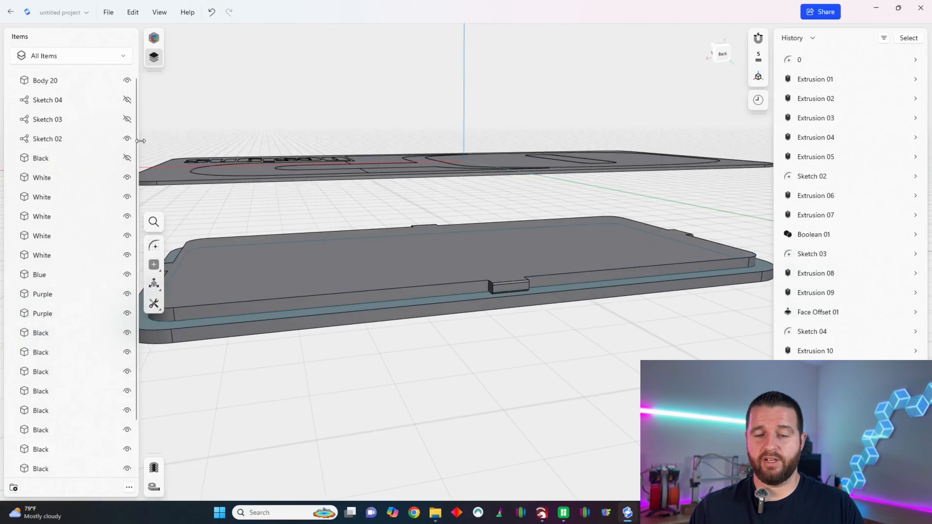
{"action": "left_click", "coordinate": [127, 159]}
{"action": "mouse_move", "coordinate": [720, 55]}
{"action": "left_mouse_down"}
{"action": "mouse_move", "coordinate": [712, 29]}
{"action": "mouse_move", "coordinate": [715, 52]}
{"action": "left_mouse_up"}
{"action": "left_click", "coordinate": [490, 263]}
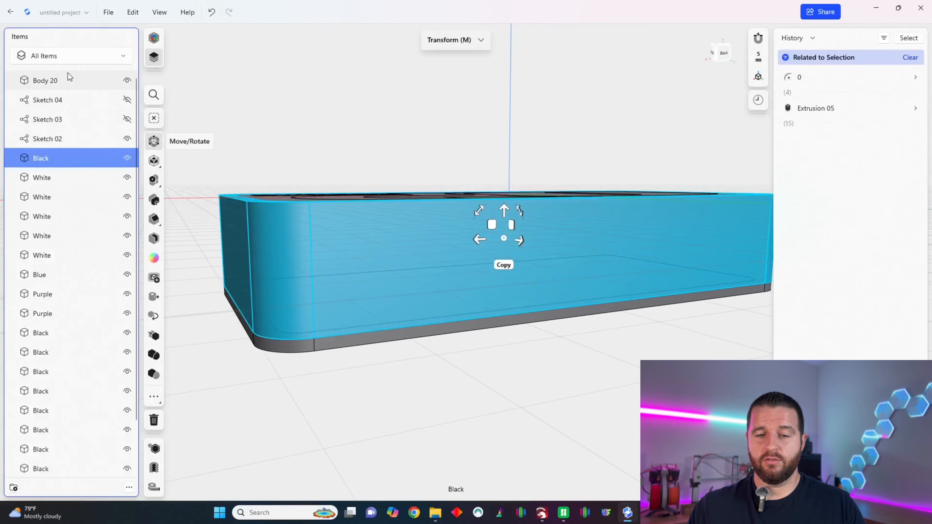
Rename Body 20 as Back Plate Black.
{"action": "left_click", "coordinate": [41, 81]}
{"action": "right_click", "coordinate": [56, 80]}
{"action": "left_click", "coordinate": [94, 103]}
{"action": "type", "text": "Back Plate Black"}
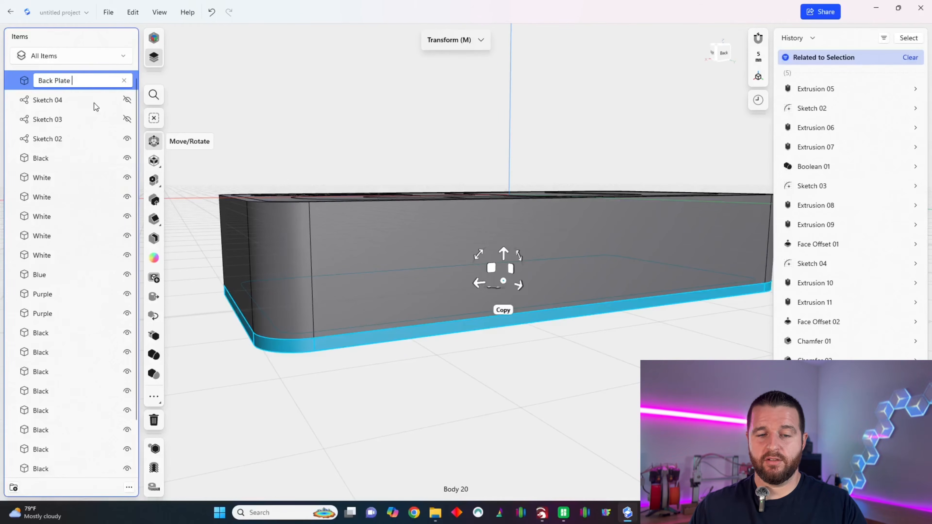
{"action": "key", "text": "Return"}
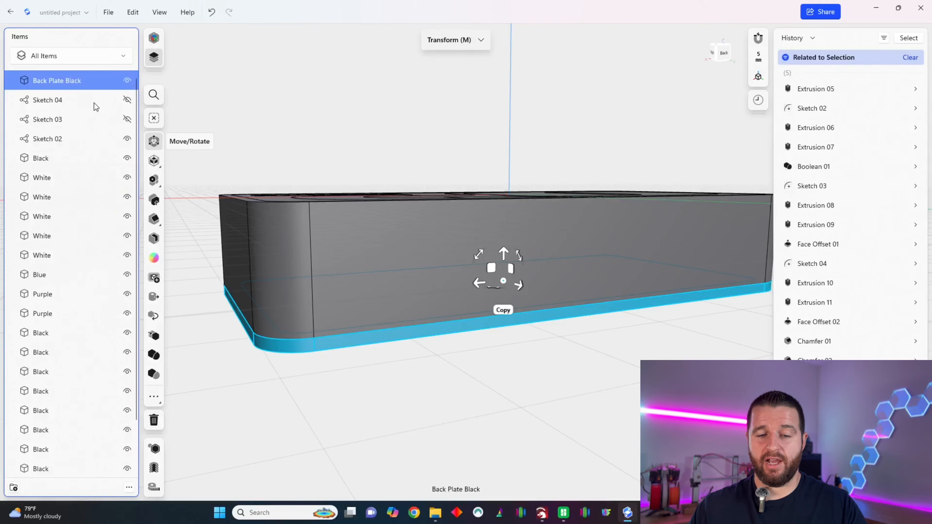
Subtract Back Plate Black from the Black border body, keeping the originals of all bodies.
{"action": "left_click", "coordinate": [46, 162]}
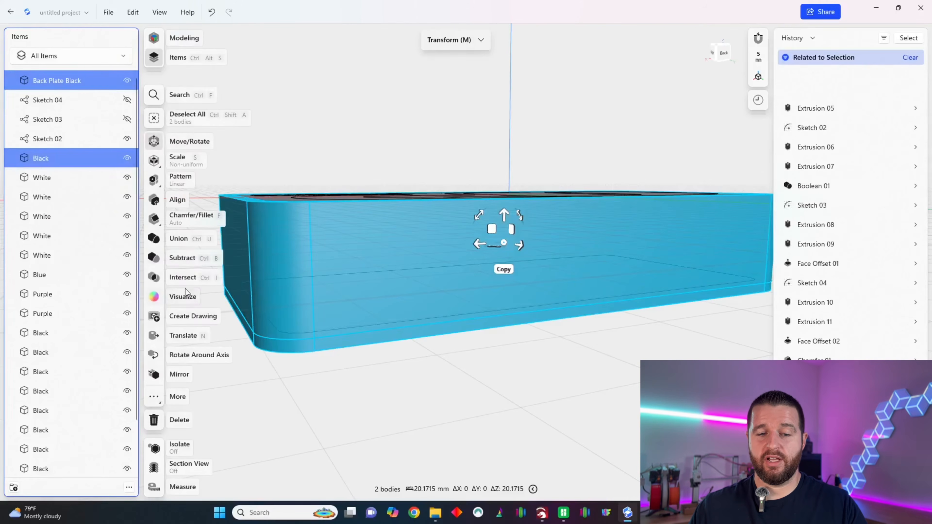
{"action": "left_click", "coordinate": [155, 258]}
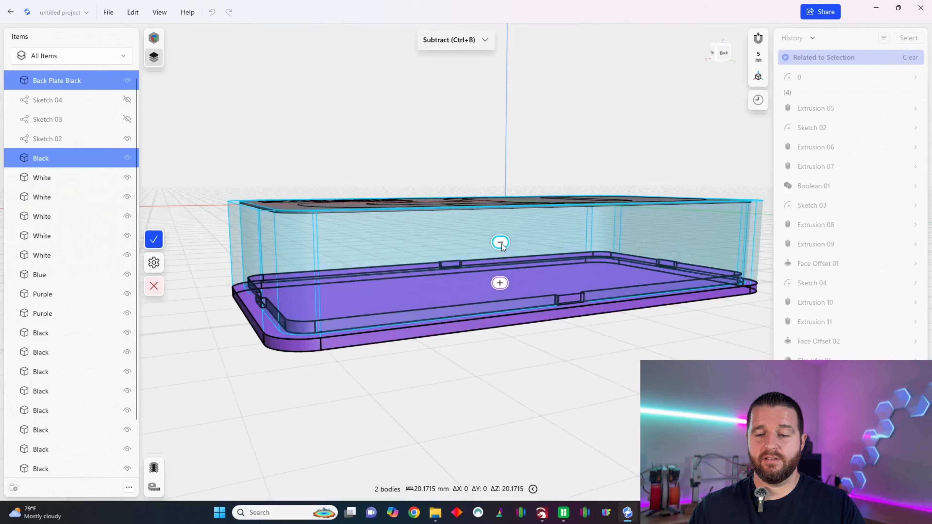
{"action": "left_click", "coordinate": [501, 244]}
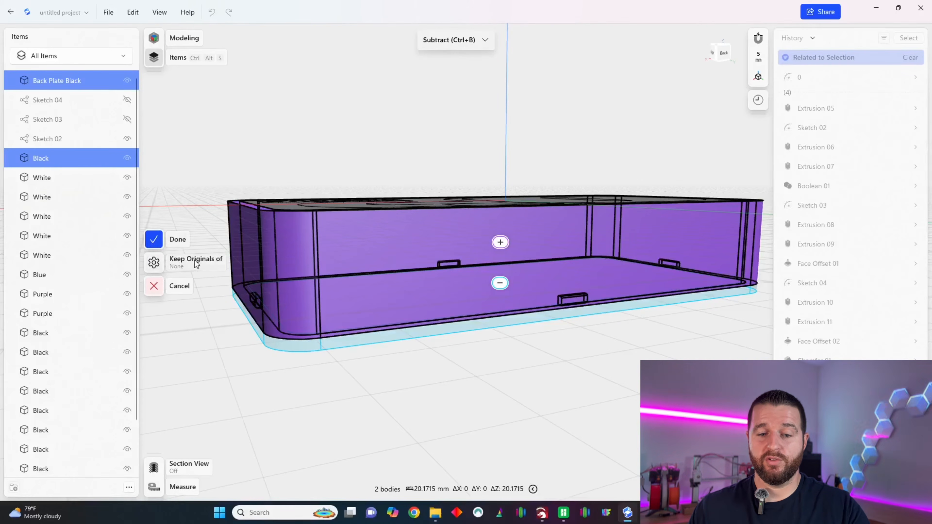
{"action": "left_click", "coordinate": [157, 263]}
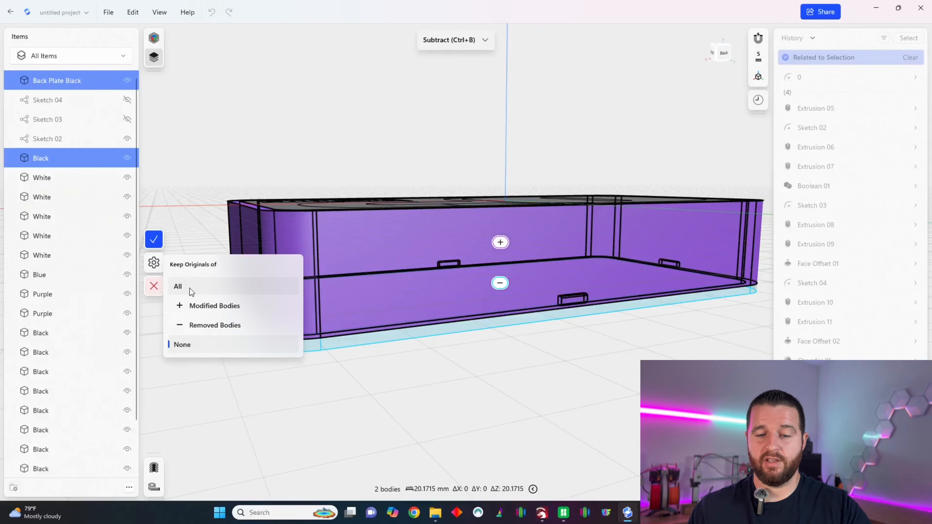
{"action": "left_click", "coordinate": [185, 287]}
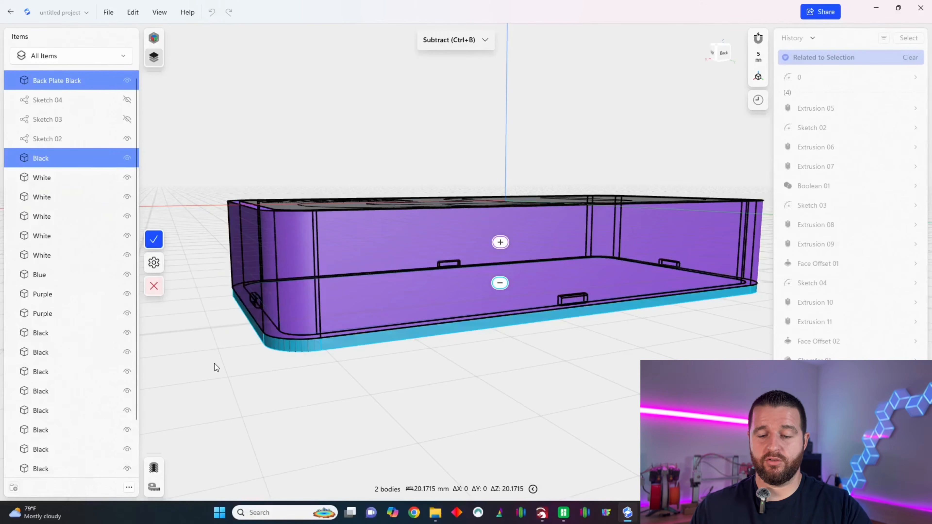
{"action": "left_click", "coordinate": [154, 239]}
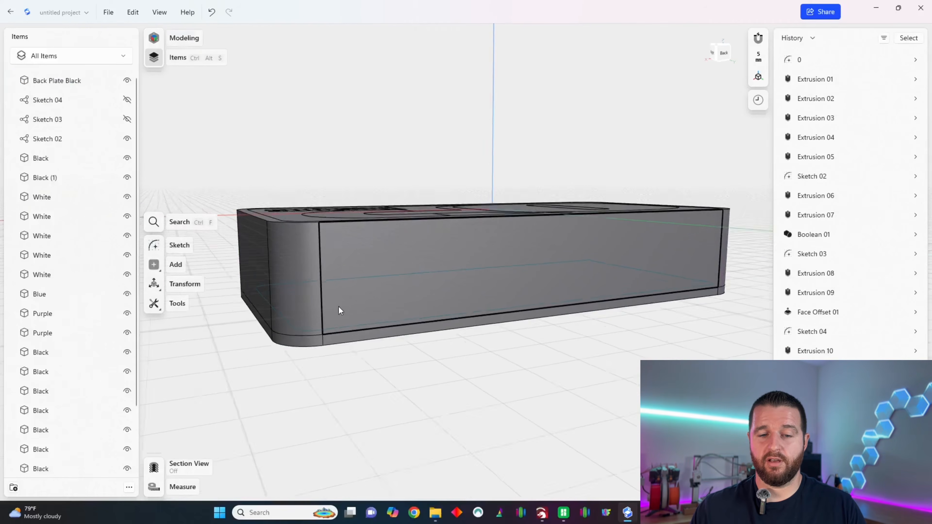
Compare the Black and Black (1) border bodies and delete the Black one.
{"action": "left_click", "coordinate": [724, 54]}
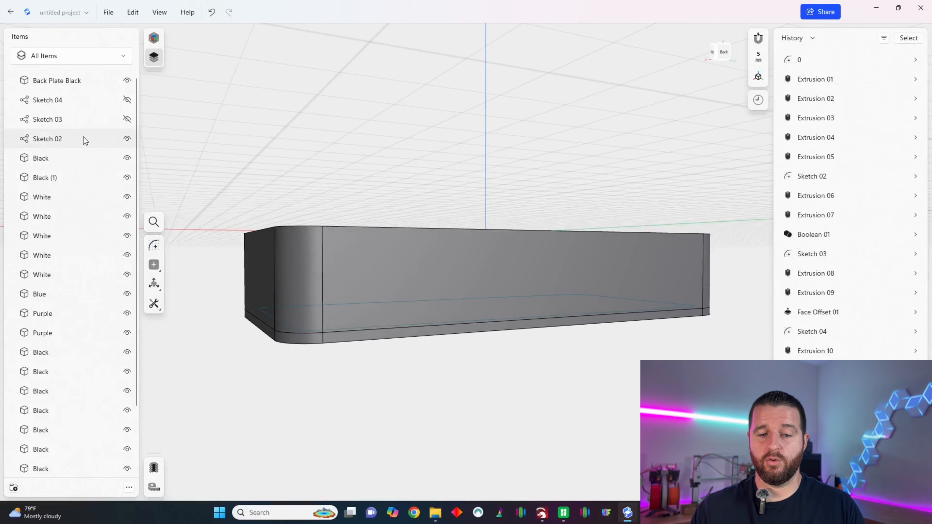
{"action": "left_click", "coordinate": [66, 160]}
{"action": "left_click", "coordinate": [60, 178]}
{"action": "left_click", "coordinate": [56, 159]}
{"action": "left_click", "coordinate": [57, 177]}
{"action": "left_click", "coordinate": [83, 159]}
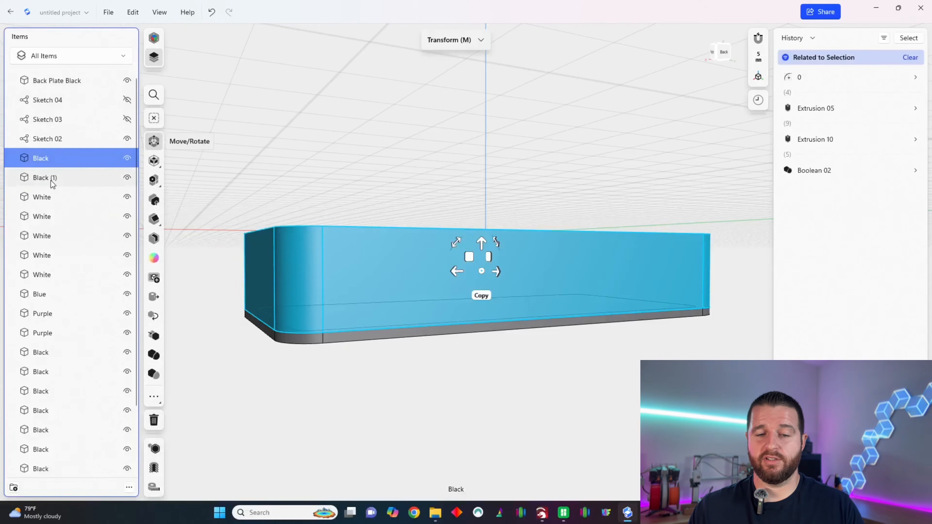
{"action": "left_click", "coordinate": [59, 180]}
{"action": "left_click", "coordinate": [45, 159]}
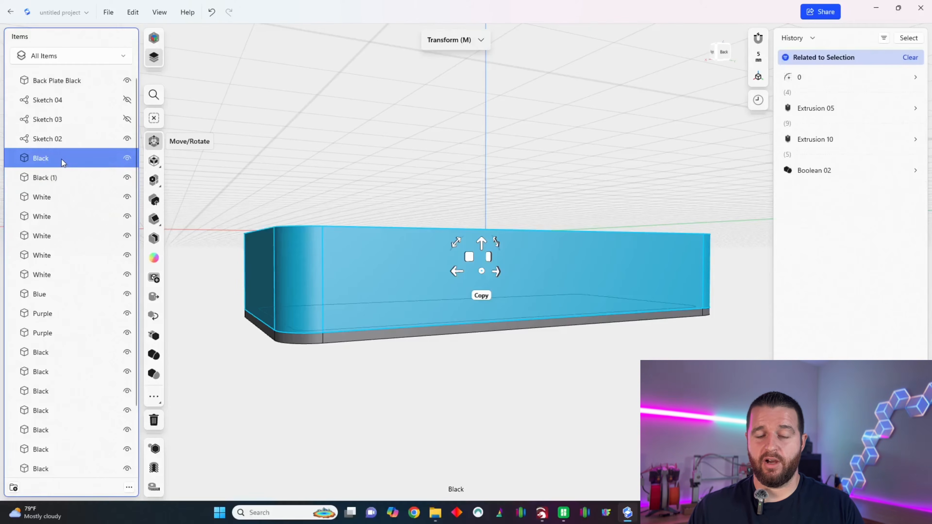
{"action": "key", "text": "Delete"}
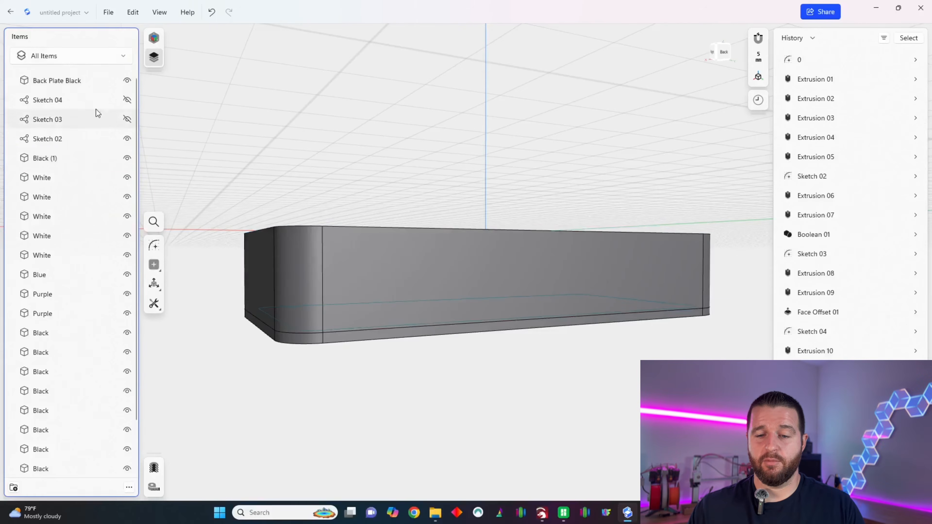
Hide Back Plate Black and inspect the border body's underside for the tab recesses.
{"action": "left_click", "coordinate": [101, 80]}
{"action": "left_click", "coordinate": [127, 80]}
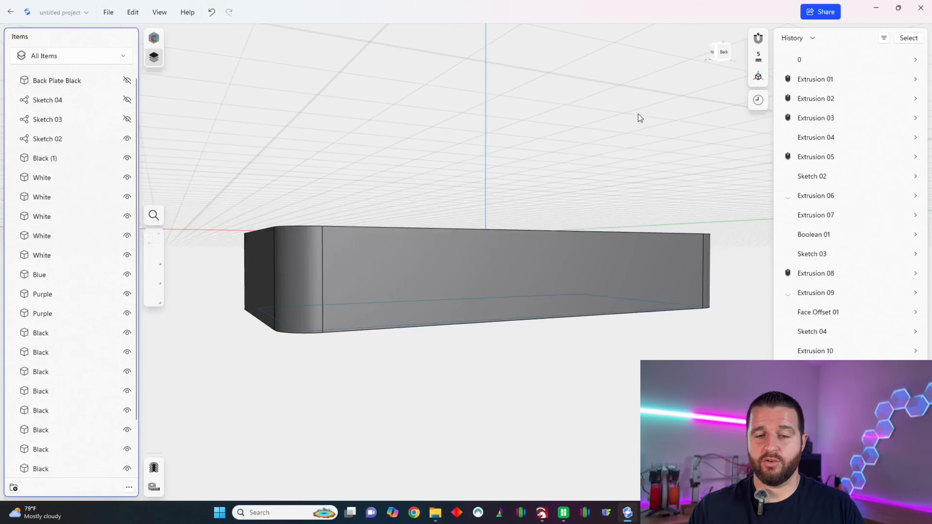
{"action": "left_click_drag", "start_coordinate": [722, 66], "coordinate": [725, 49]}
{"action": "mouse_move", "coordinate": [620, 244]}
{"action": "right_mouse_down"}
{"action": "mouse_move", "coordinate": [624, 214]}
{"action": "mouse_move", "coordinate": [689, 243]}
{"action": "mouse_move", "coordinate": [537, 216]}
{"action": "right_mouse_up"}
{"action": "scroll", "coordinate": [689, 243], "scroll_direction": "up", "scroll_amount": 3}
Hide Sketch 02 and show Back Plate Black again.
{"action": "left_click", "coordinate": [127, 138]}
{"action": "scroll", "coordinate": [625, 290], "scroll_direction": "up", "scroll_amount": 3}
{"action": "scroll", "coordinate": [625, 290], "scroll_direction": "down", "scroll_amount": 5}
{"action": "right_click_drag", "start_coordinate": [672, 52], "coordinate": [125, 89]}
{"action": "left_click", "coordinate": [127, 80]}
Sketch a 16 mm diameter circle on the back plate's underside, centred horizontally near the lower long edge.
{"action": "right_click_drag", "start_coordinate": [391, 175], "coordinate": [433, 154]}
{"action": "left_click", "coordinate": [721, 53]}
{"action": "middle_click_drag", "start_coordinate": [458, 350], "coordinate": [455, 259]}
{"action": "scroll", "coordinate": [455, 258], "scroll_direction": "up", "scroll_amount": 2}
{"action": "left_click", "coordinate": [264, 249]}
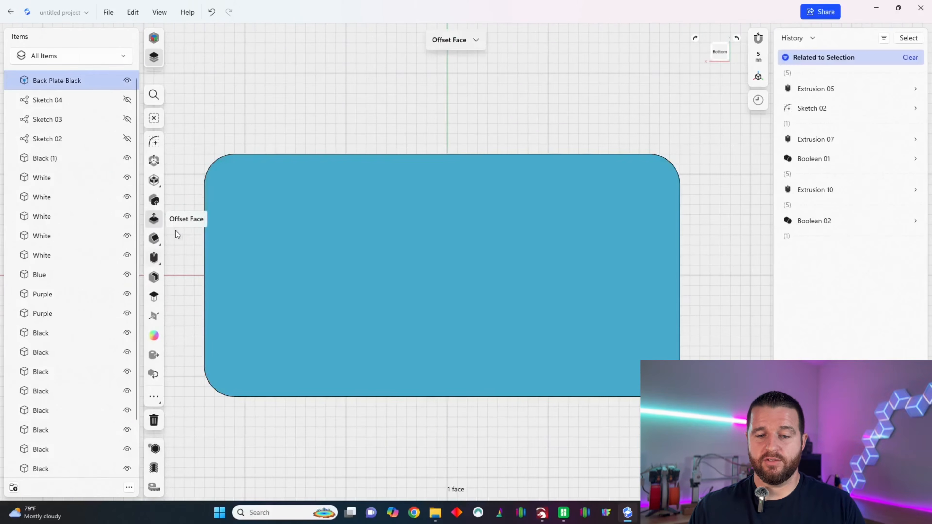
{"action": "left_click", "coordinate": [157, 145]}
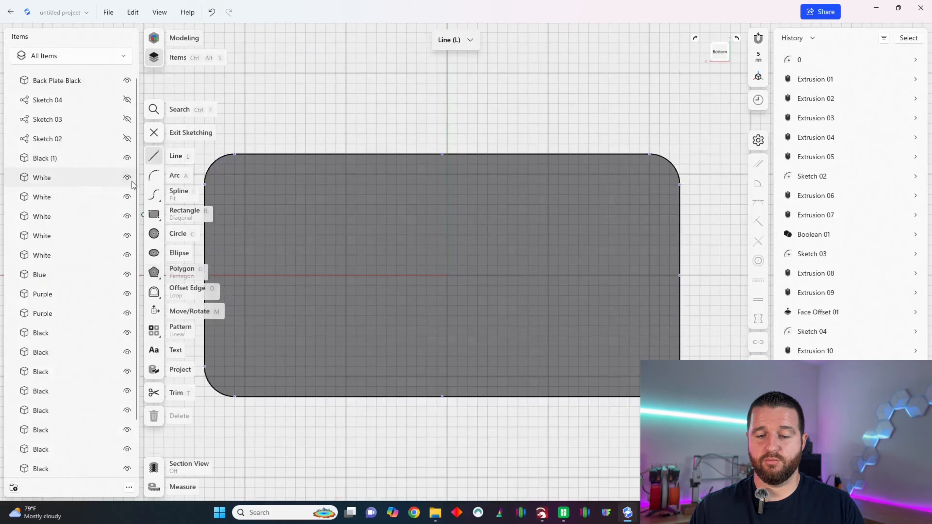
{"action": "left_click", "coordinate": [155, 234]}
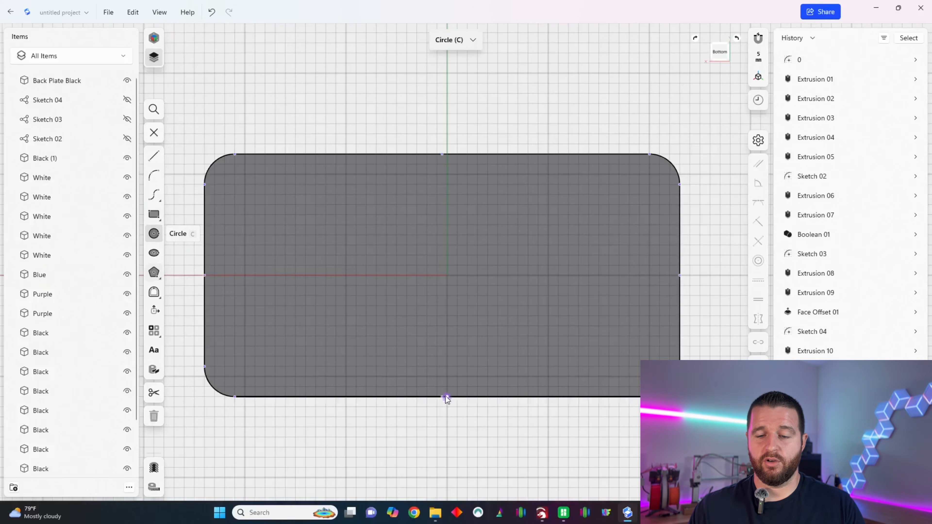
{"action": "left_click", "coordinate": [442, 357]}
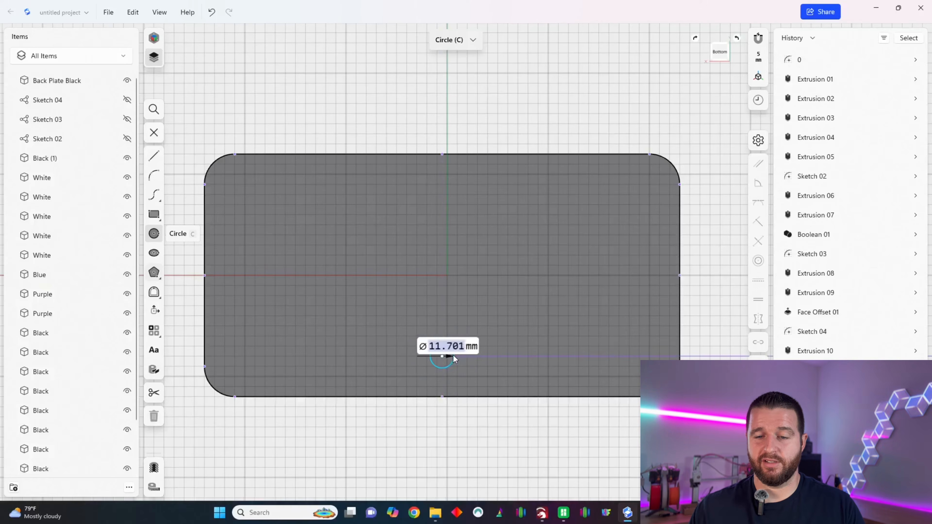
{"action": "left_click", "coordinate": [463, 356]}
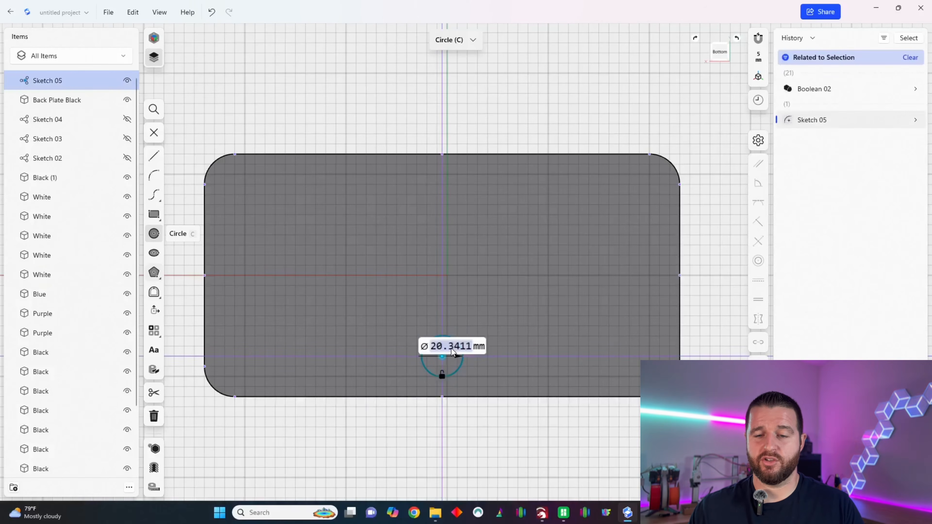
{"action": "type", "text": "16"}
{"action": "key", "text": "Return"}
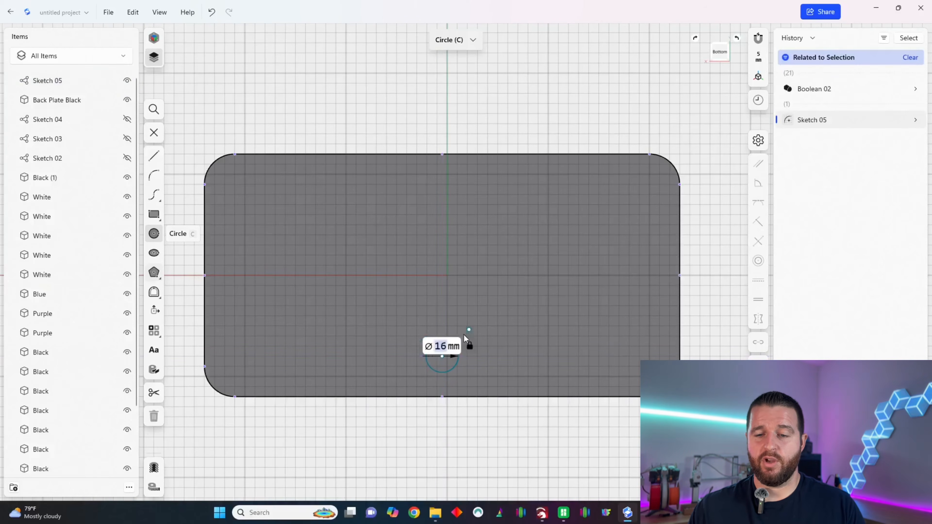
Draw a 50 × 10 mm rectangle near the upper long edge of the back plate's underside.
{"action": "left_click", "coordinate": [154, 214]}
{"action": "scroll", "coordinate": [443, 189], "scroll_direction": "up", "scroll_amount": 1}
{"action": "scroll", "coordinate": [443, 186], "scroll_direction": "up", "scroll_amount": 1}
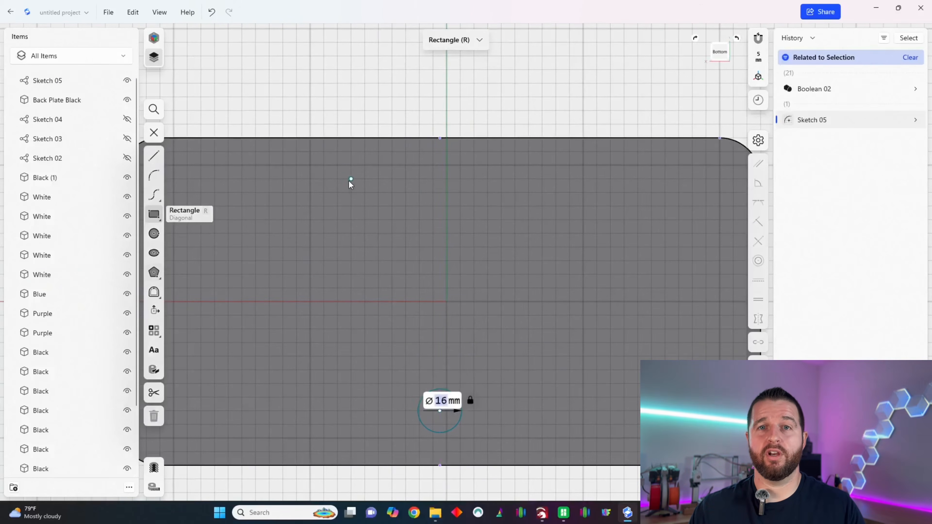
{"action": "left_click", "coordinate": [351, 180]}
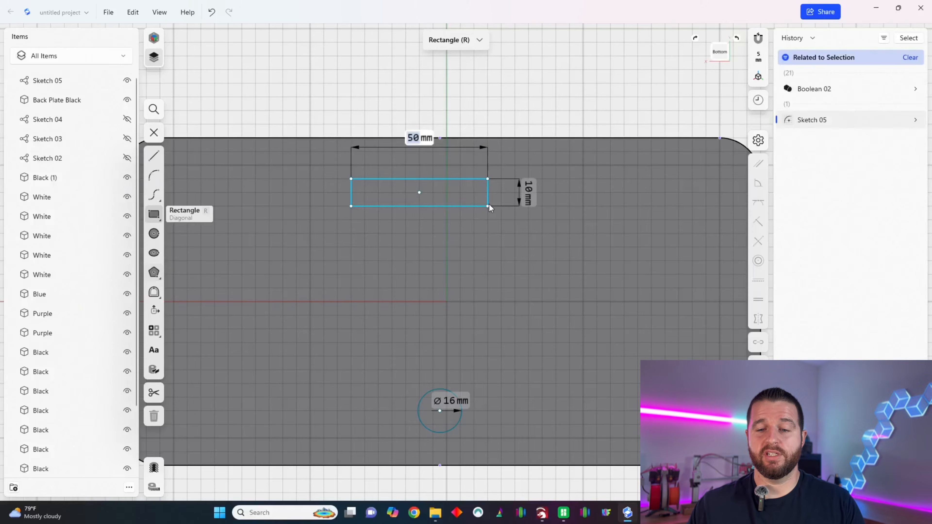
{"action": "left_click", "coordinate": [488, 205]}
Move the 50 × 10 mm rectangle sideways so its centre lines up with the plate's edge midpoint and the circle.
{"action": "left_click", "coordinate": [450, 179]}
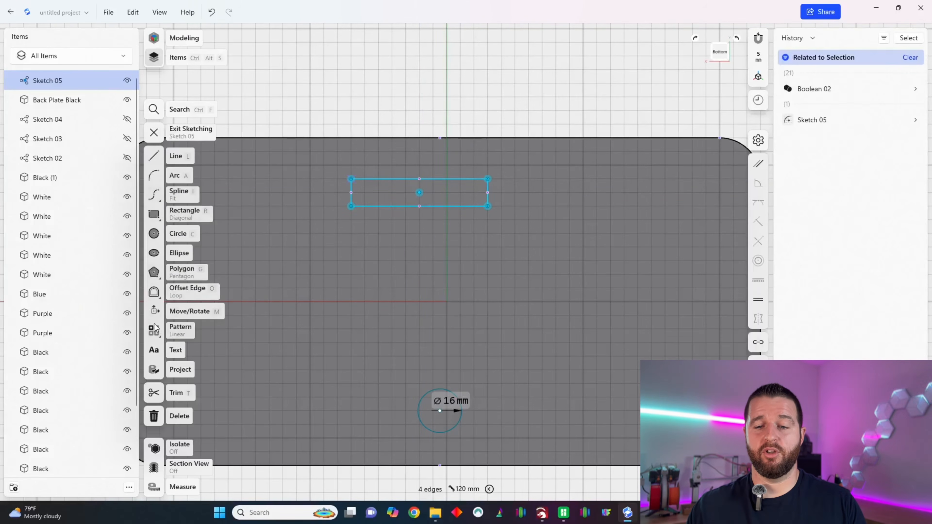
{"action": "left_click", "coordinate": [154, 310]}
{"action": "mouse_move", "coordinate": [434, 178]}
{"action": "left_mouse_down"}
{"action": "mouse_move", "coordinate": [459, 137]}
{"action": "mouse_move", "coordinate": [453, 123]}
{"action": "mouse_move", "coordinate": [442, 162]}
{"action": "left_mouse_up"}
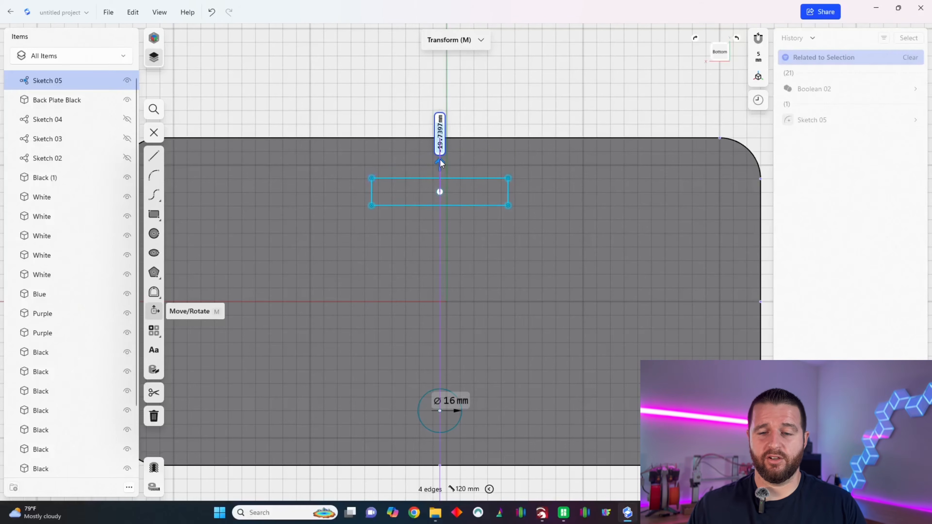
{"action": "scroll", "coordinate": [528, 133], "scroll_direction": "up", "scroll_amount": 2}
{"action": "key", "text": "Escape"}
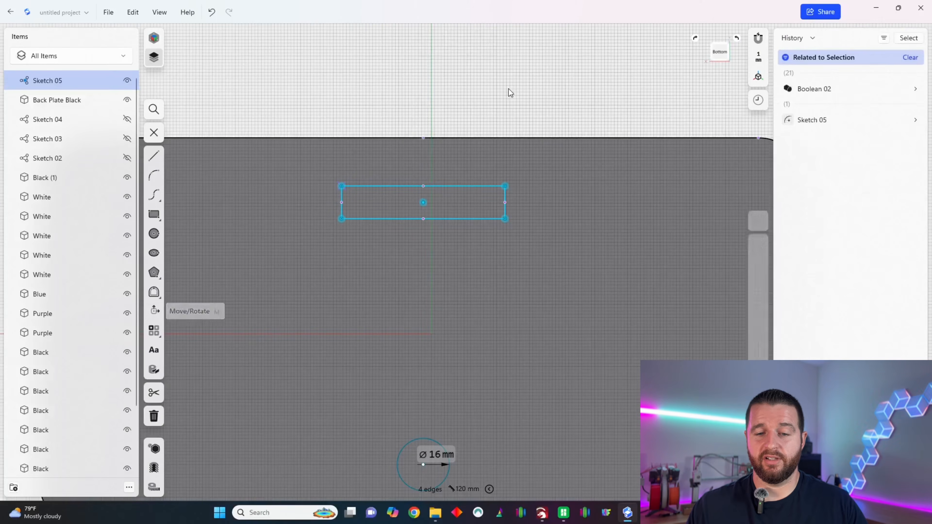
{"action": "scroll", "coordinate": [508, 173], "scroll_direction": "down", "scroll_amount": 2}
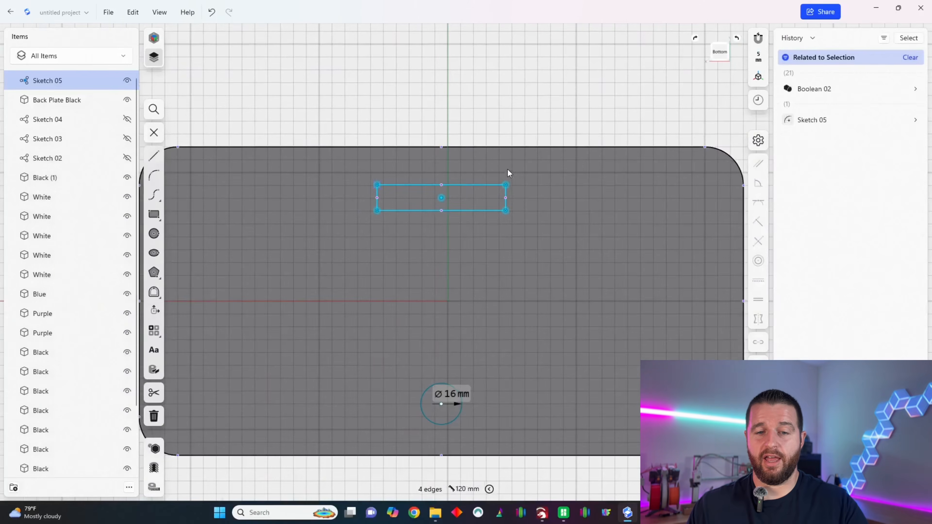
Draw a zigzag of connected lines between the rectangle's upper edge and its horizontal midline, from the top midpoint to the left end.
{"action": "left_click", "coordinate": [154, 156]}
{"action": "scroll", "coordinate": [440, 192], "scroll_direction": "up", "scroll_amount": 3}
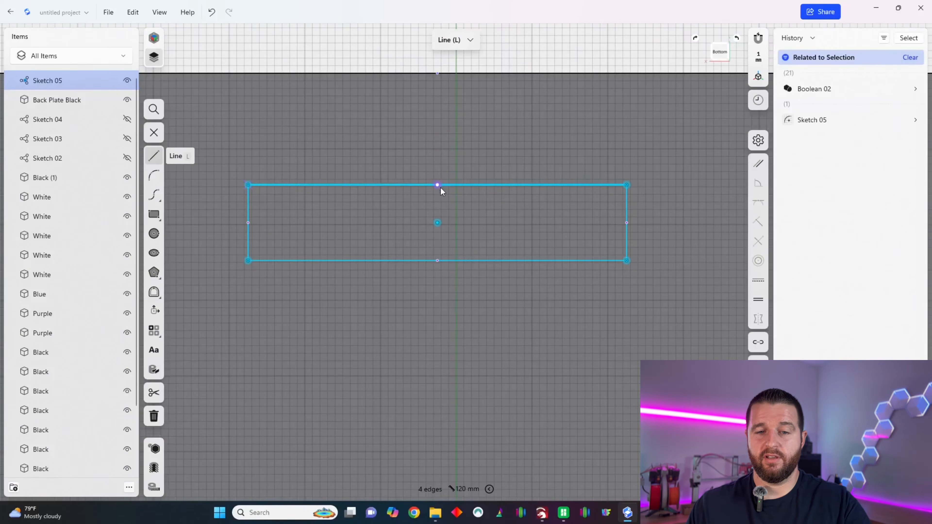
{"action": "left_click", "coordinate": [437, 185]}
{"action": "scroll", "coordinate": [416, 225], "scroll_direction": "up", "scroll_amount": 1}
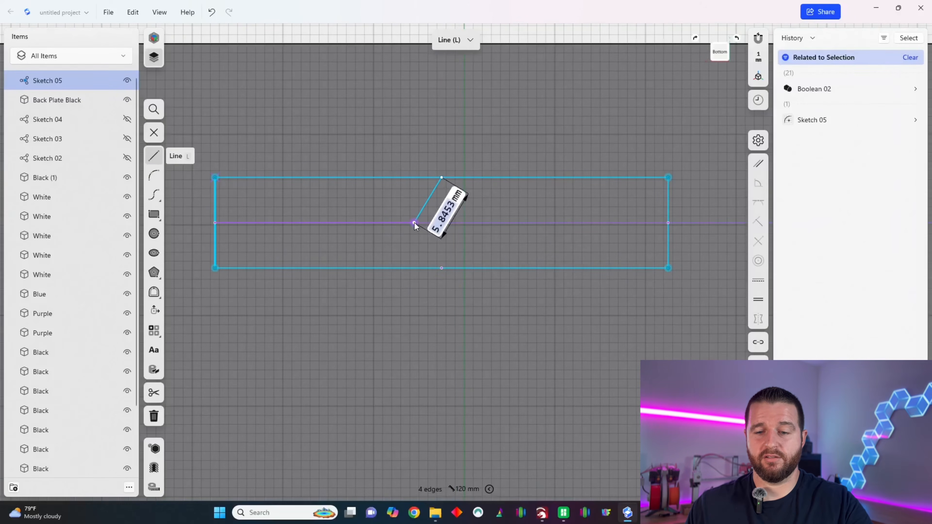
{"action": "scroll", "coordinate": [415, 222], "scroll_direction": "down", "scroll_amount": 1}
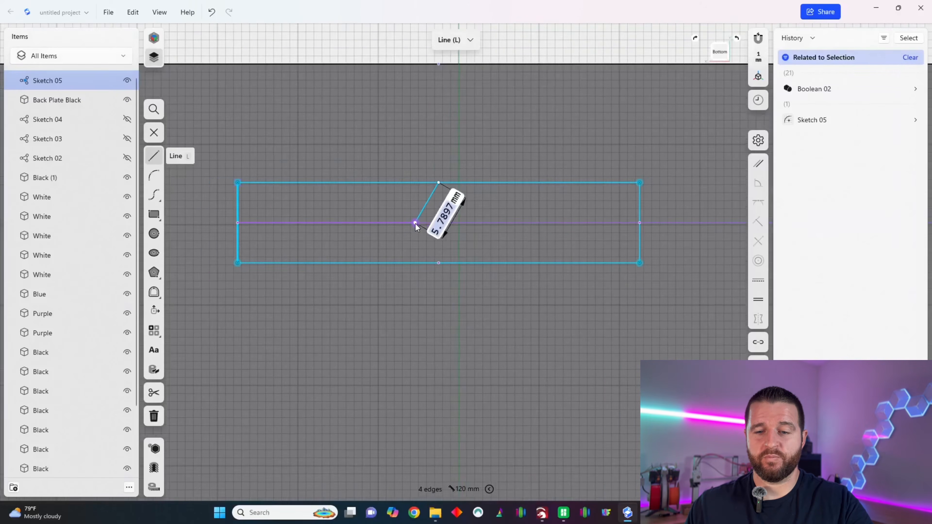
{"action": "scroll", "coordinate": [416, 224], "scroll_direction": "up", "scroll_amount": 1}
{"action": "middle_click_drag", "start_coordinate": [415, 224], "coordinate": [449, 243]}
{"action": "left_click", "coordinate": [448, 243]}
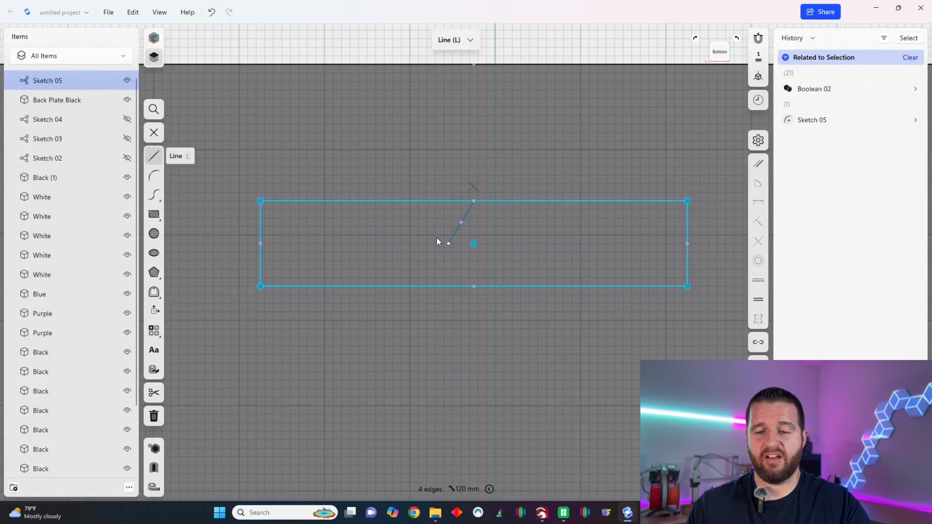
{"action": "left_click", "coordinate": [422, 201]}
{"action": "scroll", "coordinate": [439, 207], "scroll_direction": "down", "scroll_amount": 2}
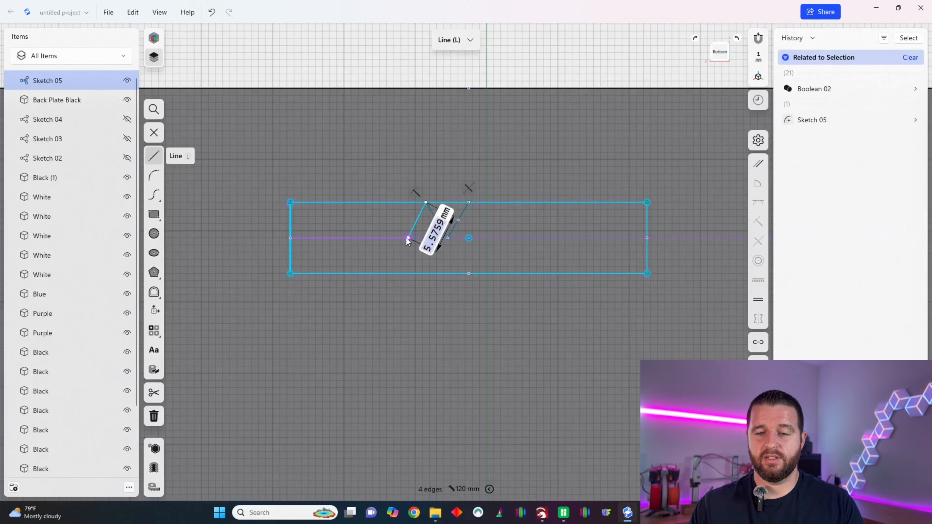
{"action": "scroll", "coordinate": [405, 238], "scroll_direction": "up", "scroll_amount": 1}
{"action": "left_click", "coordinate": [405, 237]}
{"action": "left_click", "coordinate": [383, 202]}
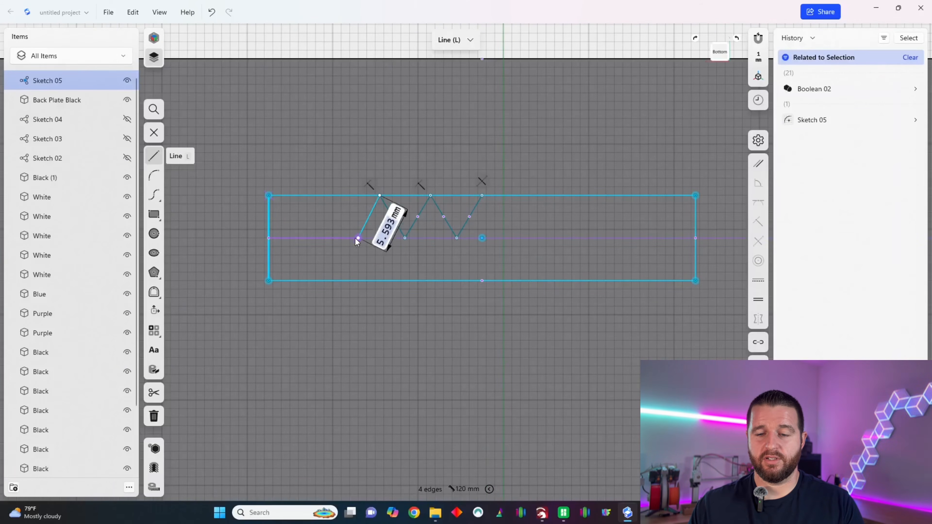
{"action": "left_click", "coordinate": [354, 238]}
{"action": "left_click", "coordinate": [328, 196]}
{"action": "left_click", "coordinate": [306, 238]}
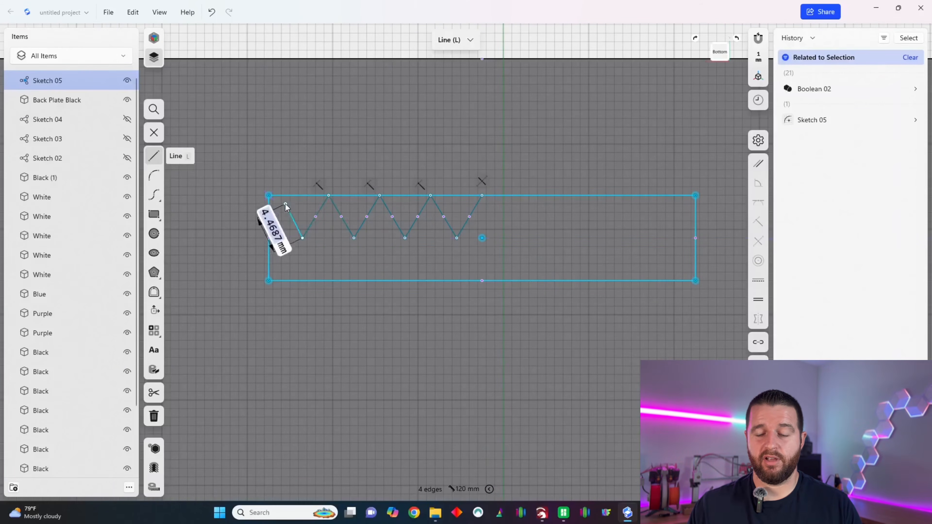
{"action": "scroll", "coordinate": [276, 198], "scroll_direction": "up", "scroll_amount": 2}
{"action": "left_click", "coordinate": [276, 195]}
Continue the sawtooth lines from the rectangle's top midpoint to its right end, matching the teeth on the left half.
{"action": "scroll", "coordinate": [276, 198], "scroll_direction": "down", "scroll_amount": 2}
{"action": "left_click", "coordinate": [469, 200]}
{"action": "left_click", "coordinate": [494, 240]}
{"action": "left_click", "coordinate": [518, 199]}
{"action": "left_click", "coordinate": [541, 240]}
{"action": "scroll", "coordinate": [531, 237], "scroll_direction": "right", "scroll_amount": 2}
{"action": "left_click", "coordinate": [516, 200]}
{"action": "scroll", "coordinate": [539, 240], "scroll_direction": "up", "scroll_amount": 2}
{"action": "left_click", "coordinate": [540, 240]}
{"action": "scroll", "coordinate": [553, 203], "scroll_direction": "down", "scroll_amount": 2}
{"action": "left_click", "coordinate": [554, 202]}
{"action": "scroll", "coordinate": [578, 242], "scroll_direction": "up", "scroll_amount": 1}
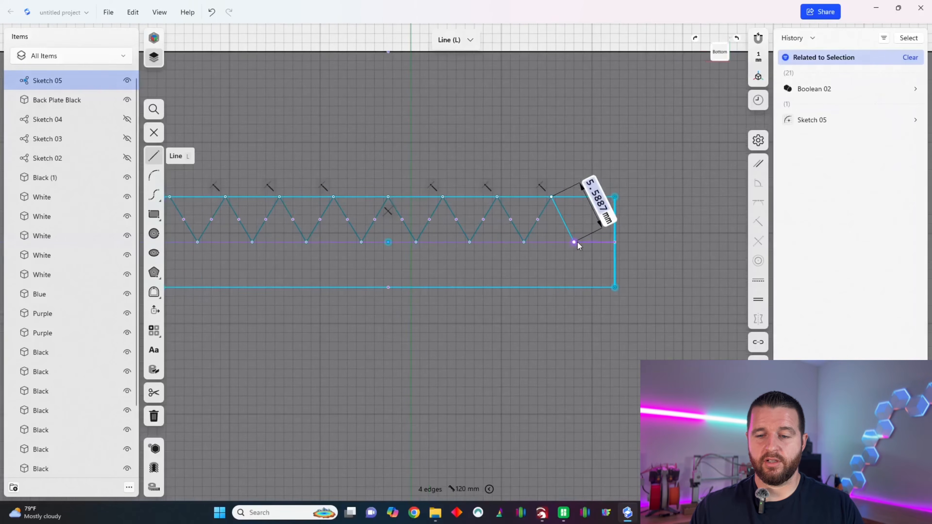
{"action": "left_click", "coordinate": [579, 242]}
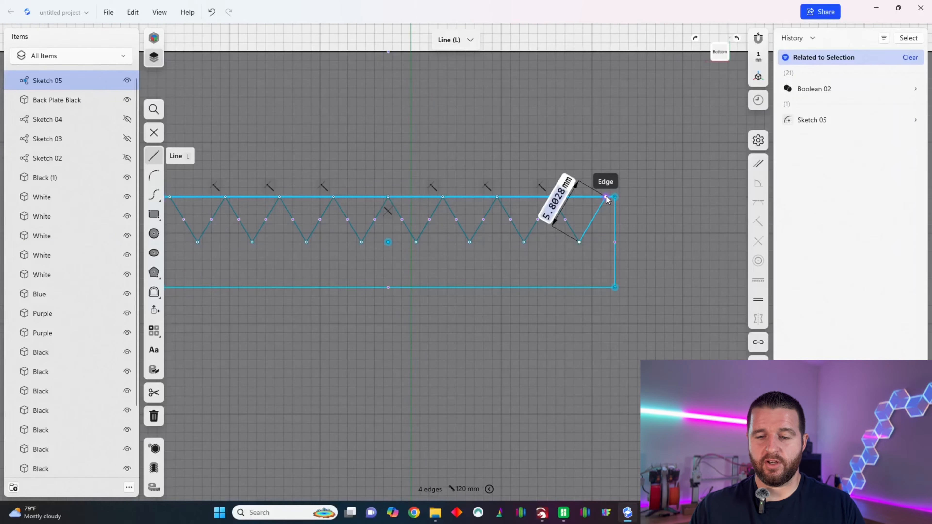
{"action": "scroll", "coordinate": [606, 198], "scroll_direction": "down", "scroll_amount": 5}
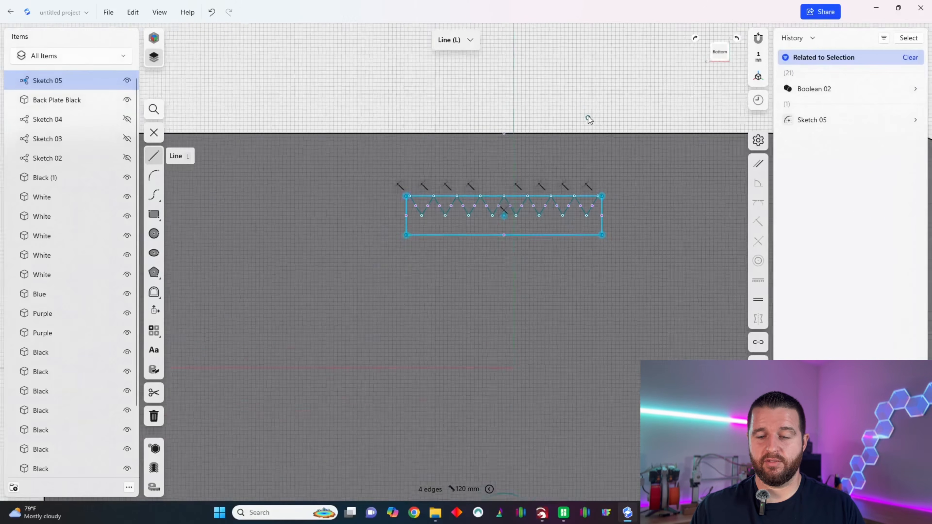
{"action": "key", "text": "Escape"}
{"action": "scroll", "coordinate": [462, 130], "scroll_direction": "down", "scroll_amount": 2}
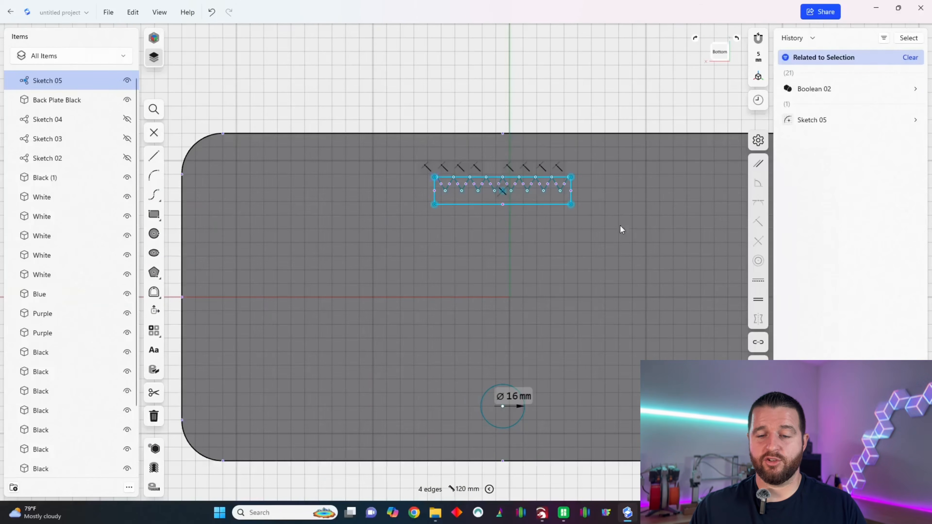
Extrude the toothed hanger profile and the 16 mm circle by -8 mm to cut them into the back plate.
{"action": "left_click", "coordinate": [477, 236]}
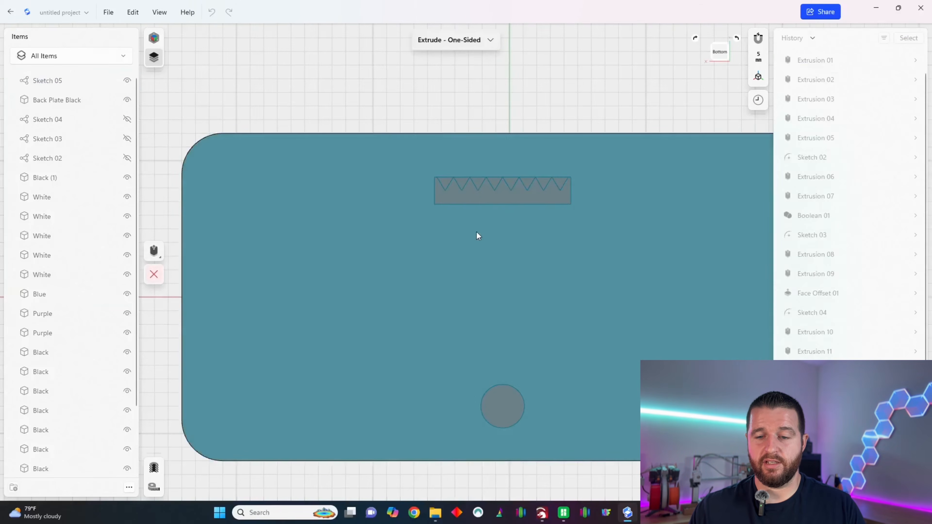
{"action": "left_click", "coordinate": [510, 201]}
{"action": "mouse_move", "coordinate": [529, 253]}
{"action": "right_mouse_down"}
{"action": "mouse_move", "coordinate": [539, 294]}
{"action": "mouse_move", "coordinate": [617, 363]}
{"action": "right_mouse_up"}
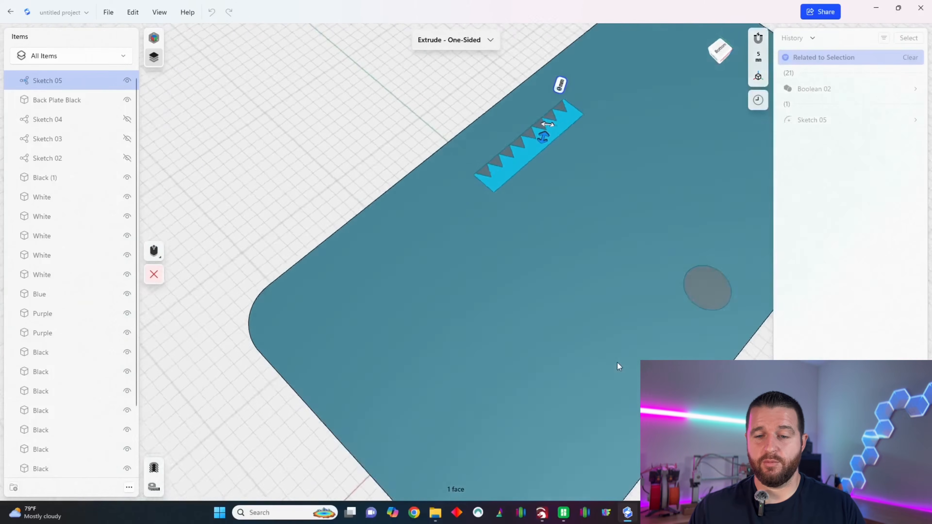
{"action": "left_click", "coordinate": [720, 247]}
{"action": "right_click_drag", "start_coordinate": [651, 233], "coordinate": [524, 247]}
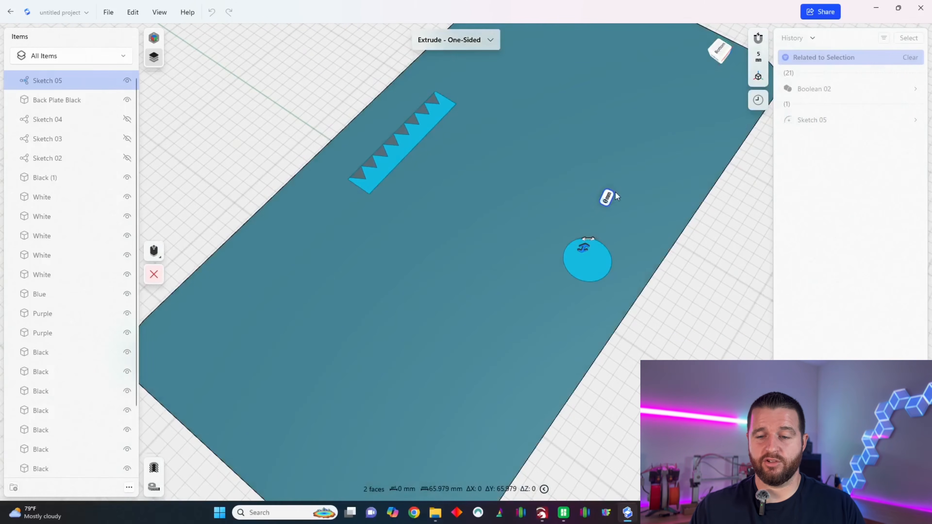
{"action": "type", "text": "-8"}
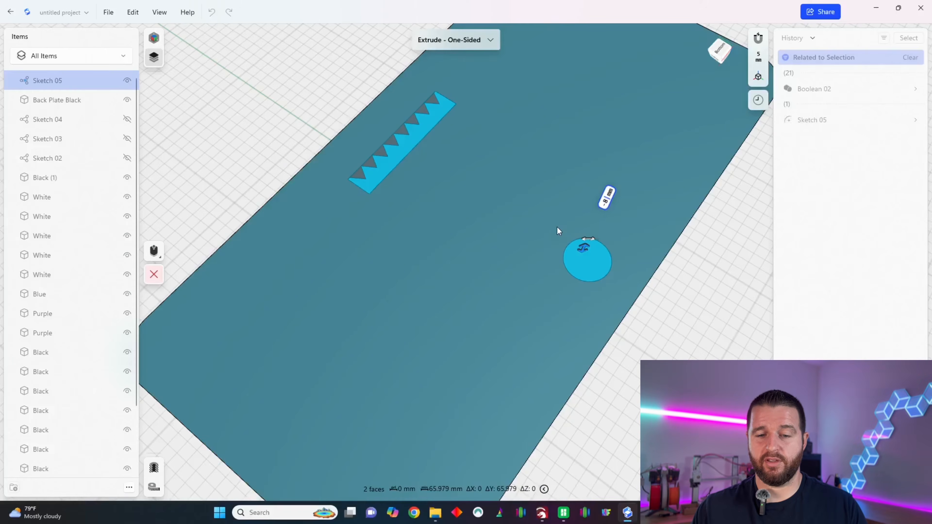
{"action": "key", "text": "Return"}
{"action": "left_click", "coordinate": [153, 240]}
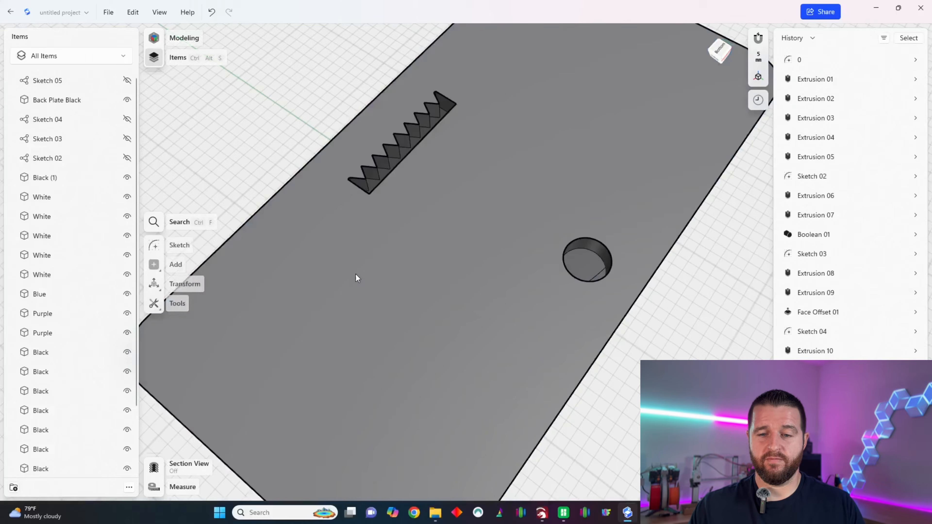
Hide the Black (1) border body and inspect the sawtooth slot and round hole in the back plate.
{"action": "left_click_drag", "start_coordinate": [720, 50], "coordinate": [699, 111]}
{"action": "left_click_drag", "start_coordinate": [722, 56], "coordinate": [687, 75]}
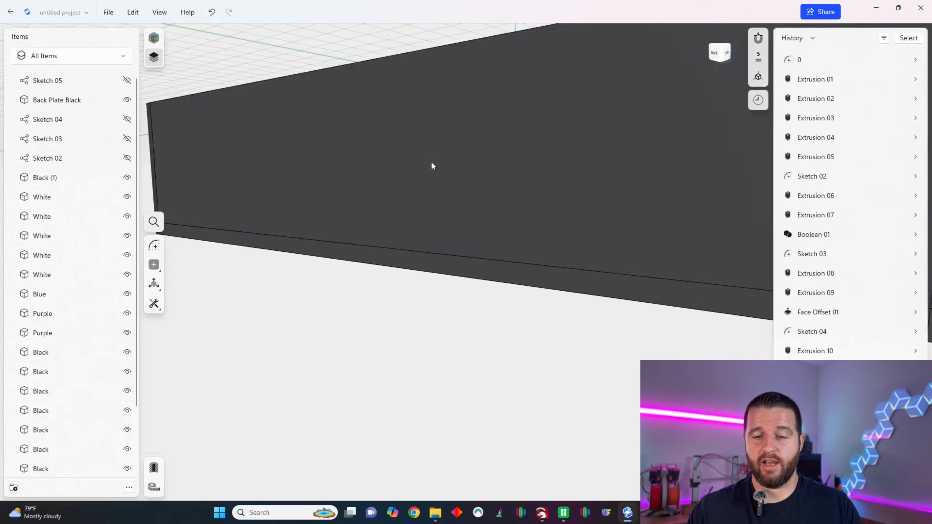
{"action": "left_click", "coordinate": [431, 163]}
{"action": "left_click", "coordinate": [127, 178]}
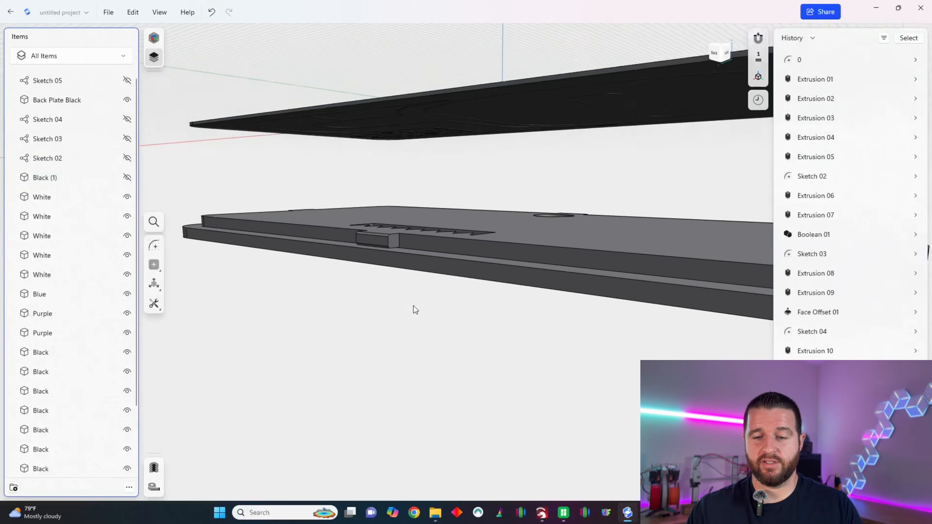
{"action": "mouse_move", "coordinate": [712, 62]}
{"action": "left_mouse_down"}
{"action": "mouse_move", "coordinate": [718, 57]}
{"action": "mouse_move", "coordinate": [707, 63]}
{"action": "left_mouse_up"}
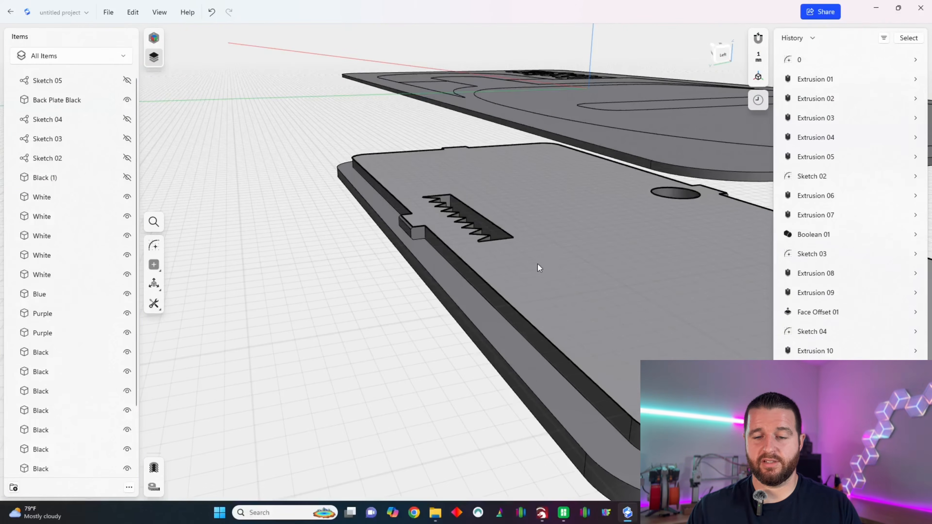
Start a sketch on the back plate's inner face and draw a line along the sawtooth slot's toothed side, joining its two end corners.
{"action": "left_click", "coordinate": [538, 264]}
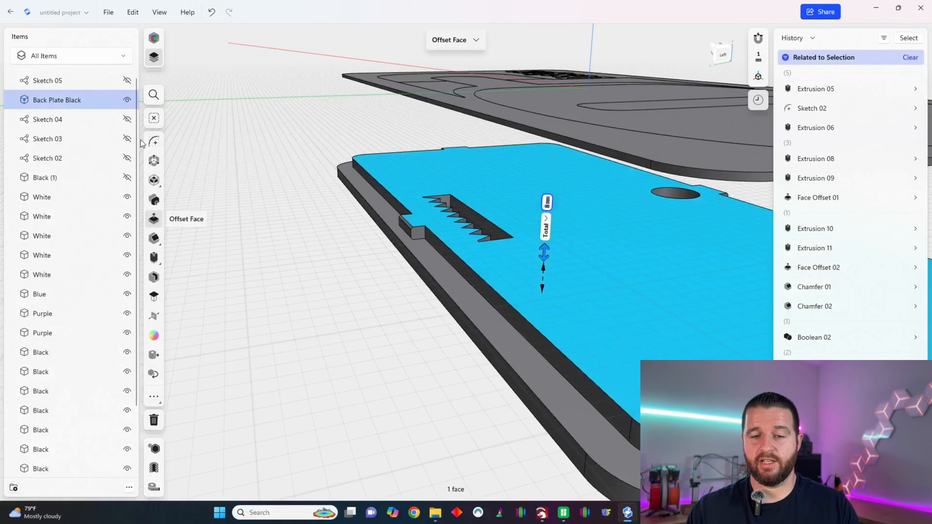
{"action": "left_click", "coordinate": [154, 142]}
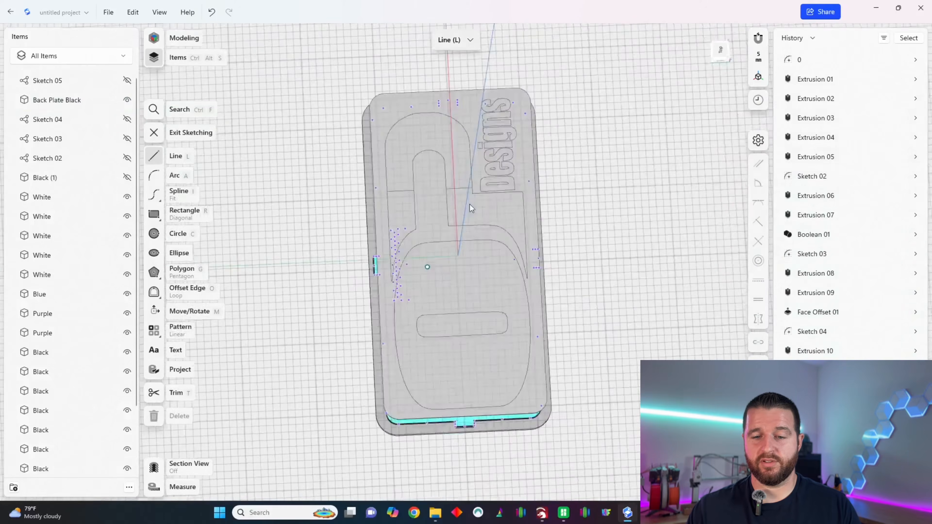
{"action": "left_click_drag", "start_coordinate": [725, 45], "coordinate": [737, 15]}
{"action": "scroll", "coordinate": [410, 275], "scroll_direction": "up", "scroll_amount": 5}
{"action": "scroll", "coordinate": [388, 291], "scroll_direction": "up", "scroll_amount": 5}
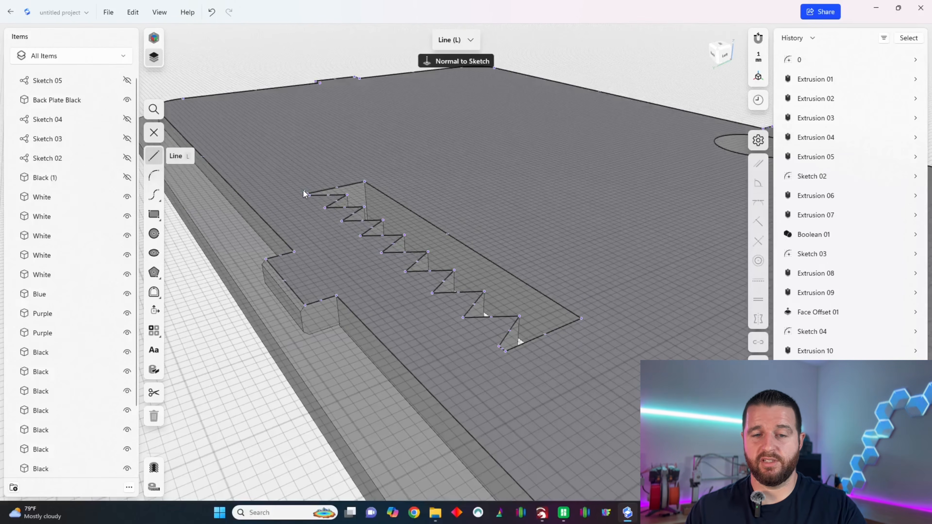
{"action": "left_click", "coordinate": [307, 194]}
{"action": "left_click", "coordinate": [504, 353]}
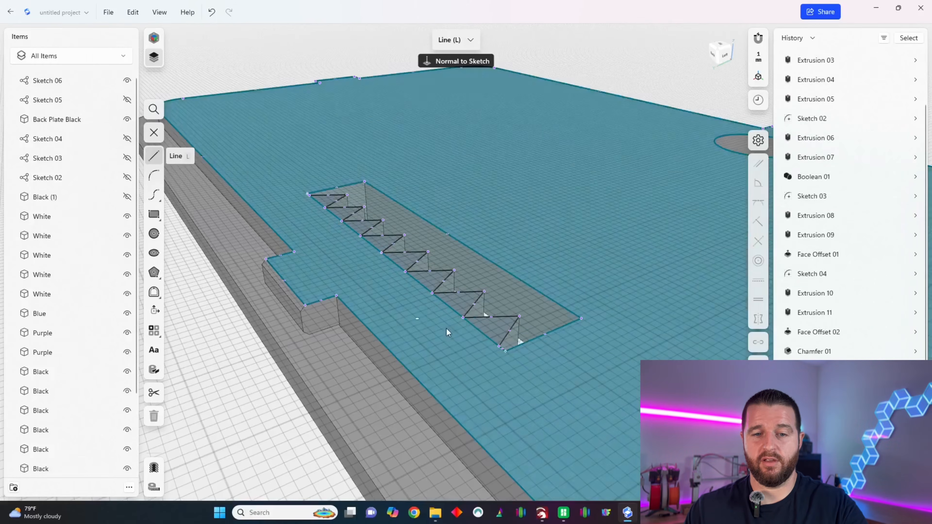
Extrude the eight triangular tooth regions of the back plate's sawtooth slot by -4 mm.
{"action": "key", "text": "e"}
{"action": "left_click", "coordinate": [498, 326]}
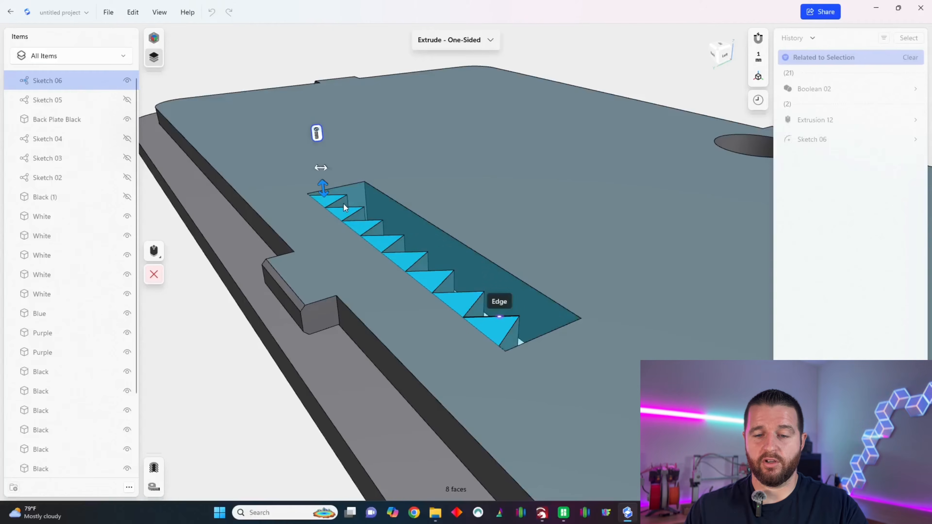
{"action": "type", "text": "-4"}
{"action": "key", "text": "Tab"}
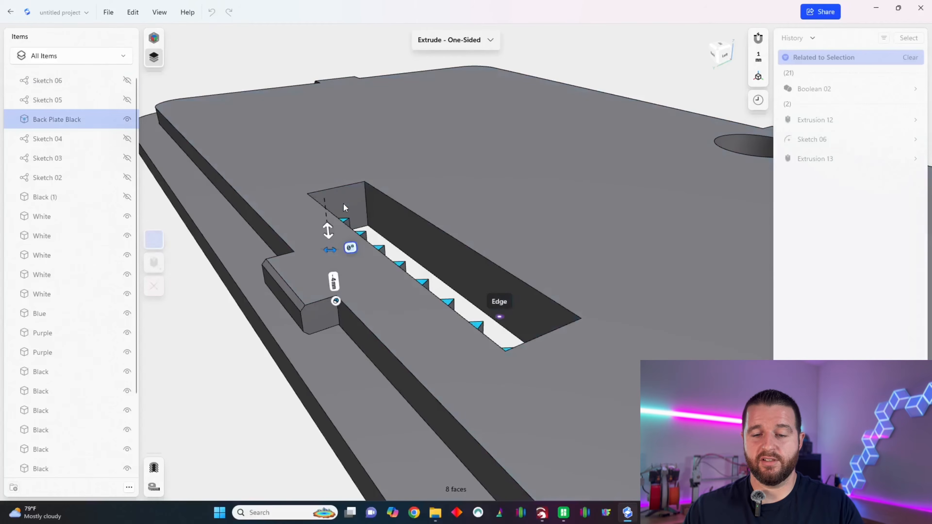
{"action": "left_click", "coordinate": [154, 239]}
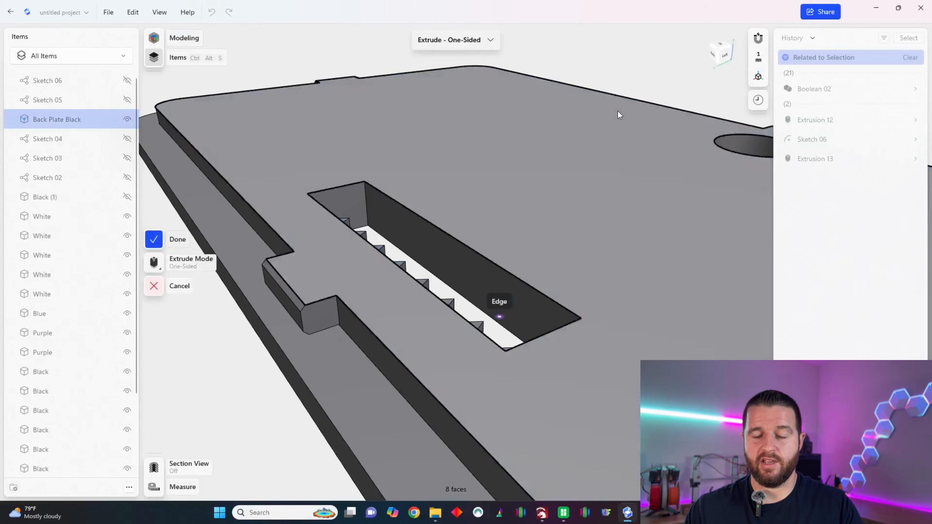
Show the hidden Black (1) border body again around the sign.
{"action": "left_click", "coordinate": [718, 54]}
{"action": "mouse_move", "coordinate": [716, 50]}
{"action": "left_mouse_down"}
{"action": "mouse_move", "coordinate": [706, 44]}
{"action": "mouse_move", "coordinate": [718, 46]}
{"action": "mouse_move", "coordinate": [712, 54]}
{"action": "left_mouse_up"}
{"action": "scroll", "coordinate": [676, 99], "scroll_direction": "down", "scroll_amount": 5}
{"action": "scroll", "coordinate": [713, 54], "scroll_direction": "down", "scroll_amount": 2}
{"action": "left_click", "coordinate": [127, 197]}
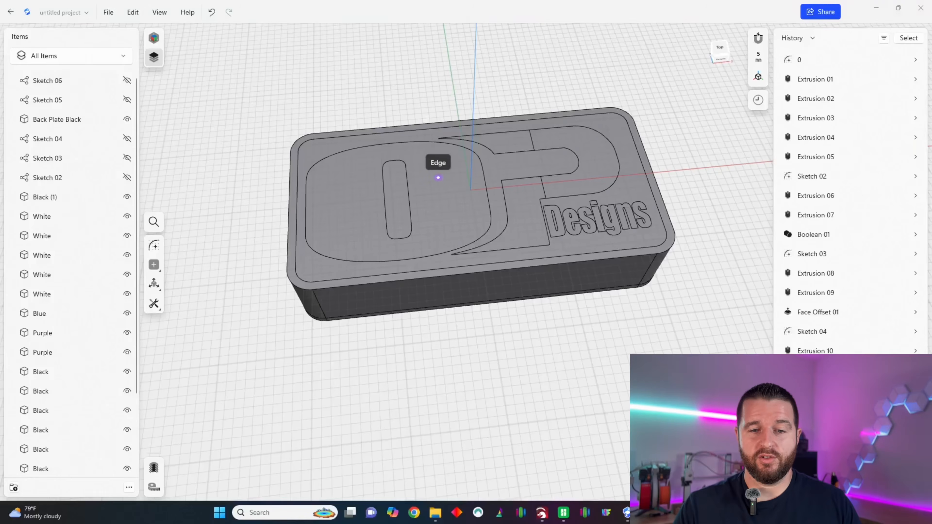
Rename the untitled project as OP Designs Light Box.
{"action": "left_click", "coordinate": [86, 13]}
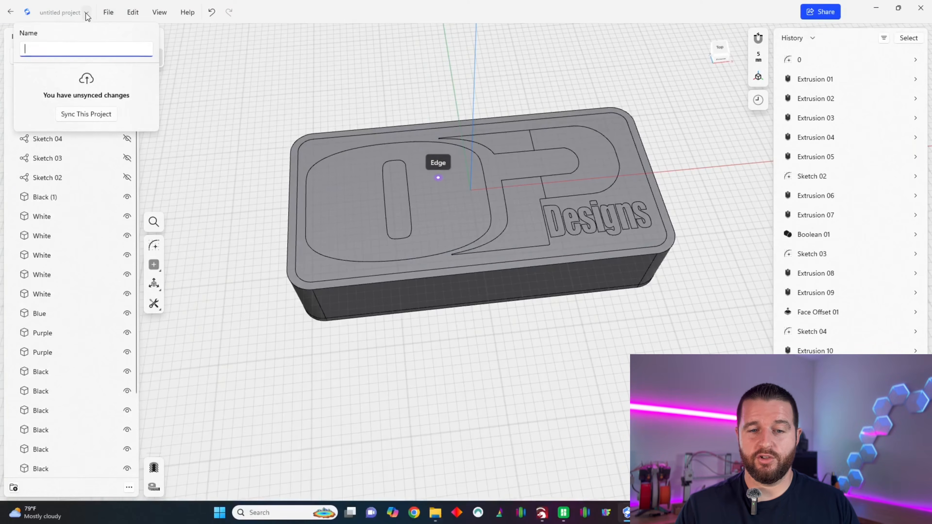
{"action": "type", "text": "OP "}
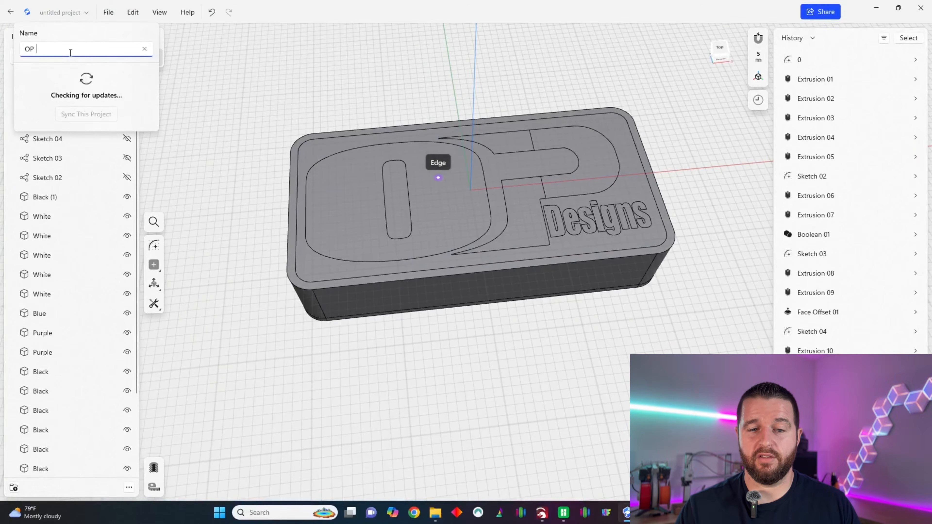
{"action": "type", "text": "Designs"}
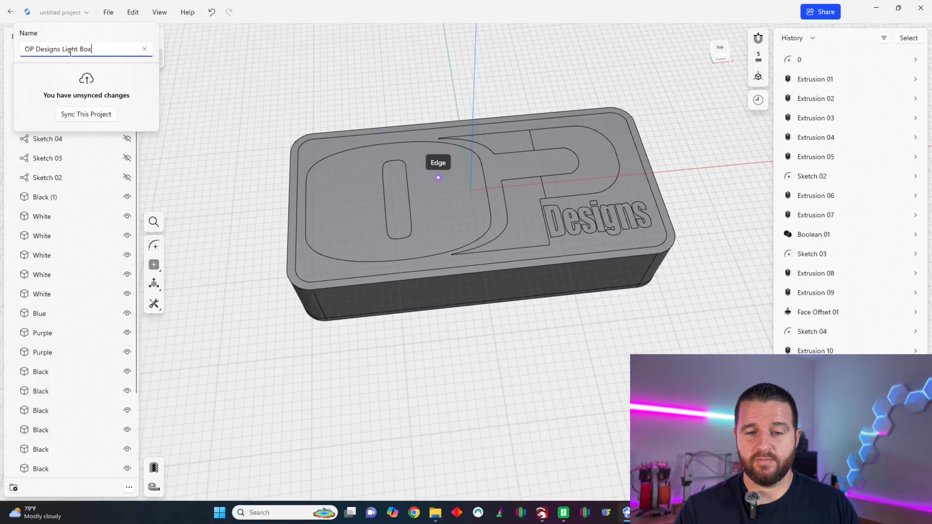
{"action": "type", "text": " Light Box"}
{"action": "key", "text": "Return"}
Start exporting the project and choose STL as the file format.
{"action": "left_click", "coordinate": [126, 13]}
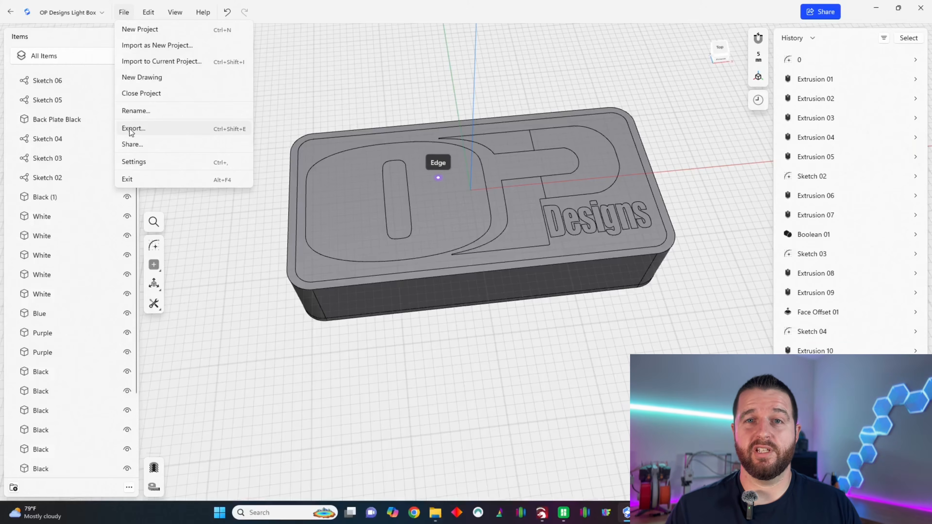
{"action": "left_click", "coordinate": [134, 129]}
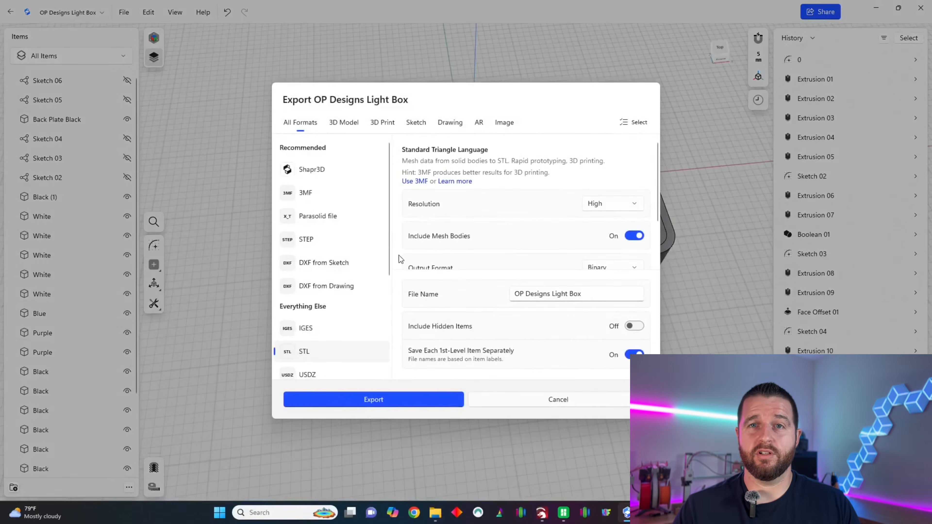
{"action": "left_click", "coordinate": [318, 173]}
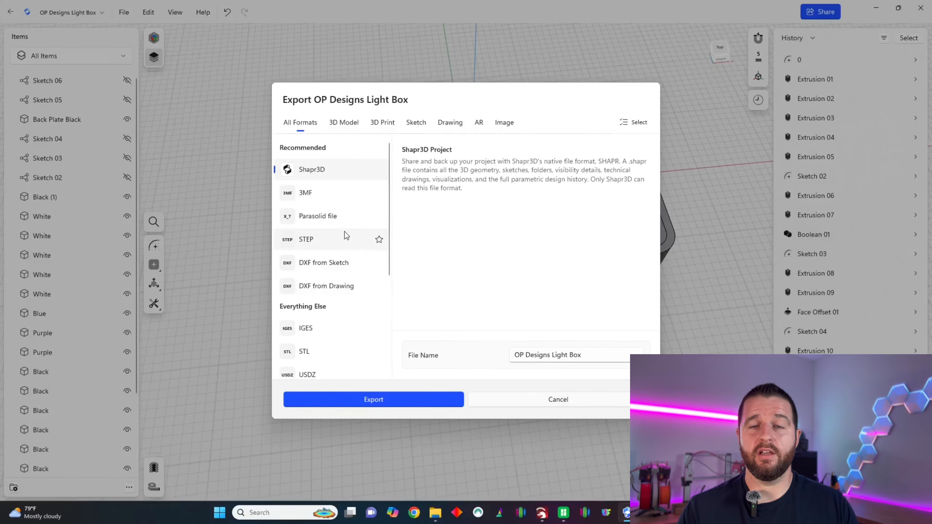
{"action": "scroll", "coordinate": [345, 220], "scroll_direction": "down", "scroll_amount": 3}
{"action": "left_click", "coordinate": [374, 241]}
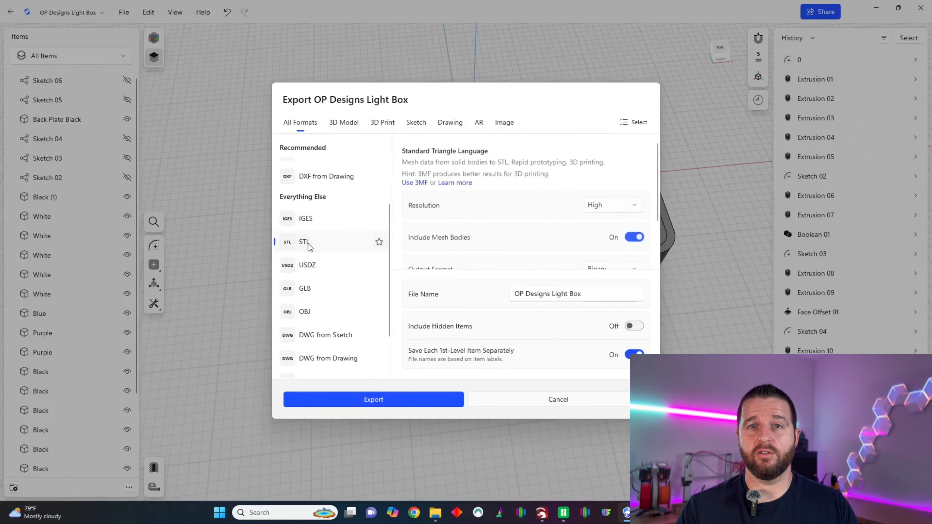
{"action": "scroll", "coordinate": [492, 199], "scroll_direction": "down", "scroll_amount": 1}
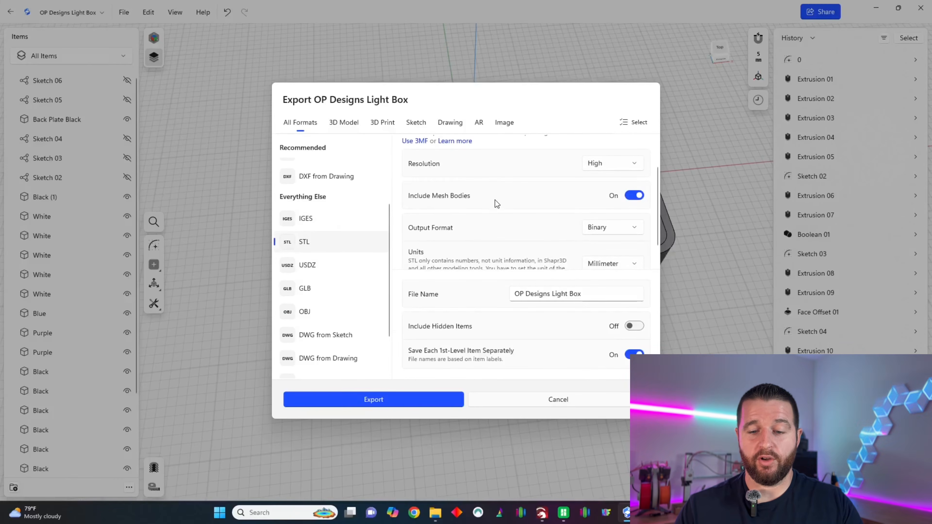
Export the STL files with each first-level item saved separately, storing the OP Designs Light Box_stl zip in the Downloads folder.
{"action": "left_click", "coordinate": [634, 355]}
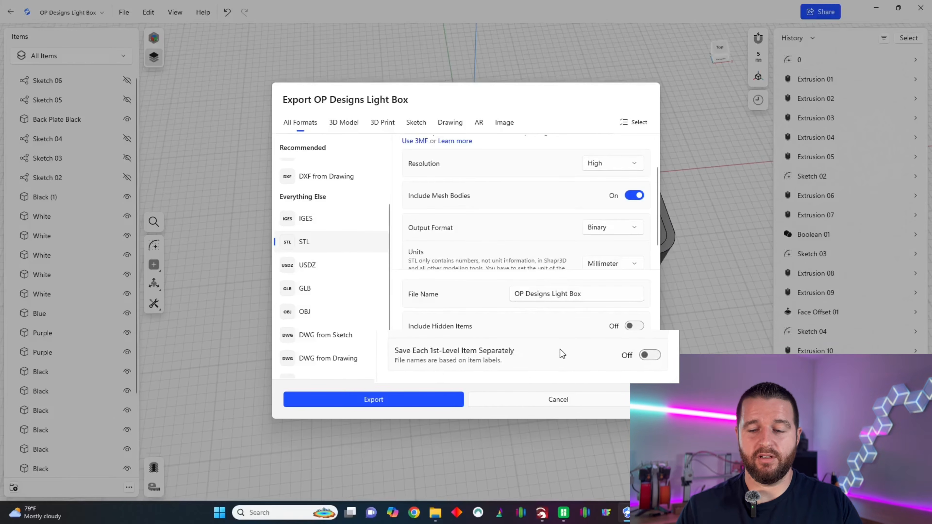
{"action": "left_click", "coordinate": [485, 356]}
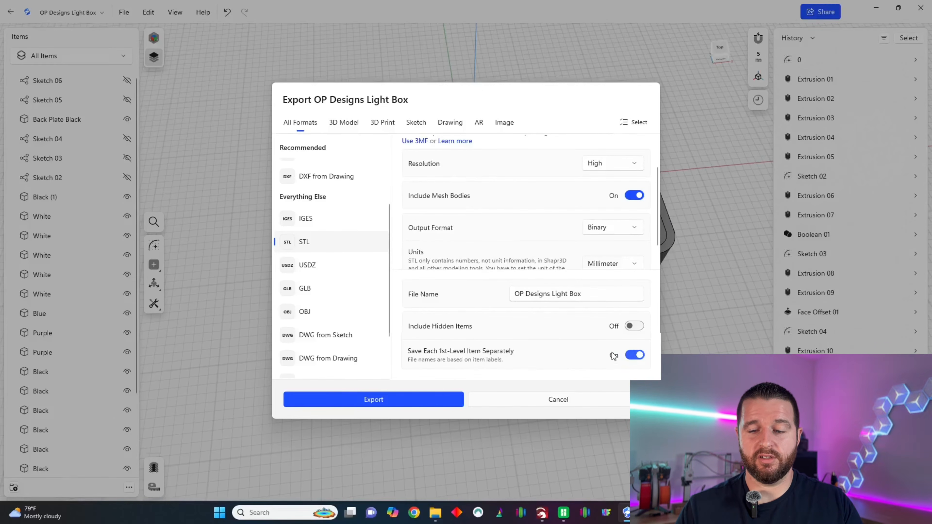
{"action": "scroll", "coordinate": [570, 259], "scroll_direction": "up", "scroll_amount": 1}
{"action": "scroll", "coordinate": [519, 230], "scroll_direction": "down", "scroll_amount": 2}
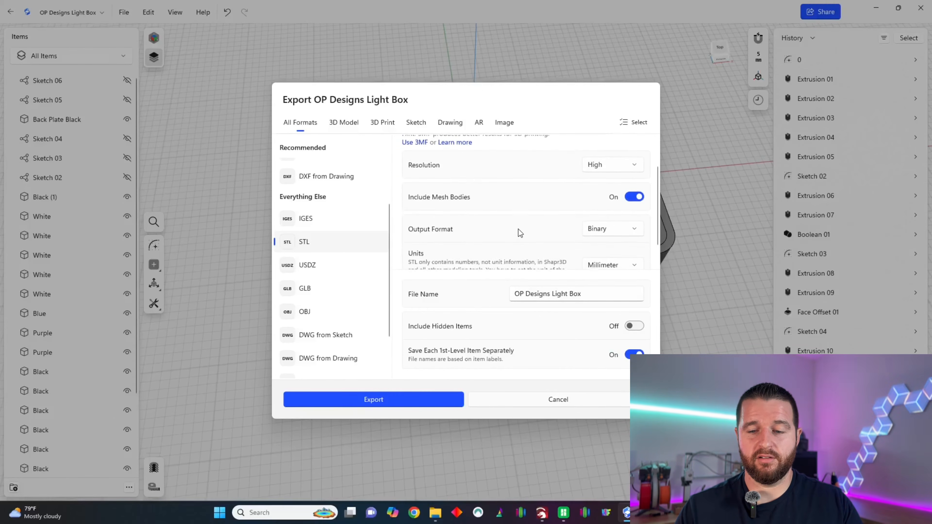
{"action": "scroll", "coordinate": [518, 229], "scroll_direction": "down", "scroll_amount": 1}
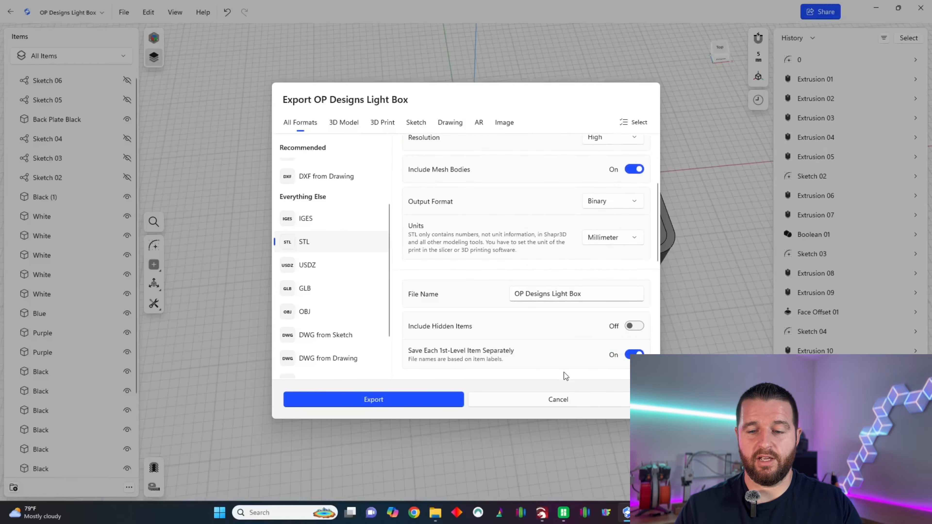
{"action": "left_click", "coordinate": [406, 399]}
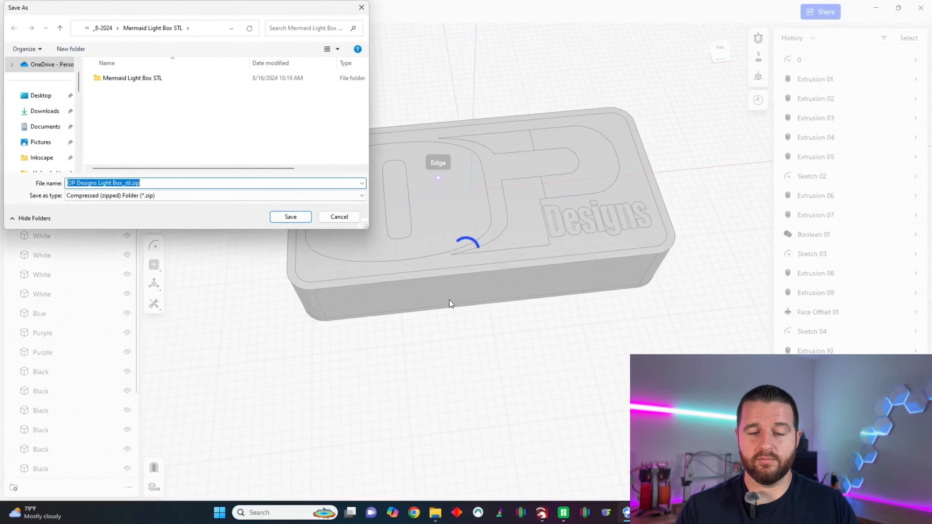
{"action": "left_click", "coordinate": [104, 28]}
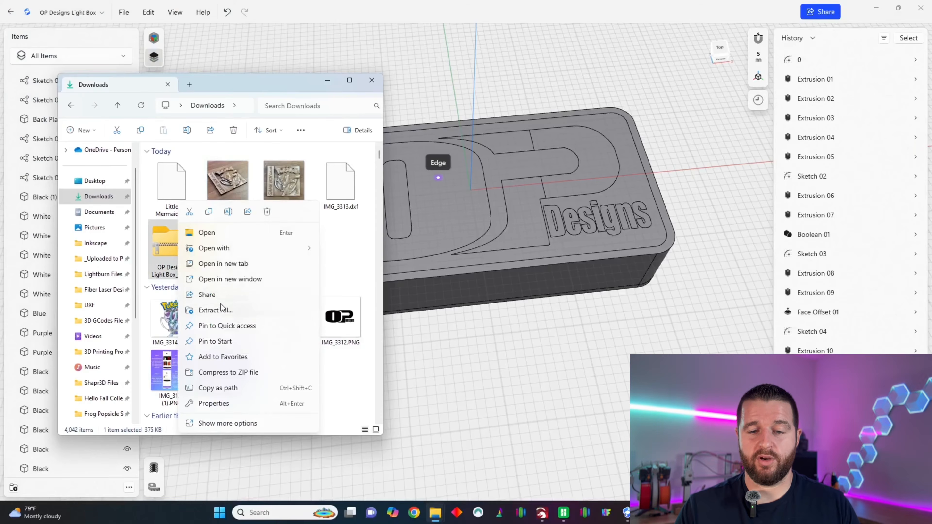
Extract the OP Designs Light Box_stl archive and widen the name column to fit the full STL file names.
{"action": "left_click", "coordinate": [220, 309]}
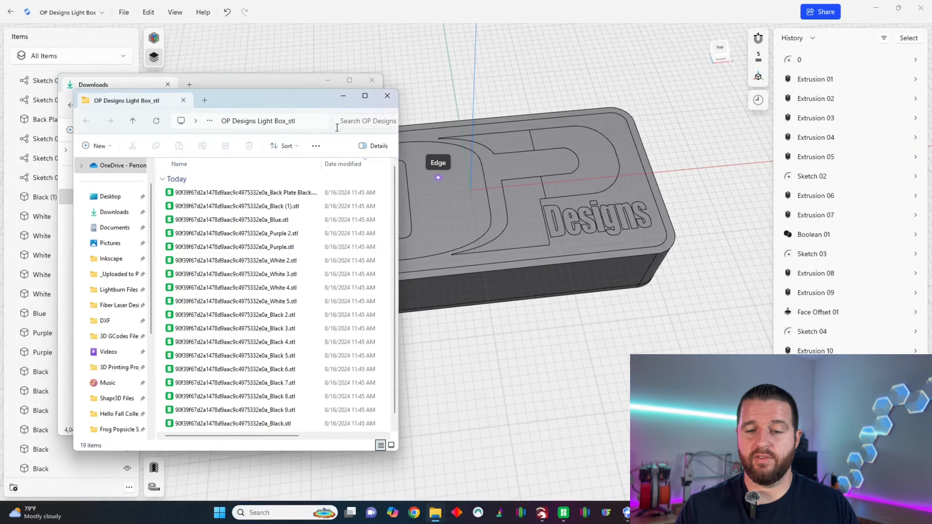
{"action": "double_click", "coordinate": [321, 163]}
{"action": "left_click_drag", "start_coordinate": [323, 101], "coordinate": [321, 72]}
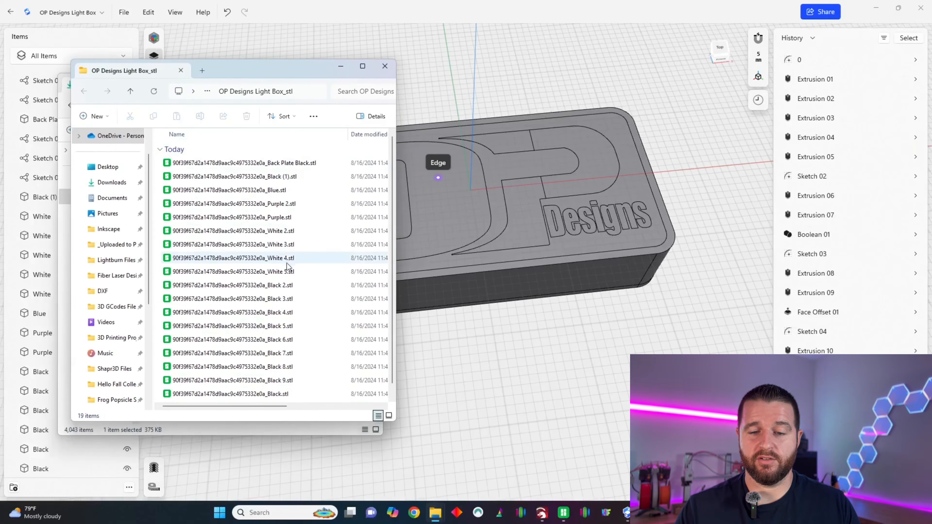
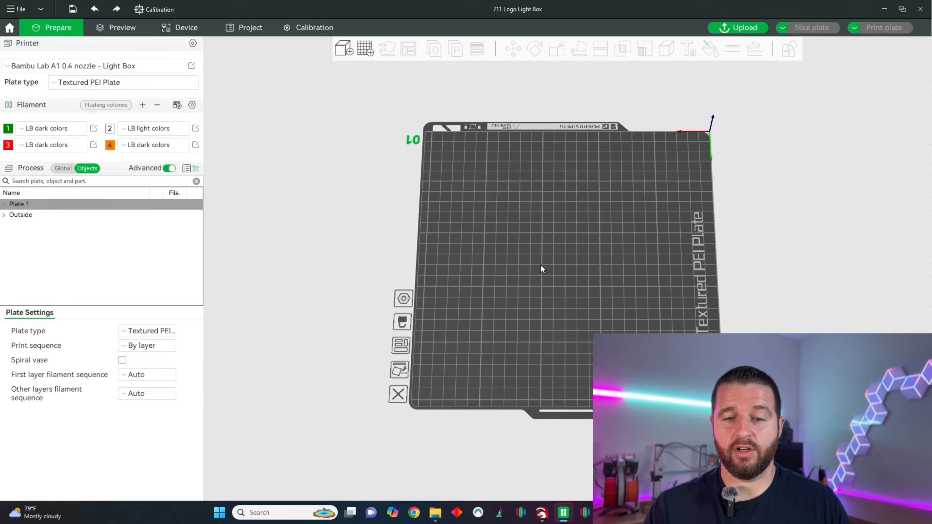
Switch to Bambu Studio, start a model import and open the OP Designs Light Box_stl folder in Downloads.
{"action": "left_click_drag", "start_coordinate": [544, 290], "coordinate": [617, 291]}
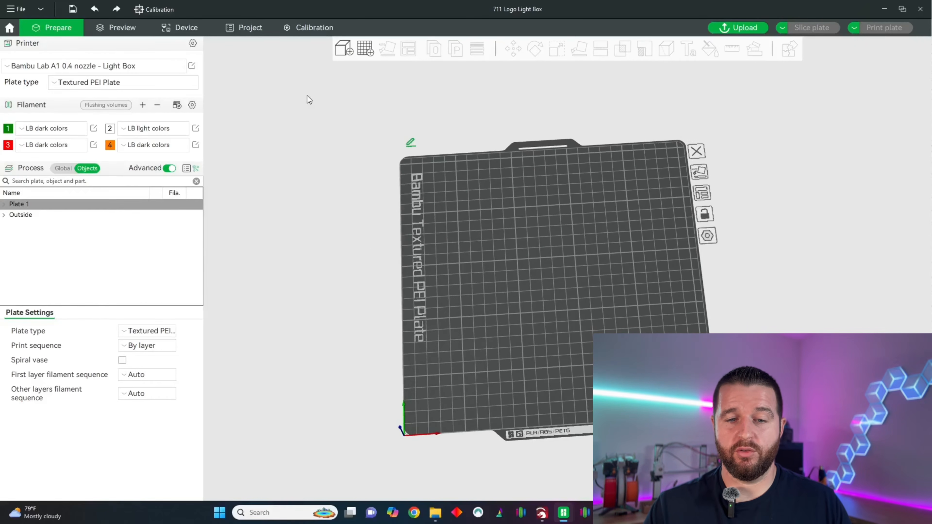
{"action": "left_click", "coordinate": [27, 10]}
{"action": "mouse_move", "coordinate": [42, 82]}
{"action": "left_click", "coordinate": [186, 84]}
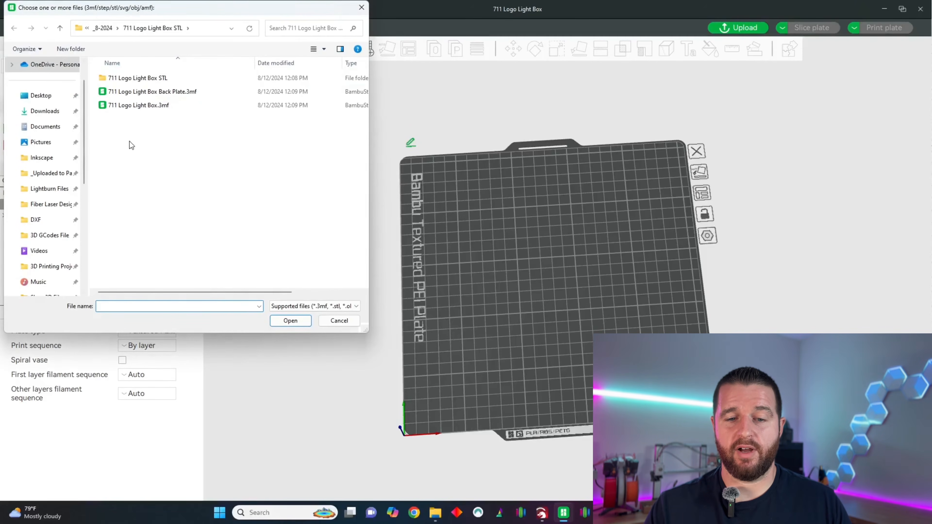
{"action": "left_click", "coordinate": [45, 110]}
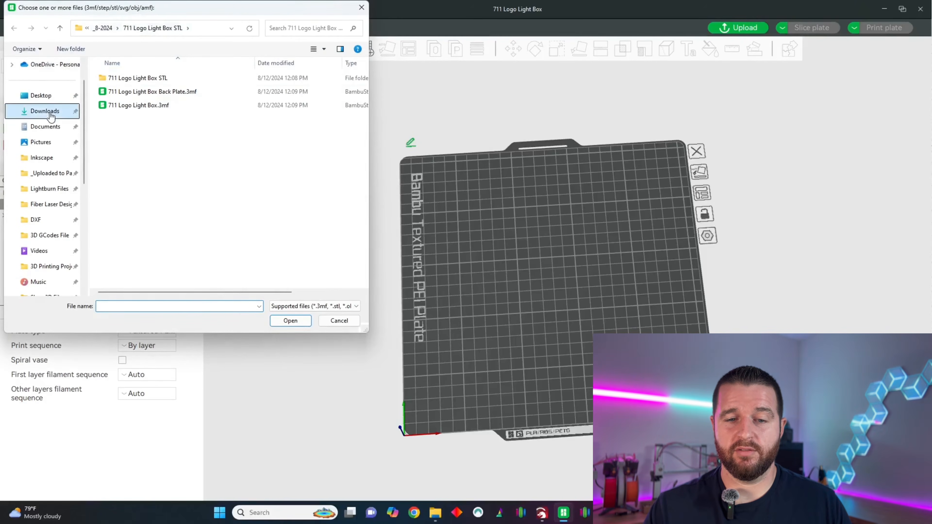
{"action": "double_click", "coordinate": [113, 90]}
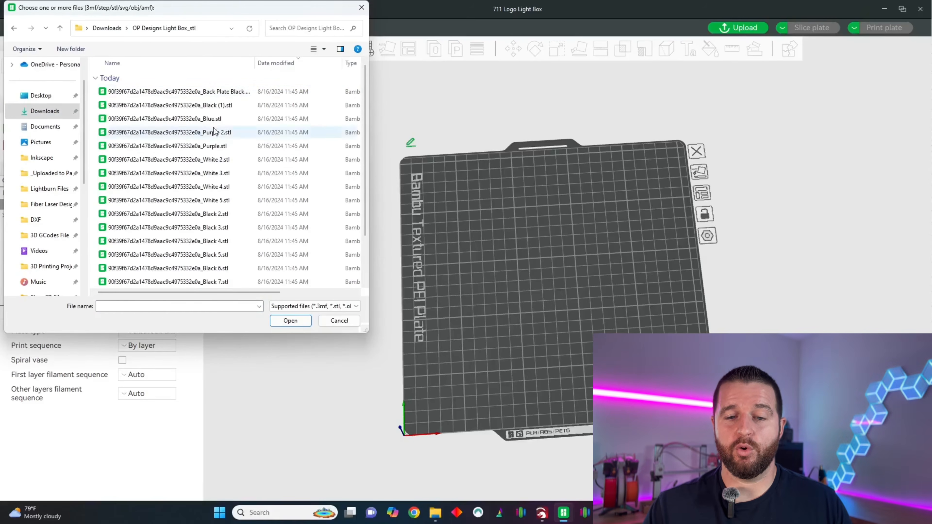
Import all the STL files except Back Plate Black, declining millimeter scaling and loading them as a single object with multiple parts.
{"action": "left_click", "coordinate": [127, 95]}
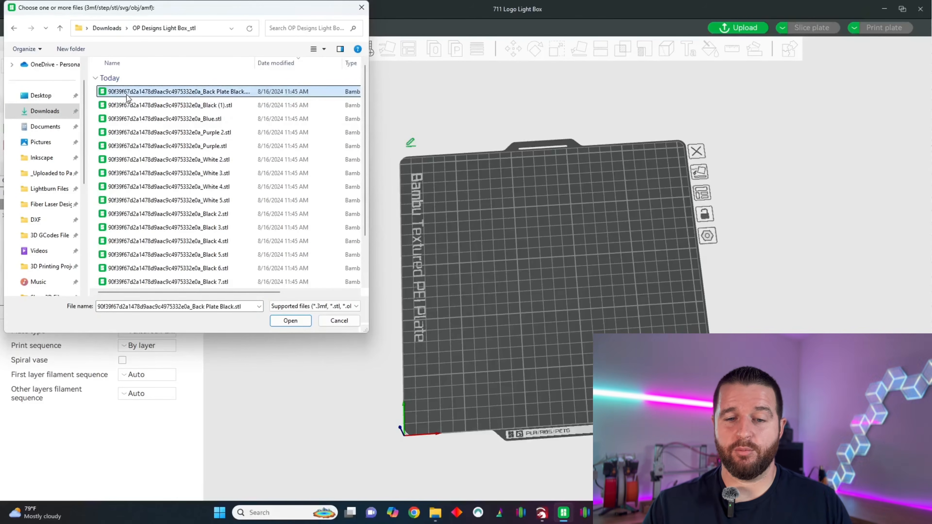
{"action": "key", "text": "ctrl+a"}
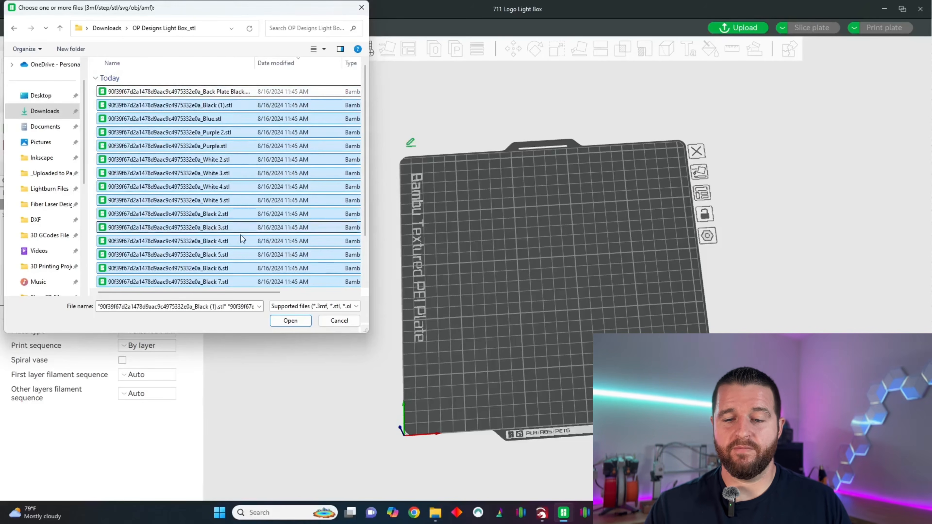
{"action": "left_click", "coordinate": [291, 321]}
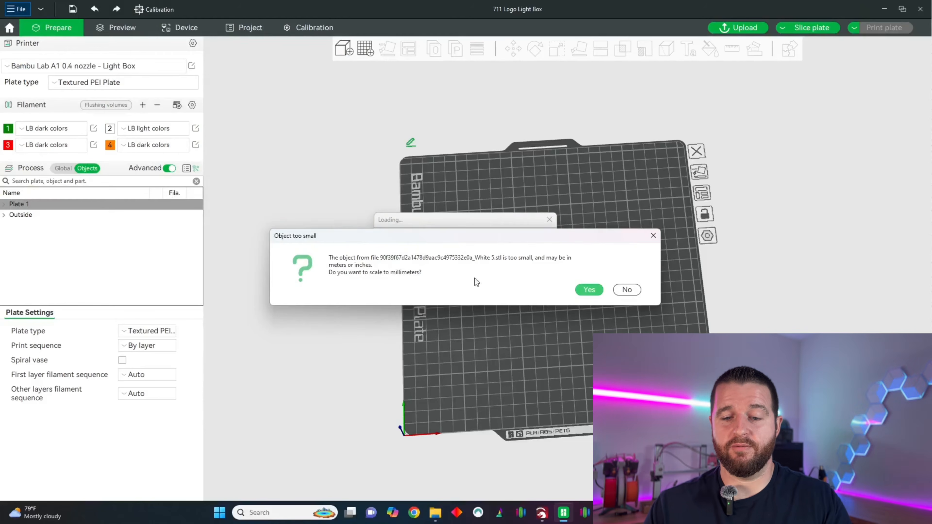
{"action": "left_click", "coordinate": [628, 291]}
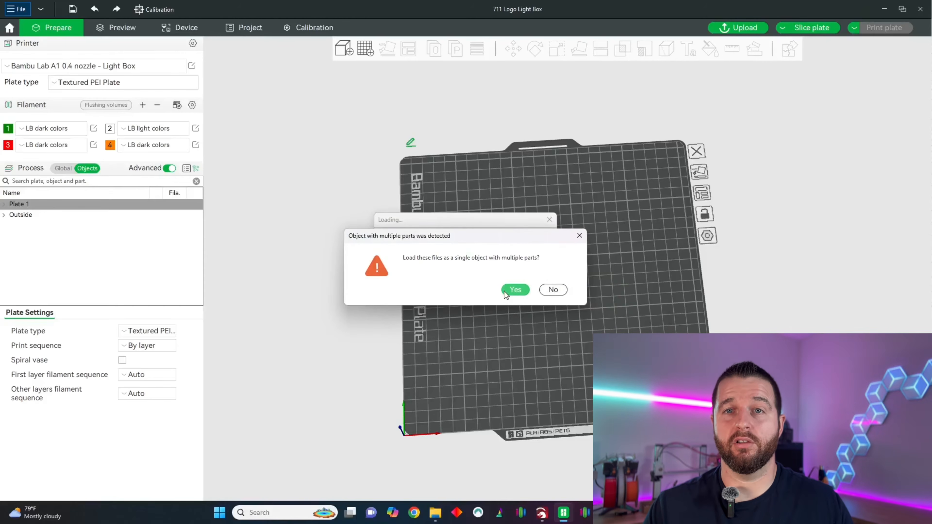
{"action": "left_click", "coordinate": [514, 290]}
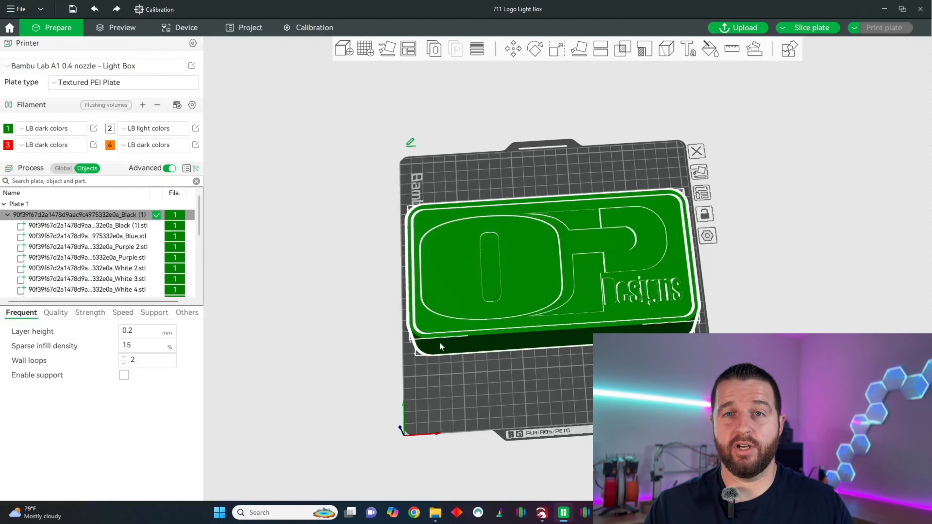
{"action": "left_click_drag", "start_coordinate": [430, 344], "coordinate": [514, 385]}
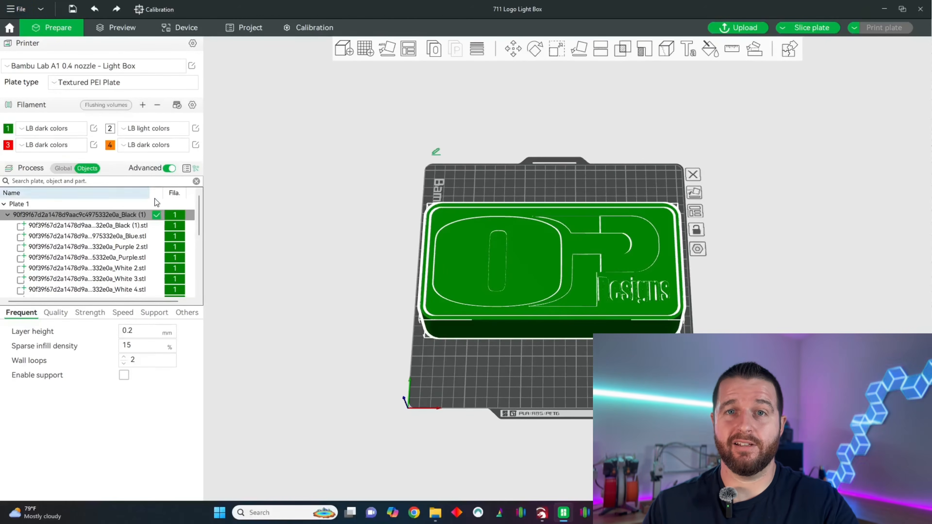
Set the colour of filament 1 to black.
{"action": "left_click", "coordinate": [7, 128]}
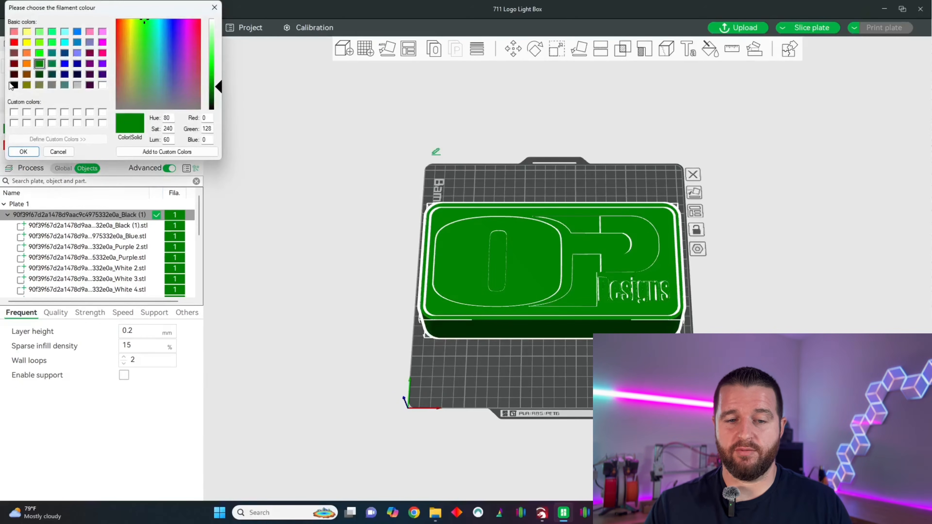
{"action": "left_click", "coordinate": [14, 84]}
{"action": "left_click", "coordinate": [23, 152]}
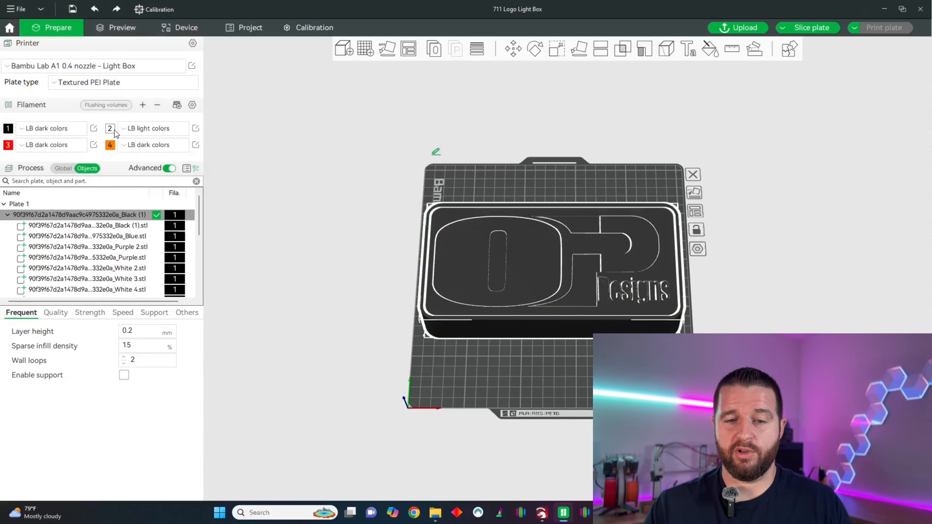
Set the colour of filament 3 to purple and filament 4 to cyan.
{"action": "left_click", "coordinate": [7, 145]}
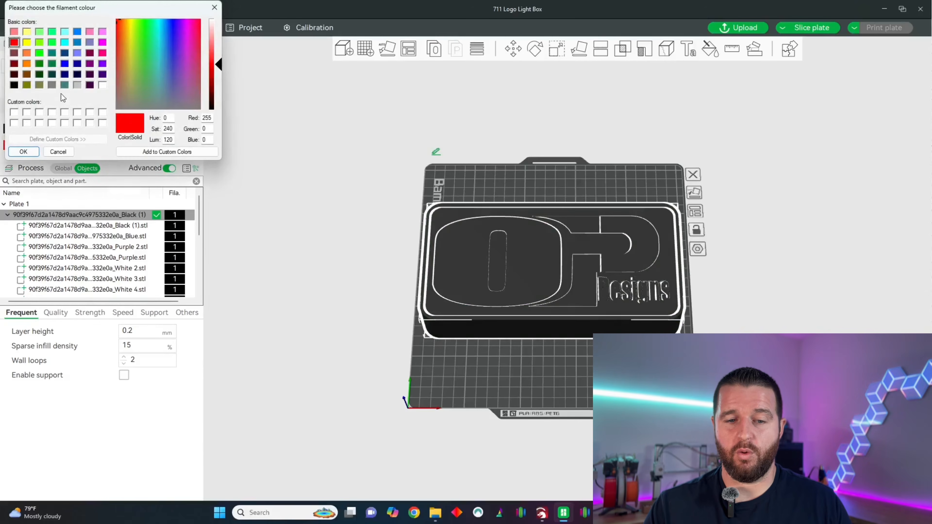
{"action": "left_click", "coordinate": [23, 152]}
{"action": "left_click", "coordinate": [111, 144]}
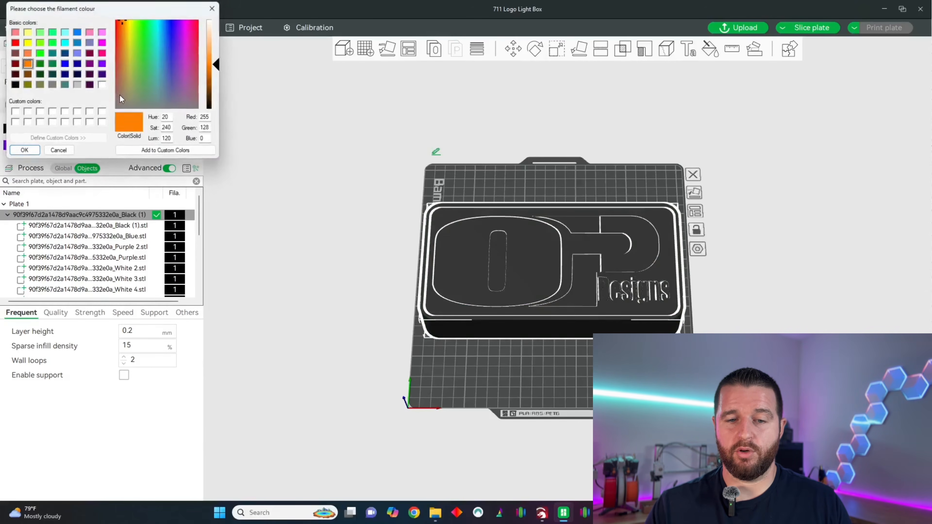
{"action": "left_click", "coordinate": [65, 64]}
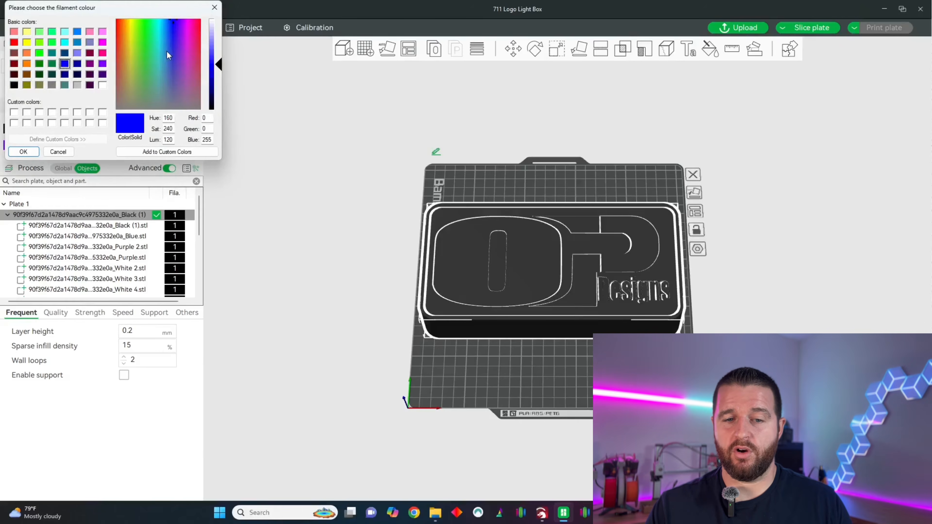
{"action": "left_click", "coordinate": [66, 42]}
{"action": "left_click", "coordinate": [218, 72]}
{"action": "left_click", "coordinate": [23, 152]}
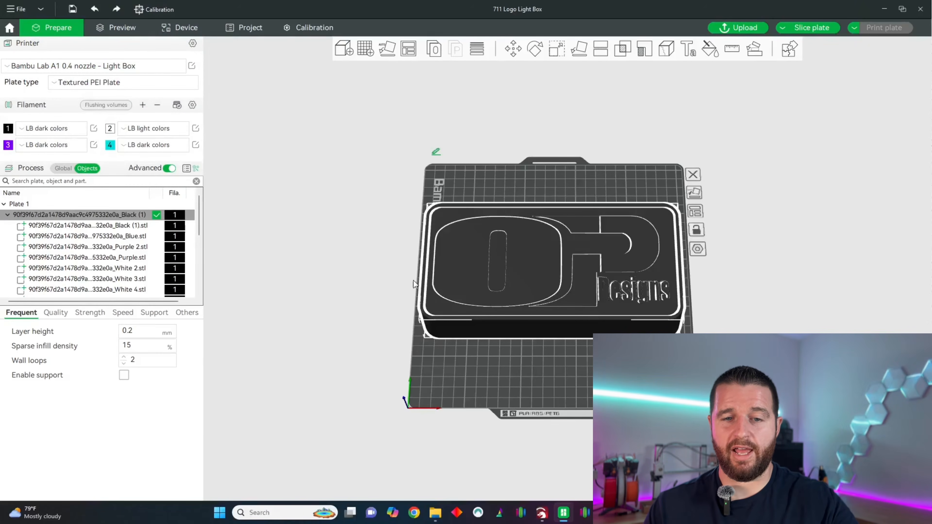
Assign filament 4 to the Blue part and filament 3 to the Purple 2 and Purple parts.
{"action": "left_click", "coordinate": [180, 217]}
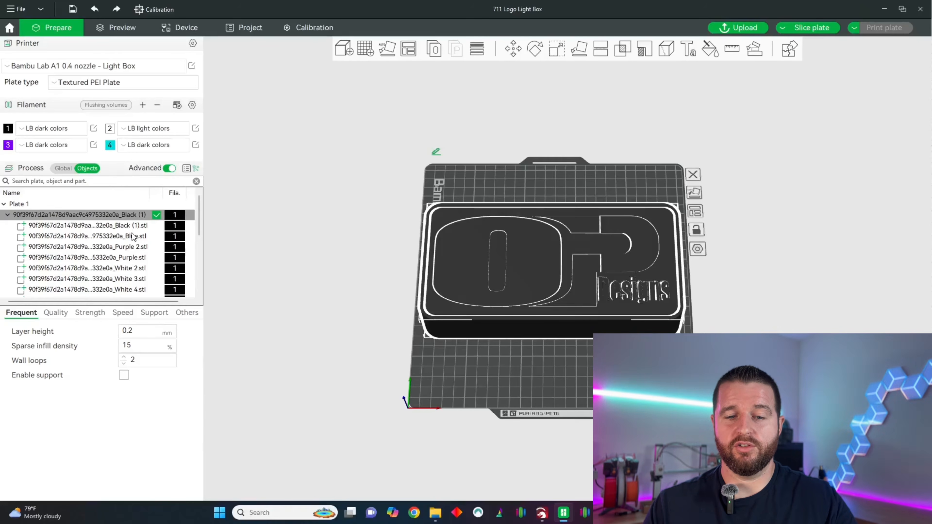
{"action": "left_click", "coordinate": [150, 225]}
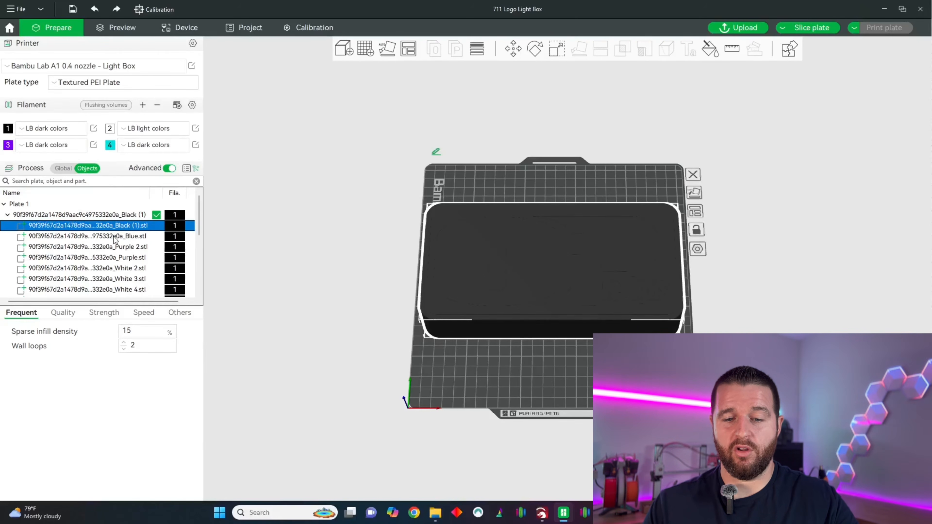
{"action": "left_click", "coordinate": [150, 236]}
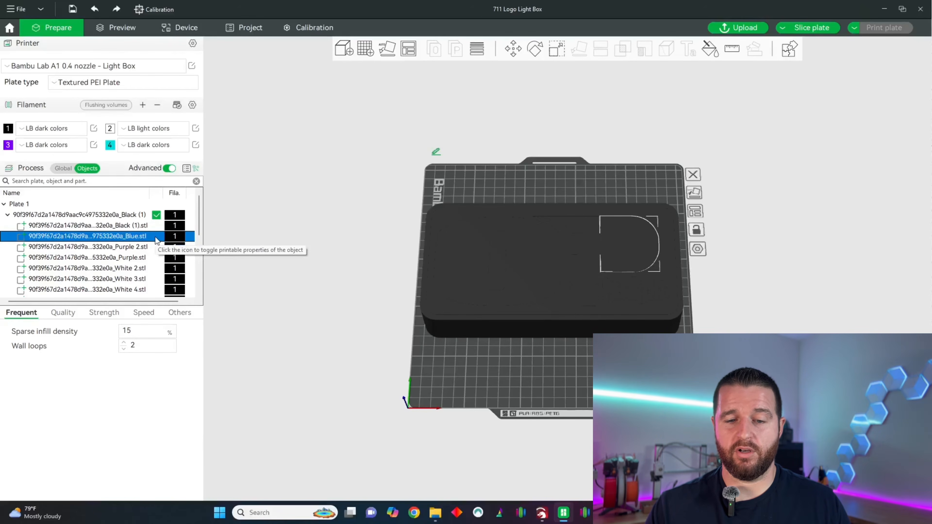
{"action": "key", "text": "4"}
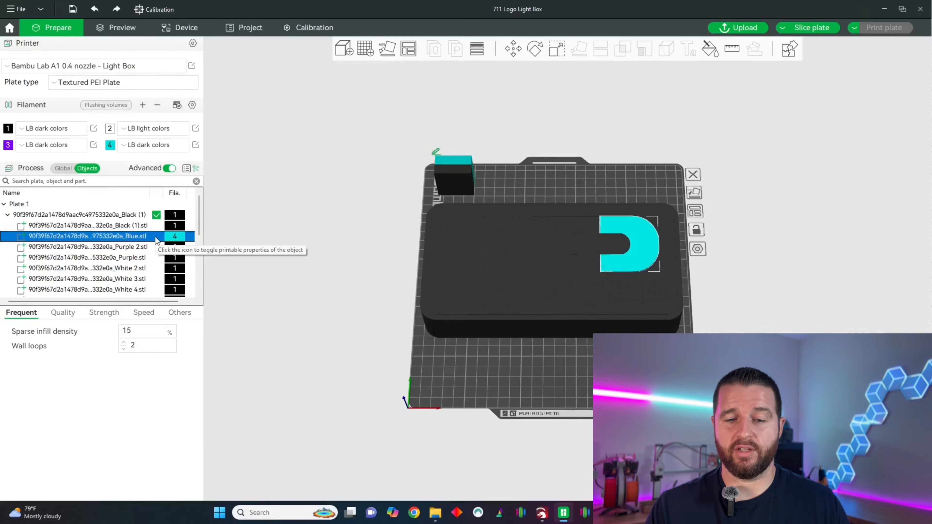
{"action": "key", "text": "Down"}
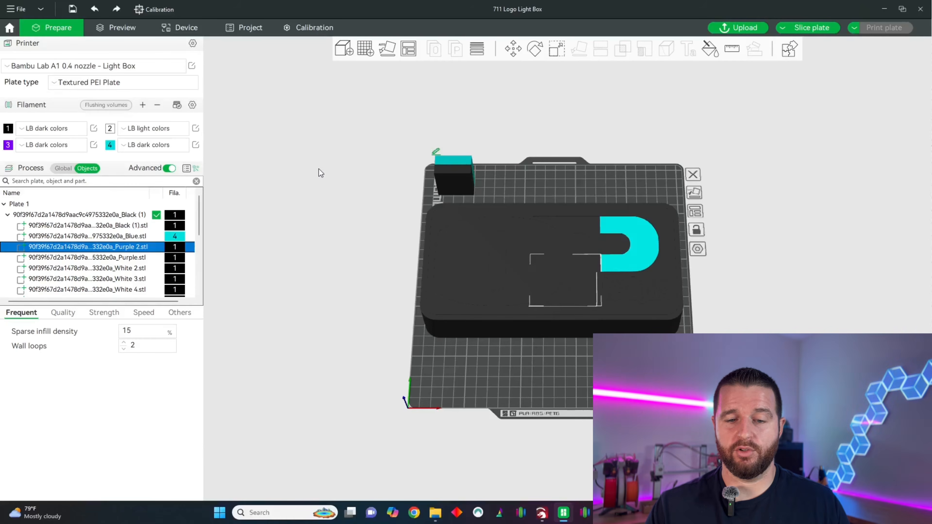
{"action": "key", "text": "3"}
{"action": "key", "text": "Down"}
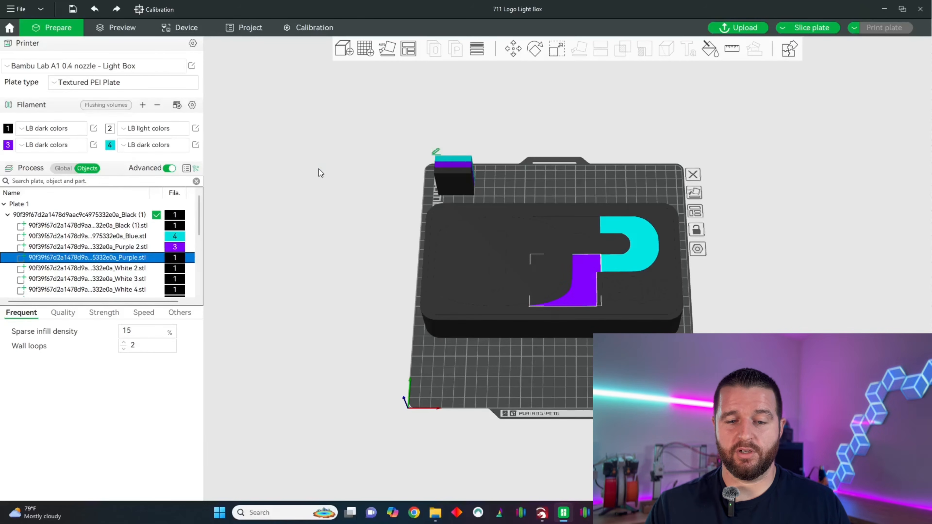
{"action": "key", "text": "3"}
Assign filament 2 to the White 2, White 3, White 4 and White 5 parts, keeping Black 2 on filament 1.
{"action": "key", "text": "Down"}
{"action": "key", "text": "2"}
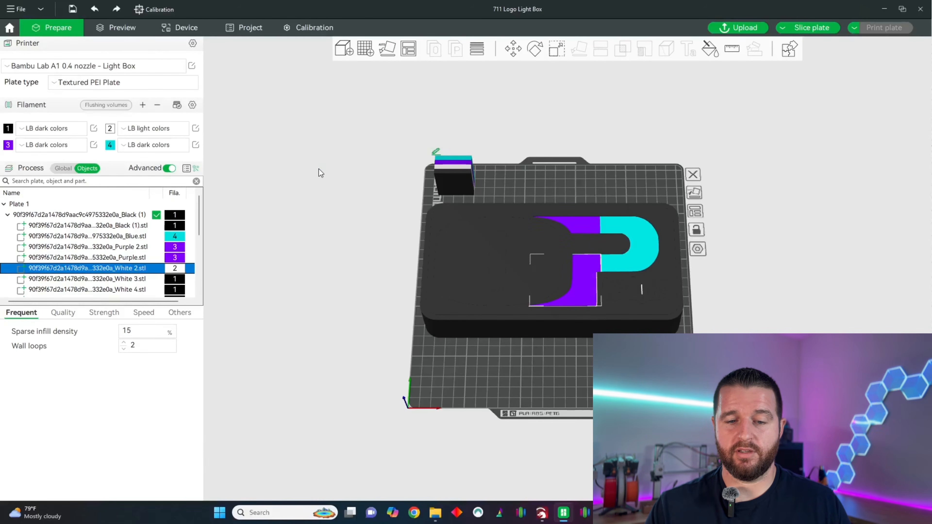
{"action": "key", "text": "Down"}
{"action": "key", "text": "2"}
{"action": "key", "text": "Down"}
{"action": "key", "text": "2"}
{"action": "key", "text": "Down"}
{"action": "key", "text": "2"}
{"action": "key", "text": "Down"}
{"action": "key", "text": "2"}
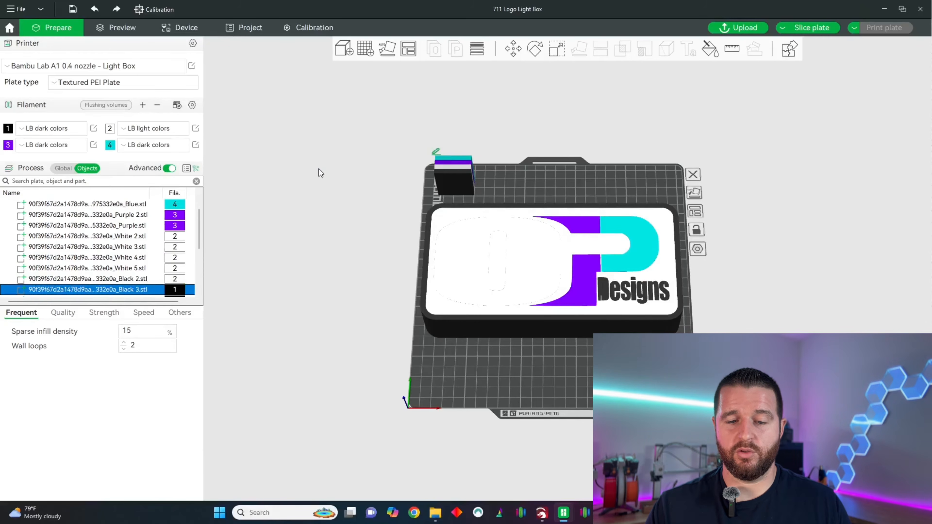
{"action": "key", "text": "1"}
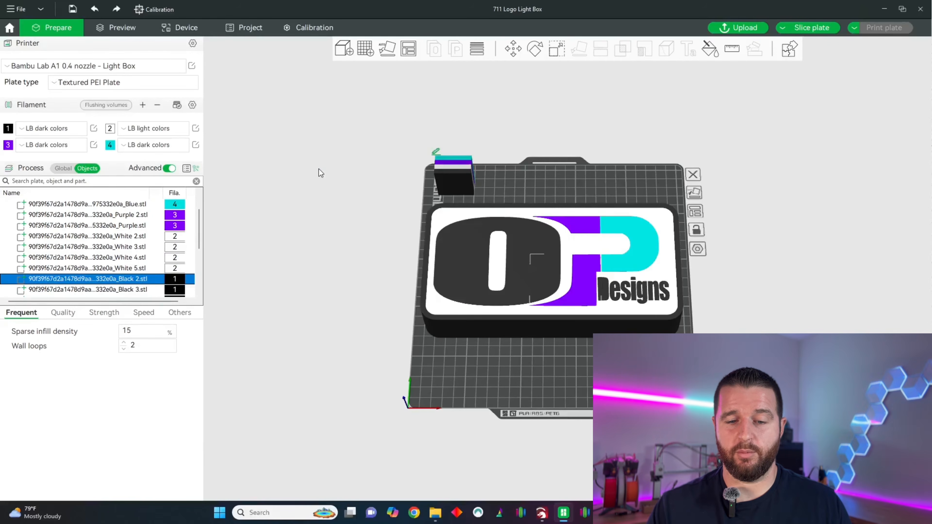
Assign filament 2 to the remaining White part at the end of the object's parts.
{"action": "key", "text": "Down"}
{"action": "key", "text": "Down"}
{"action": "key", "text": "Down"}
{"action": "key", "text": "Down"}
{"action": "key", "text": "Down"}
{"action": "key", "text": "Down"}
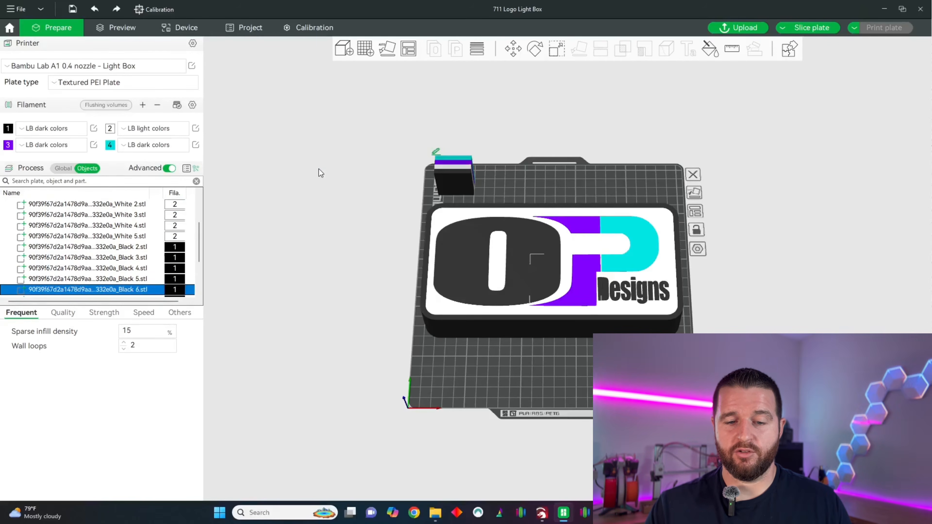
{"action": "key", "text": "Down"}
{"action": "key", "text": "Down"}
{"action": "key", "text": "Down"}
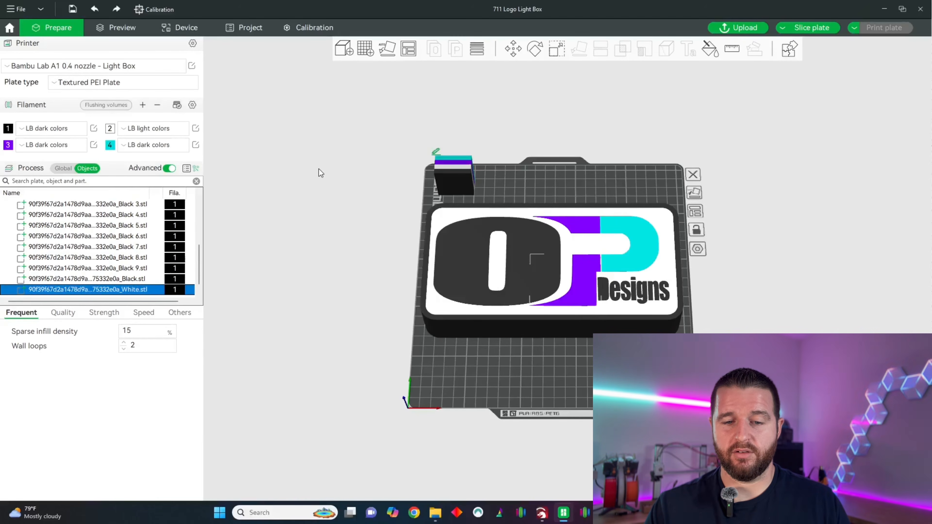
{"action": "key", "text": "Down"}
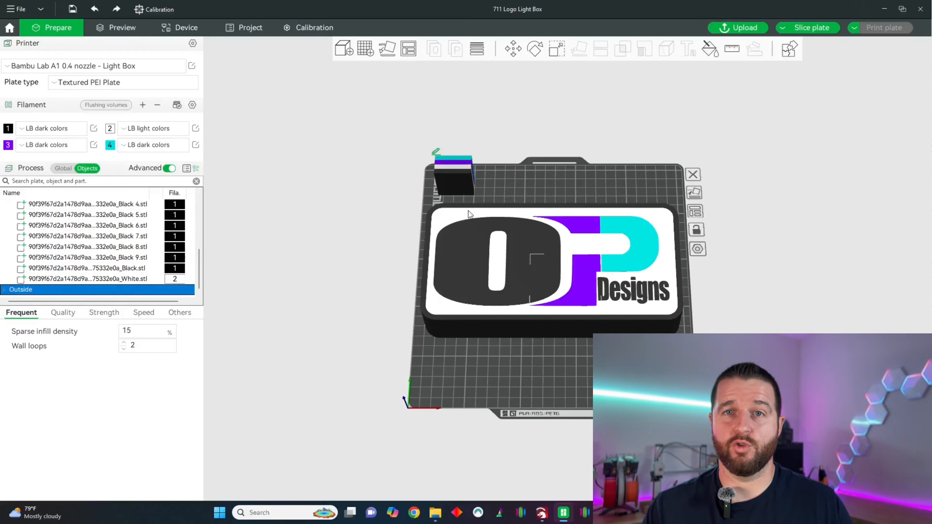
Lay the light box on its logo face so that the open back points up.
{"action": "mouse_move", "coordinate": [367, 254]}
{"action": "left_mouse_down"}
{"action": "mouse_move", "coordinate": [386, 276]}
{"action": "mouse_move", "coordinate": [423, 206]}
{"action": "mouse_move", "coordinate": [380, 208]}
{"action": "mouse_move", "coordinate": [376, 261]}
{"action": "left_mouse_up"}
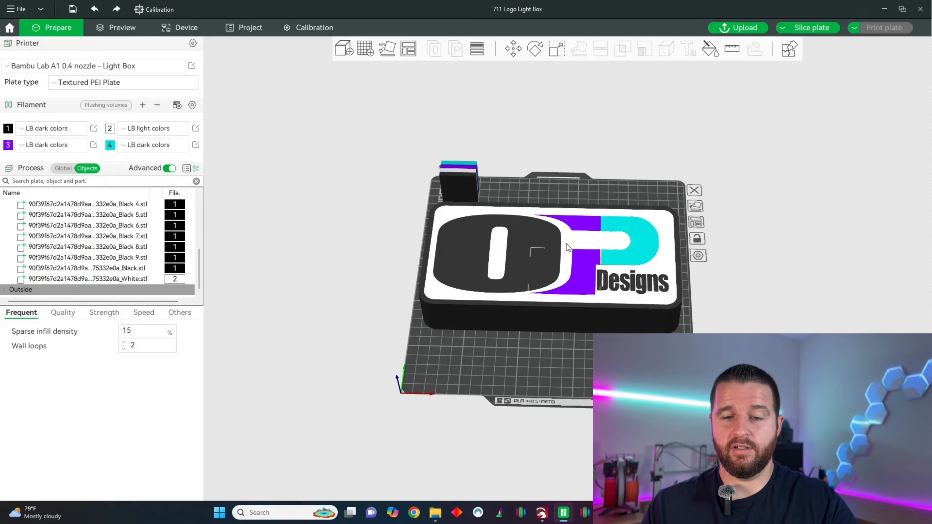
{"action": "left_click", "coordinate": [566, 242]}
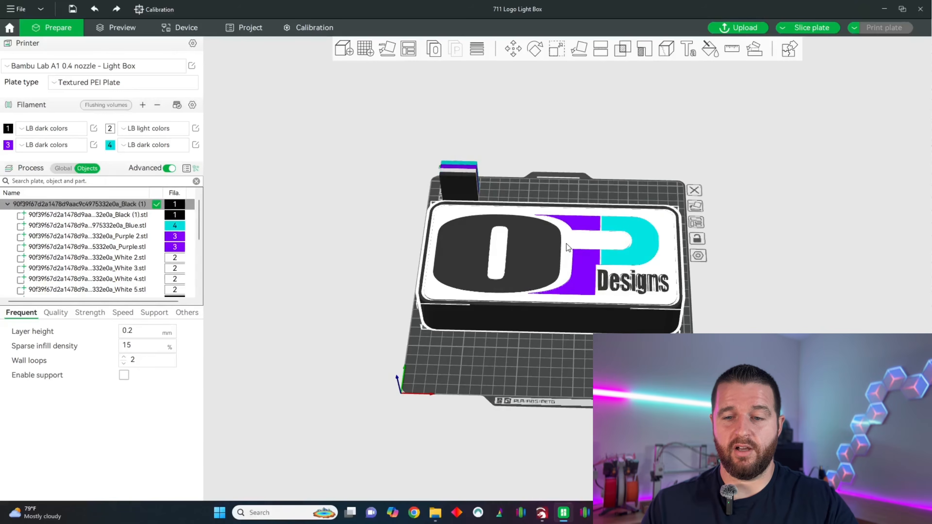
{"action": "left_click", "coordinate": [579, 55]}
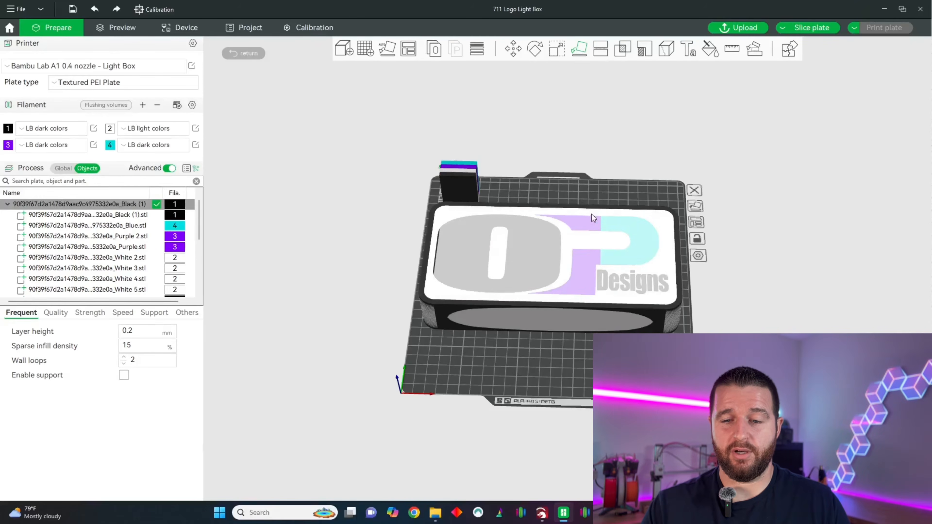
{"action": "left_click", "coordinate": [539, 242]}
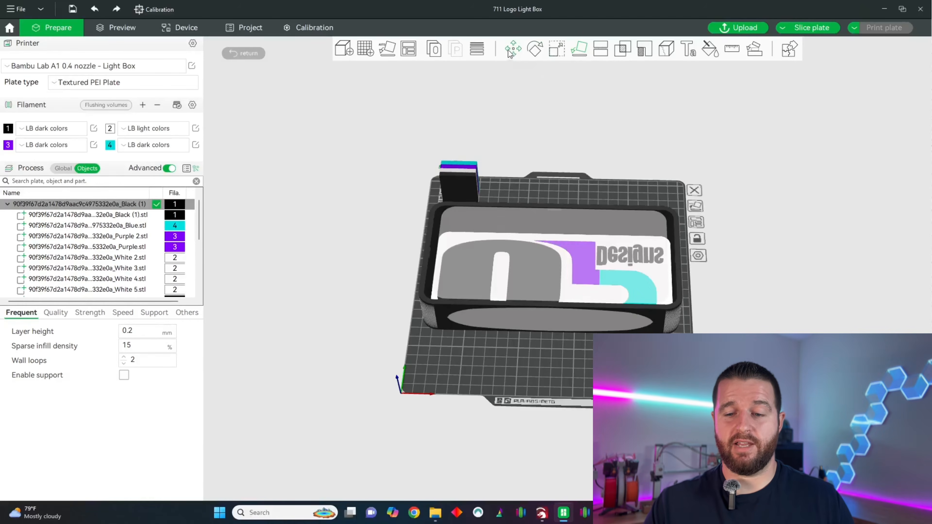
{"action": "left_click", "coordinate": [754, 153]}
{"action": "left_click_drag", "start_coordinate": [752, 264], "coordinate": [771, 239]}
Start a generic 3MF export and open the OP Designs Light Box_stl folder in Downloads as its destination.
{"action": "left_click", "coordinate": [15, 9]}
{"action": "mouse_move", "coordinate": [42, 91]}
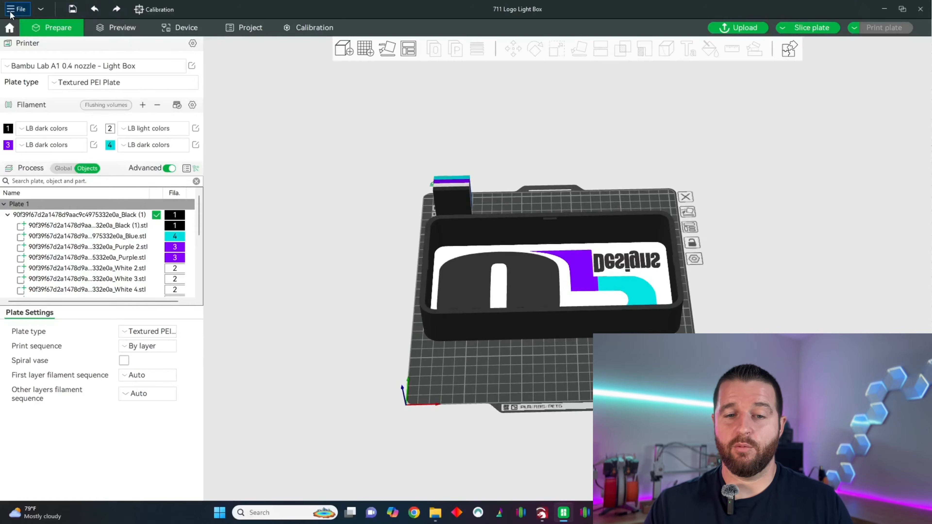
{"action": "left_click", "coordinate": [17, 8]}
{"action": "mouse_move", "coordinate": [42, 92]}
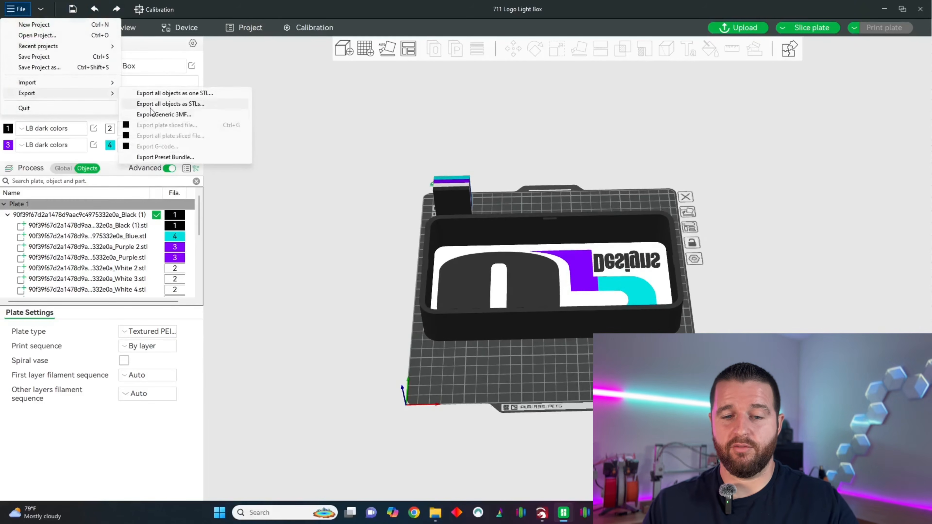
{"action": "left_click", "coordinate": [164, 115]}
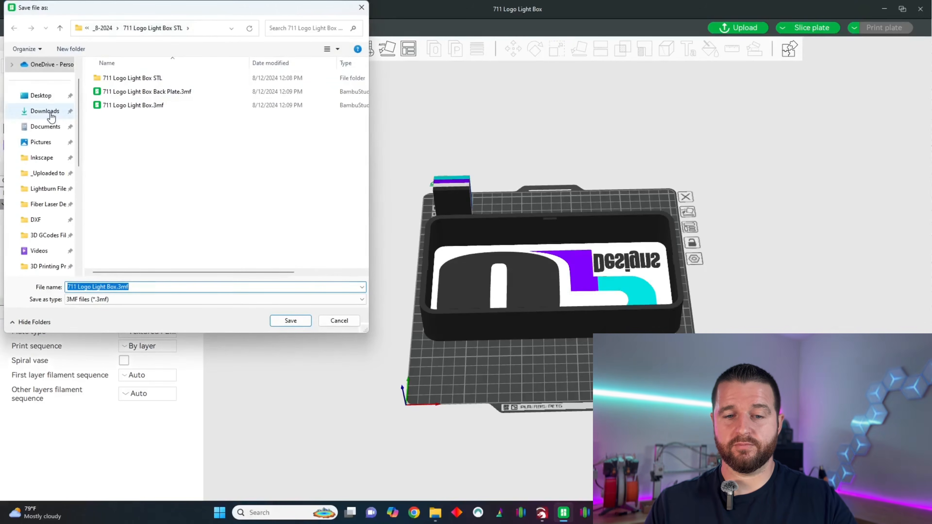
{"action": "left_click", "coordinate": [44, 111]}
{"action": "double_click", "coordinate": [110, 88]}
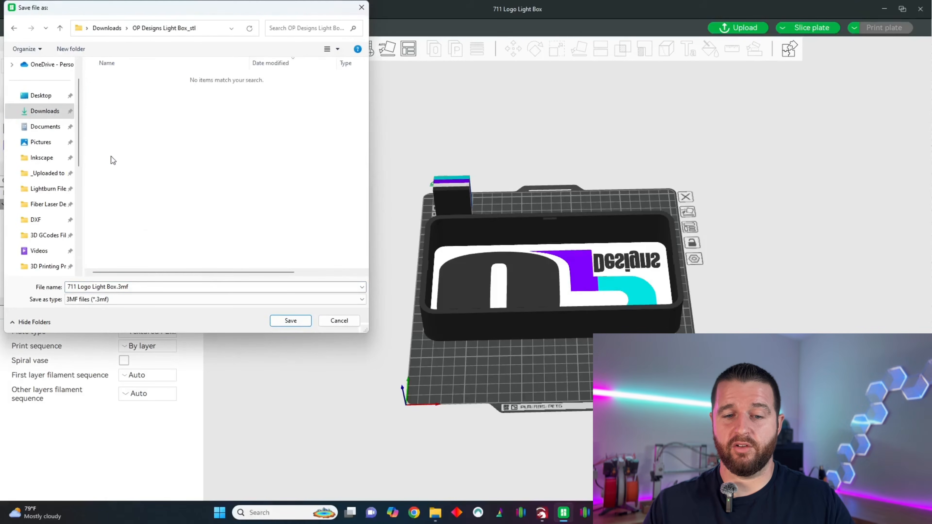
Name the 3MF file OP Designs Light Box and save it.
{"action": "left_click", "coordinate": [106, 288]}
{"action": "left_click_drag", "start_coordinate": [93, 288], "coordinate": [52, 293]}
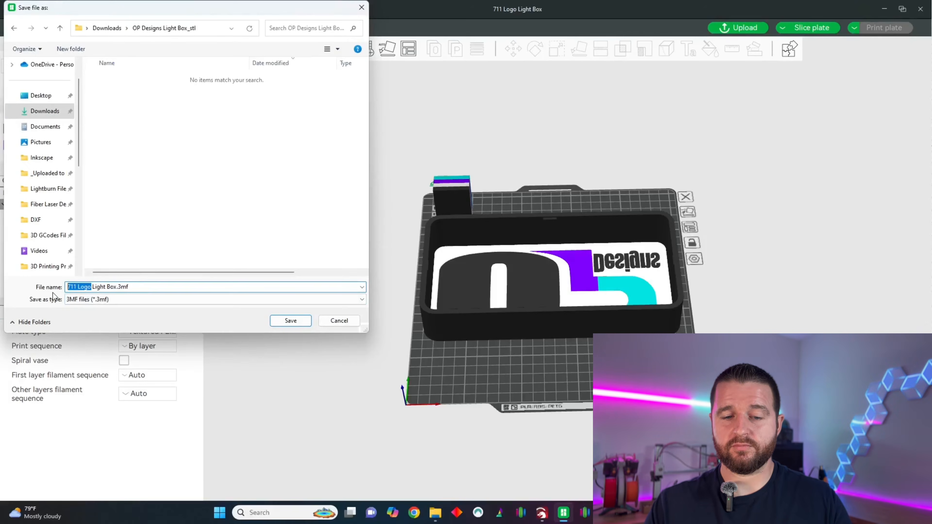
{"action": "key", "text": "BackSpace"}
{"action": "type", "text": "OP Design"}
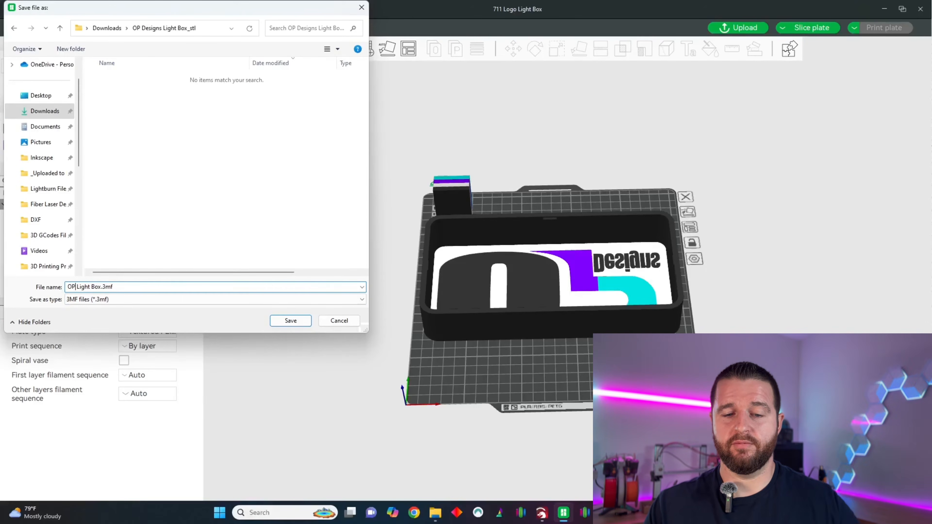
{"action": "type", "text": "s"}
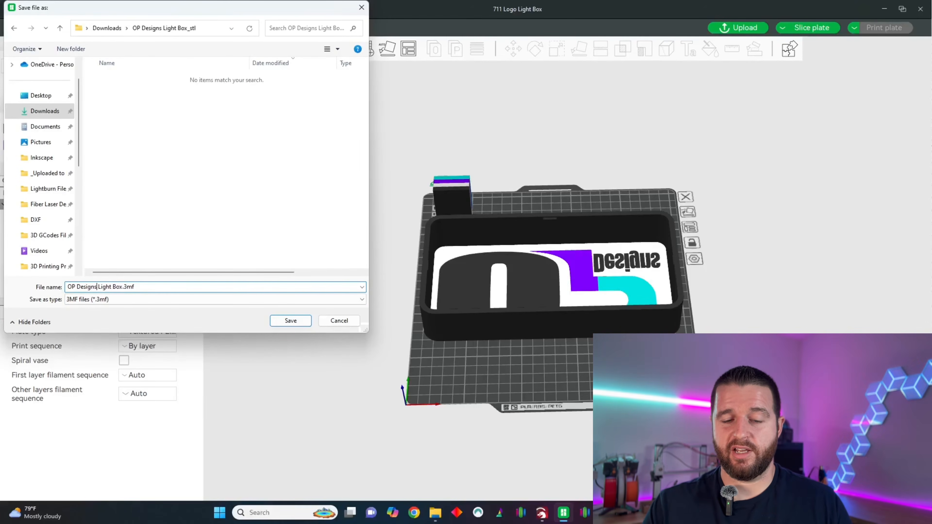
{"action": "left_click", "coordinate": [284, 320]}
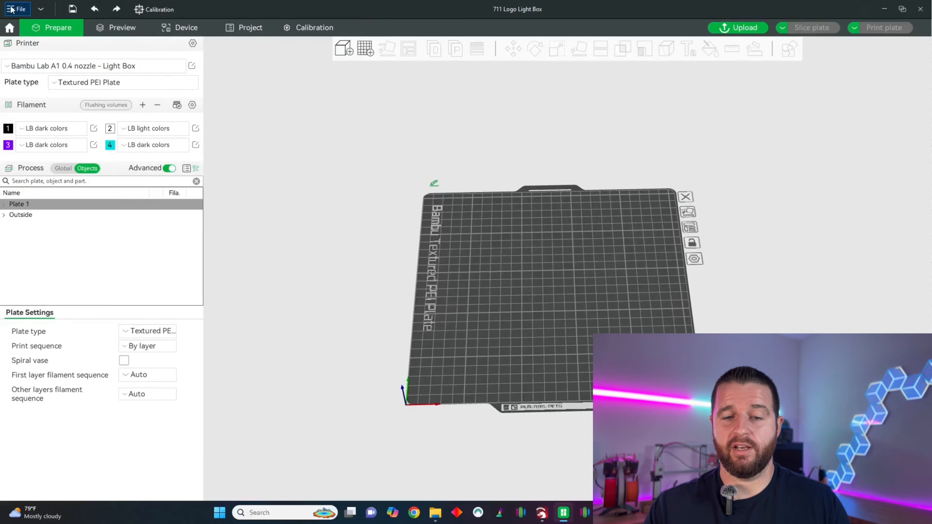
Import the Back Plate Black STL file onto the empty plate.
{"action": "left_click", "coordinate": [11, 9]}
{"action": "mouse_move", "coordinate": [58, 80]}
{"action": "left_click", "coordinate": [165, 81]}
{"action": "left_click", "coordinate": [150, 105]}
{"action": "left_click", "coordinate": [290, 320]}
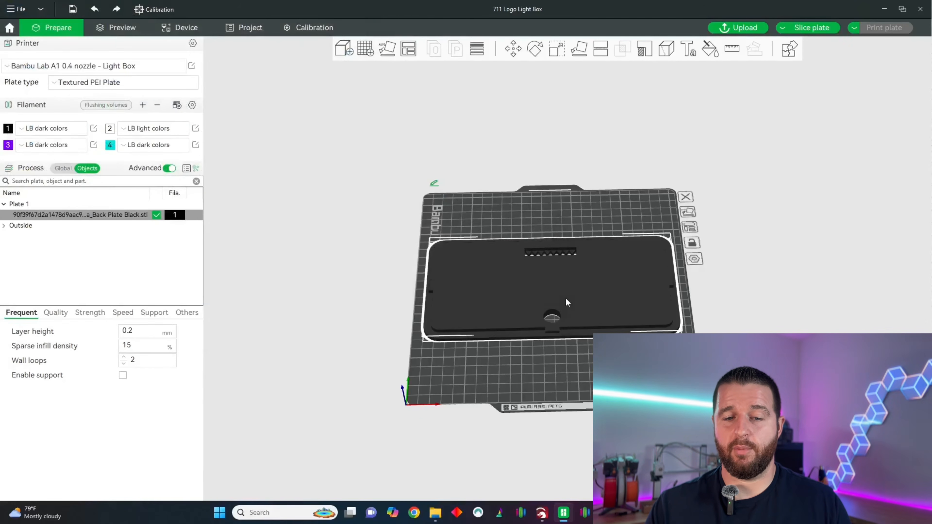
{"action": "left_click_drag", "start_coordinate": [526, 308], "coordinate": [549, 365]}
Export the back plate as a generic 3MF to the OP Designs Light Box_stl folder, adding "Back Plate" to the light box file name.
{"action": "left_click", "coordinate": [16, 8]}
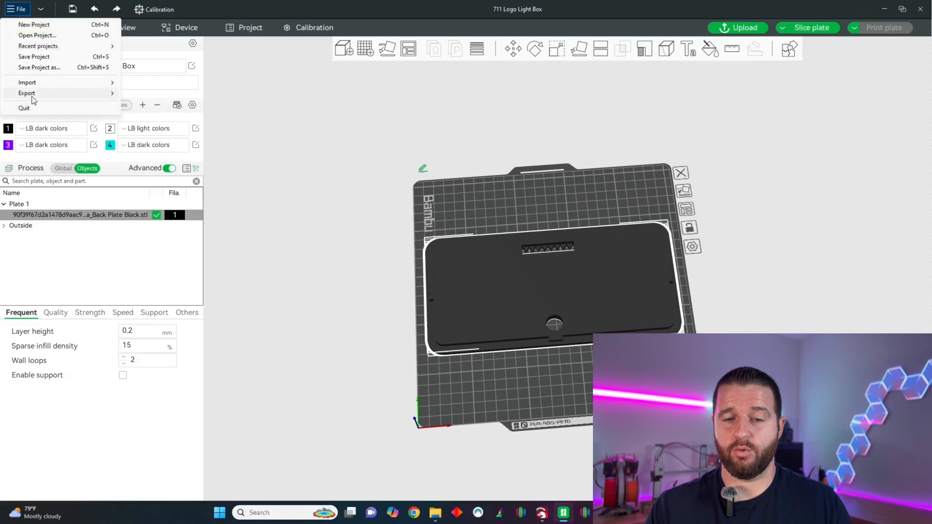
{"action": "mouse_move", "coordinate": [31, 93]}
{"action": "left_click", "coordinate": [164, 115]}
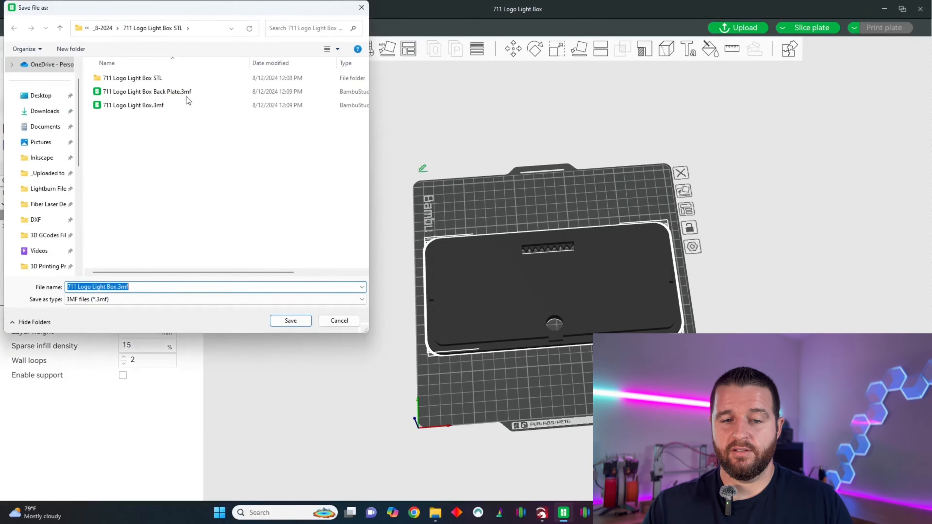
{"action": "left_click", "coordinate": [45, 111]}
{"action": "left_click", "coordinate": [118, 103]}
{"action": "double_click", "coordinate": [118, 103]}
{"action": "left_click", "coordinate": [111, 91]}
{"action": "left_click", "coordinate": [122, 287]}
{"action": "type", "text": "Back Plate"}
{"action": "key", "text": "Return"}
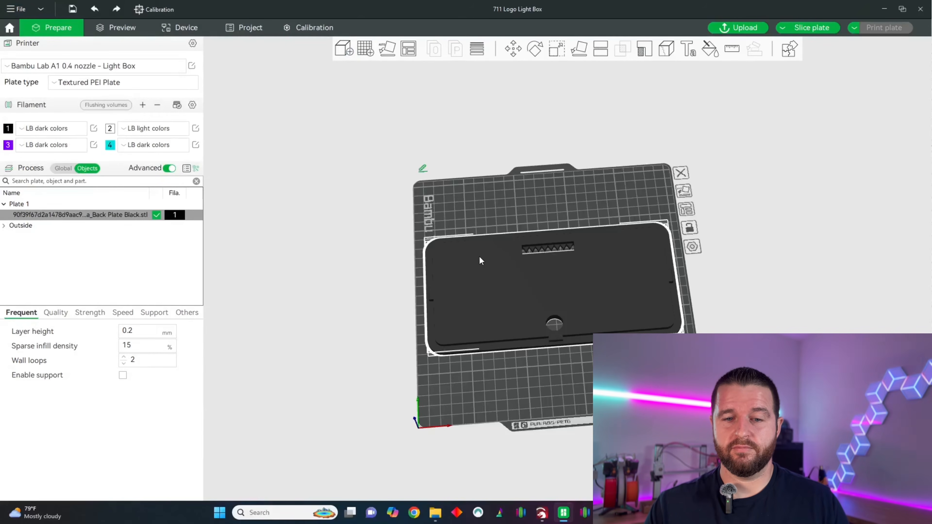
Delete the back plate and load OP Designs Light Box.3mf from the OP Designs Light Box_stl folder in Downloads.
{"action": "key", "text": "Delete"}
{"action": "left_click", "coordinate": [16, 9]}
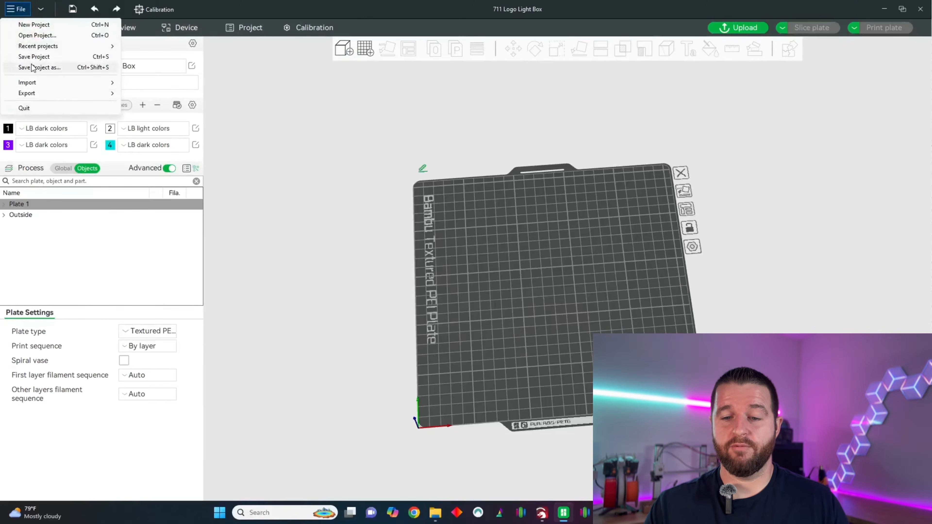
{"action": "mouse_move", "coordinate": [33, 83]}
{"action": "left_click", "coordinate": [139, 84]}
{"action": "left_click", "coordinate": [46, 111]}
{"action": "double_click", "coordinate": [119, 99]}
{"action": "left_click", "coordinate": [162, 105]}
{"action": "left_click", "coordinate": [290, 321]}
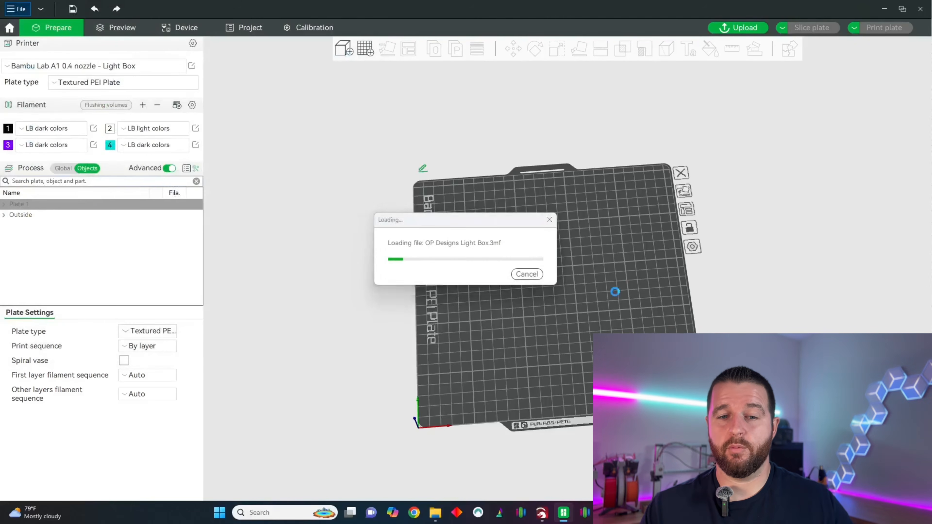
{"action": "left_click", "coordinate": [617, 301]}
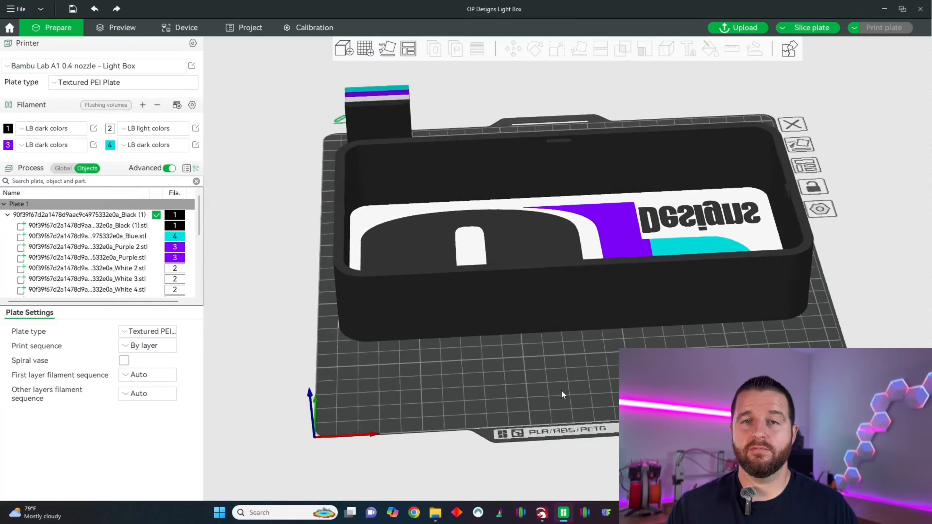
Switch filaments 1 and 2 to the Generic PLA preset.
{"action": "scroll", "coordinate": [560, 390], "scroll_direction": "down", "scroll_amount": 3}
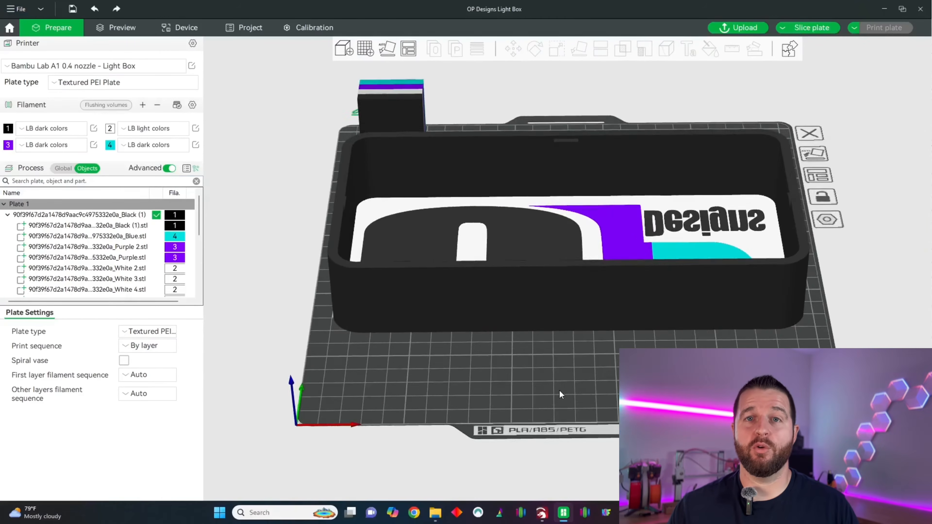
{"action": "scroll", "coordinate": [566, 392], "scroll_direction": "up", "scroll_amount": 1}
{"action": "left_click", "coordinate": [40, 129]}
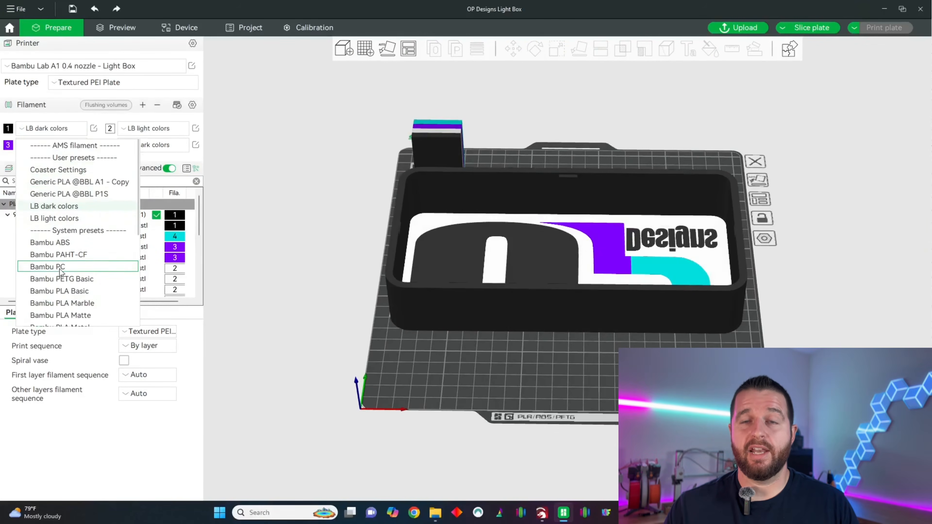
{"action": "scroll", "coordinate": [64, 284], "scroll_direction": "down", "scroll_amount": 3}
{"action": "left_click", "coordinate": [50, 320]}
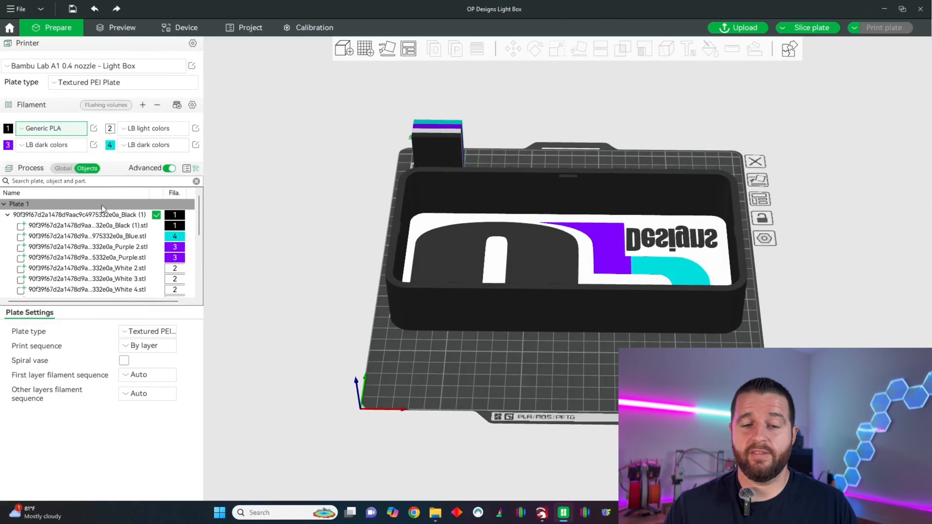
{"action": "left_click", "coordinate": [127, 129]}
{"action": "scroll", "coordinate": [144, 278], "scroll_direction": "down", "scroll_amount": 2}
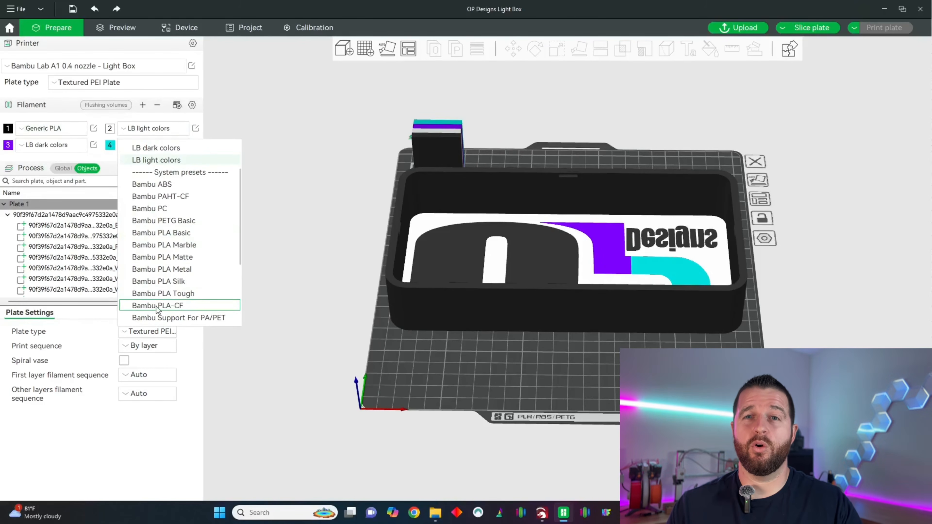
{"action": "scroll", "coordinate": [164, 317], "scroll_direction": "down", "scroll_amount": 1}
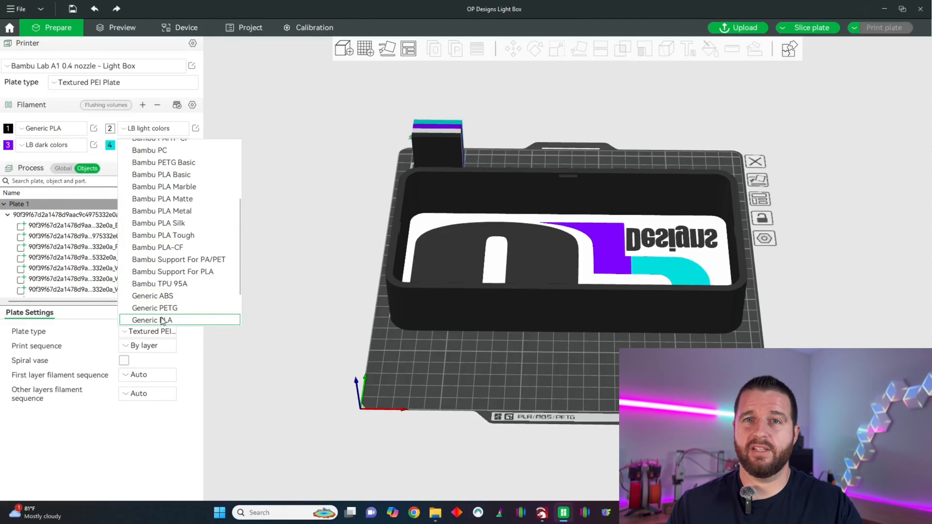
{"action": "left_click", "coordinate": [163, 319]}
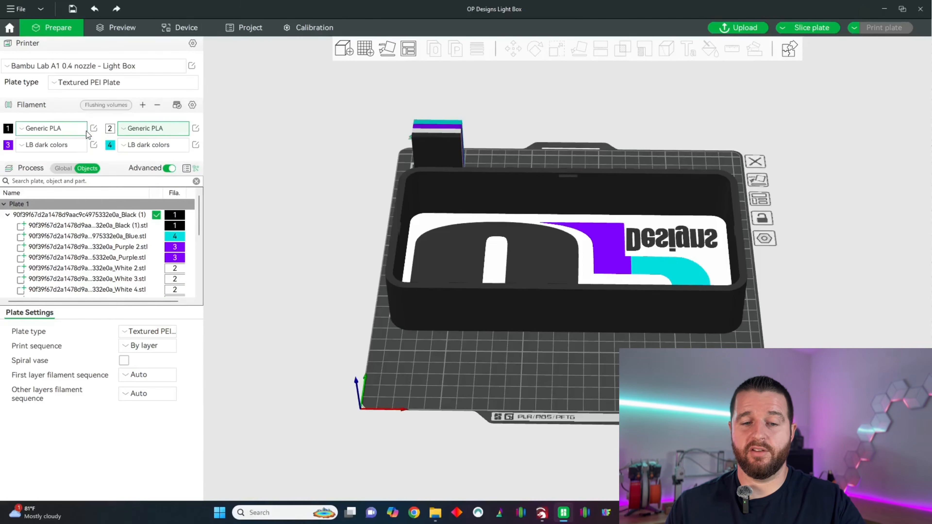
Open the settings of filament 1 and set its flow ratio to 1.02.
{"action": "left_click", "coordinate": [93, 128]}
{"action": "key", "text": "Tab"}
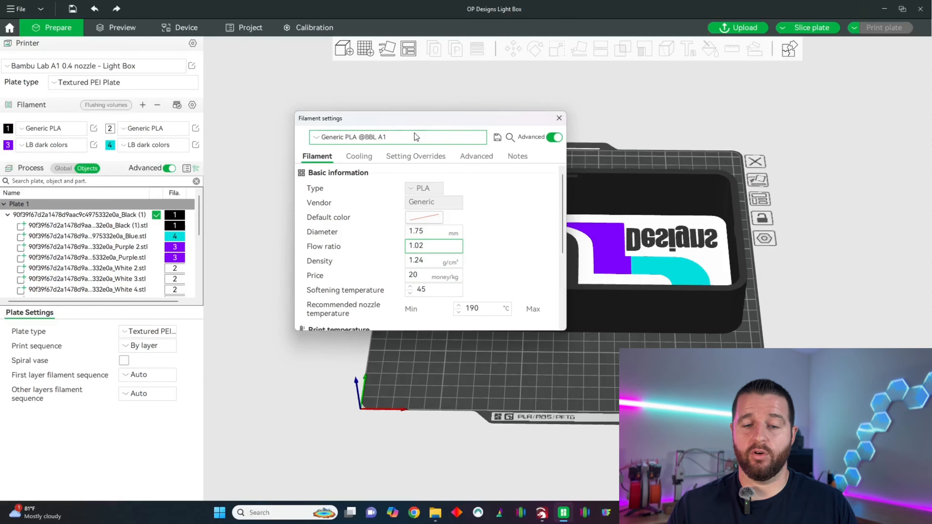
{"action": "left_click", "coordinate": [404, 137]}
{"action": "left_click", "coordinate": [491, 124]}
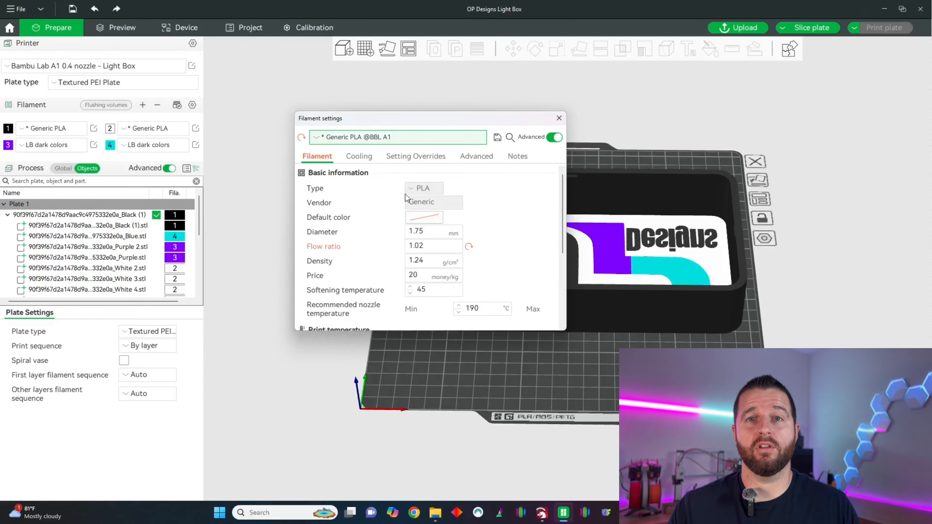
Enter "Light Box Dark Color" as the preset name for filament 1, cancel the save and close the filament settings.
{"action": "left_click", "coordinate": [499, 139]}
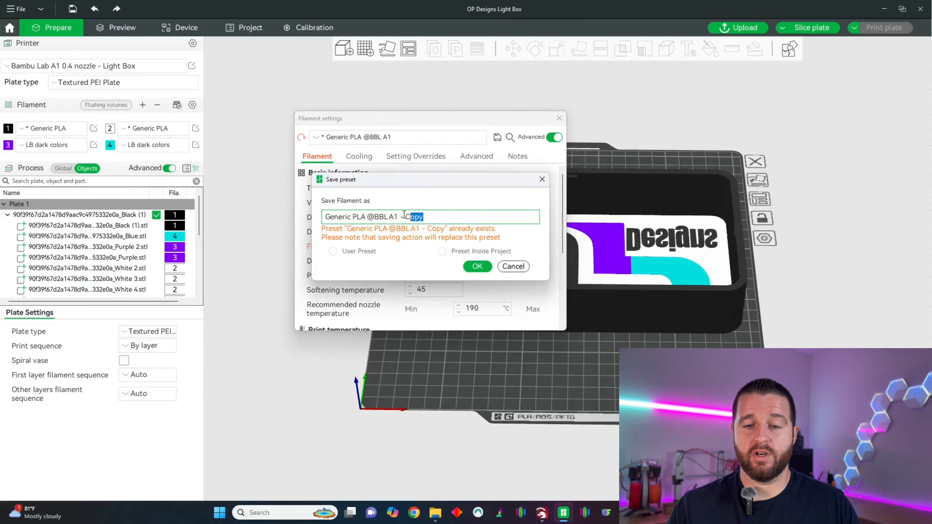
{"action": "type", "text": "Light"}
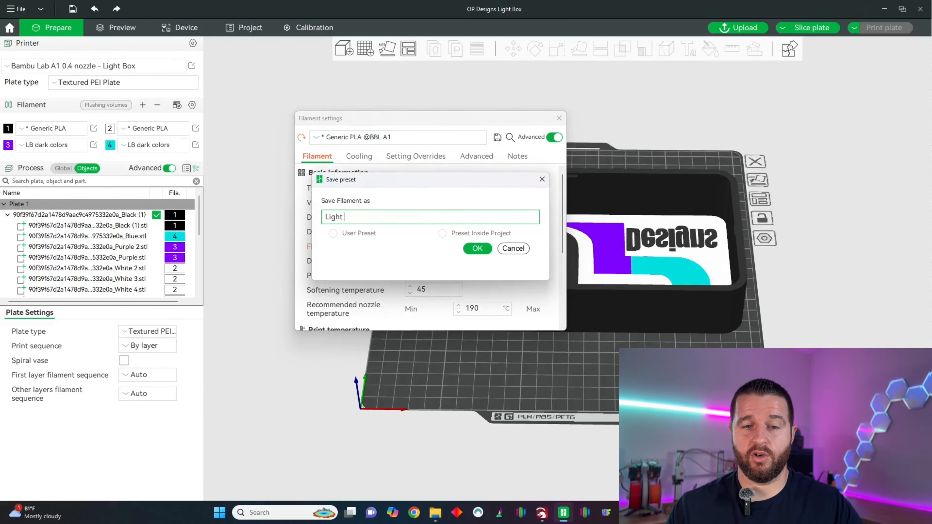
{"action": "type", "text": " Box "}
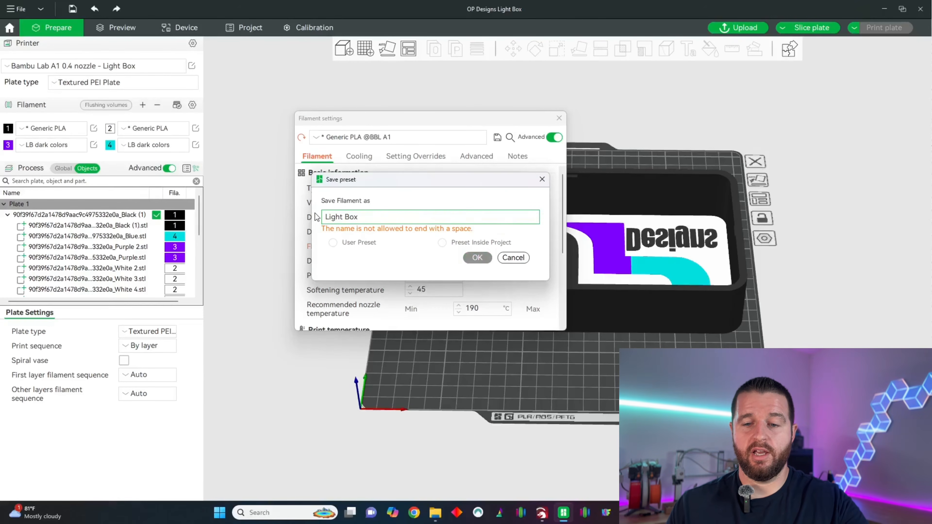
{"action": "type", "text": "Dae"}
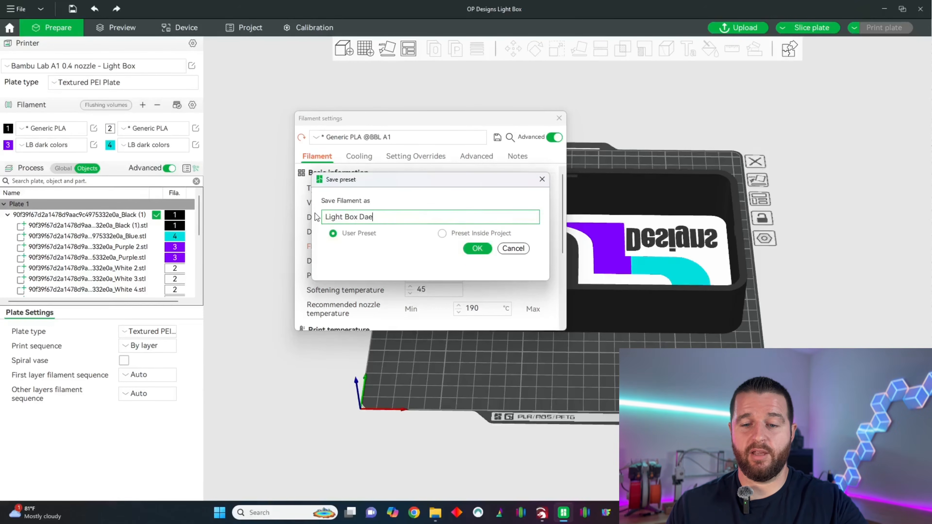
{"action": "key", "text": "BackSpace"}
{"action": "key", "text": "BackSpace"}
{"action": "type", "text": "k Copl;"}
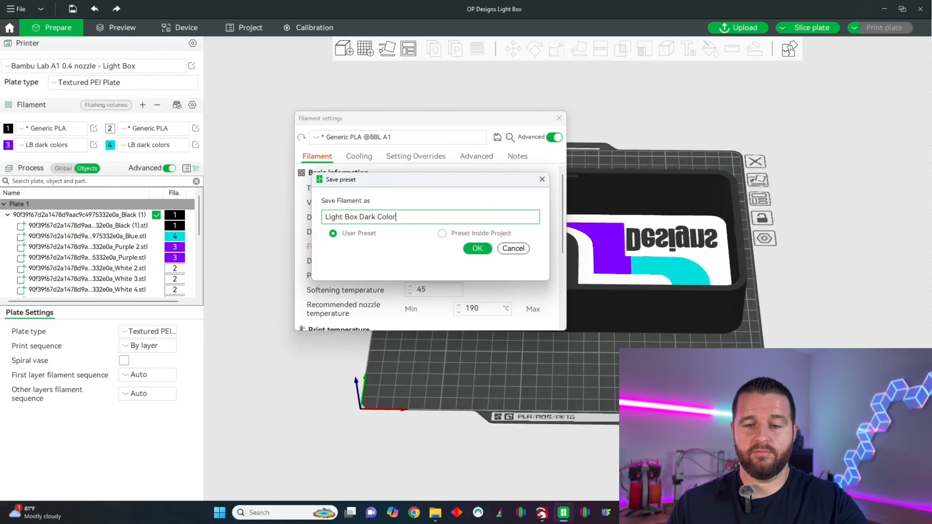
{"action": "left_click", "coordinate": [513, 248]}
{"action": "left_click", "coordinate": [559, 118]}
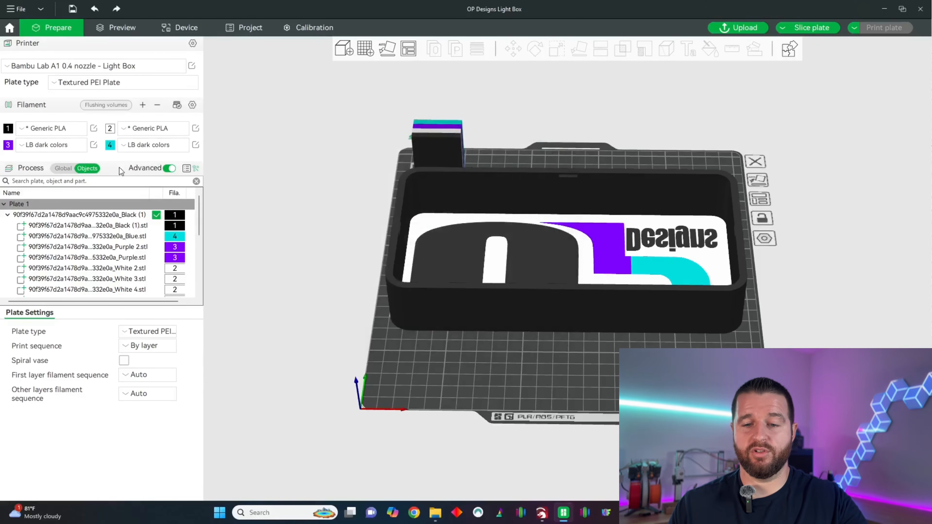
Start editing filament 2's flow ratio, enter "LB Light Color" as its preset name, and cancel the save.
{"action": "left_click", "coordinate": [195, 128]}
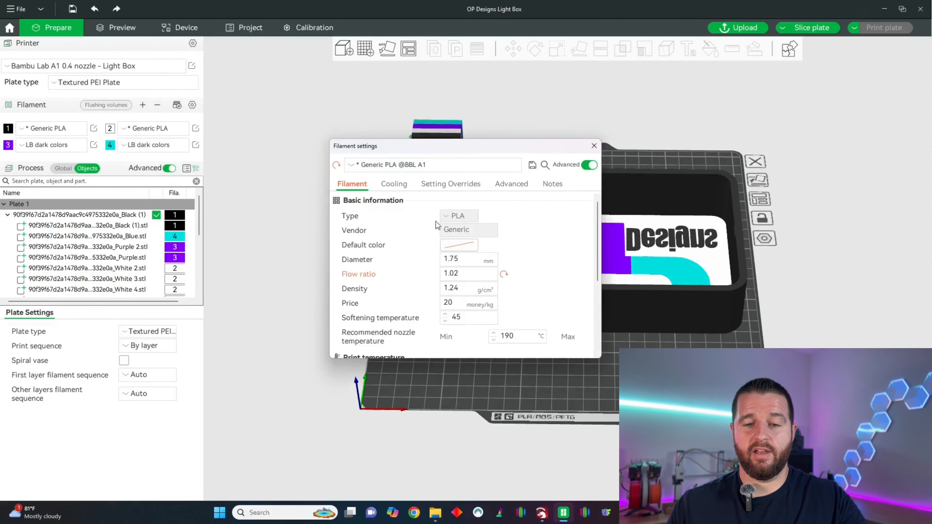
{"action": "left_click_drag", "start_coordinate": [460, 274], "coordinate": [439, 275]}
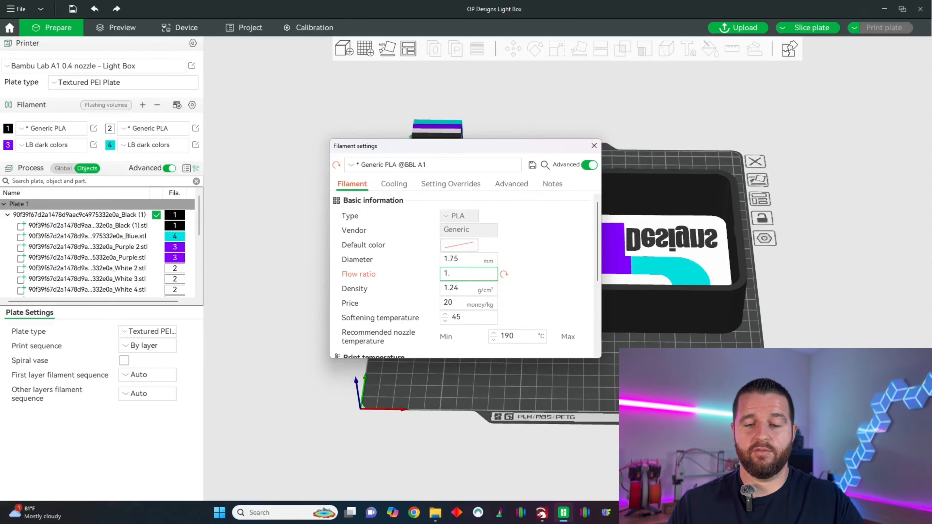
{"action": "left_click", "coordinate": [532, 164]}
{"action": "type", "text": "L"}
{"action": "key", "text": "BackSpace"}
{"action": "type", "text": "LB "}
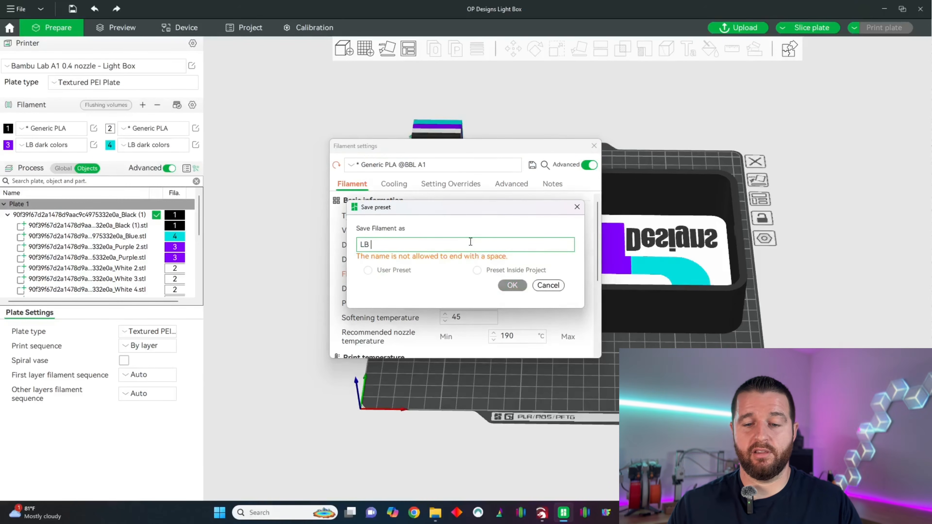
{"action": "type", "text": "Light "}
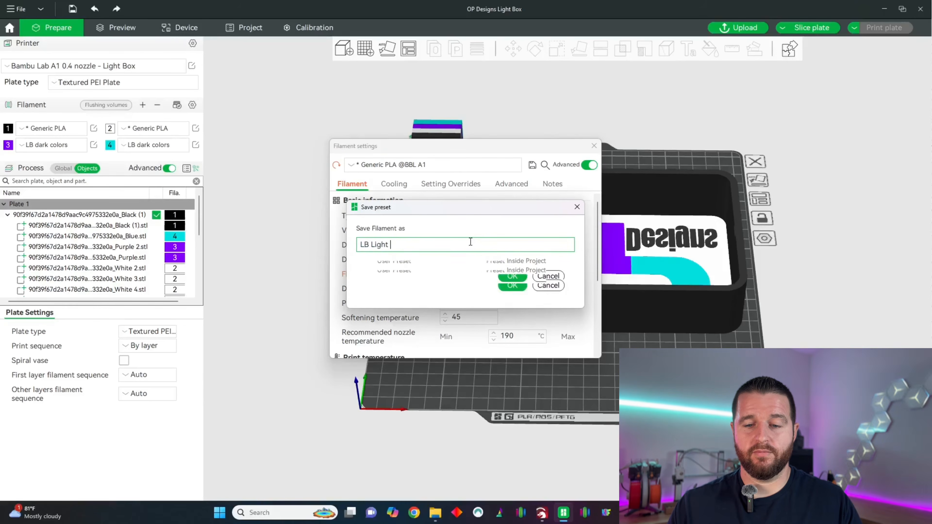
{"action": "type", "text": "Color"}
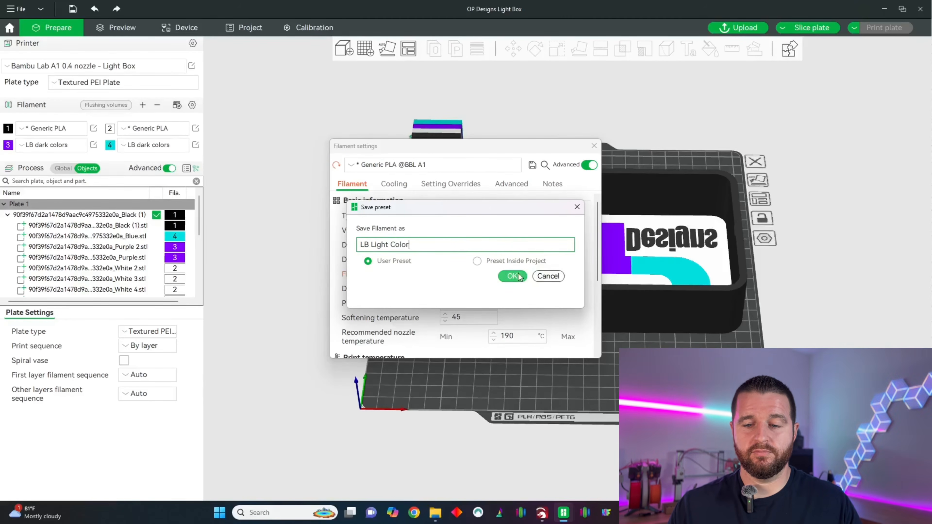
{"action": "left_click", "coordinate": [549, 275]}
{"action": "left_click", "coordinate": [593, 146]}
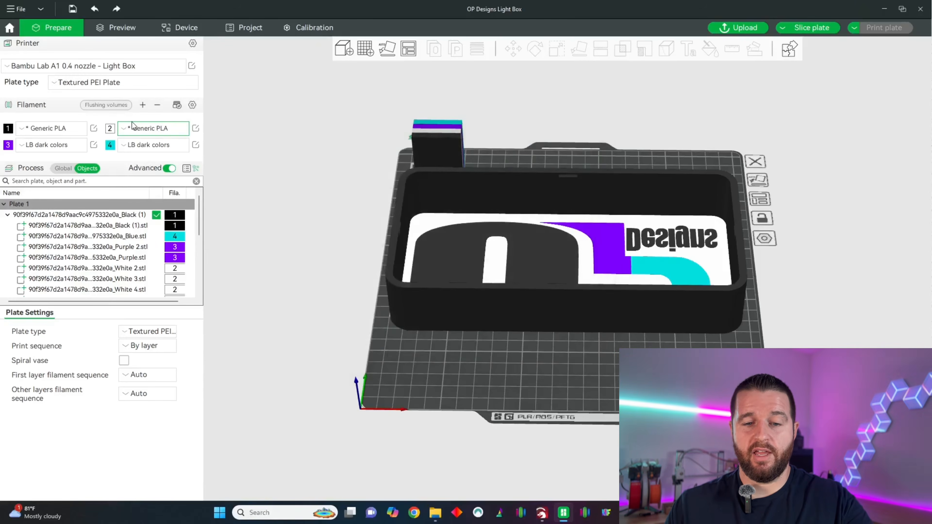
Assign the LB light colors preset to filament 2 and LB dark colors to filament 1.
{"action": "left_click", "coordinate": [154, 128]}
{"action": "left_click", "coordinate": [157, 217]}
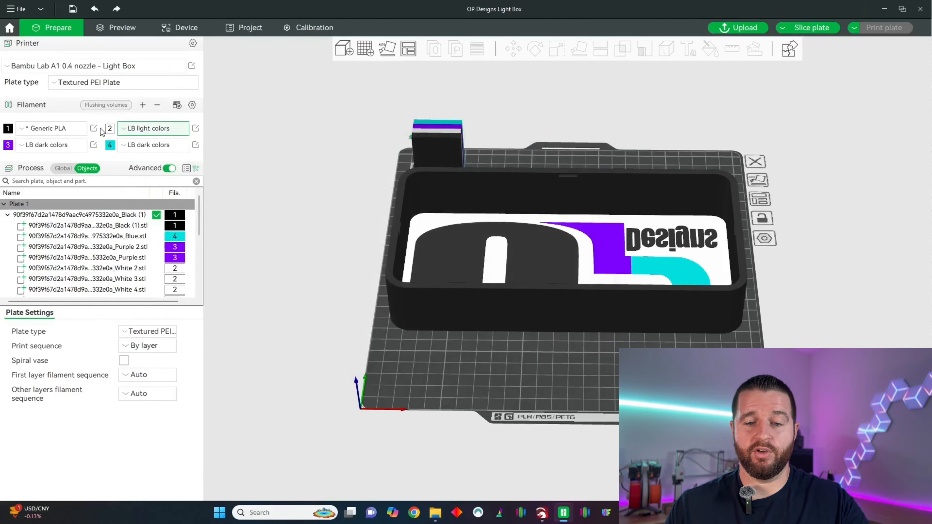
{"action": "left_click", "coordinate": [32, 128]}
{"action": "left_click", "coordinate": [81, 208]}
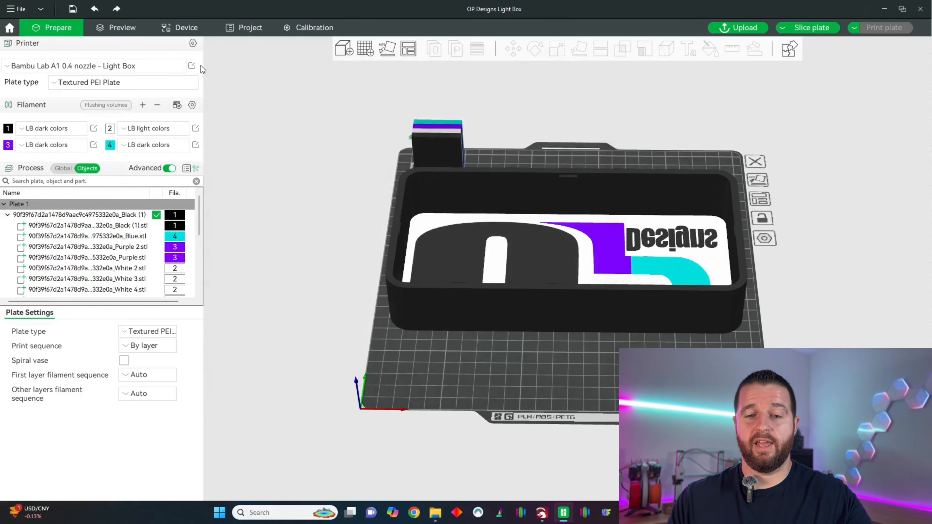
Examine the Textured PEI Plate Z offset line in the machine start G-code of the Light Box printer preset.
{"action": "left_click", "coordinate": [191, 66]}
{"action": "left_click_drag", "start_coordinate": [436, 149], "coordinate": [362, 121]}
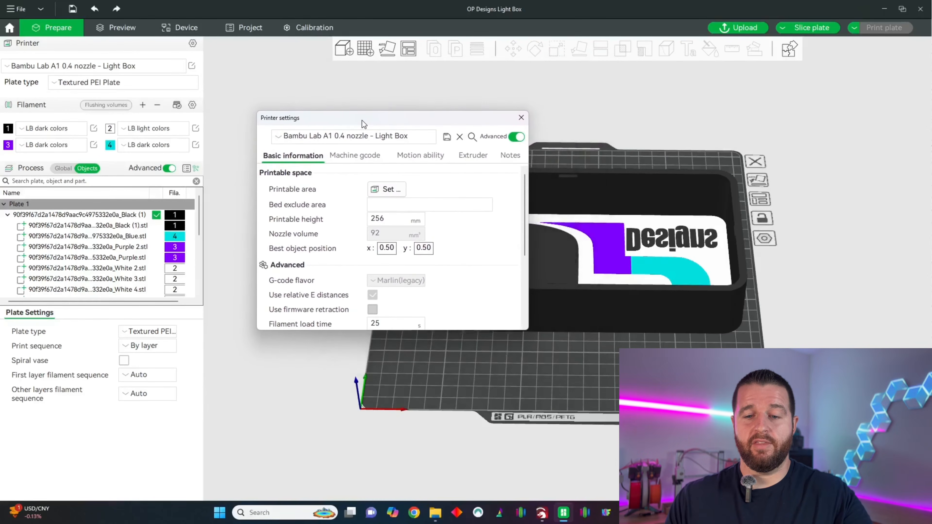
{"action": "left_click", "coordinate": [352, 153]}
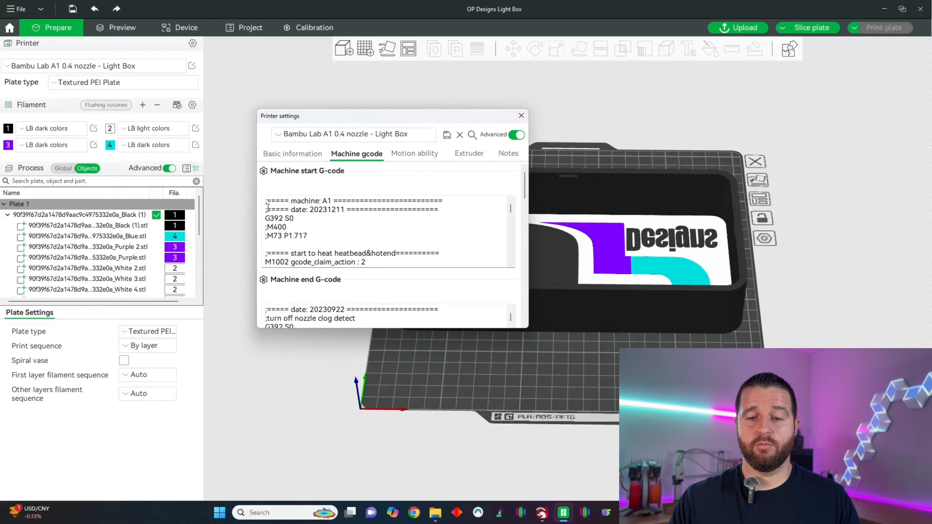
{"action": "left_click_drag", "start_coordinate": [510, 211], "coordinate": [512, 260]}
{"action": "scroll", "coordinate": [322, 241], "scroll_direction": "up", "scroll_amount": 4}
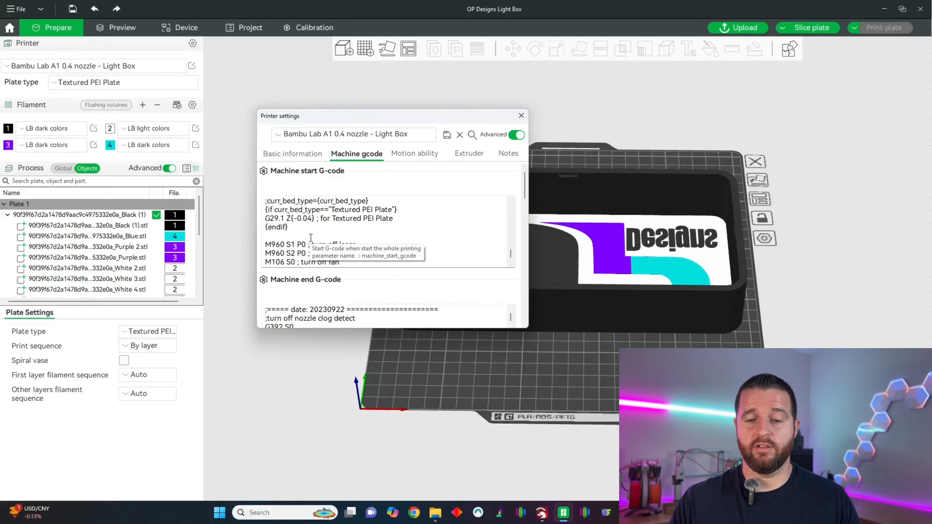
{"action": "left_click_drag", "start_coordinate": [345, 211], "coordinate": [392, 209]}
{"action": "left_click_drag", "start_coordinate": [275, 219], "coordinate": [316, 219]}
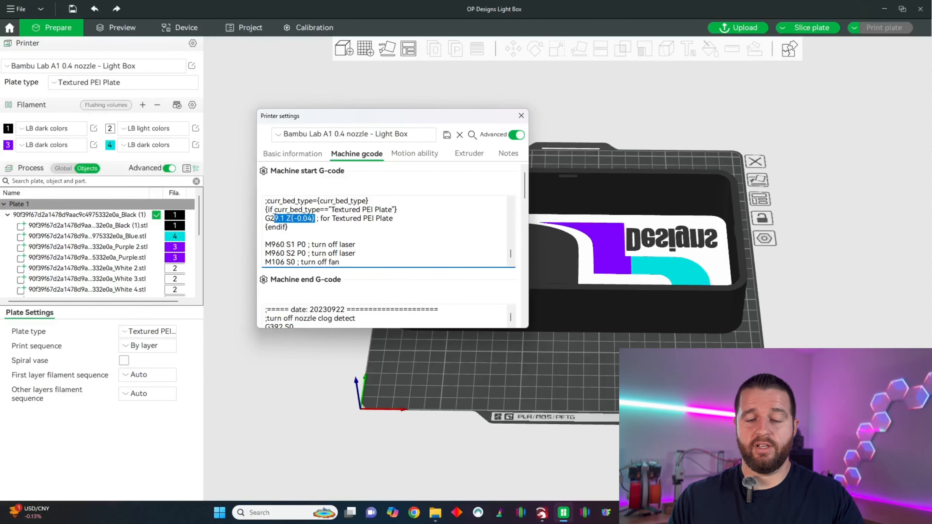
{"action": "left_click", "coordinate": [311, 219]}
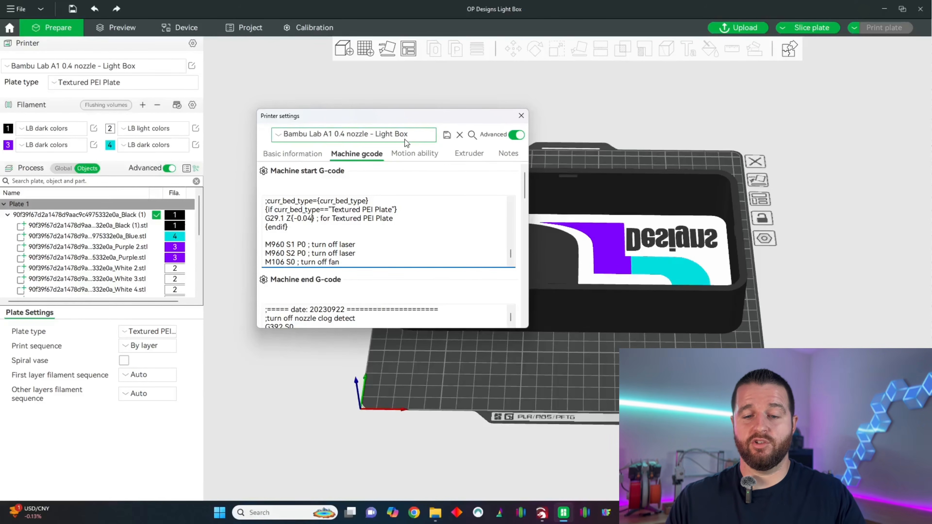
Start saving the Light Box printer preset, cancel at the naming prompt and close the printer settings.
{"action": "left_click", "coordinate": [446, 135]}
{"action": "left_click", "coordinate": [397, 223]}
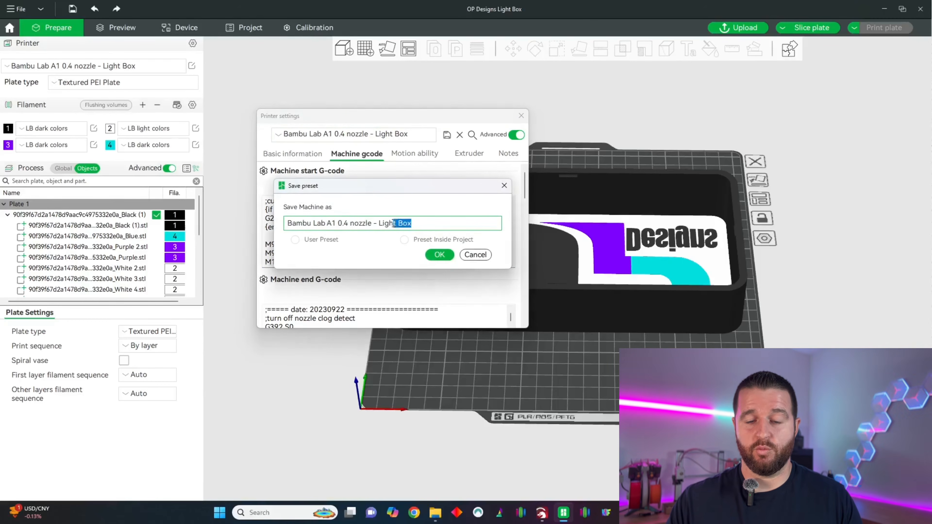
{"action": "left_click", "coordinate": [475, 255]}
{"action": "left_click", "coordinate": [521, 116]}
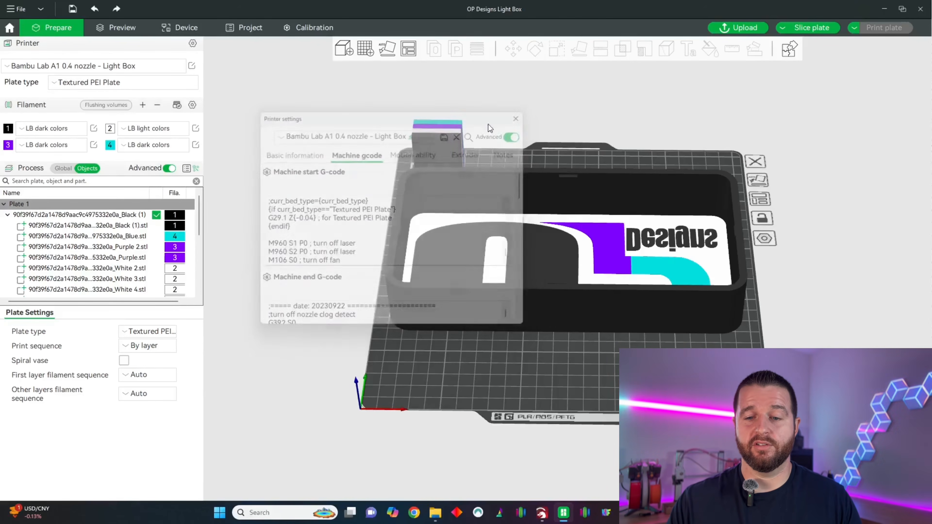
Switch the process settings from object to global scope and check the selected process preset.
{"action": "left_click", "coordinate": [63, 169]}
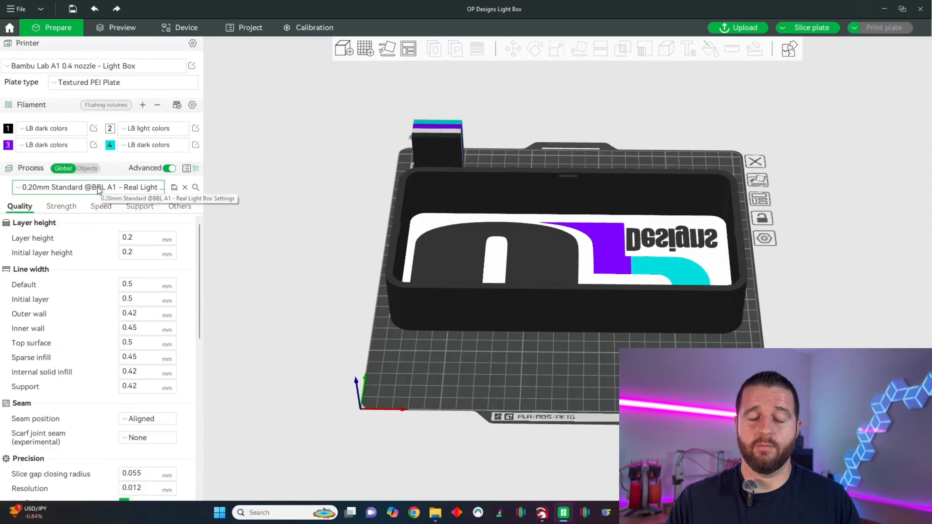
{"action": "left_click", "coordinate": [125, 191]}
{"action": "left_click", "coordinate": [114, 160]}
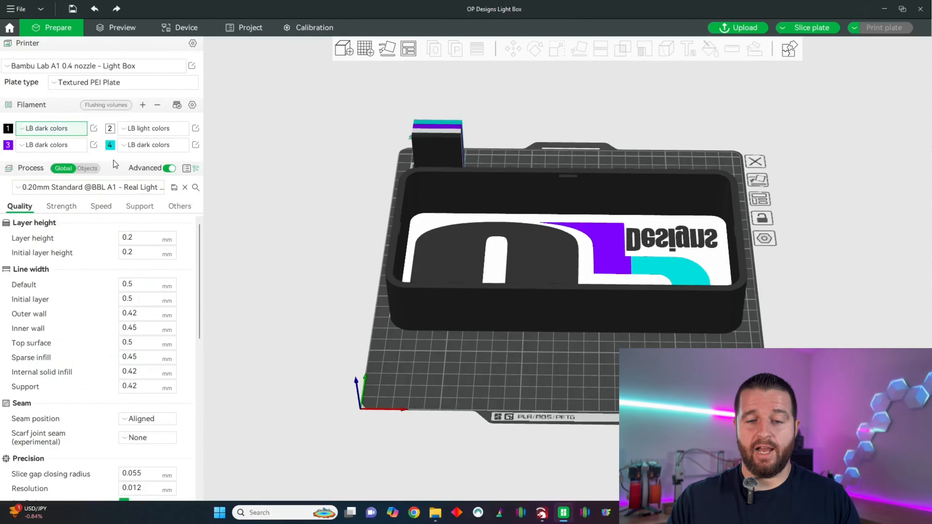
{"action": "left_click", "coordinate": [132, 69]}
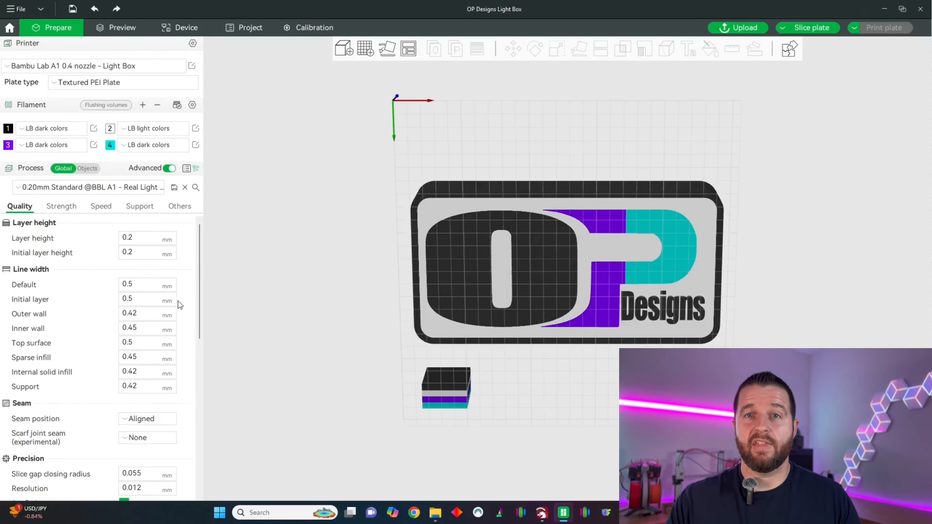
Examine the wall generator options in the global Quality settings and leave Arachne selected.
{"action": "scroll", "coordinate": [72, 248], "scroll_direction": "down", "scroll_amount": 6}
{"action": "scroll", "coordinate": [76, 273], "scroll_direction": "down", "scroll_amount": 3}
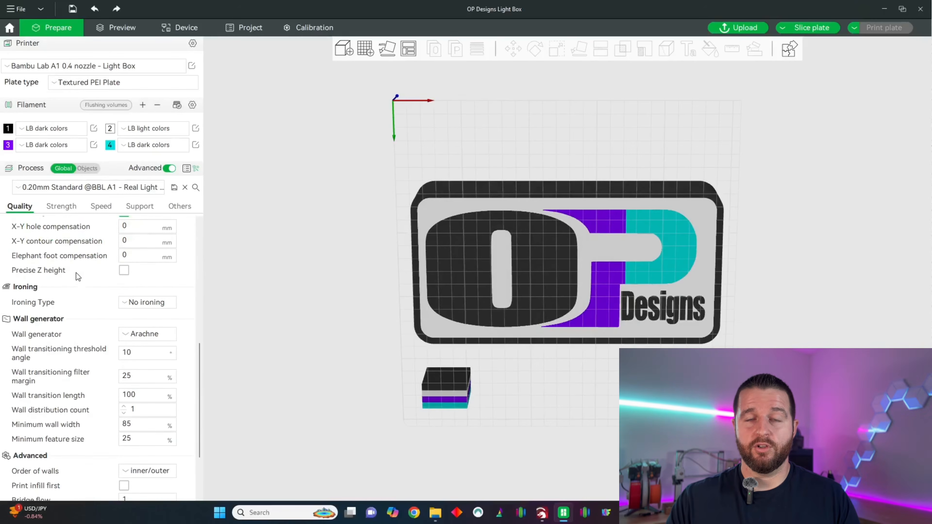
{"action": "scroll", "coordinate": [87, 287], "scroll_direction": "down", "scroll_amount": 1}
{"action": "scroll", "coordinate": [86, 287], "scroll_direction": "down", "scroll_amount": 2}
{"action": "scroll", "coordinate": [132, 255], "scroll_direction": "up", "scroll_amount": 2}
{"action": "left_click", "coordinate": [136, 305]}
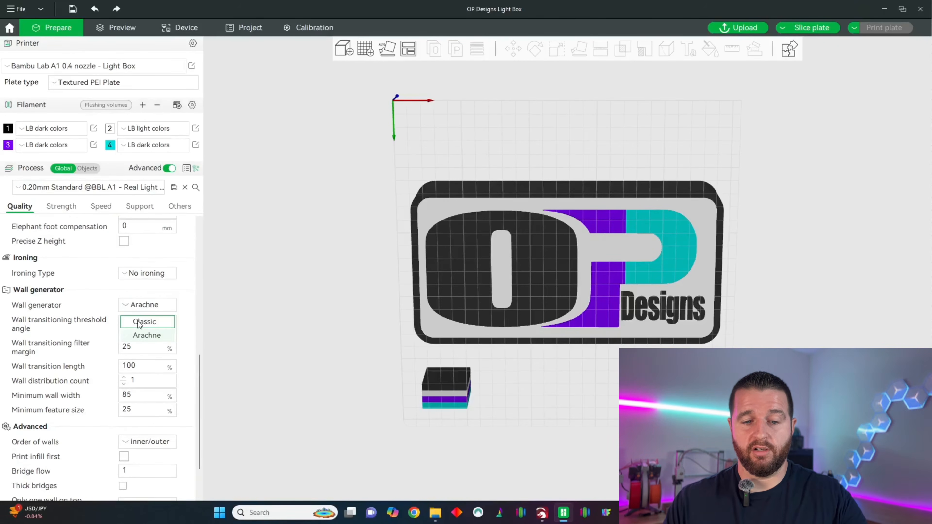
{"action": "scroll", "coordinate": [160, 322], "scroll_direction": "down", "scroll_amount": 2}
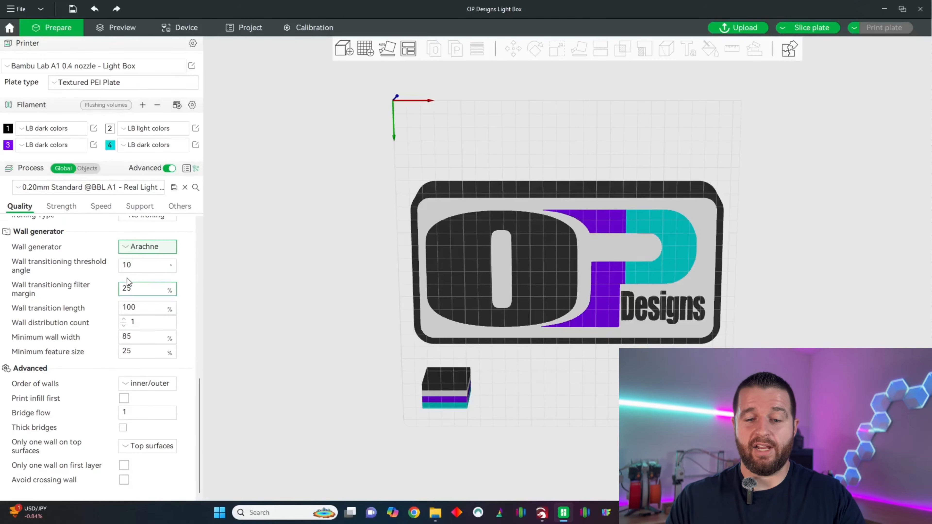
Slice the light box plate with the current process settings.
{"action": "left_click", "coordinate": [132, 265]}
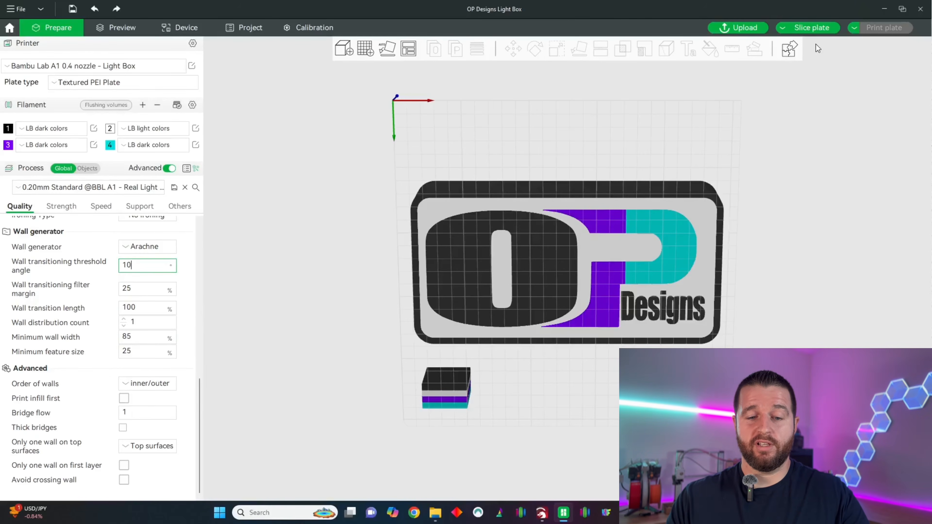
{"action": "left_click", "coordinate": [810, 29]}
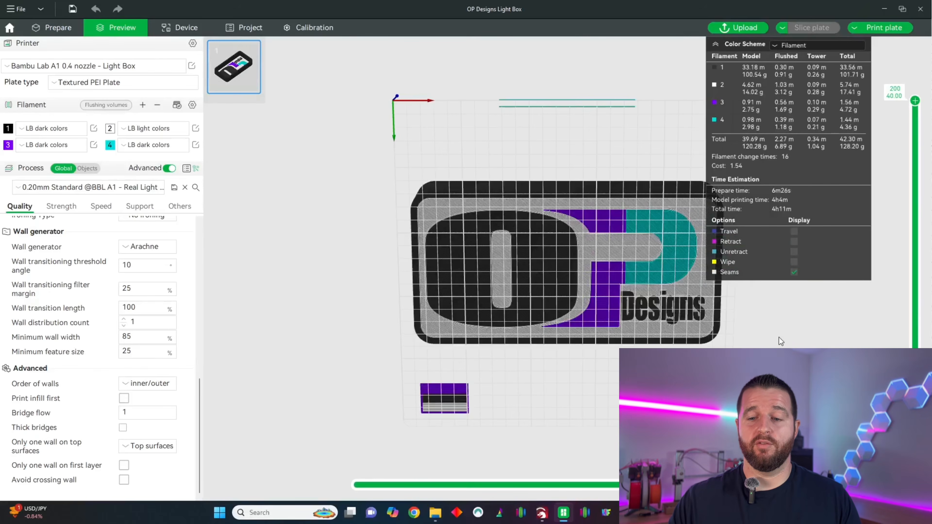
Examine the sliced preview of the light box, checking the wall lines around the Designs lettering and the overall colour layout.
{"action": "scroll", "coordinate": [535, 288], "scroll_direction": "up", "scroll_amount": 10}
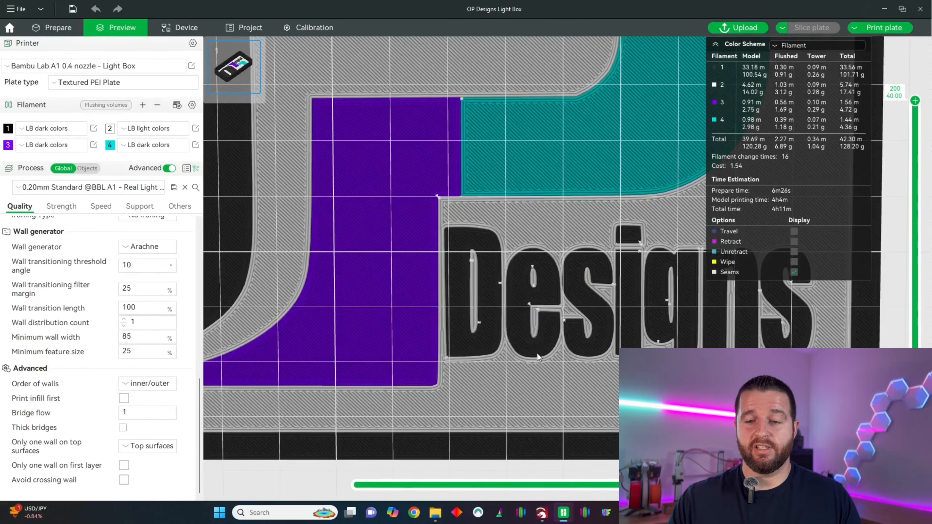
{"action": "mouse_move", "coordinate": [537, 353]}
{"action": "left_mouse_down"}
{"action": "mouse_move", "coordinate": [525, 343]}
{"action": "mouse_move", "coordinate": [535, 342]}
{"action": "left_mouse_up"}
{"action": "right_click_drag", "start_coordinate": [473, 286], "coordinate": [434, 270]}
{"action": "scroll", "coordinate": [387, 206], "scroll_direction": "up", "scroll_amount": 5}
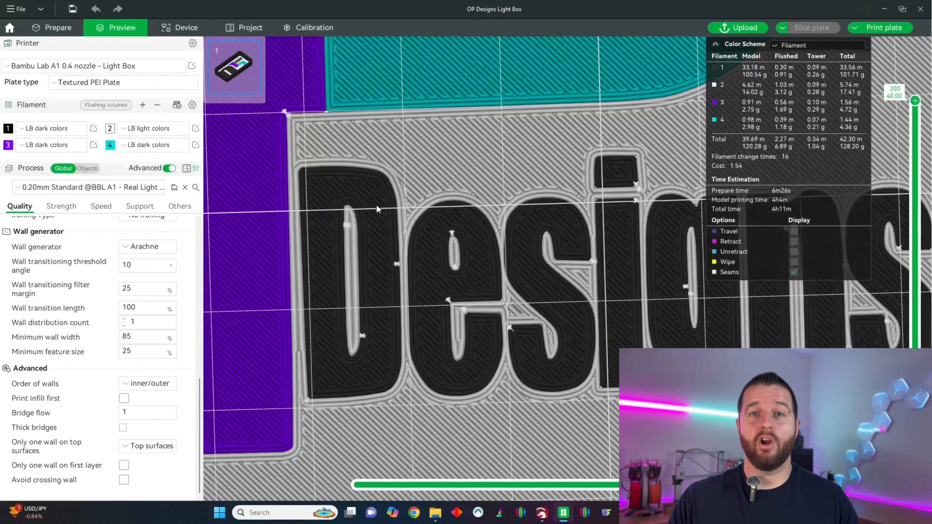
{"action": "right_click_drag", "start_coordinate": [657, 257], "coordinate": [497, 247]}
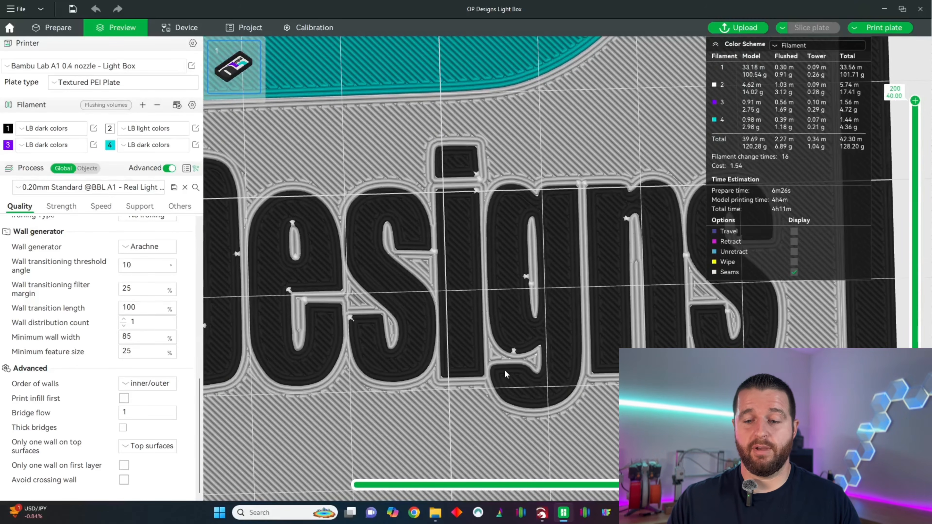
{"action": "scroll", "coordinate": [535, 233], "scroll_direction": "down", "scroll_amount": 5}
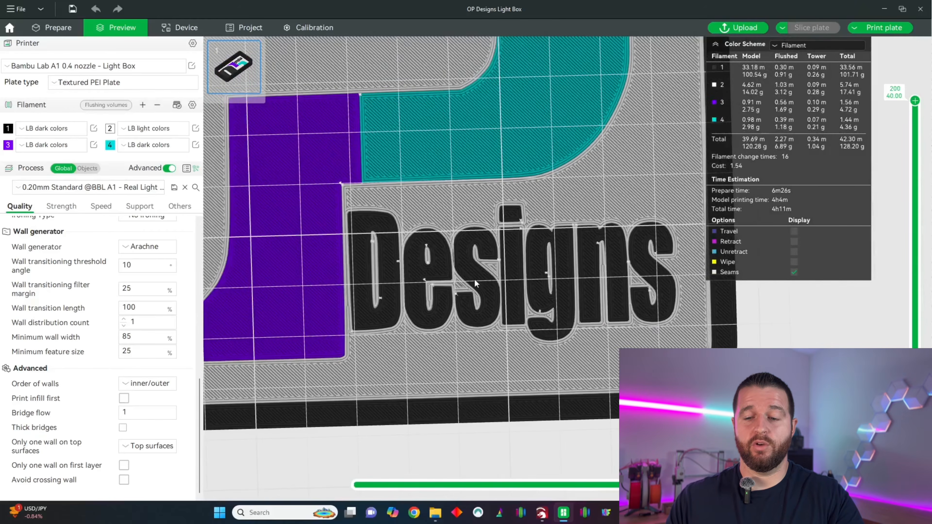
{"action": "right_click_drag", "start_coordinate": [474, 278], "coordinate": [612, 325]}
{"action": "scroll", "coordinate": [603, 316], "scroll_direction": "down", "scroll_amount": 3}
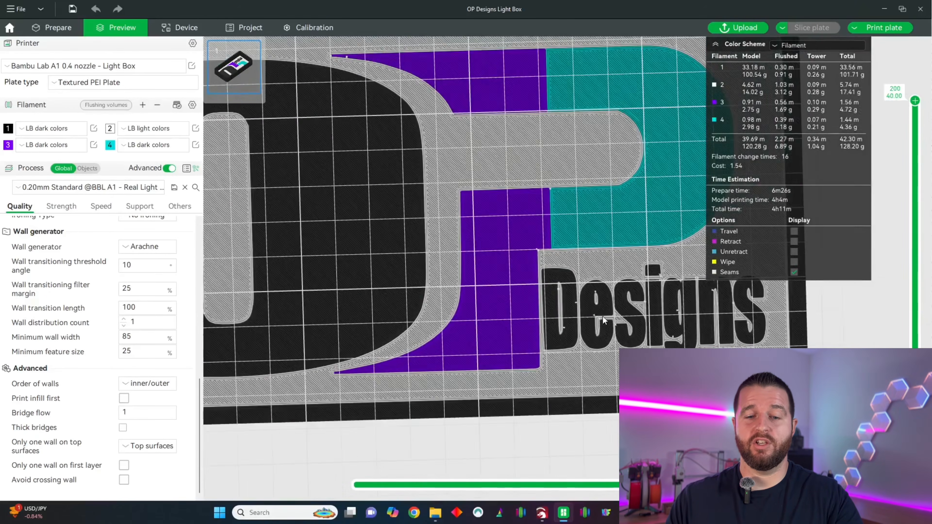
{"action": "scroll", "coordinate": [508, 269], "scroll_direction": "up", "scroll_amount": 5}
{"action": "scroll", "coordinate": [507, 269], "scroll_direction": "down", "scroll_amount": 5}
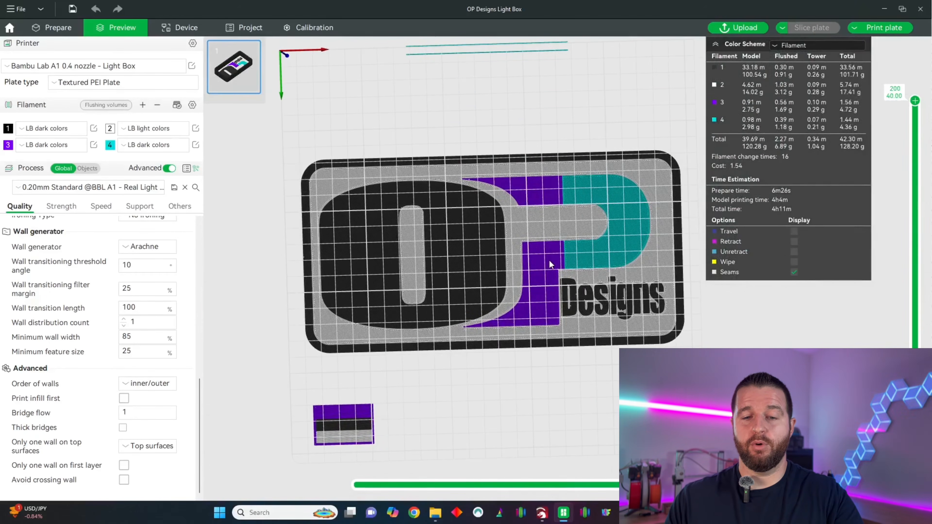
{"action": "left_click_drag", "start_coordinate": [646, 142], "coordinate": [595, 139]}
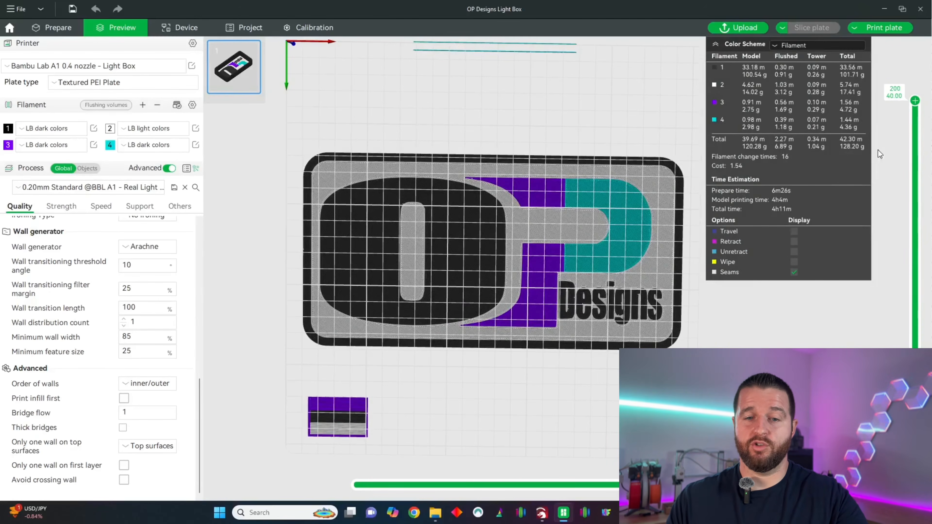
{"action": "left_click_drag", "start_coordinate": [691, 148], "coordinate": [682, 220]}
Start a print job for the sliced plate and choose OPD A1-2 as the printer.
{"action": "left_click", "coordinate": [876, 29]}
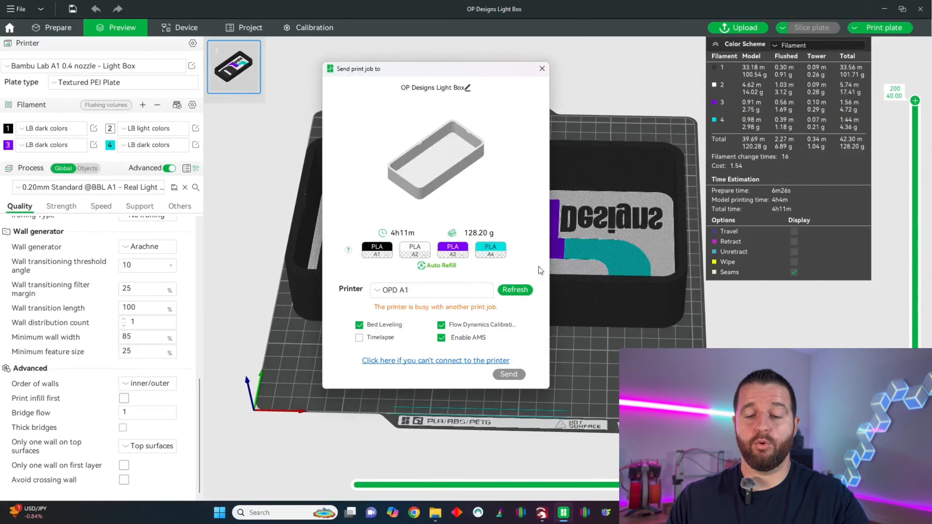
{"action": "left_click", "coordinate": [378, 290]}
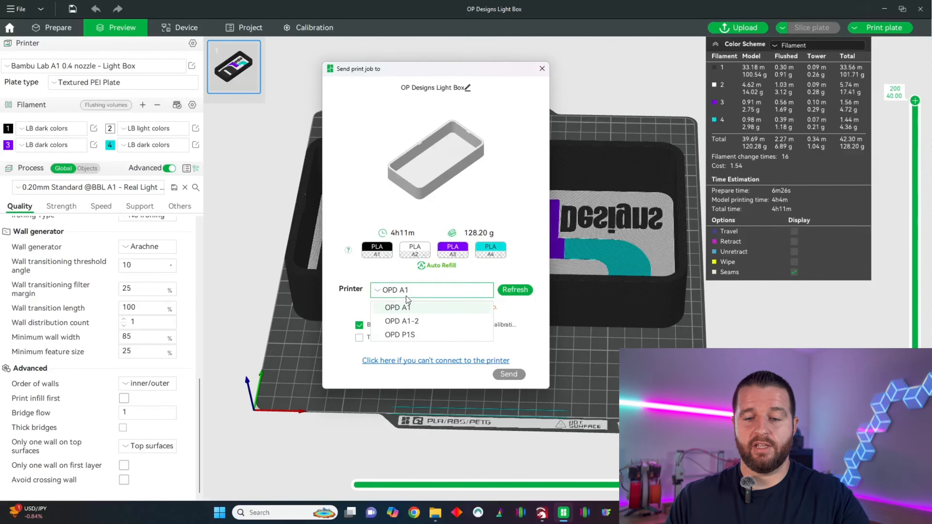
{"action": "left_click", "coordinate": [412, 322]}
Map black to AMS slot A1, white to A4, purple to A2 and cyan to A3, and close the print job without sending.
{"action": "left_click", "coordinate": [378, 259]}
{"action": "left_click", "coordinate": [388, 290]}
{"action": "left_click", "coordinate": [417, 252]}
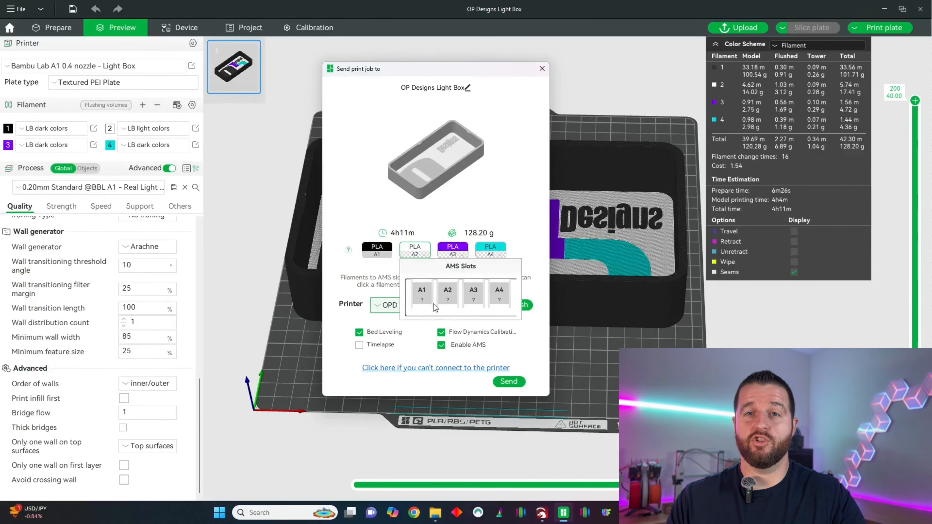
{"action": "left_click", "coordinate": [497, 292]}
{"action": "left_click", "coordinate": [452, 250]}
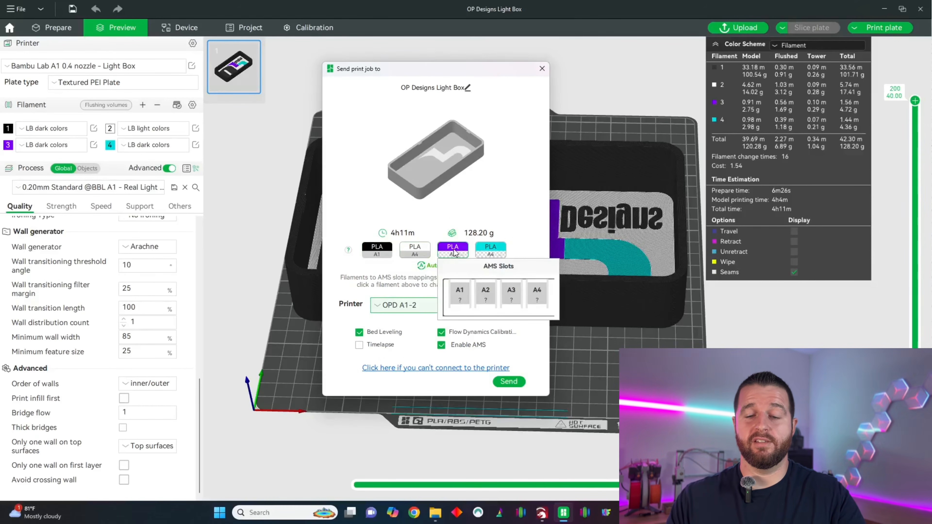
{"action": "left_click", "coordinate": [485, 294]}
{"action": "left_click", "coordinate": [490, 249]}
{"action": "left_click", "coordinate": [548, 294]}
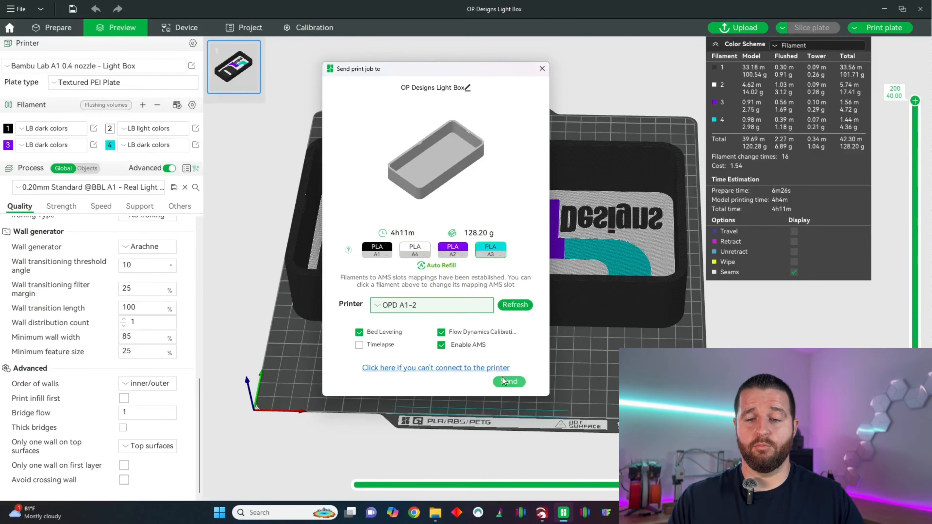
{"action": "left_click", "coordinate": [541, 69]}
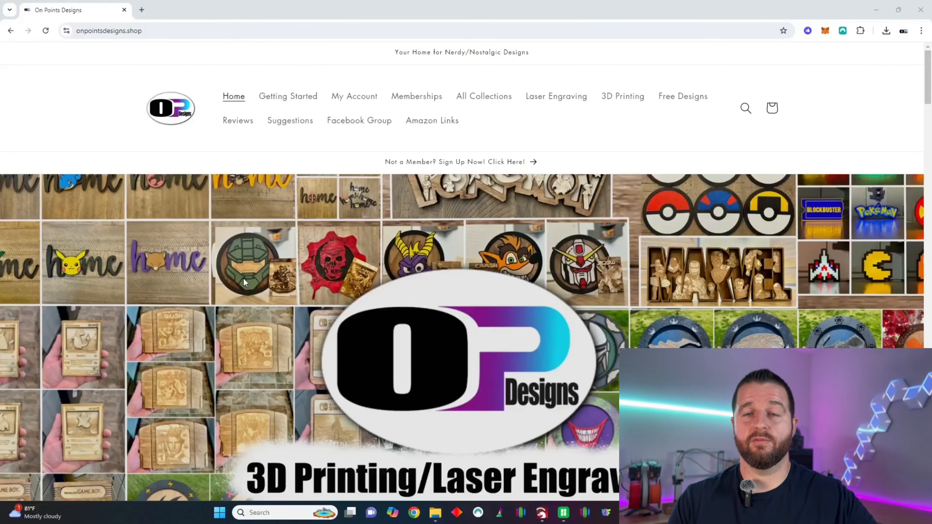
Switch to the browser and look through the On Points Designs shop home page, including its 3D printing, laser engraving and freebie collections.
{"action": "scroll", "coordinate": [191, 250], "scroll_direction": "down", "scroll_amount": 3}
{"action": "scroll", "coordinate": [271, 174], "scroll_direction": "up", "scroll_amount": 3}
{"action": "scroll", "coordinate": [123, 257], "scroll_direction": "down", "scroll_amount": 8}
{"action": "scroll", "coordinate": [124, 236], "scroll_direction": "down", "scroll_amount": 10}
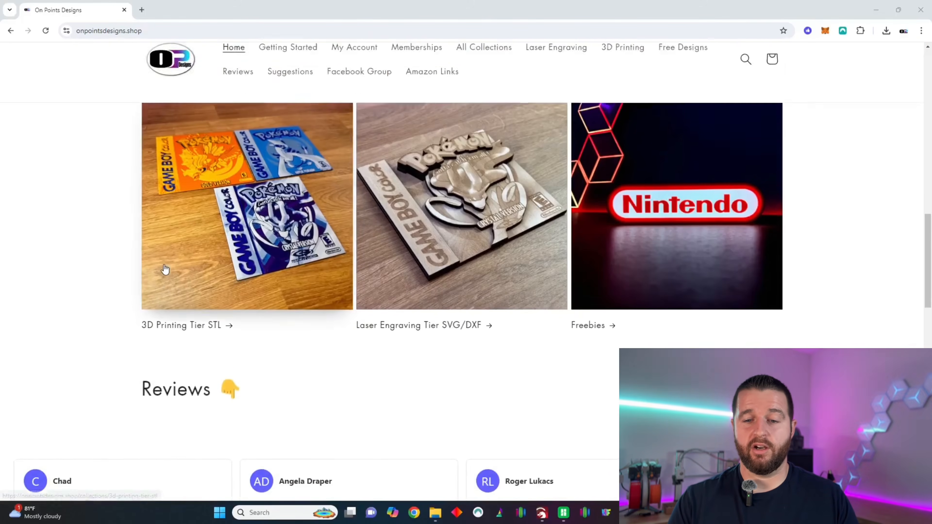
{"action": "scroll", "coordinate": [165, 269], "scroll_direction": "up", "scroll_amount": 2}
{"action": "left_click", "coordinate": [256, 311]}
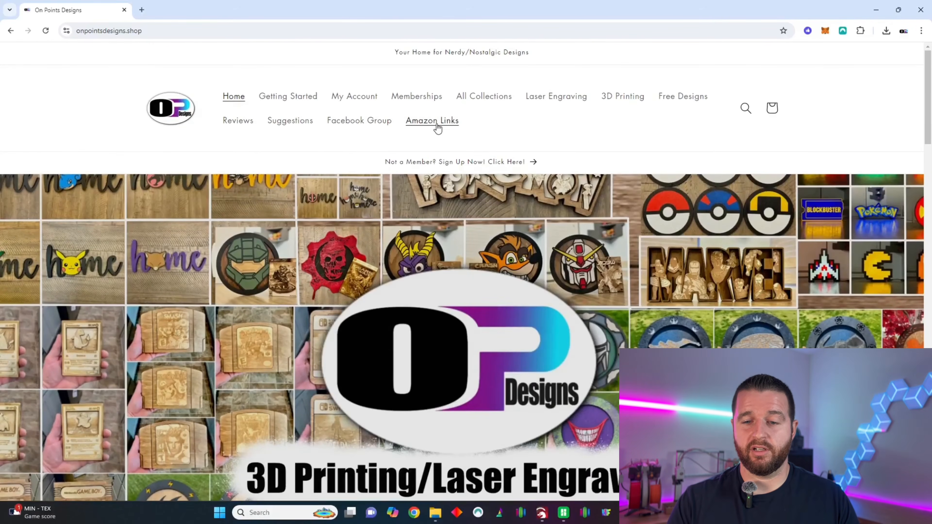
Open the shop's Amazon Links page and highlight the light box supplies from LEDs through Kapton Tape Dispenser.
{"action": "left_click", "coordinate": [436, 125]}
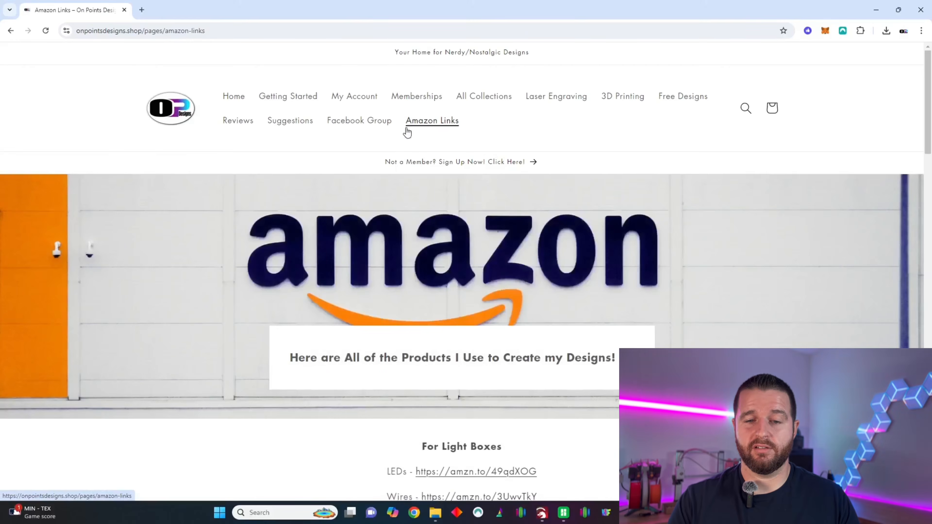
{"action": "scroll", "coordinate": [390, 176], "scroll_direction": "down", "scroll_amount": 5}
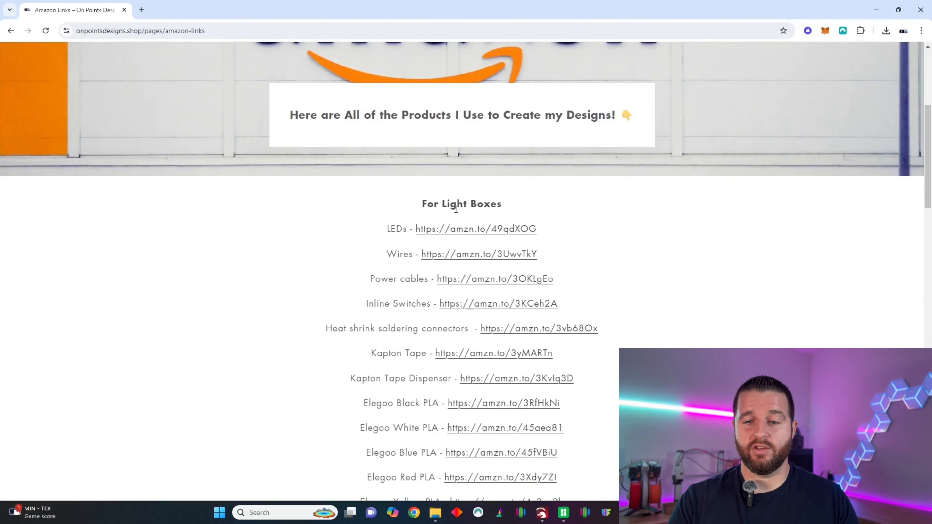
{"action": "scroll", "coordinate": [455, 206], "scroll_direction": "down", "scroll_amount": 2}
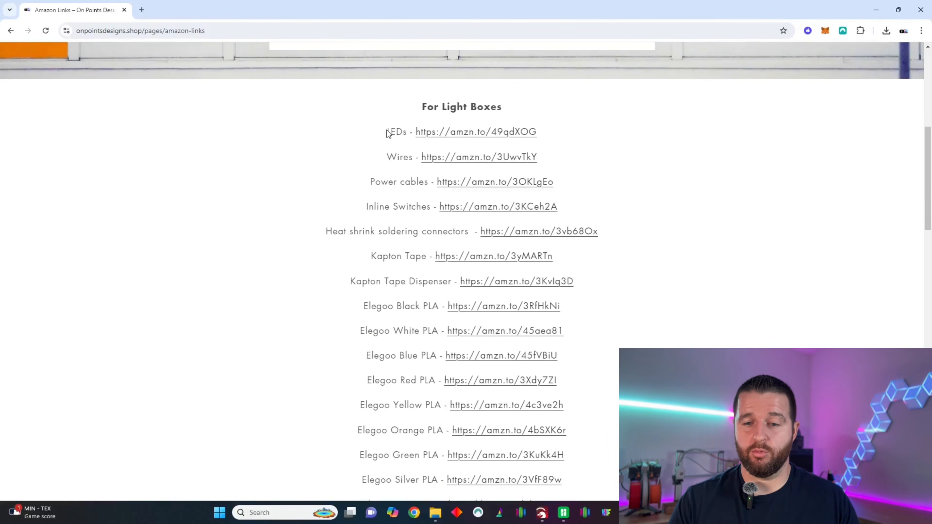
{"action": "left_click_drag", "start_coordinate": [388, 132], "coordinate": [587, 290]}
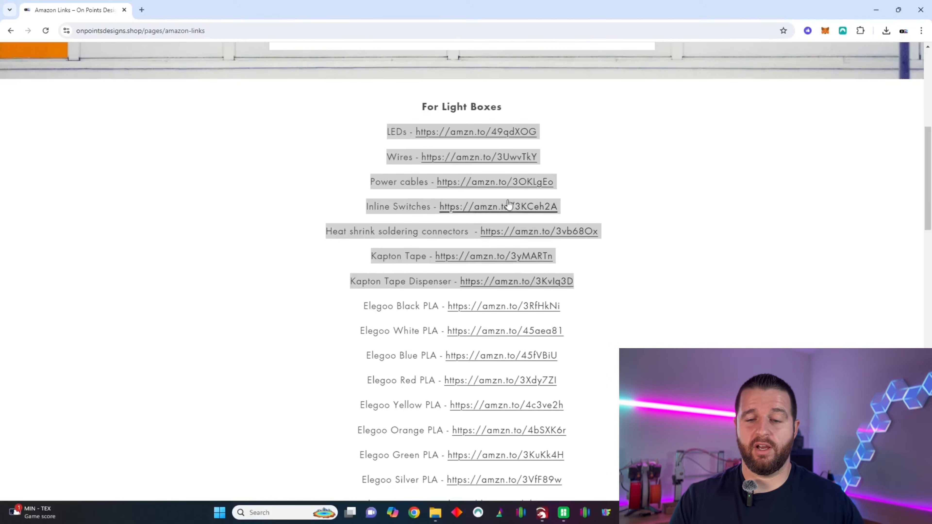
{"action": "scroll", "coordinate": [587, 184], "scroll_direction": "up", "scroll_amount": 1}
{"action": "scroll", "coordinate": [579, 167], "scroll_direction": "up", "scroll_amount": 1}
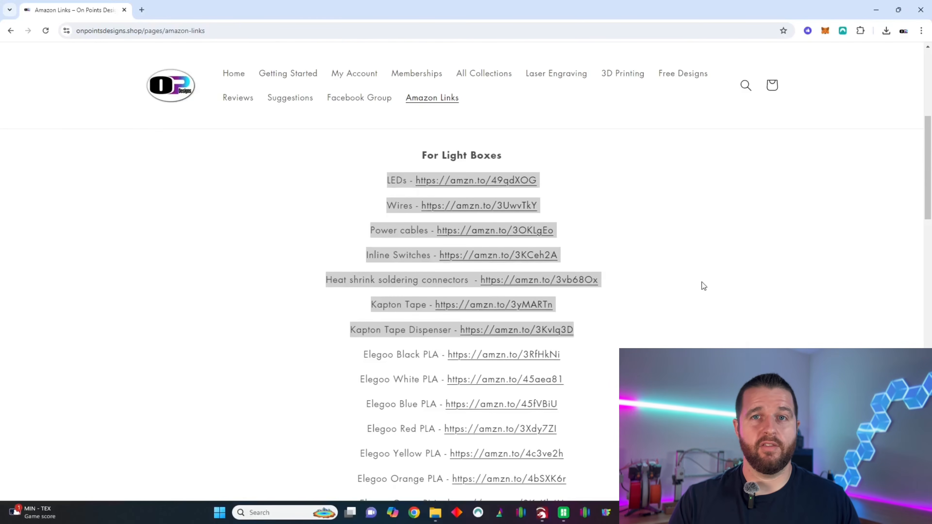
Clear the text highlight and examine the Elegoo PLA filament links in the For Light Boxes list.
{"action": "left_click", "coordinate": [699, 256]}
{"action": "scroll", "coordinate": [590, 282], "scroll_direction": "down", "scroll_amount": 2}
{"action": "scroll", "coordinate": [590, 283], "scroll_direction": "down", "scroll_amount": 3}
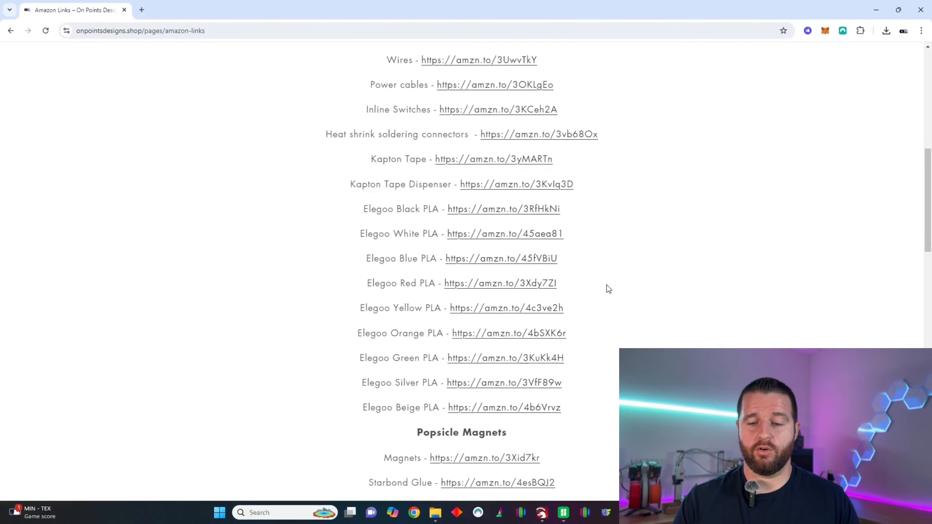
{"action": "scroll", "coordinate": [673, 270], "scroll_direction": "up", "scroll_amount": 6}
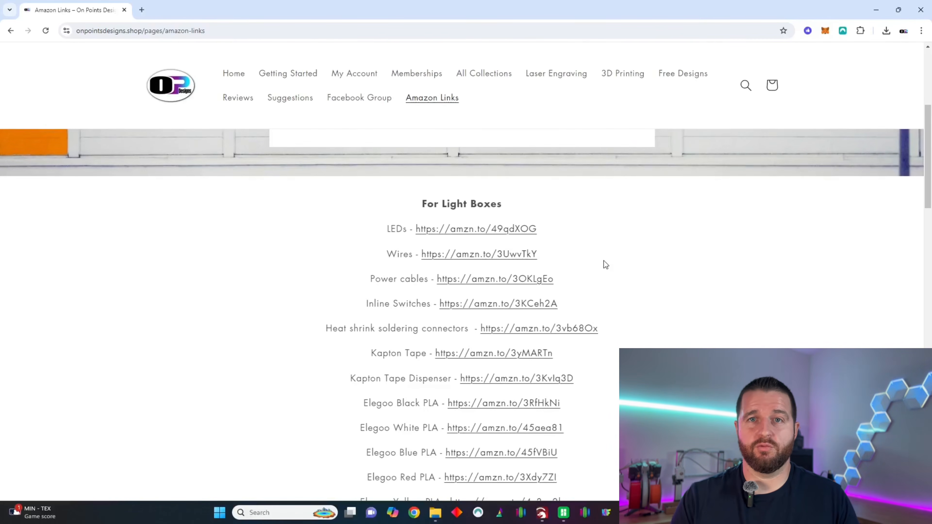